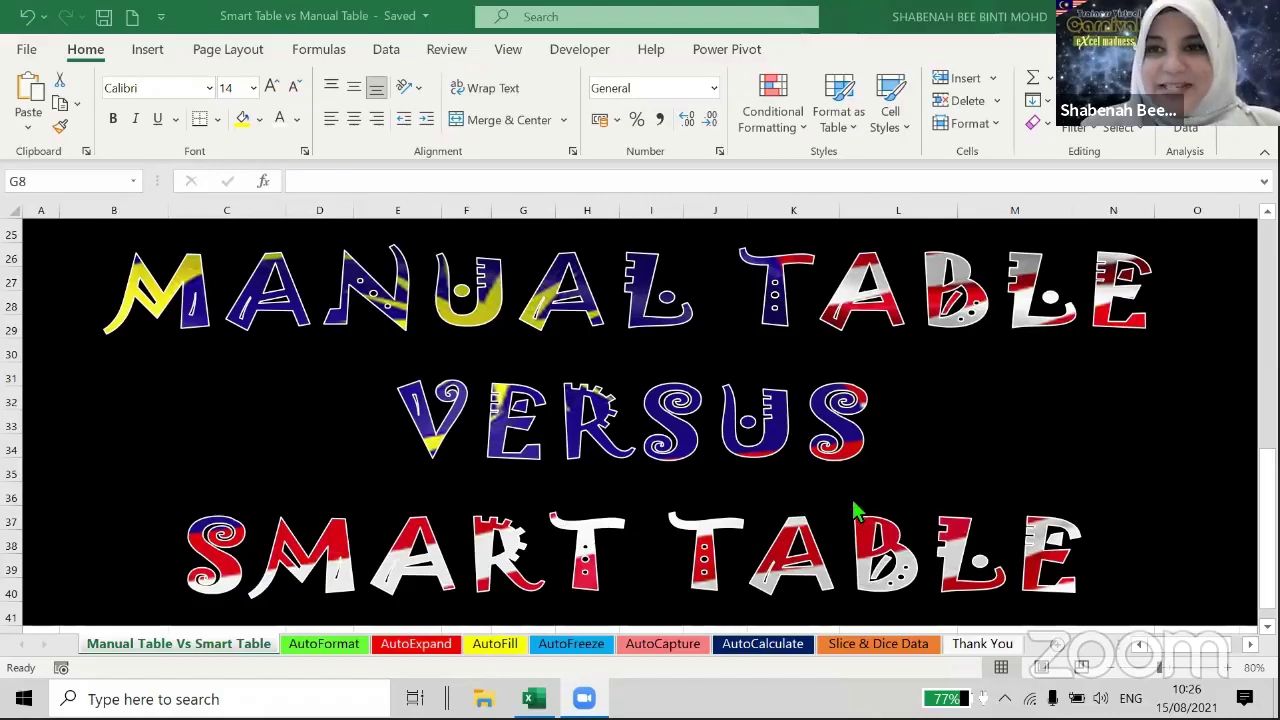
Apply all borders to the manual table range A5:F14 on the Manual Table Vs Smart Table sheet.
{"action": "scroll", "coordinate": [855, 512], "scroll_direction": "up", "scroll_amount": 8}
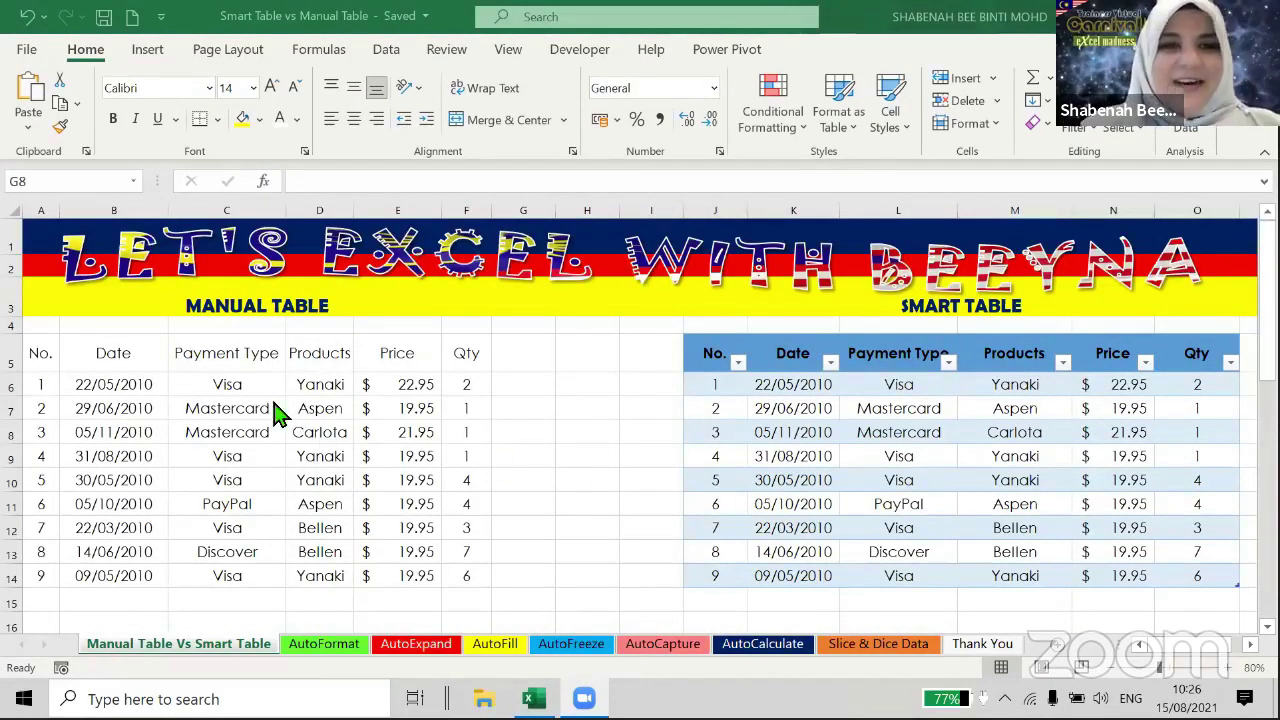
{"action": "left_click", "coordinate": [300, 456]}
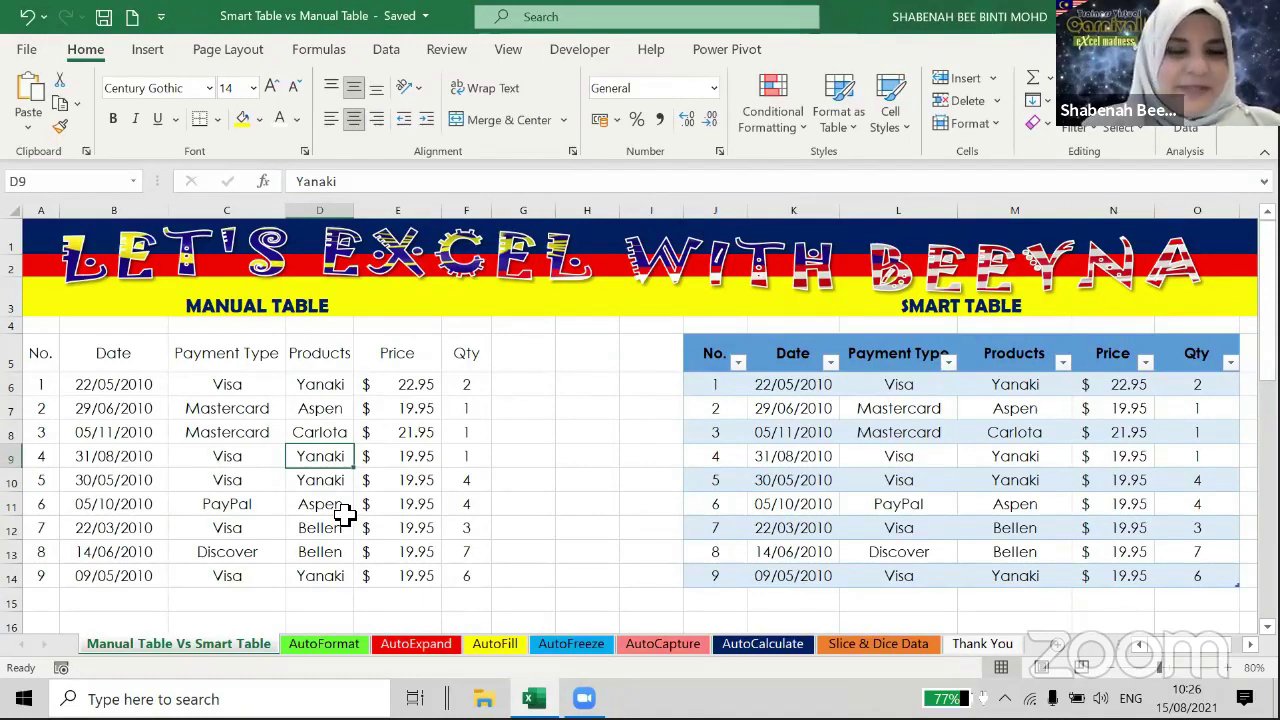
{"action": "left_click", "coordinate": [816, 510]}
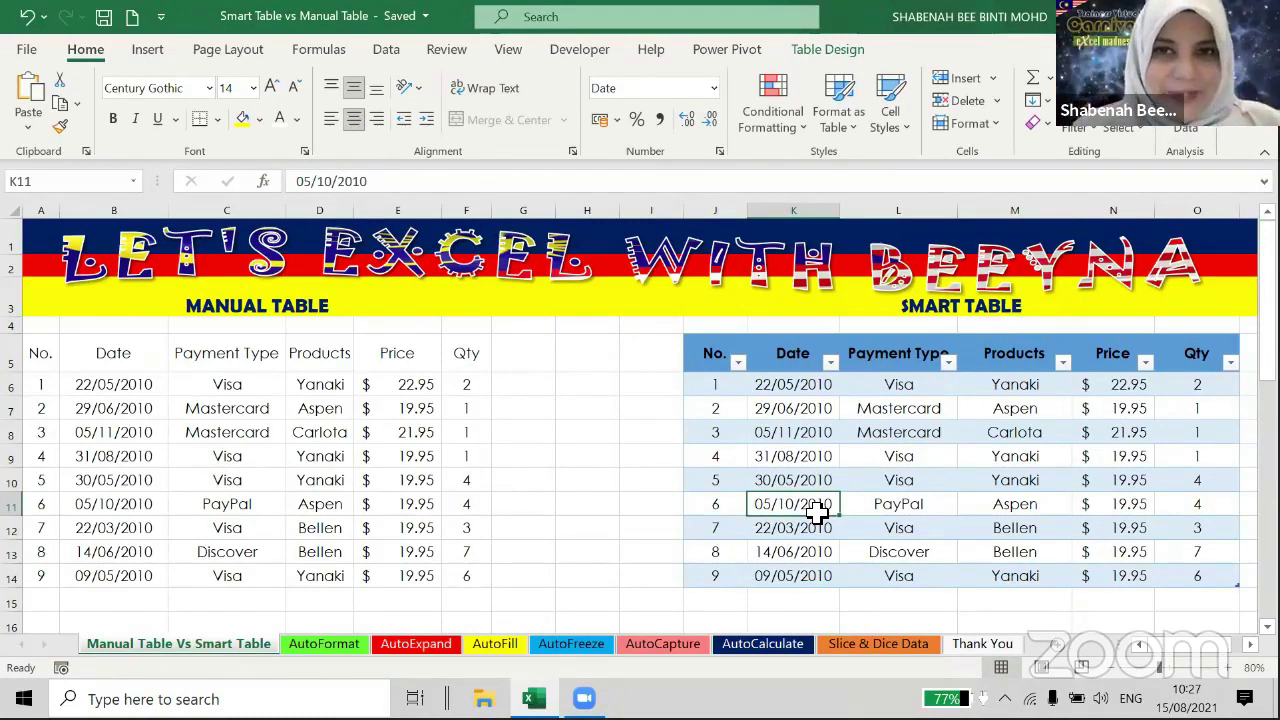
{"action": "left_click", "coordinate": [262, 415]}
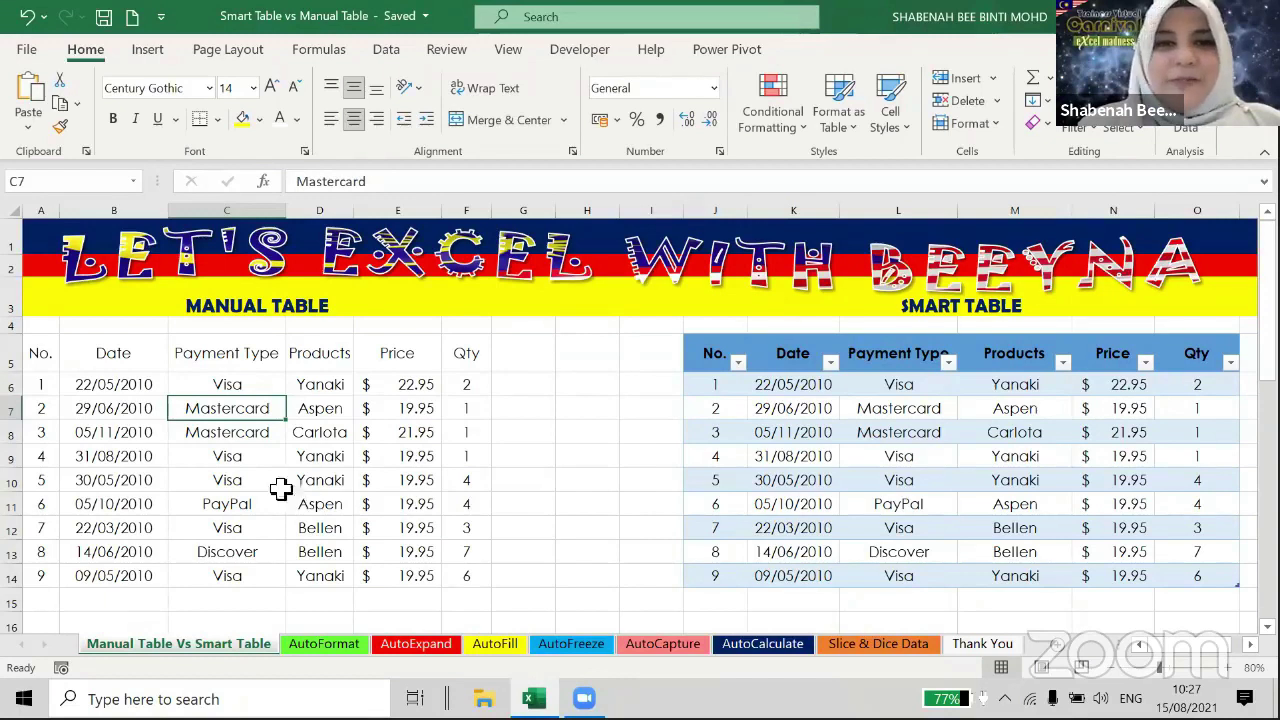
{"action": "left_click_drag", "start_coordinate": [62, 365], "coordinate": [461, 578]}
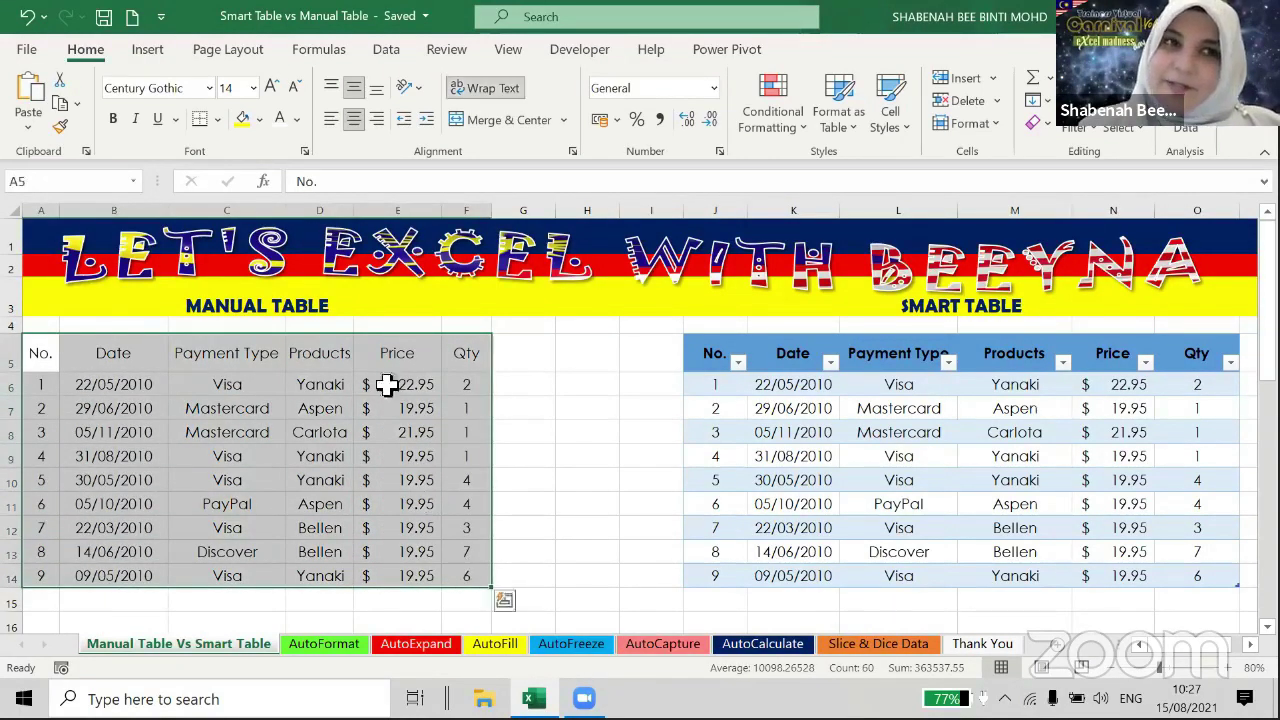
{"action": "left_click", "coordinate": [217, 119]}
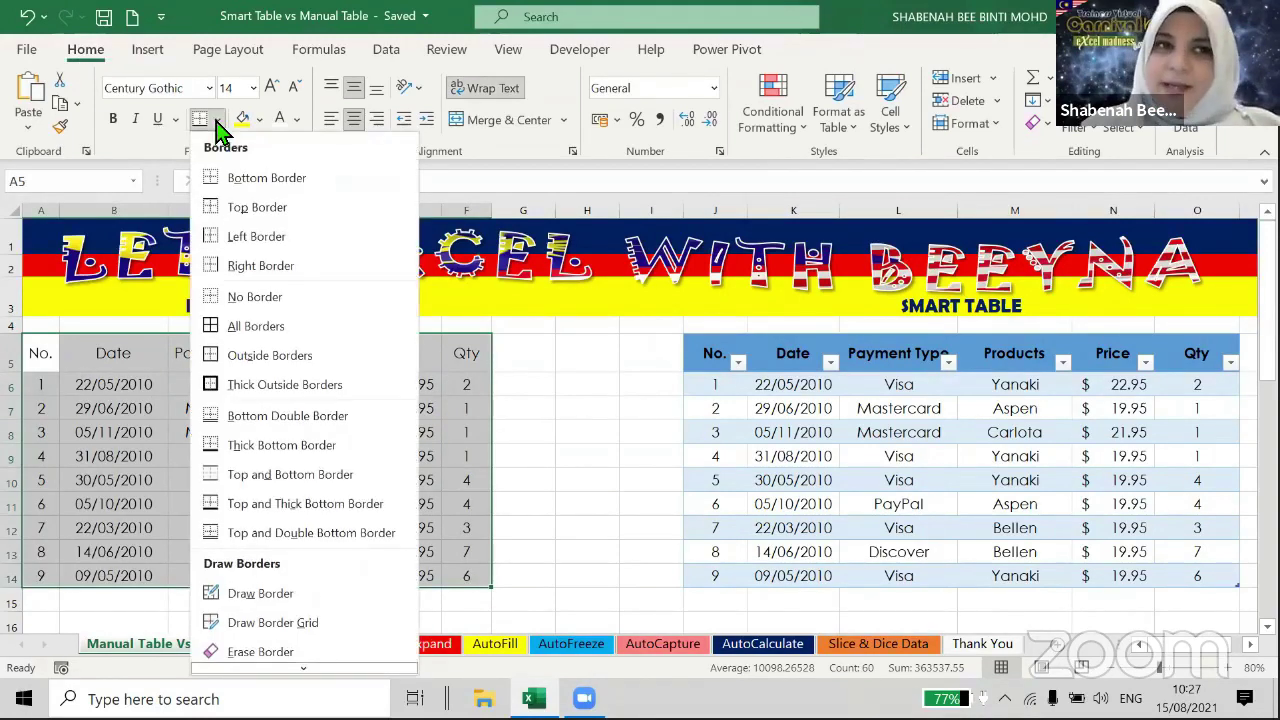
{"action": "left_click", "coordinate": [237, 338]}
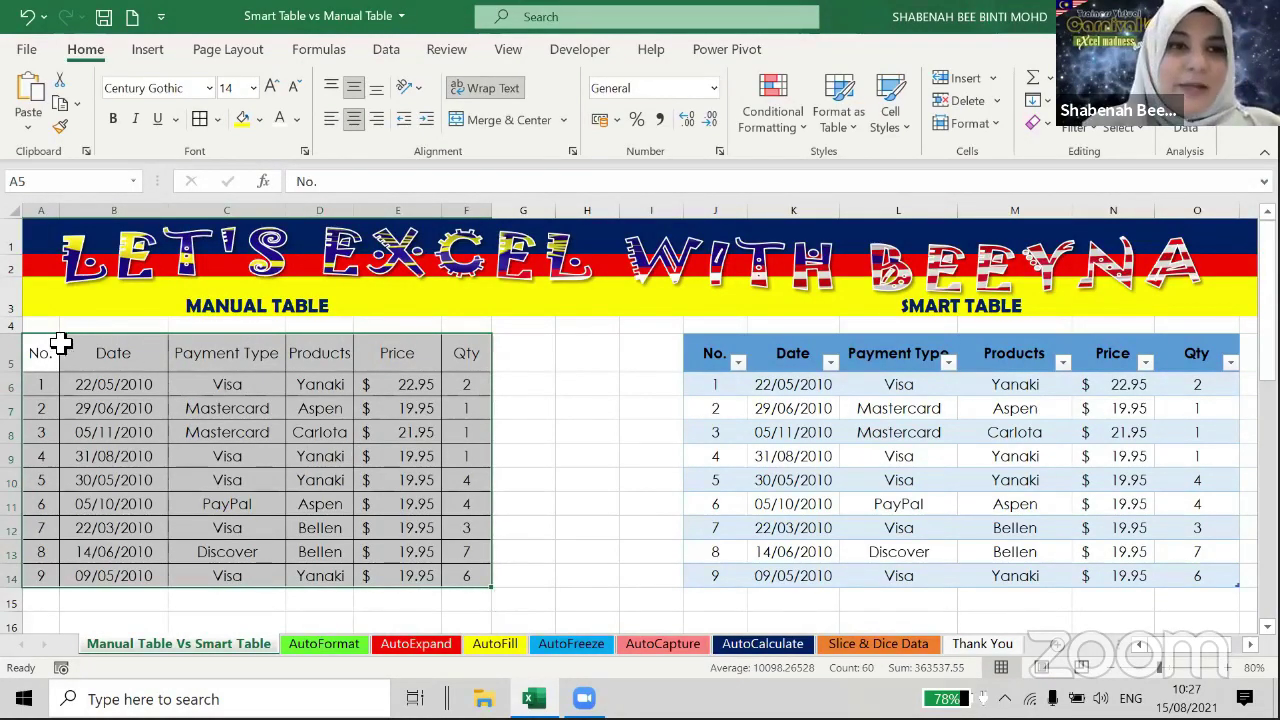
Fill the manual table's header row, from No. to Qty (A5:F5), with gray.
{"action": "left_click_drag", "start_coordinate": [45, 352], "coordinate": [463, 354]}
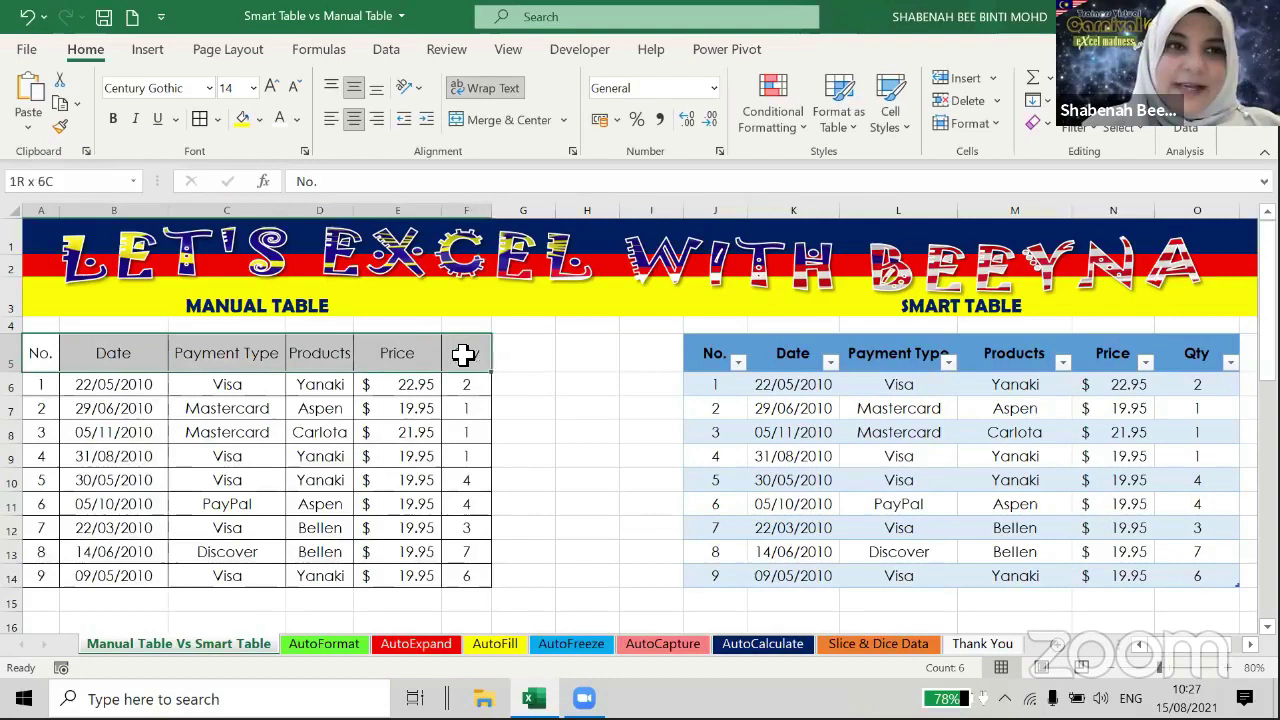
{"action": "left_click", "coordinate": [259, 119]}
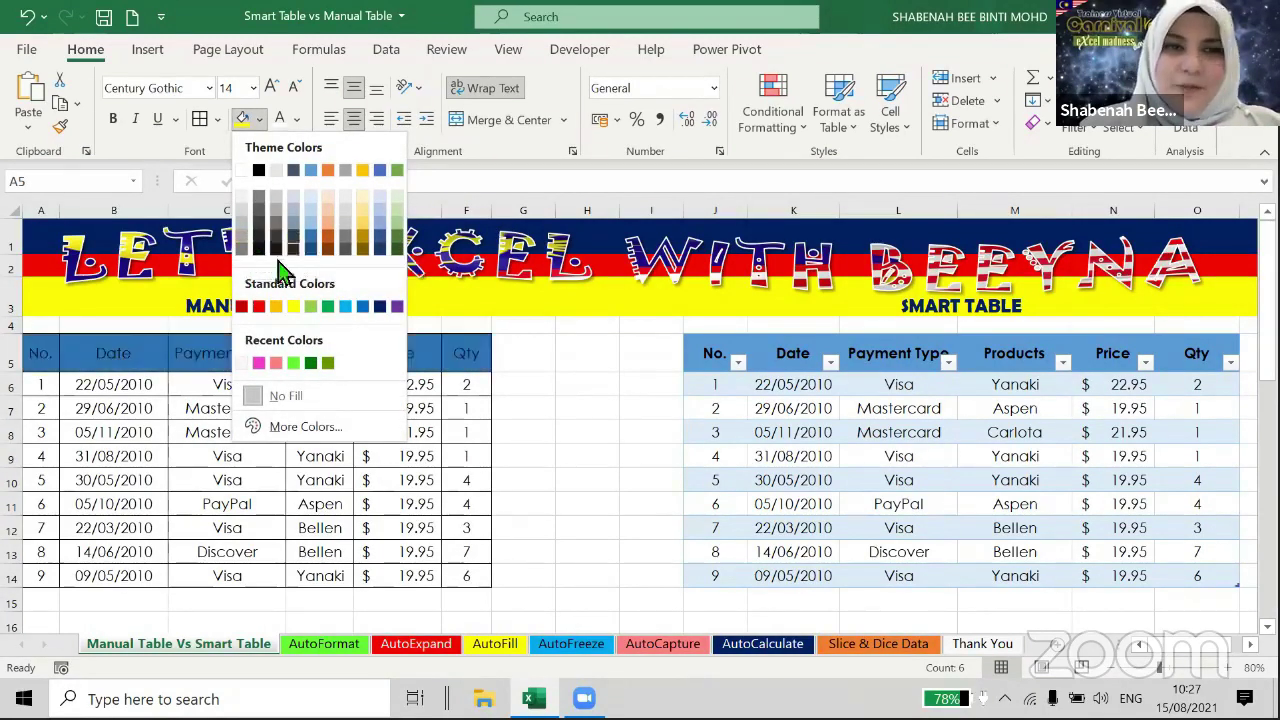
{"action": "left_click", "coordinate": [243, 242]}
{"action": "left_click", "coordinate": [307, 432]}
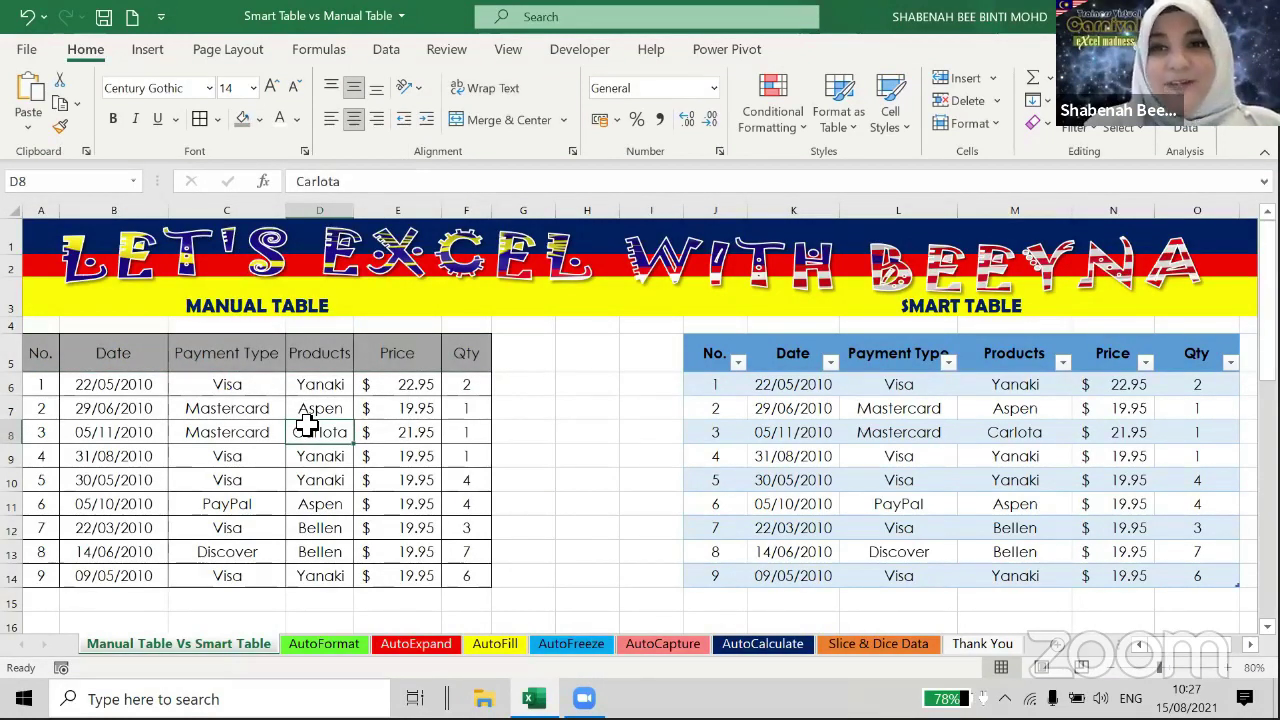
Apply the Gold, Table Style Medium 5 table style to the smart table.
{"action": "left_click", "coordinate": [902, 478]}
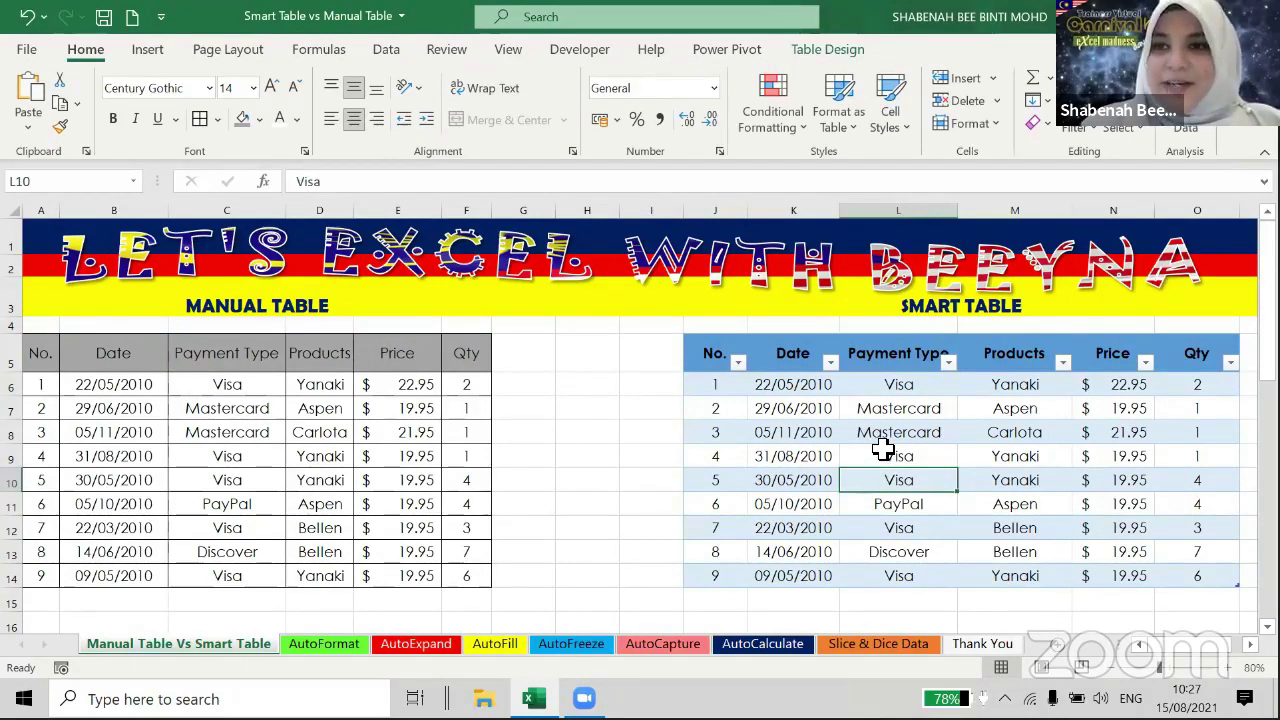
{"action": "left_click", "coordinate": [884, 433]}
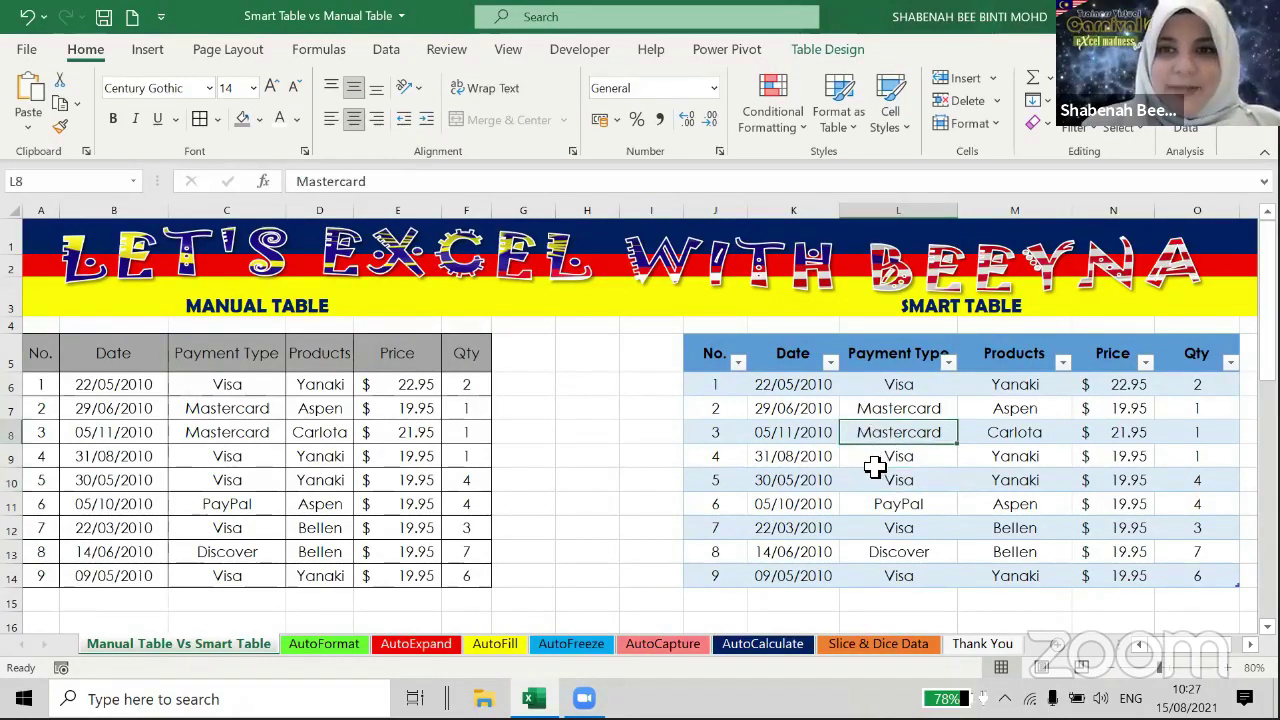
{"action": "left_click", "coordinate": [822, 56]}
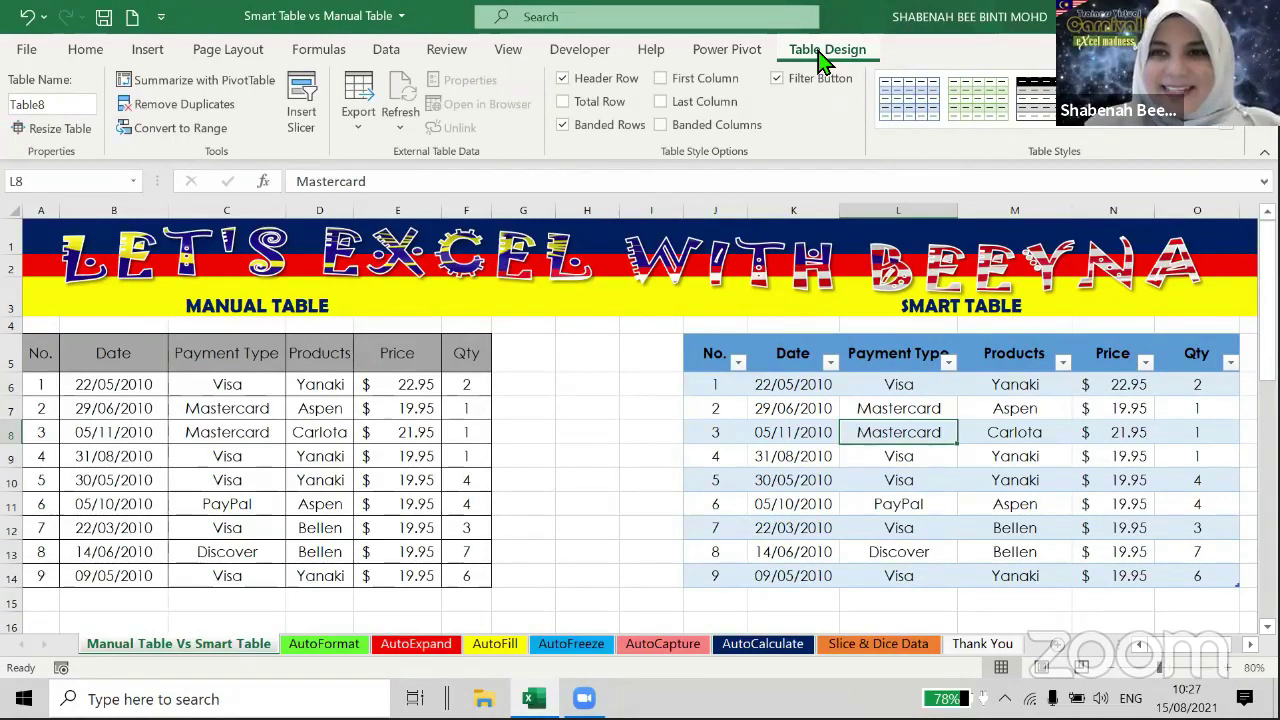
{"action": "left_click", "coordinate": [387, 463]}
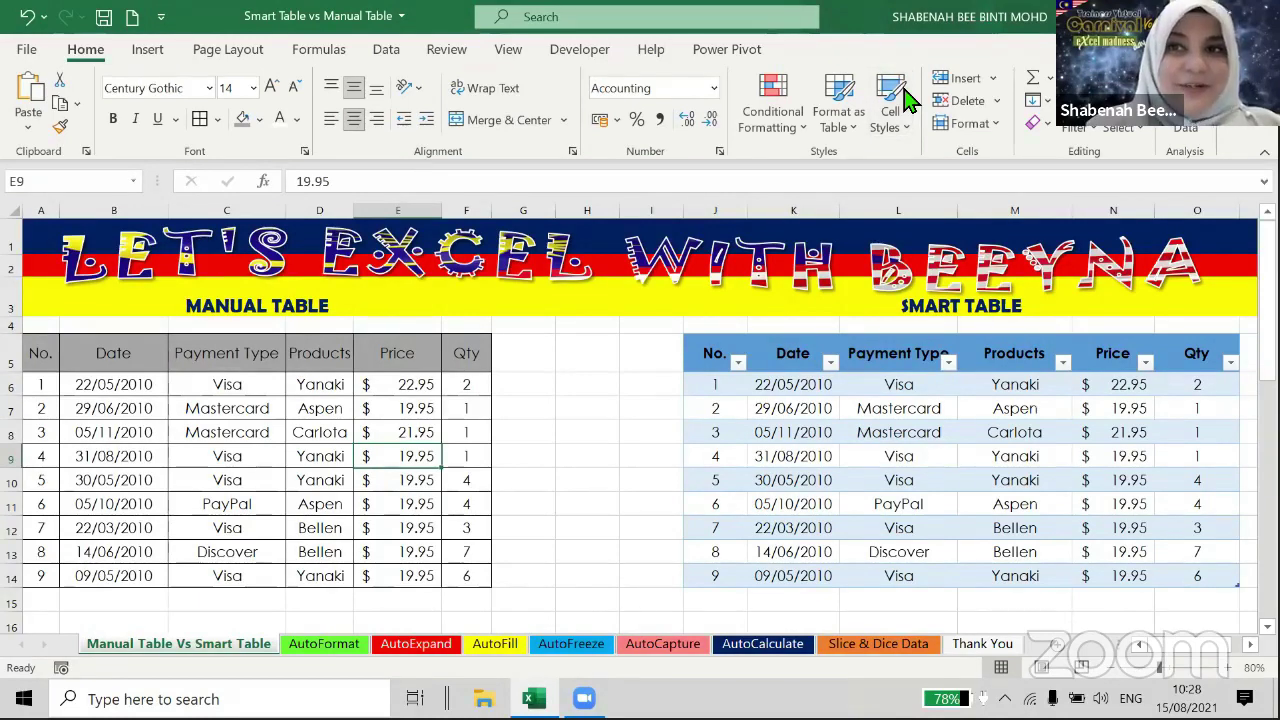
{"action": "left_click", "coordinate": [851, 481]}
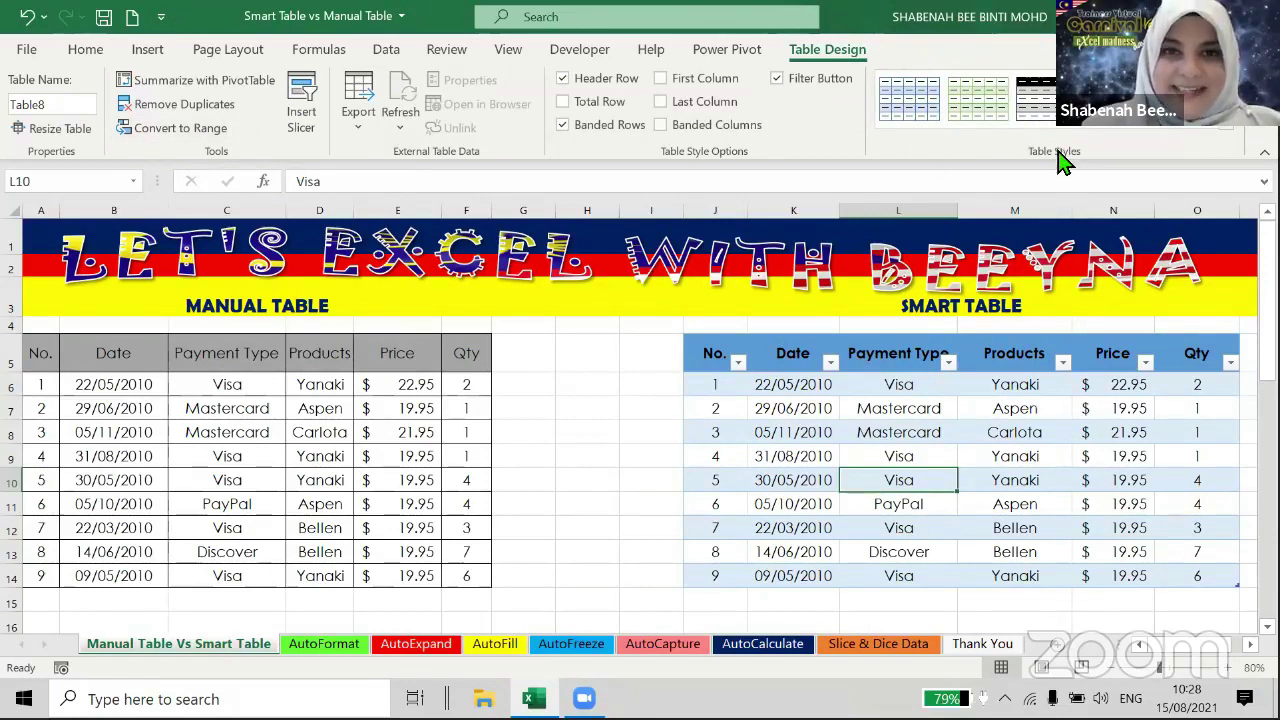
{"action": "left_click", "coordinate": [1228, 133]}
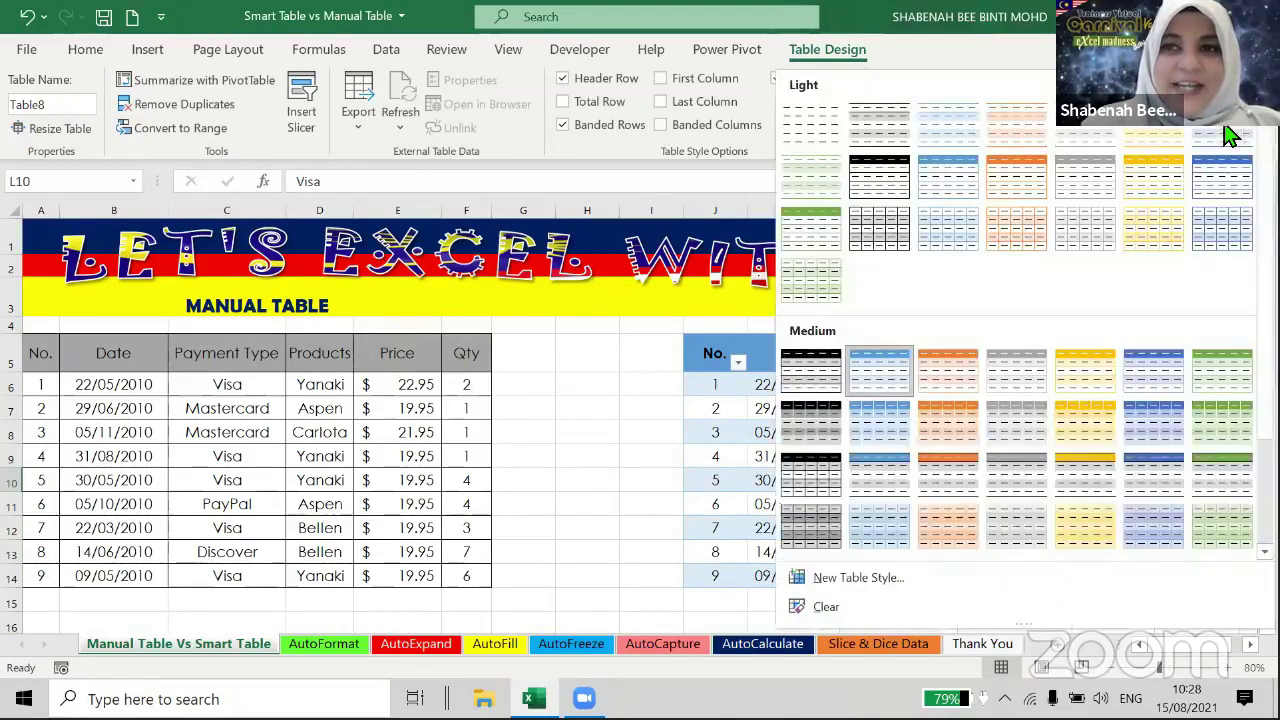
{"action": "left_click", "coordinate": [1094, 385]}
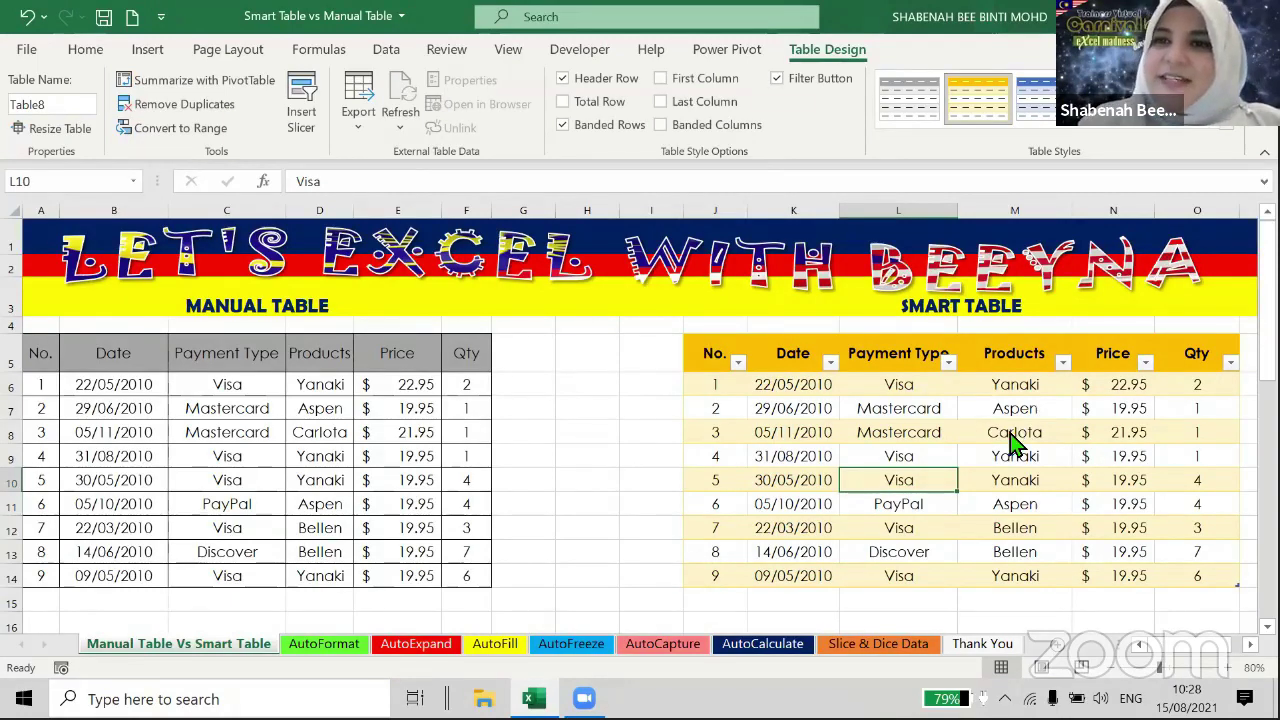
Remove the smart table's styling with the None style, and reapply Gold, Table Style Medium 5.
{"action": "left_click", "coordinate": [817, 149]}
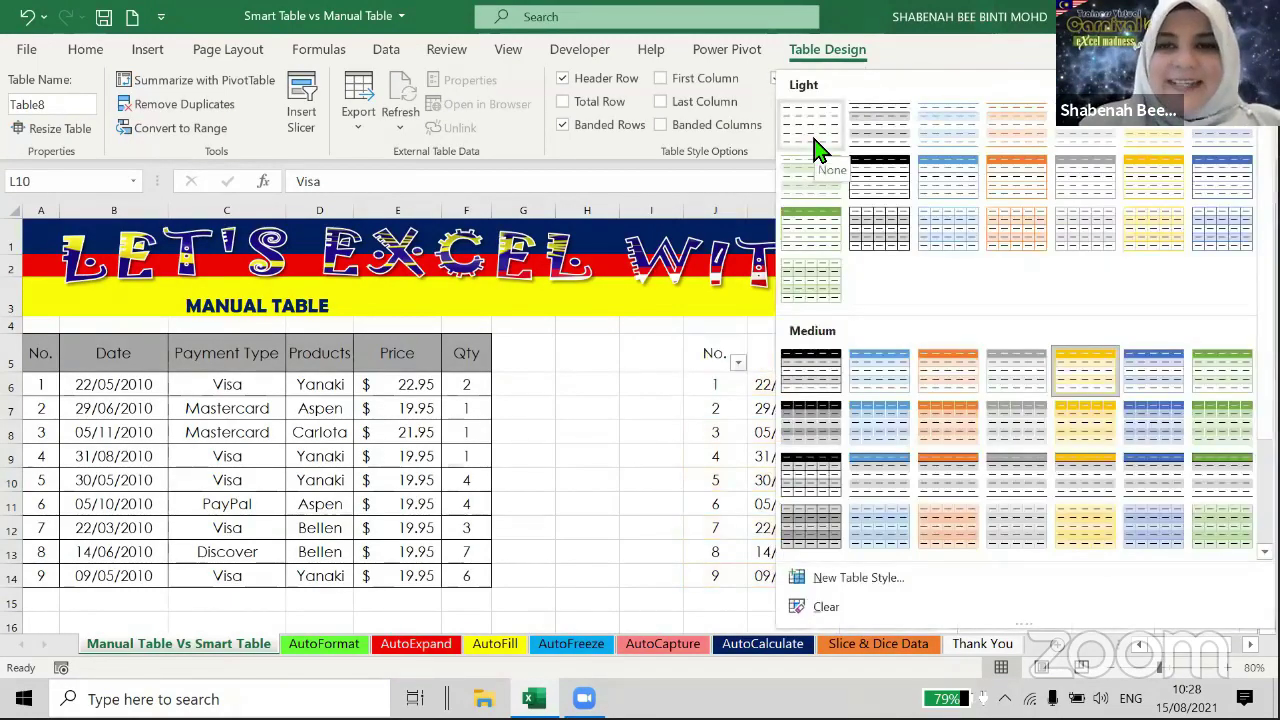
{"action": "left_click", "coordinate": [817, 149]}
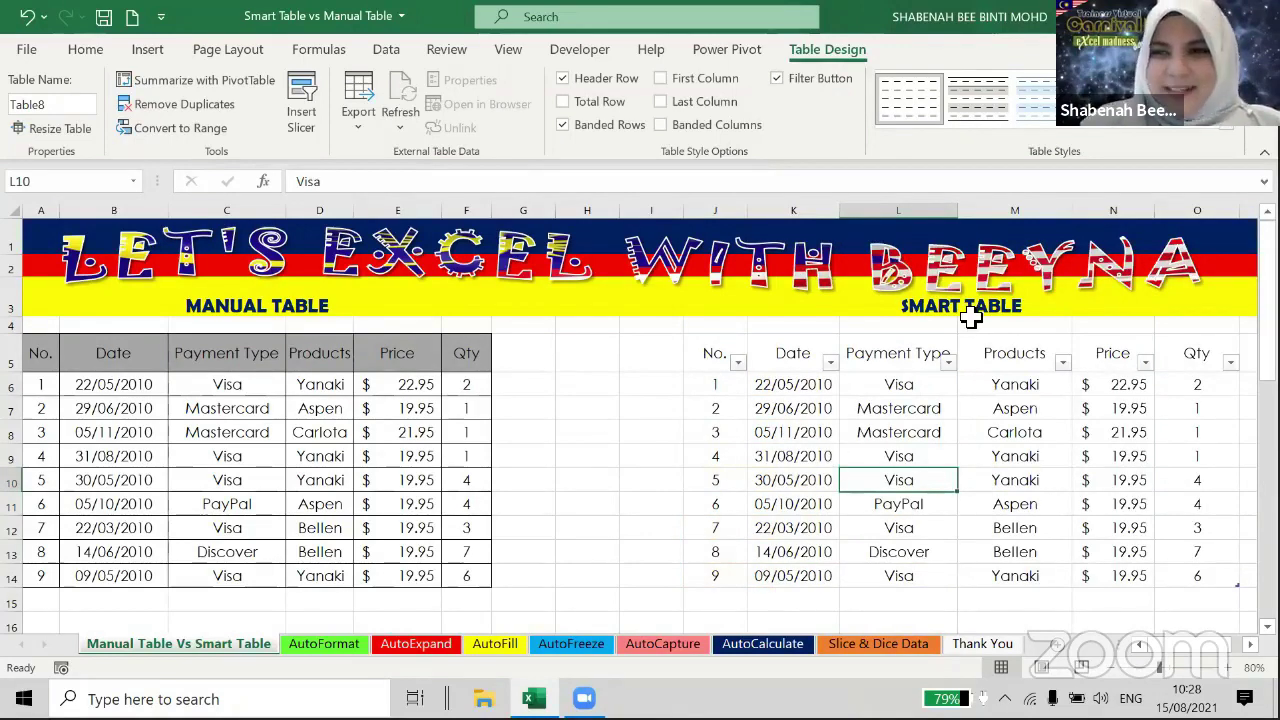
{"action": "key", "text": "alt+j"}
{"action": "key", "text": "t"}
{"action": "key", "text": "s"}
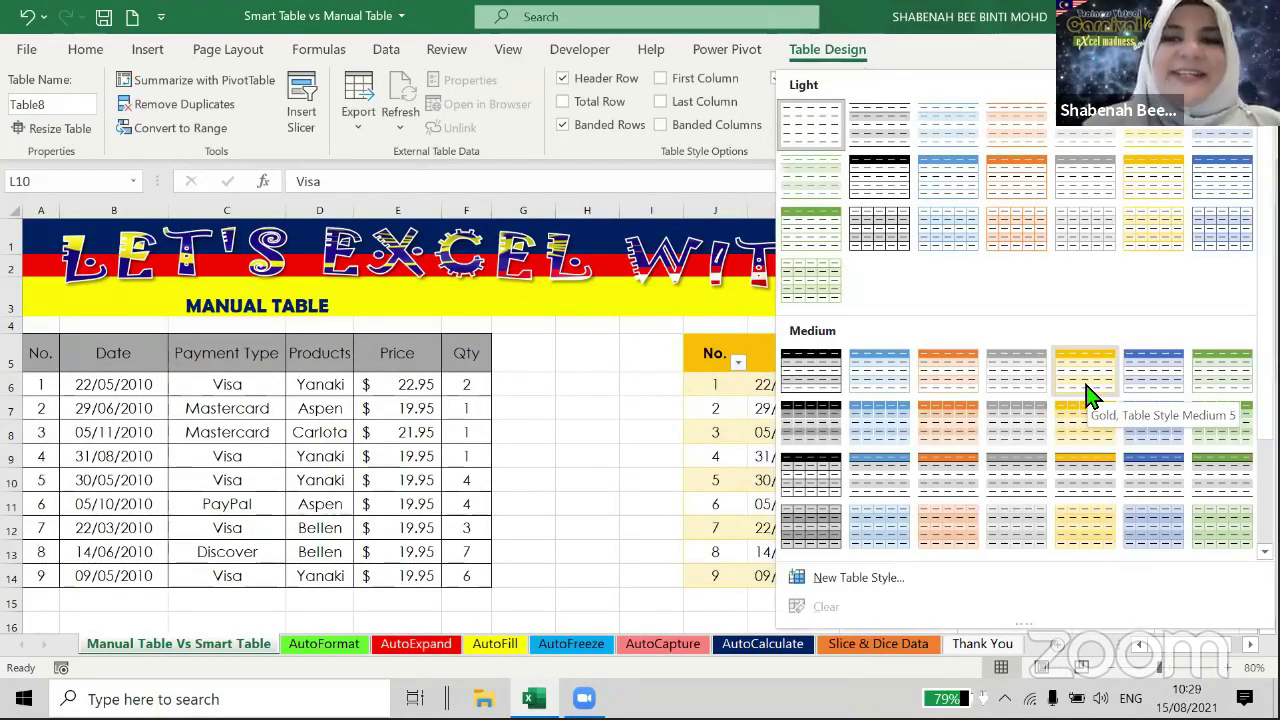
{"action": "left_click", "coordinate": [1089, 394]}
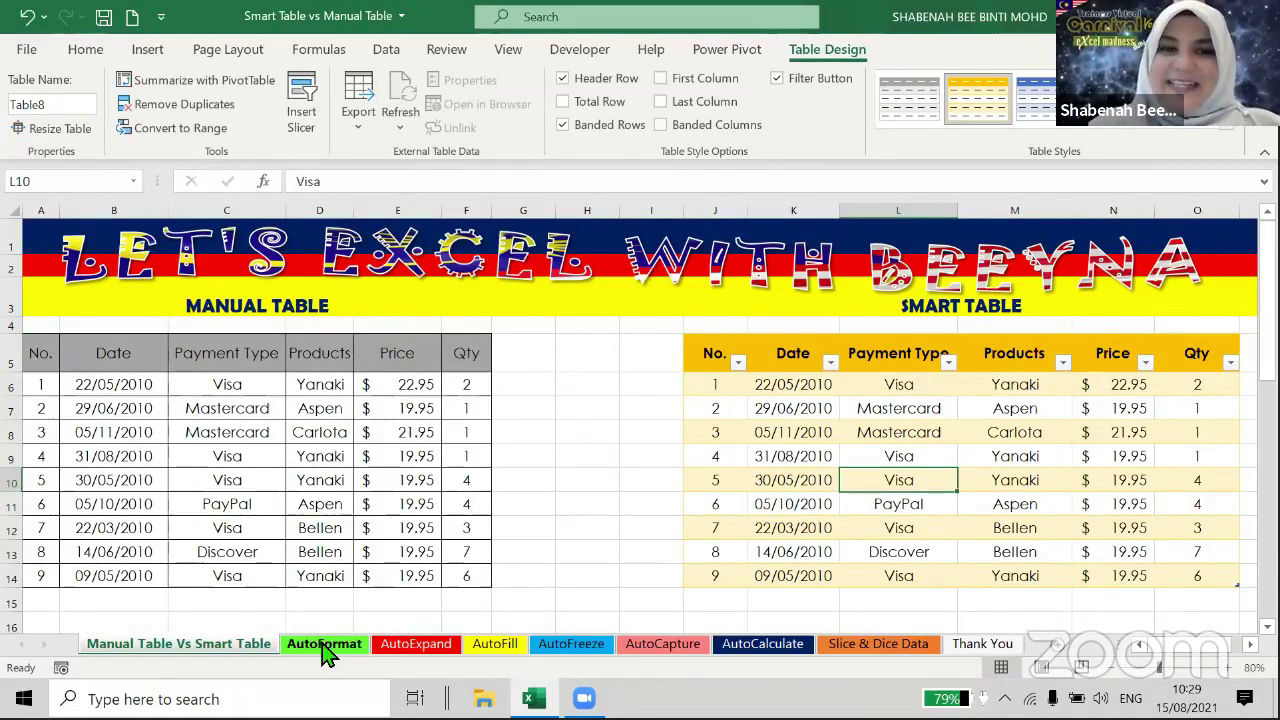
On the AutoFormat sheet, convert the data range B5:G14 into a table with headers.
{"action": "key", "text": "ctrl+Page_Down"}
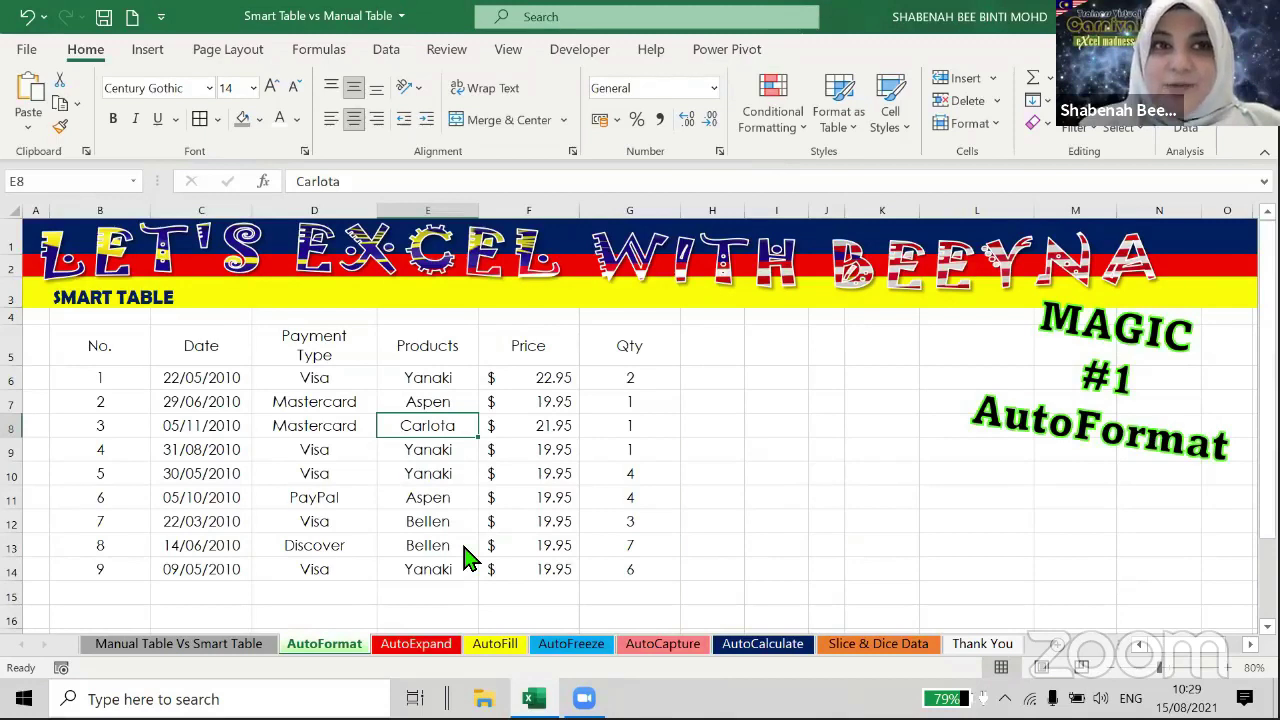
{"action": "left_click", "coordinate": [145, 50]}
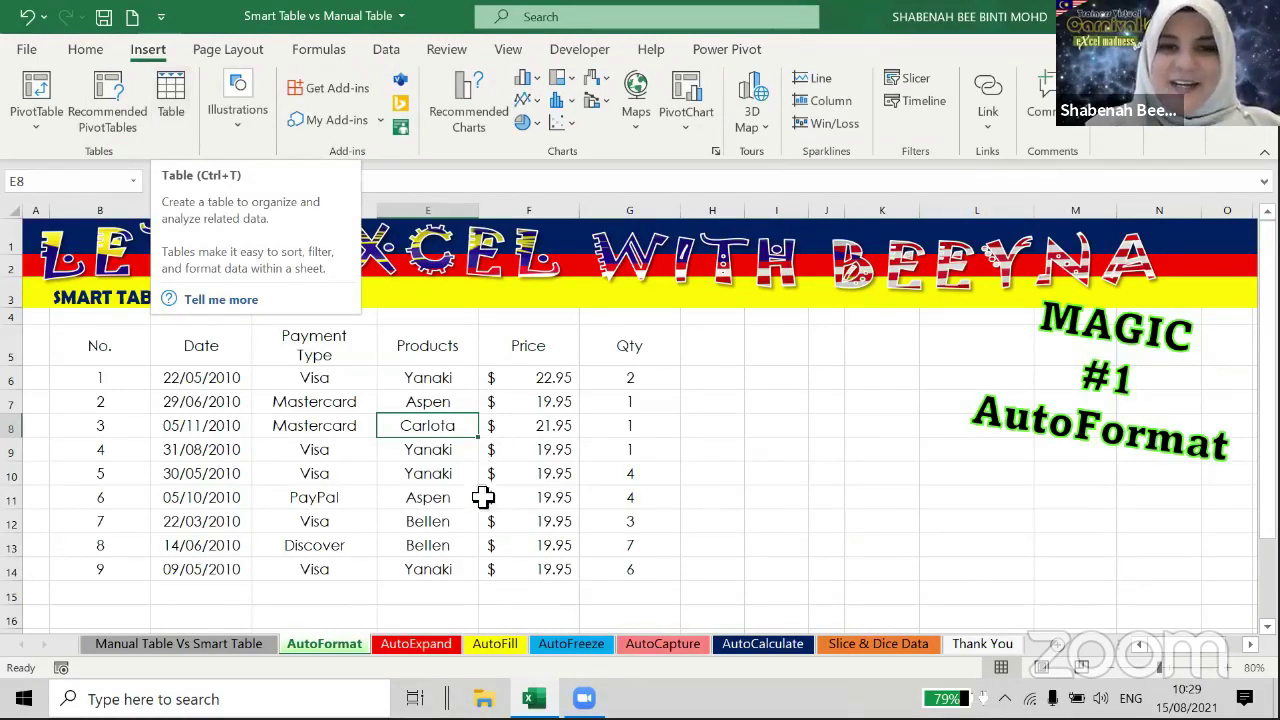
{"action": "left_click", "coordinate": [349, 473]}
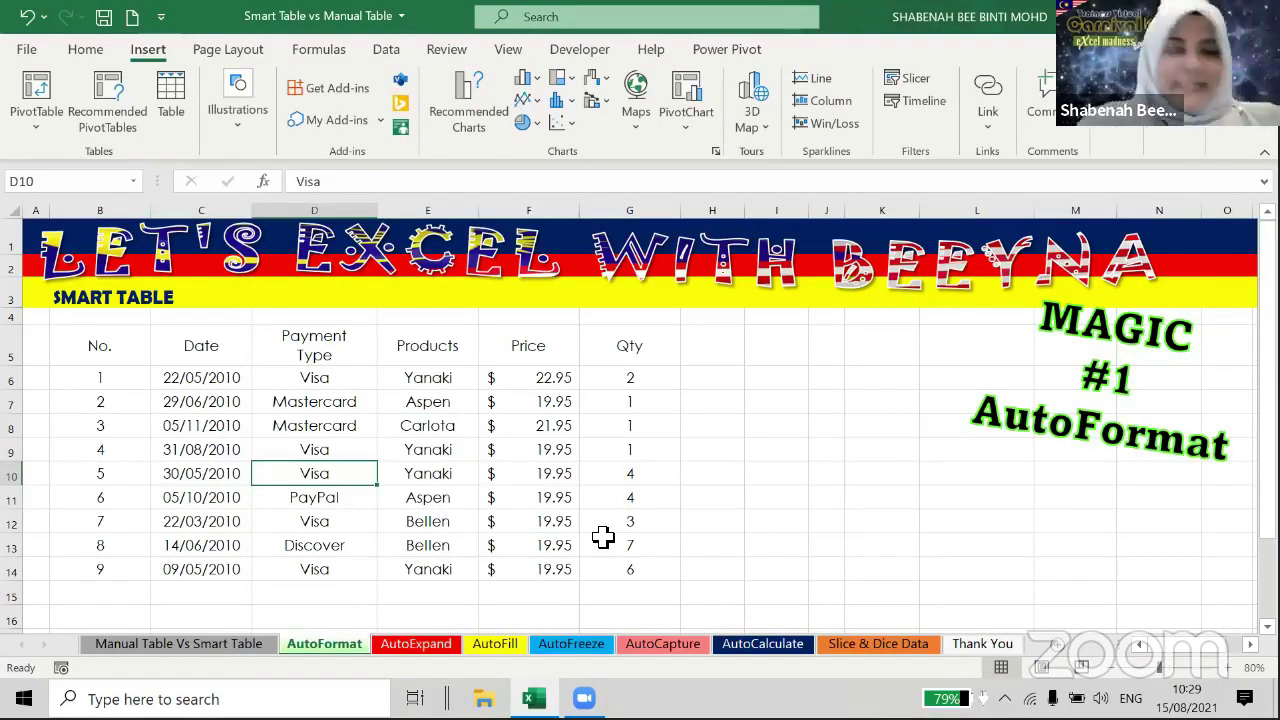
{"action": "key", "text": "ctrl+t"}
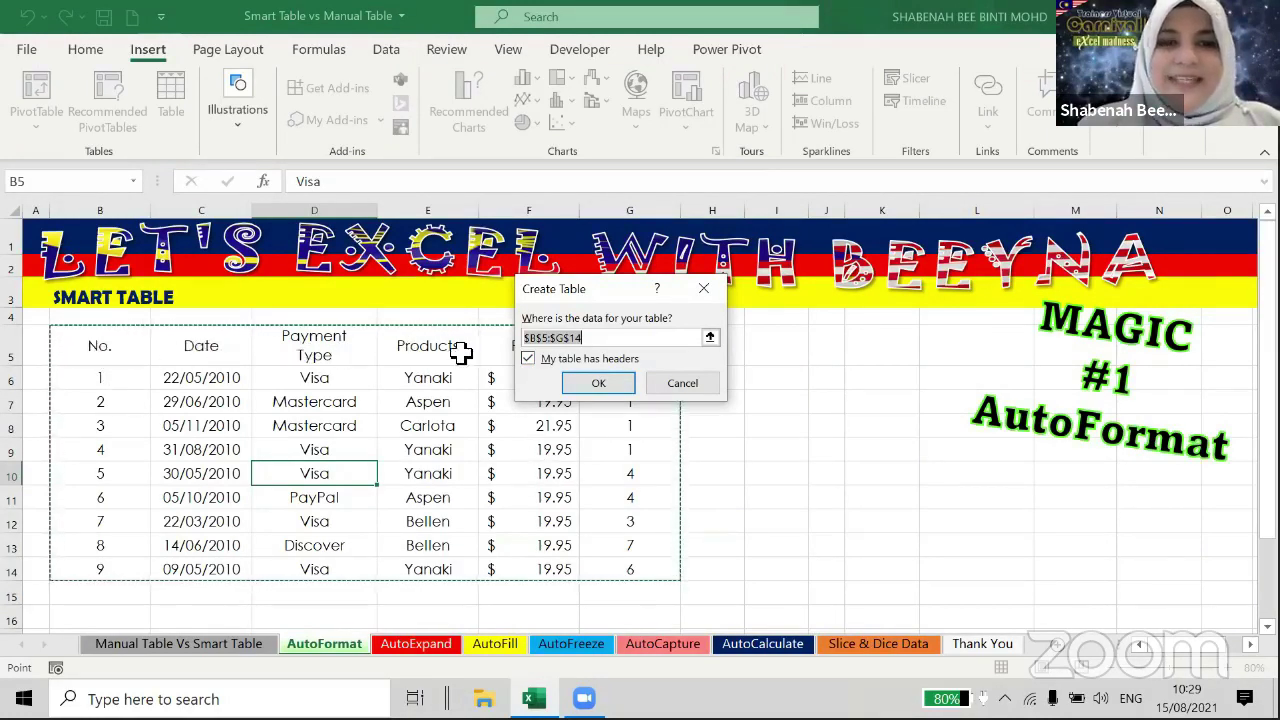
{"action": "left_click", "coordinate": [592, 388]}
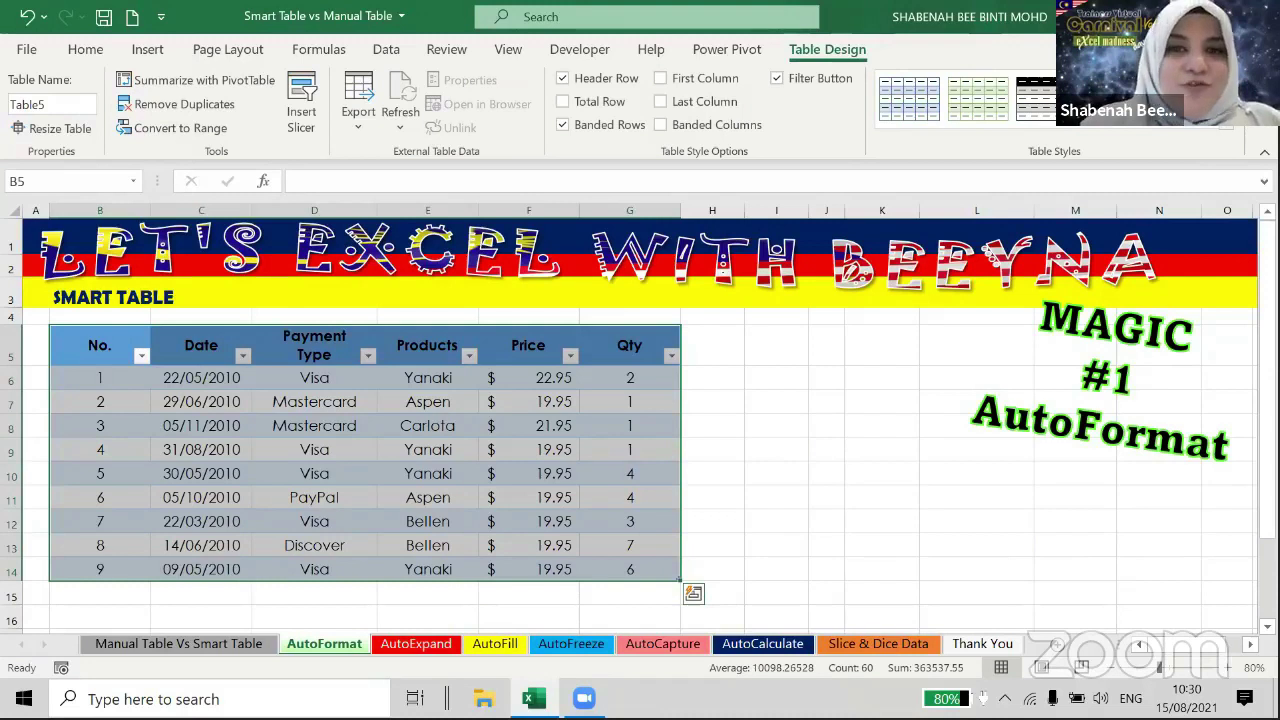
{"action": "left_click", "coordinate": [550, 473]}
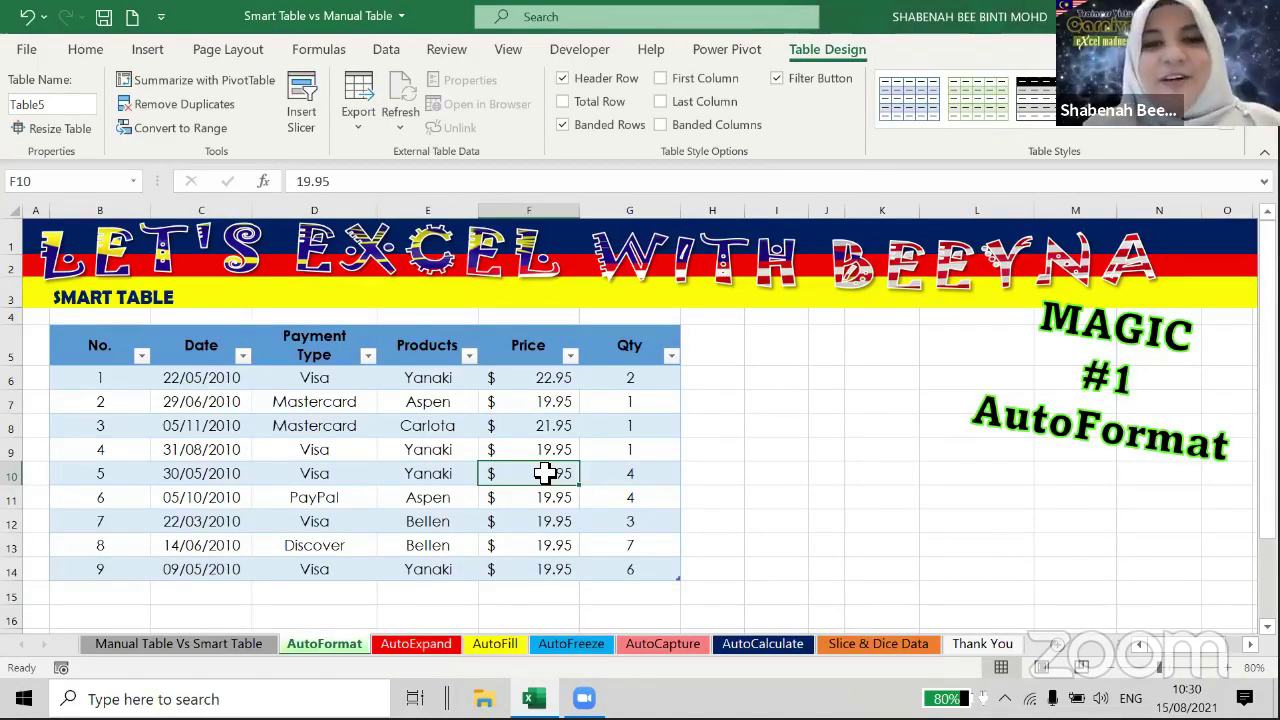
On the Manual Table Vs Smart Table sheet, enter the header Total in G5, beside the manual table's Qty column.
{"action": "left_click", "coordinate": [422, 647]}
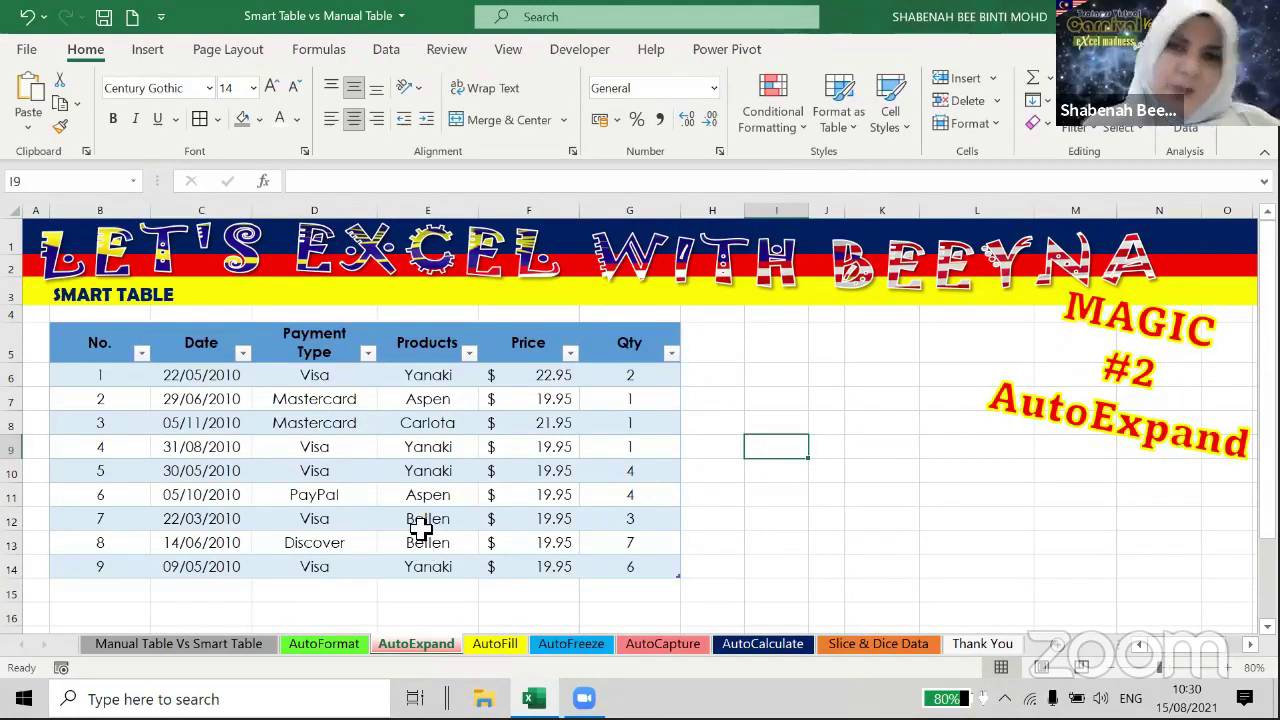
{"action": "left_click", "coordinate": [220, 646]}
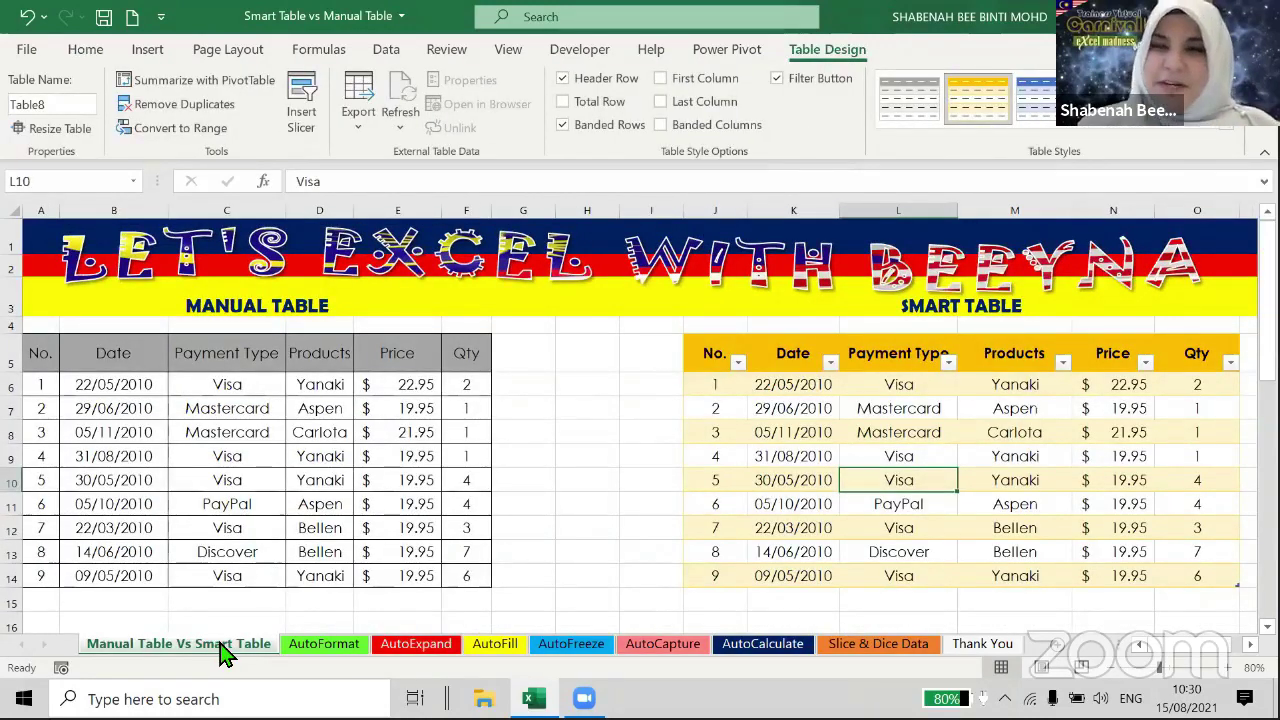
{"action": "left_click", "coordinate": [519, 352]}
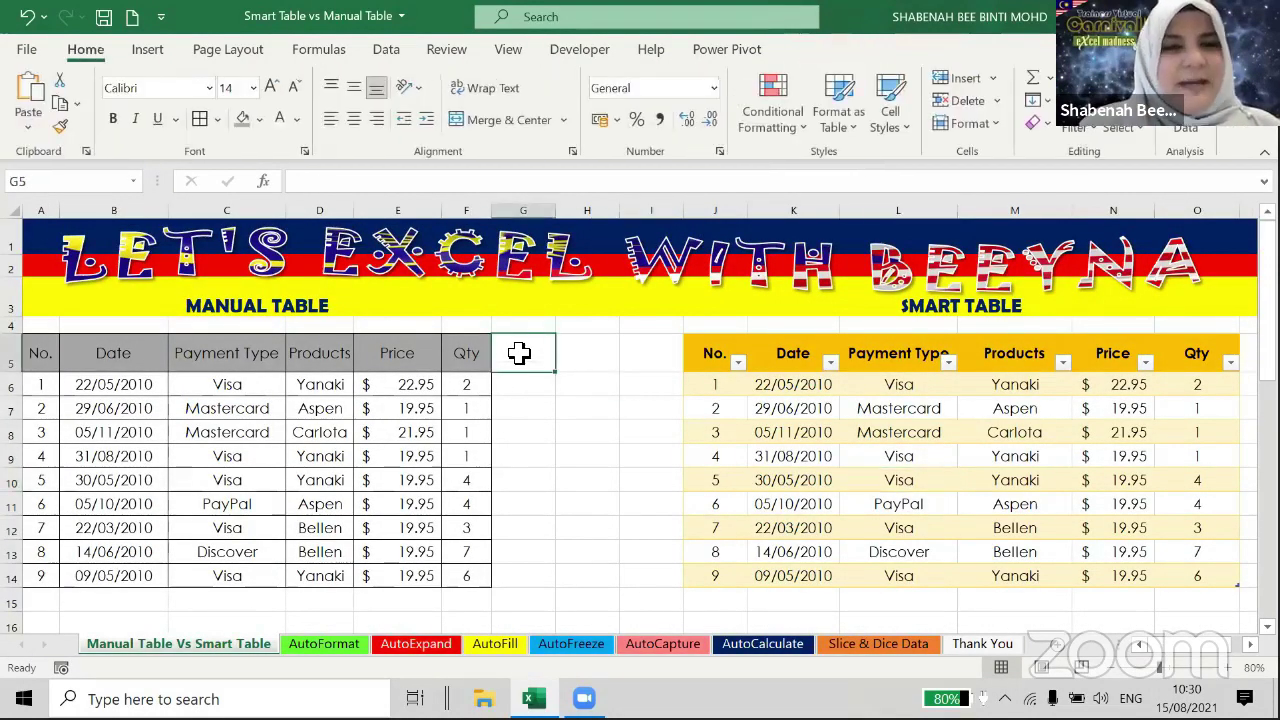
{"action": "type", "text": "Ti"}
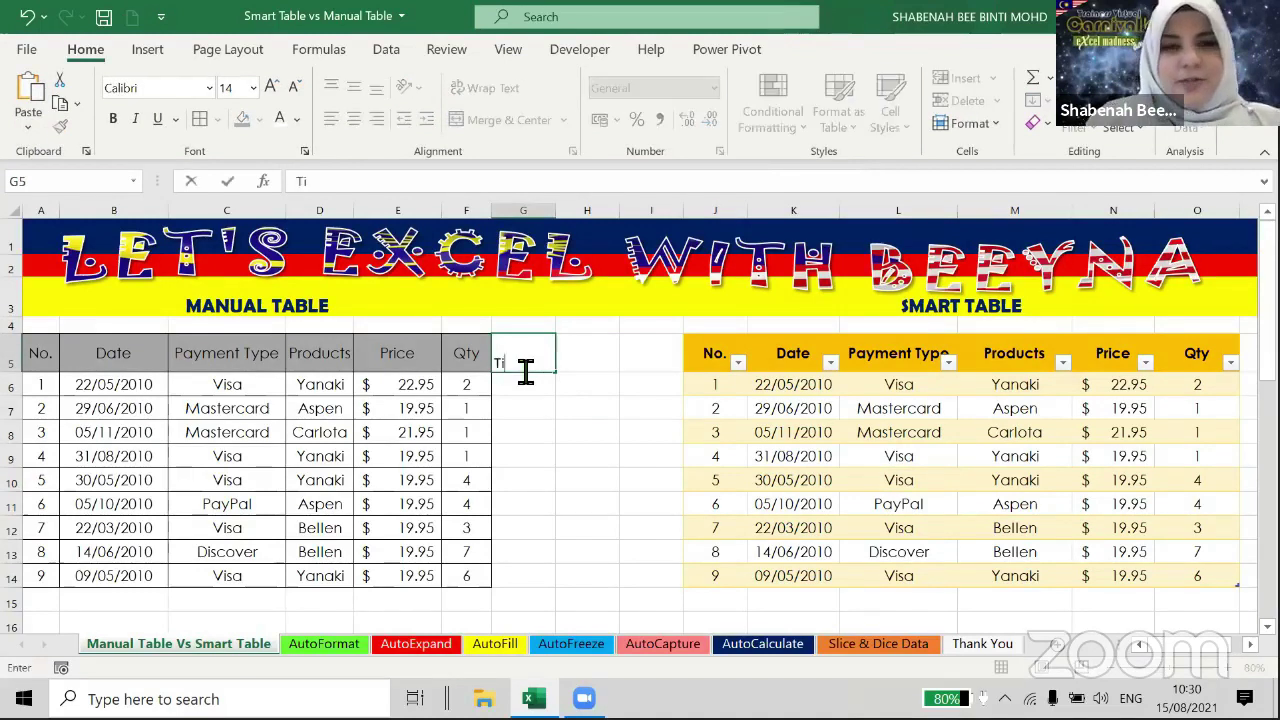
{"action": "type", "text": "ra"}
{"action": "key", "text": "BackSpace"}
{"action": "key", "text": "BackSpace"}
{"action": "type", "text": "otal"}
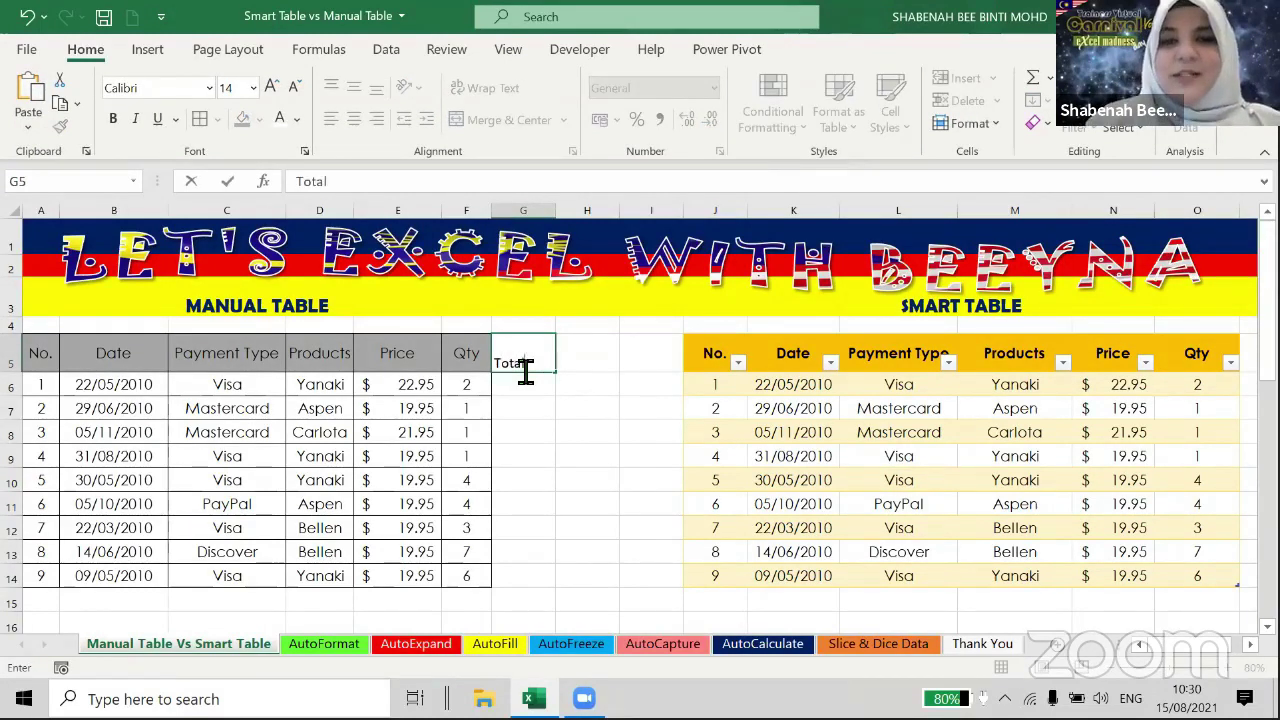
{"action": "key", "text": "Return"}
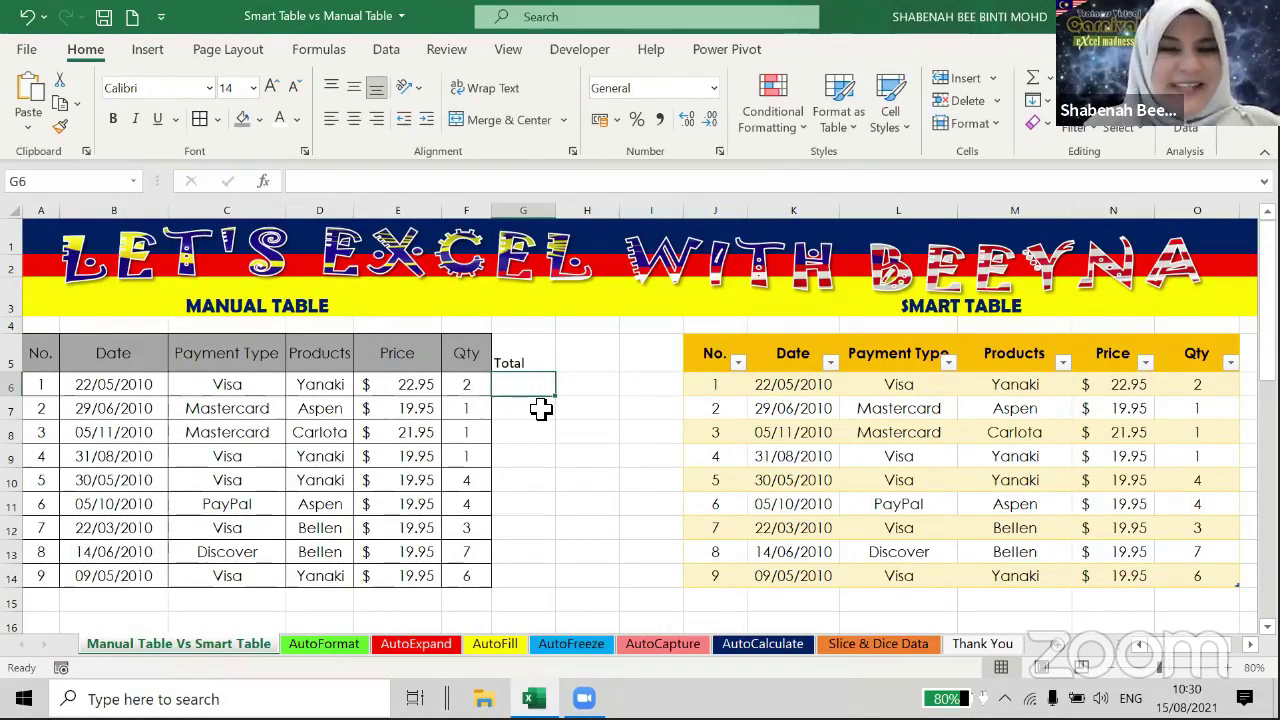
Apply all borders to the manual table's Total column, G5:G14.
{"action": "left_click_drag", "start_coordinate": [514, 355], "coordinate": [530, 588]}
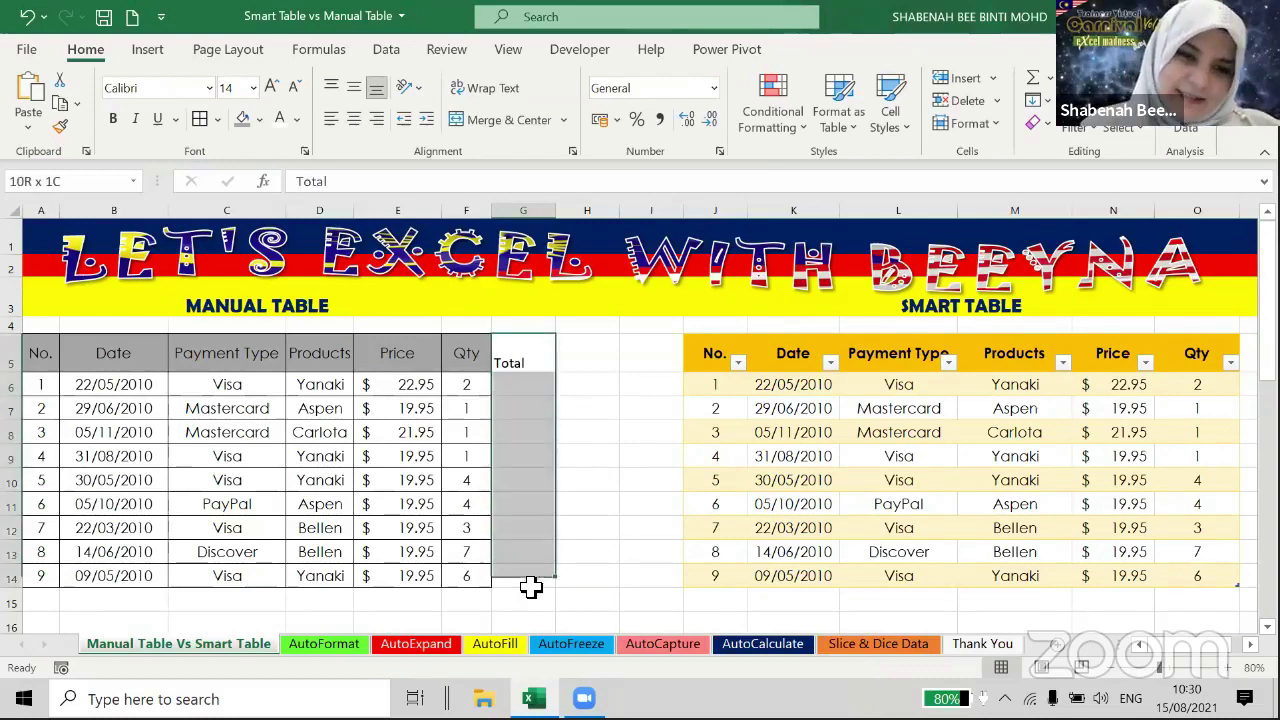
{"action": "left_click", "coordinate": [200, 120]}
{"action": "left_click", "coordinate": [506, 356]}
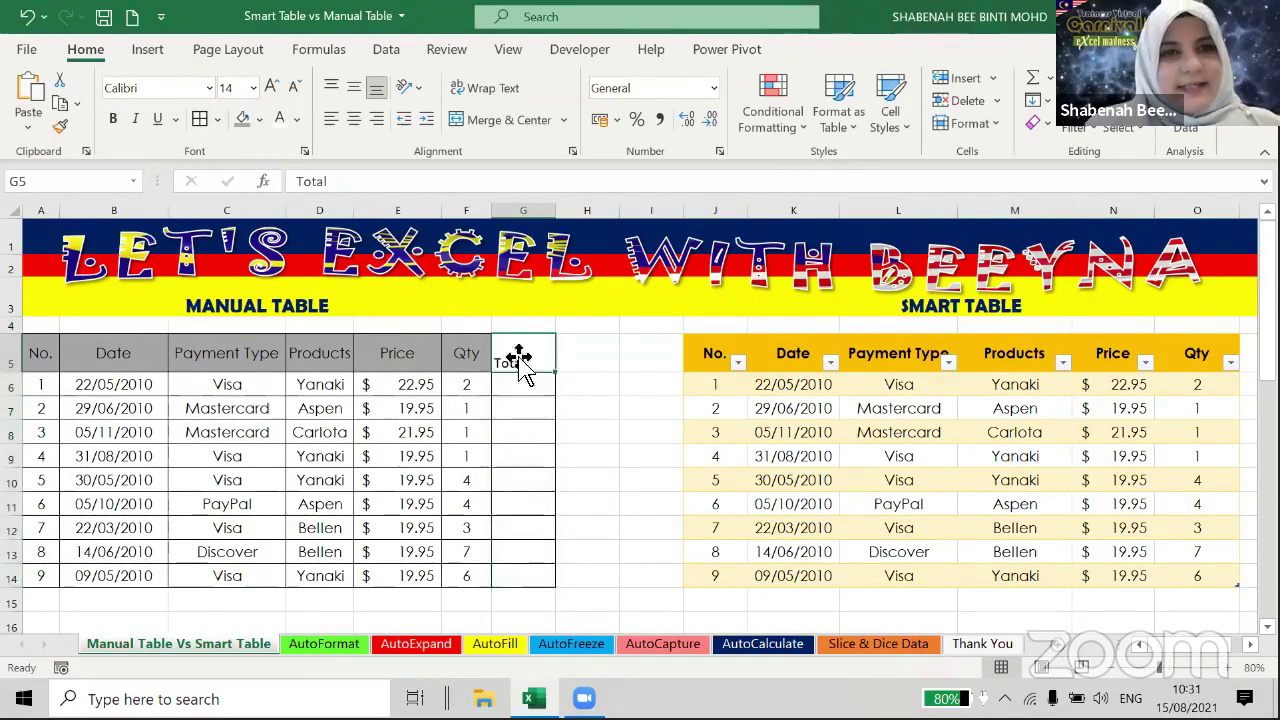
Fill the manual table's Total header in G5 with grey and centre its text horizontally and vertically.
{"action": "left_click", "coordinate": [240, 122]}
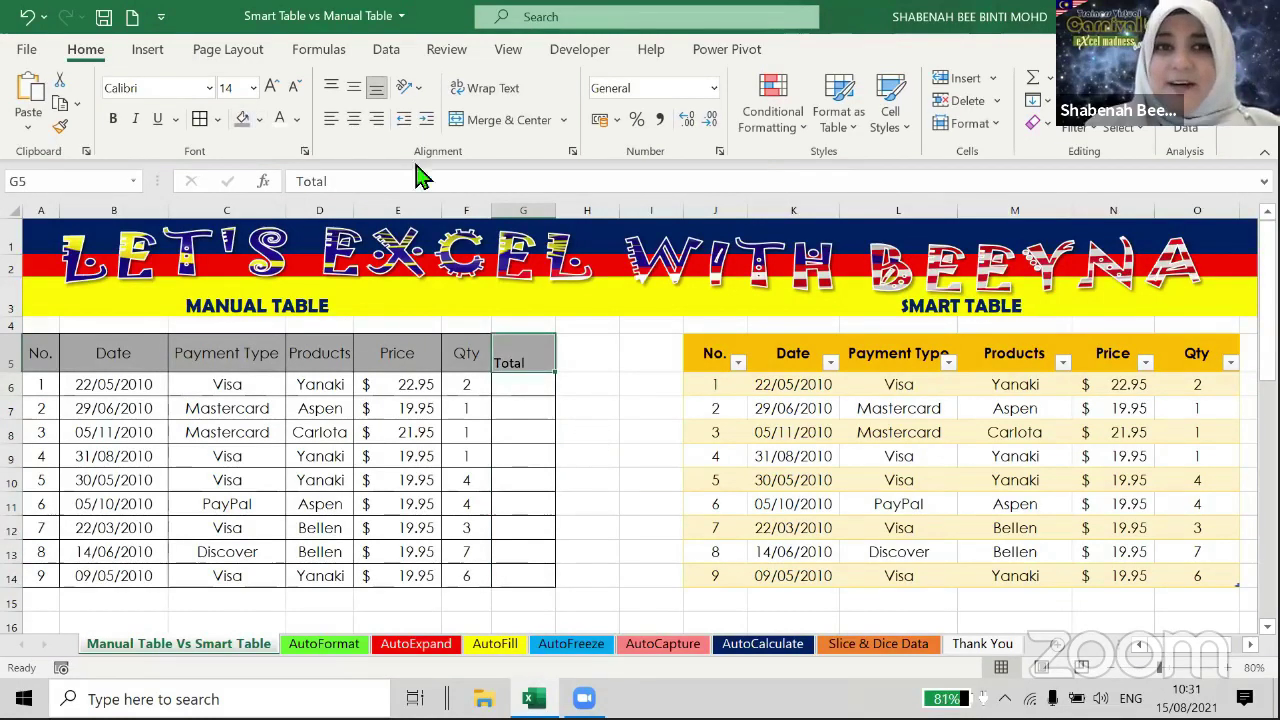
{"action": "left_click", "coordinate": [353, 119]}
{"action": "left_click", "coordinate": [353, 87]}
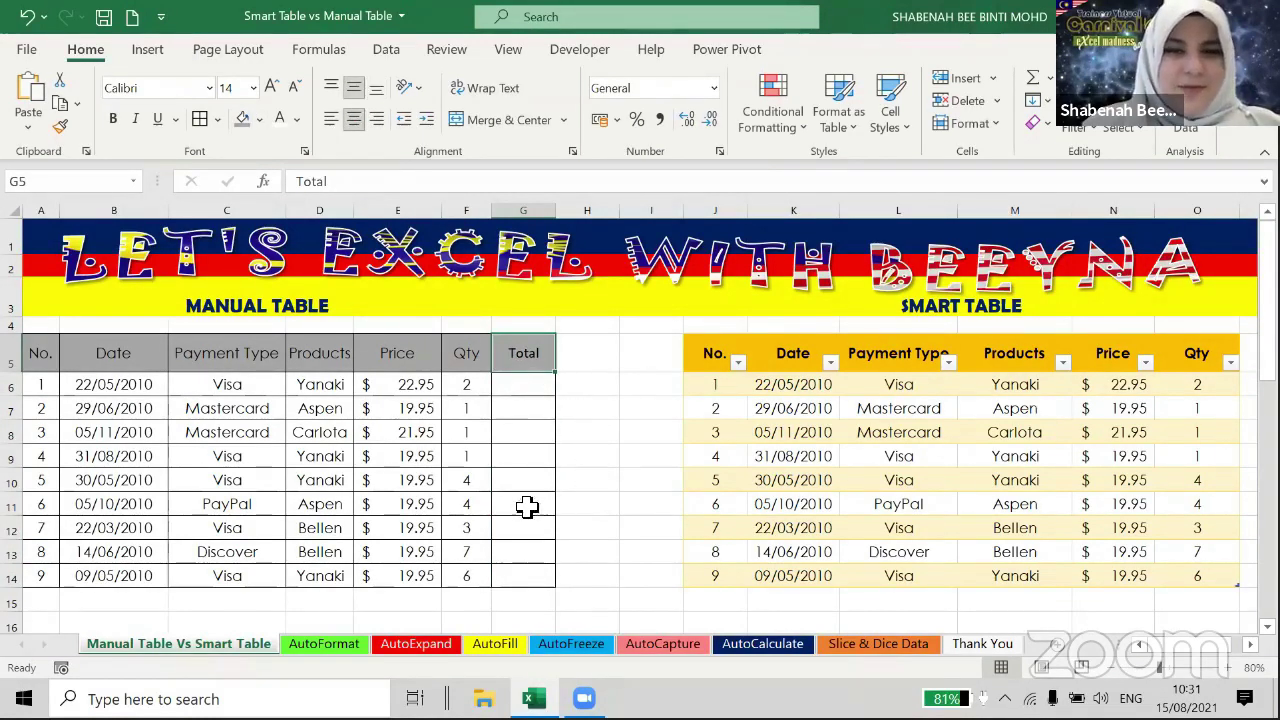
{"action": "left_click", "coordinate": [488, 508]}
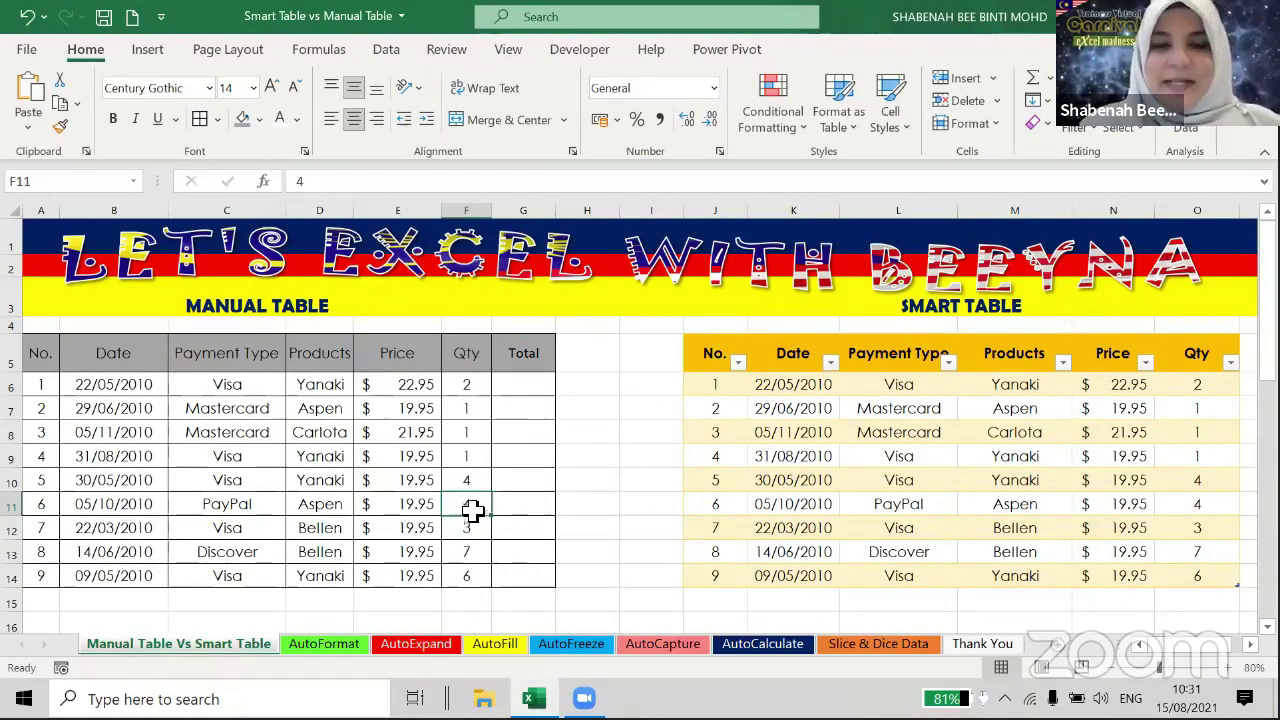
On the AutoExpand sheet, add a Total column to the smart table by entering the header in H5.
{"action": "left_click", "coordinate": [440, 646]}
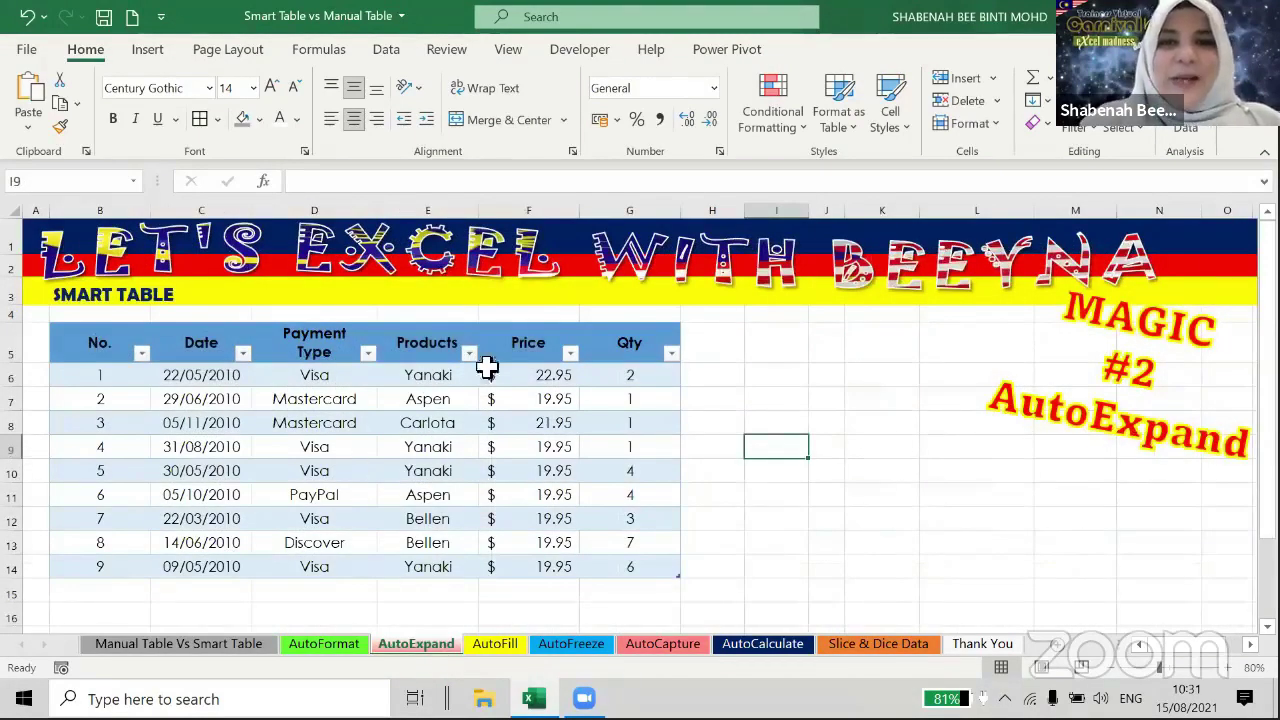
{"action": "left_click", "coordinate": [716, 337]}
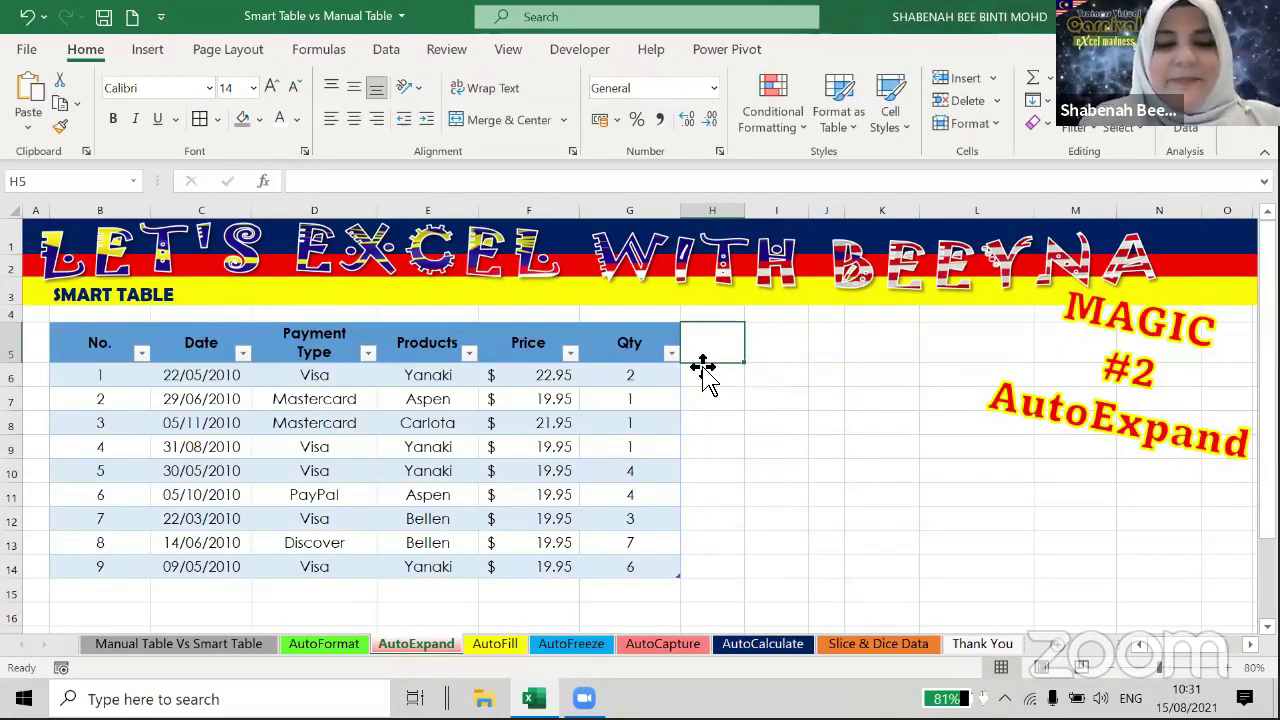
{"action": "type", "text": "Total"}
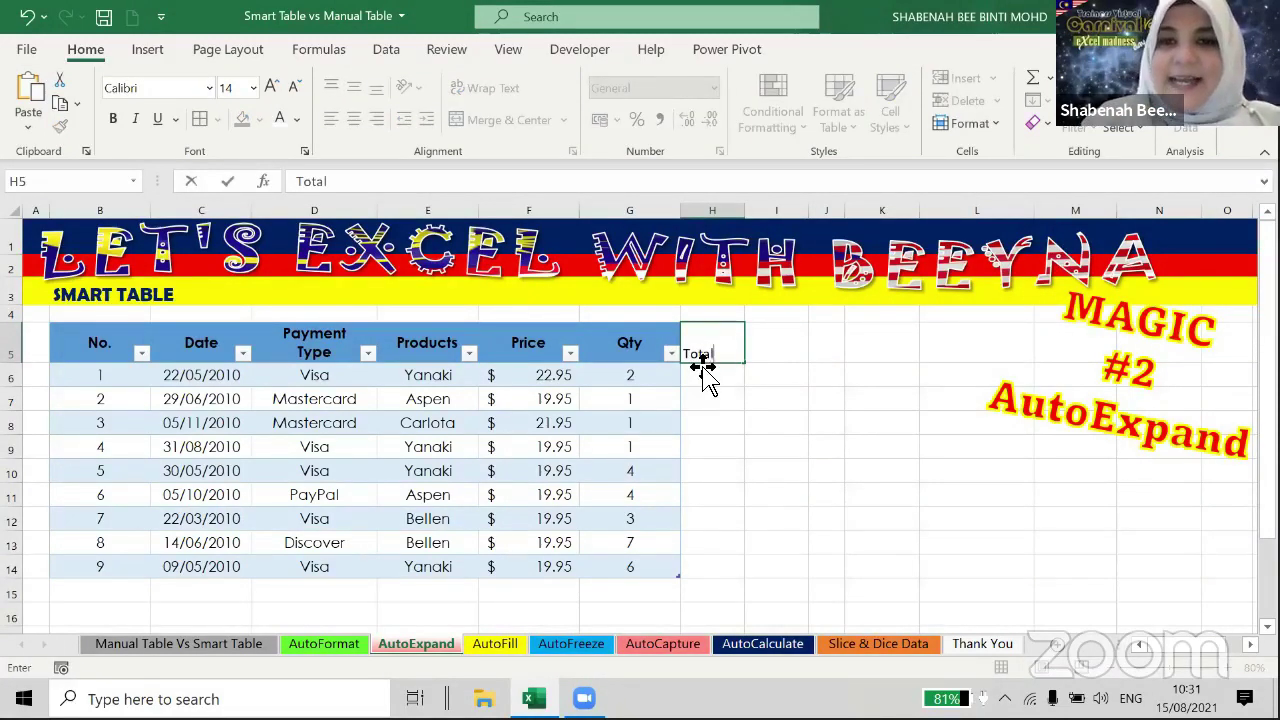
{"action": "key", "text": "Return"}
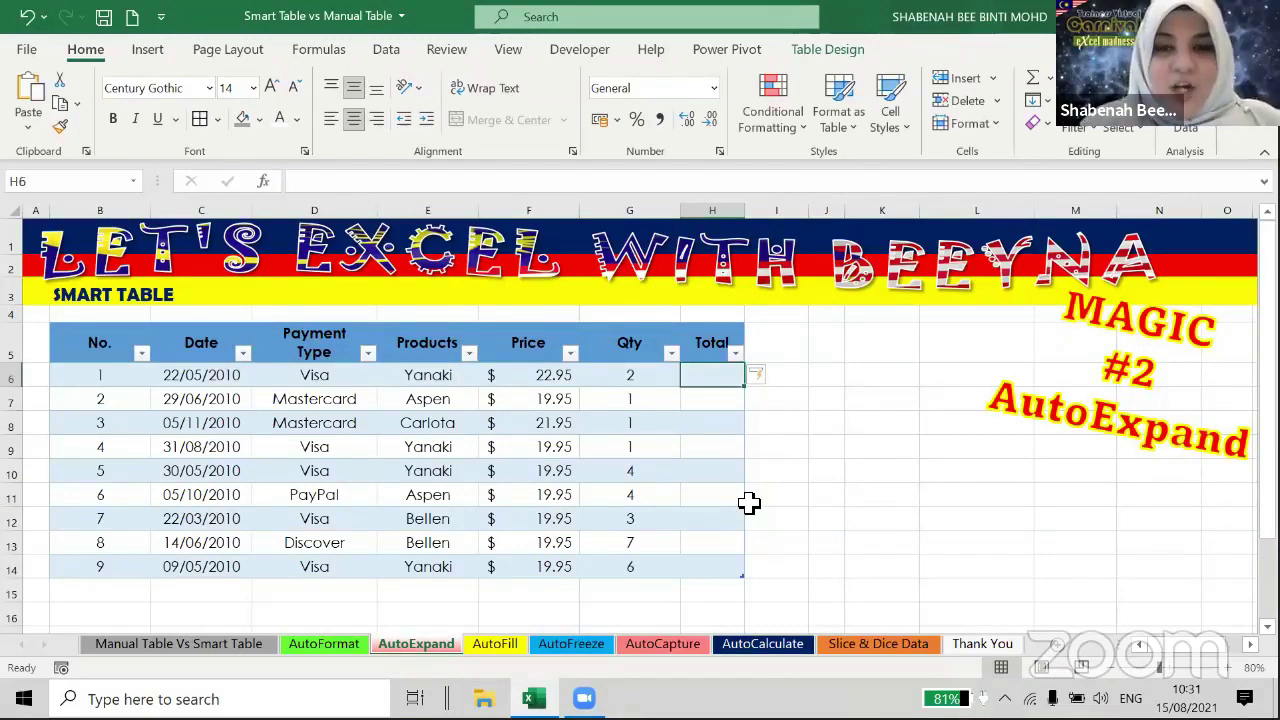
Extend the smart table with two new rows by entering 10 in B15 and 11 in B16.
{"action": "scroll", "coordinate": [740, 505], "scroll_direction": "down", "scroll_amount": 2}
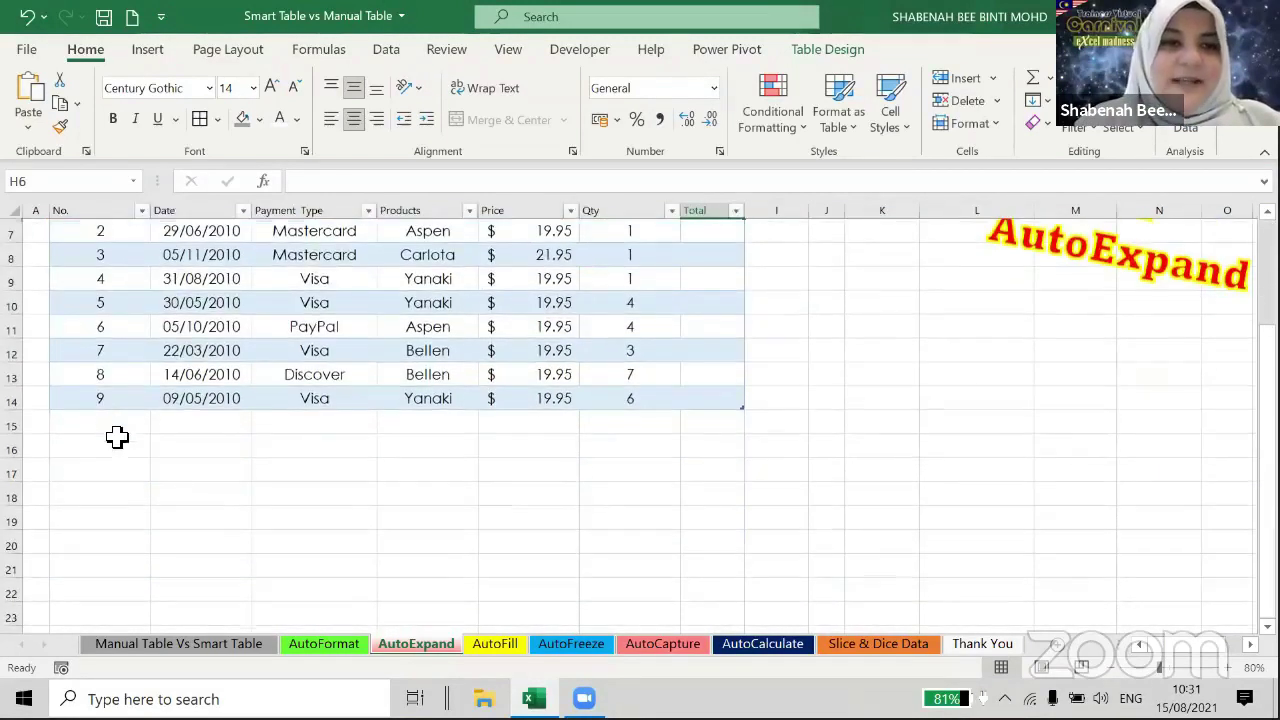
{"action": "left_click", "coordinate": [100, 422]}
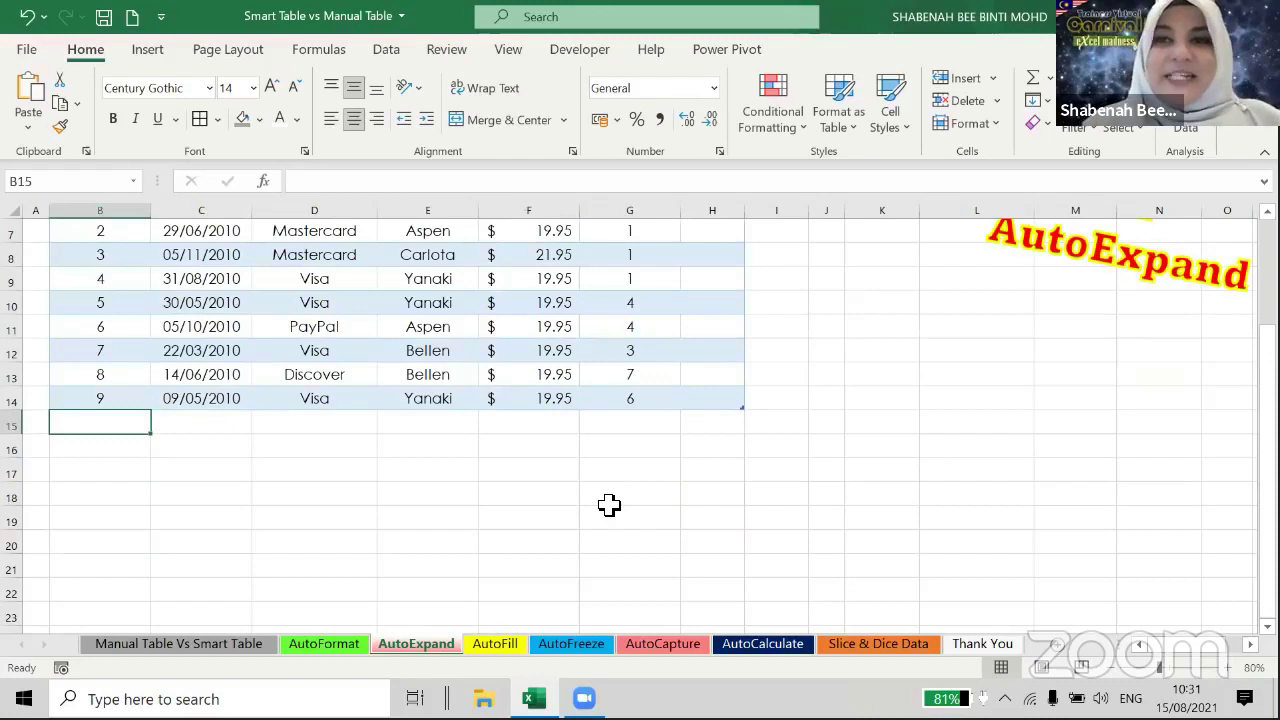
{"action": "type", "text": "10"}
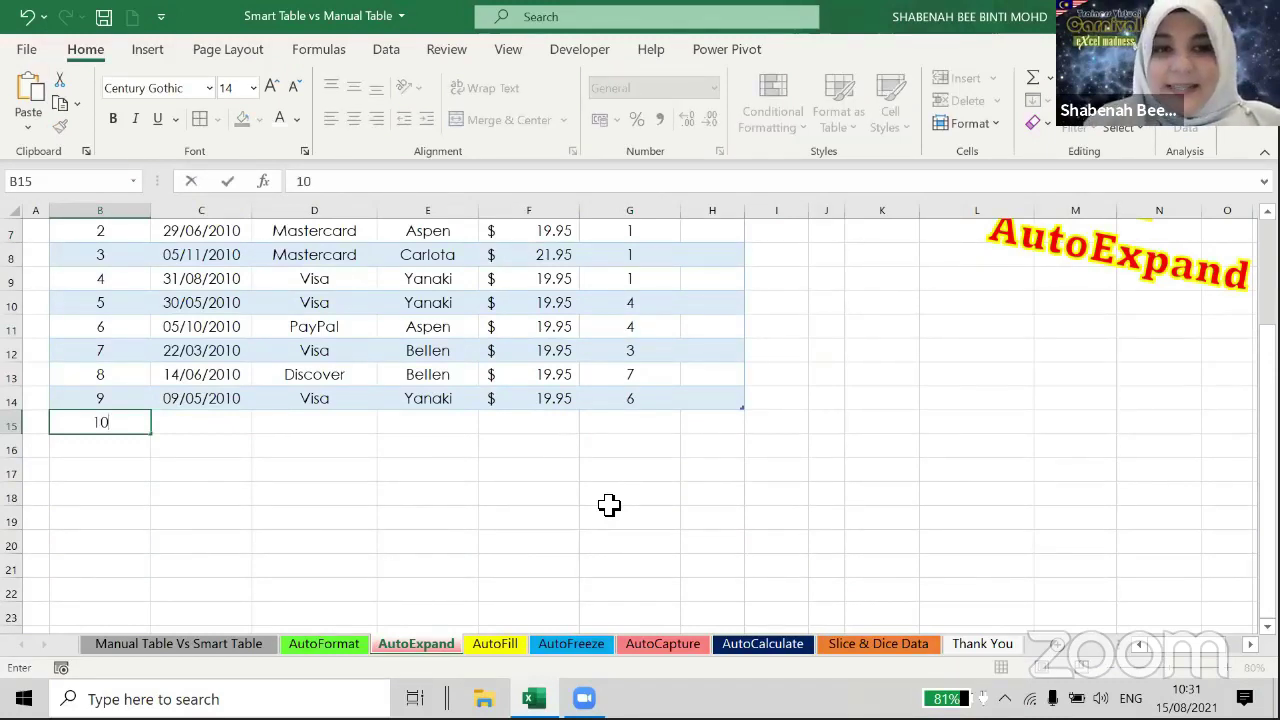
{"action": "key", "text": "Return"}
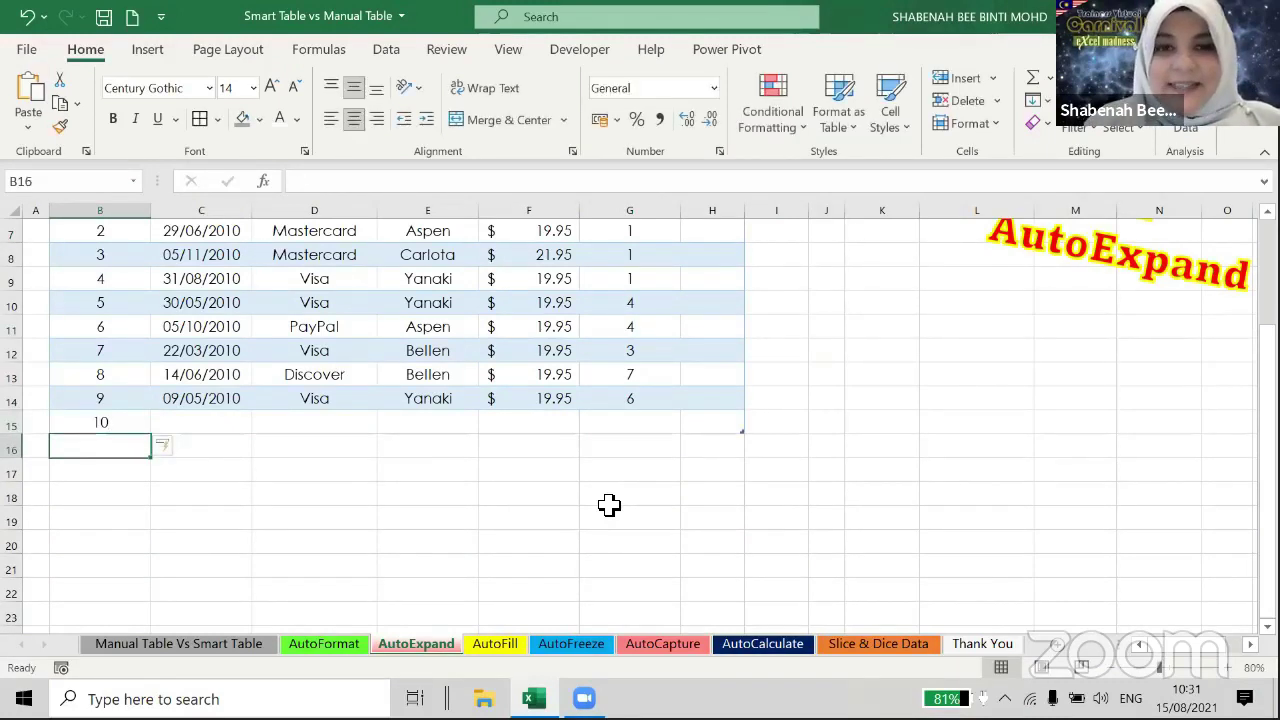
{"action": "type", "text": "11"}
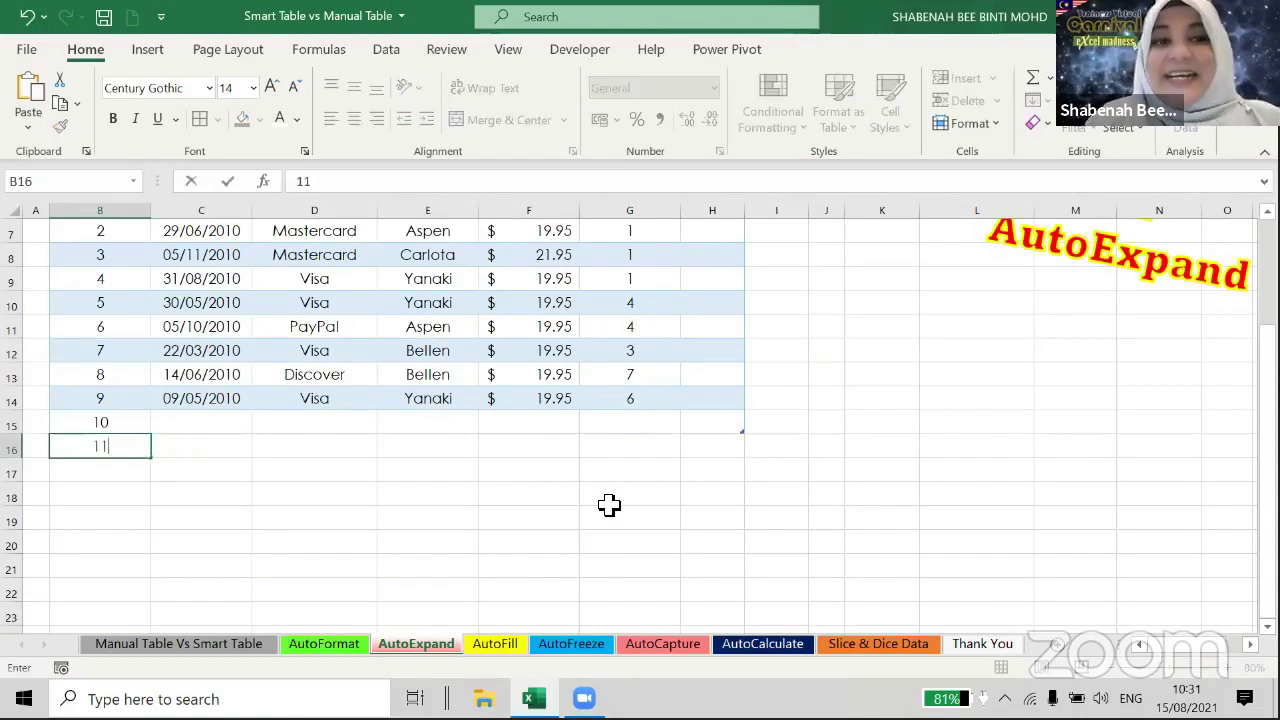
{"action": "key", "text": "Return"}
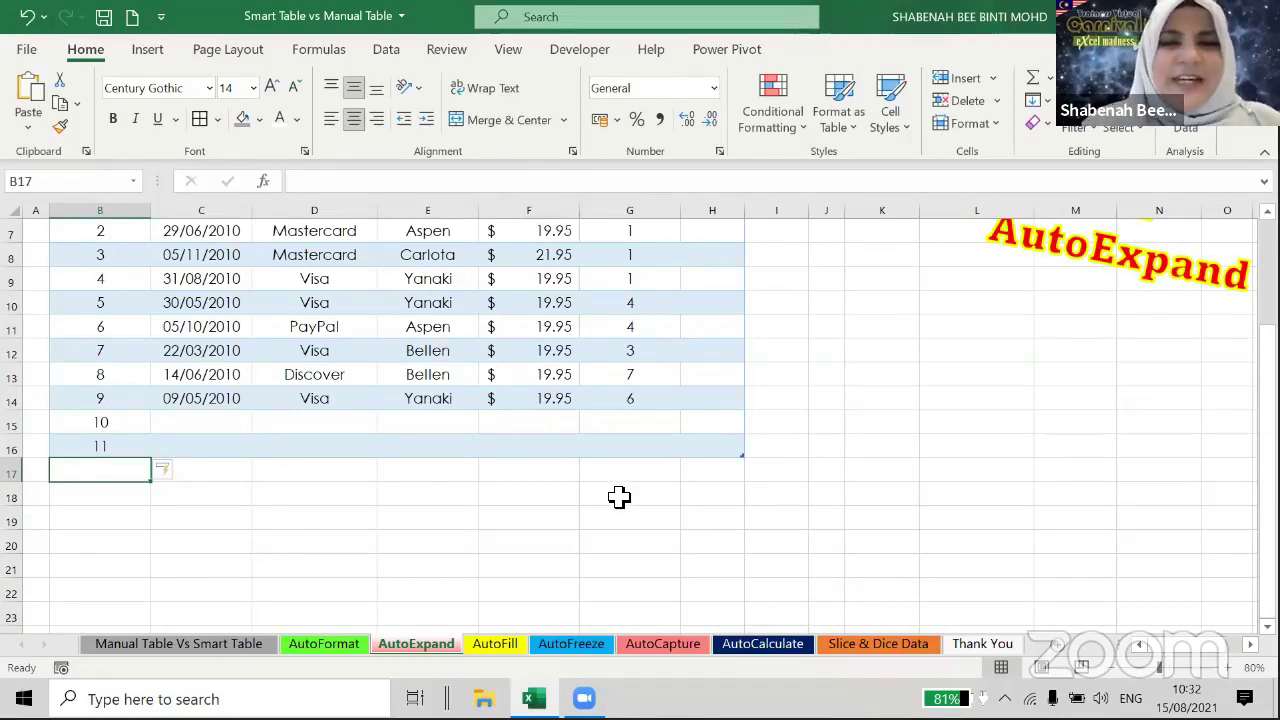
{"action": "scroll", "coordinate": [619, 497], "scroll_direction": "up", "scroll_amount": 2}
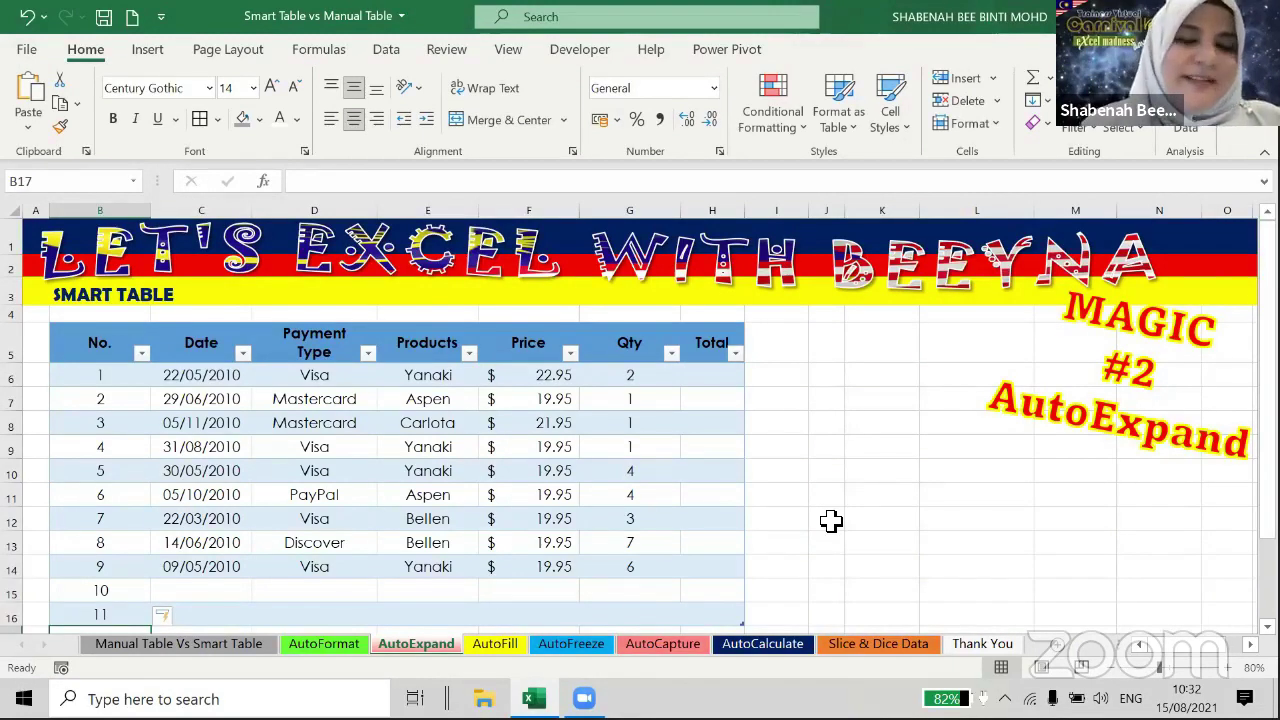
On the AutoFormat sheet, go to the worksheet's last row and last column from J5, and return to cell A1.
{"action": "left_click", "coordinate": [330, 645]}
{"action": "left_click", "coordinate": [443, 479]}
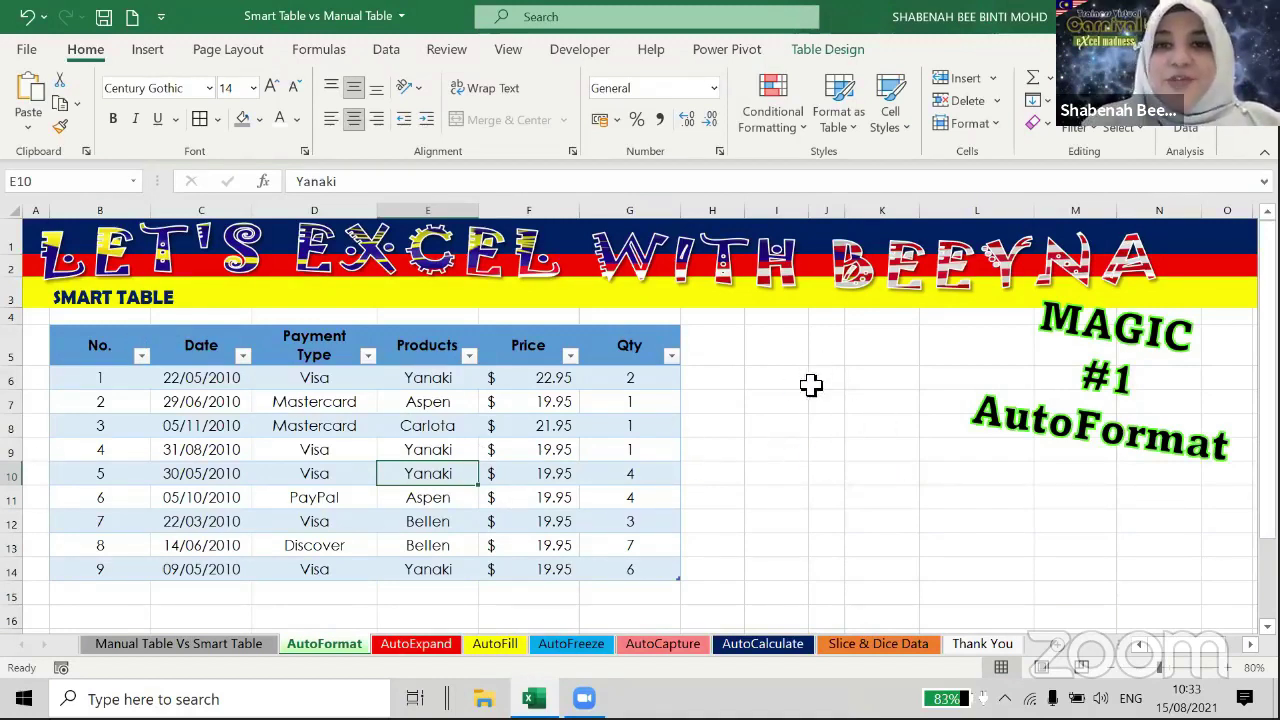
{"action": "left_click", "coordinate": [825, 357]}
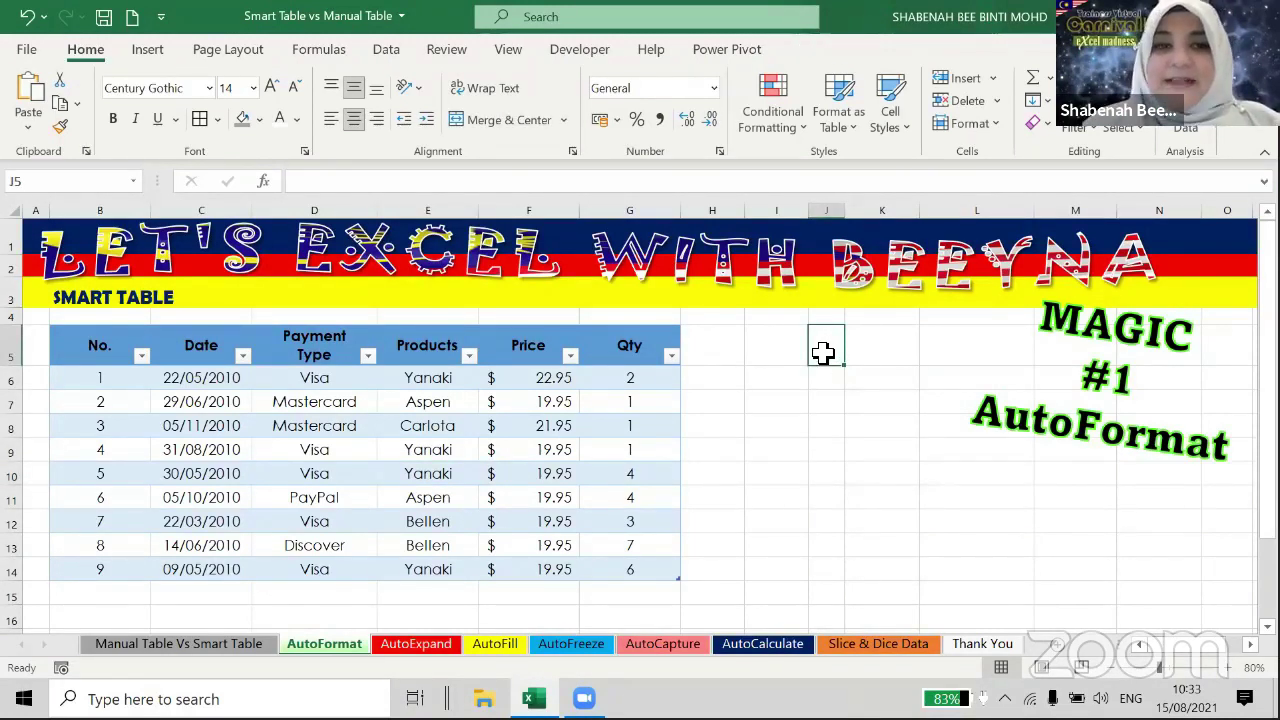
{"action": "key", "text": "ctrl+Down"}
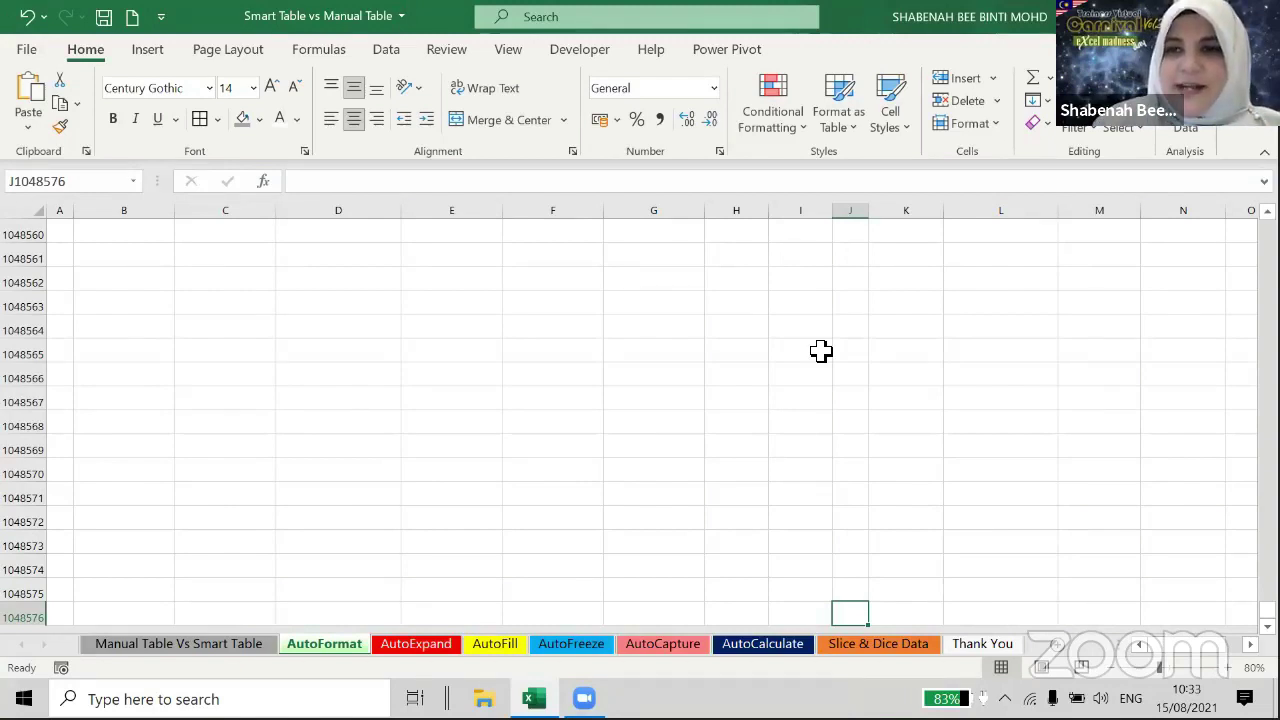
{"action": "key", "text": "ctrl+Right"}
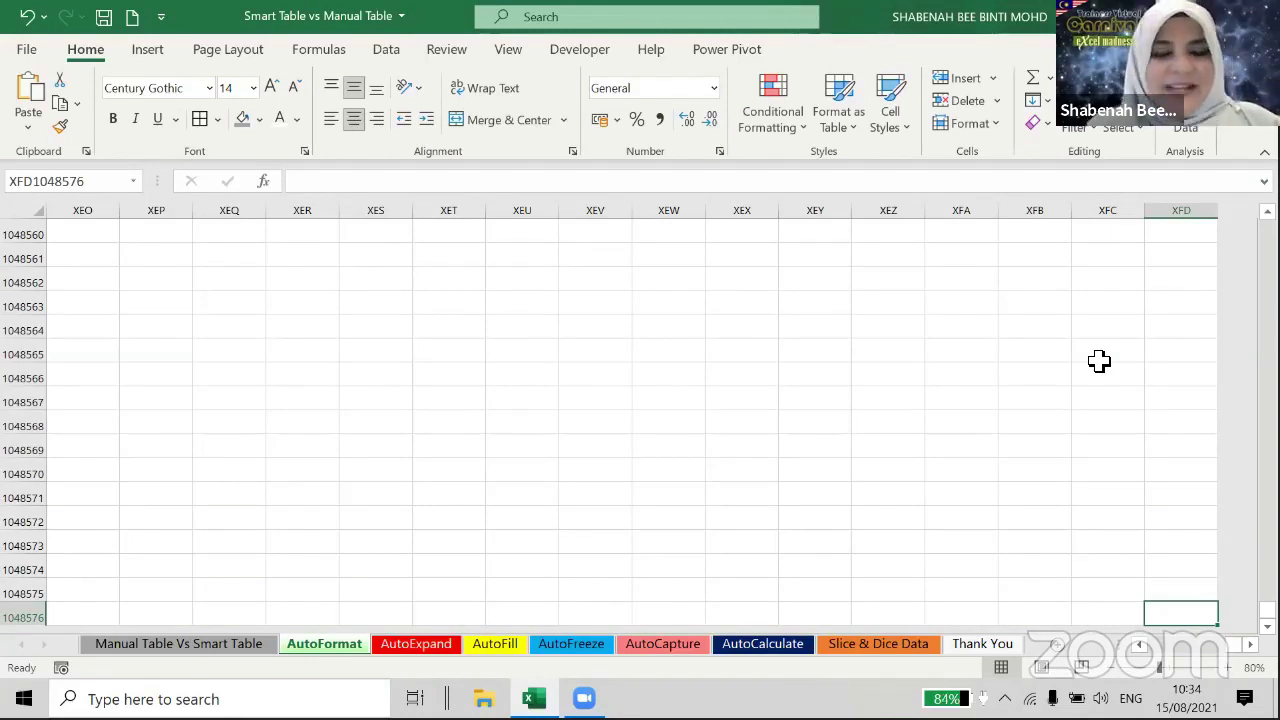
{"action": "key", "text": "ctrl+Up"}
{"action": "key", "text": "ctrl+Home"}
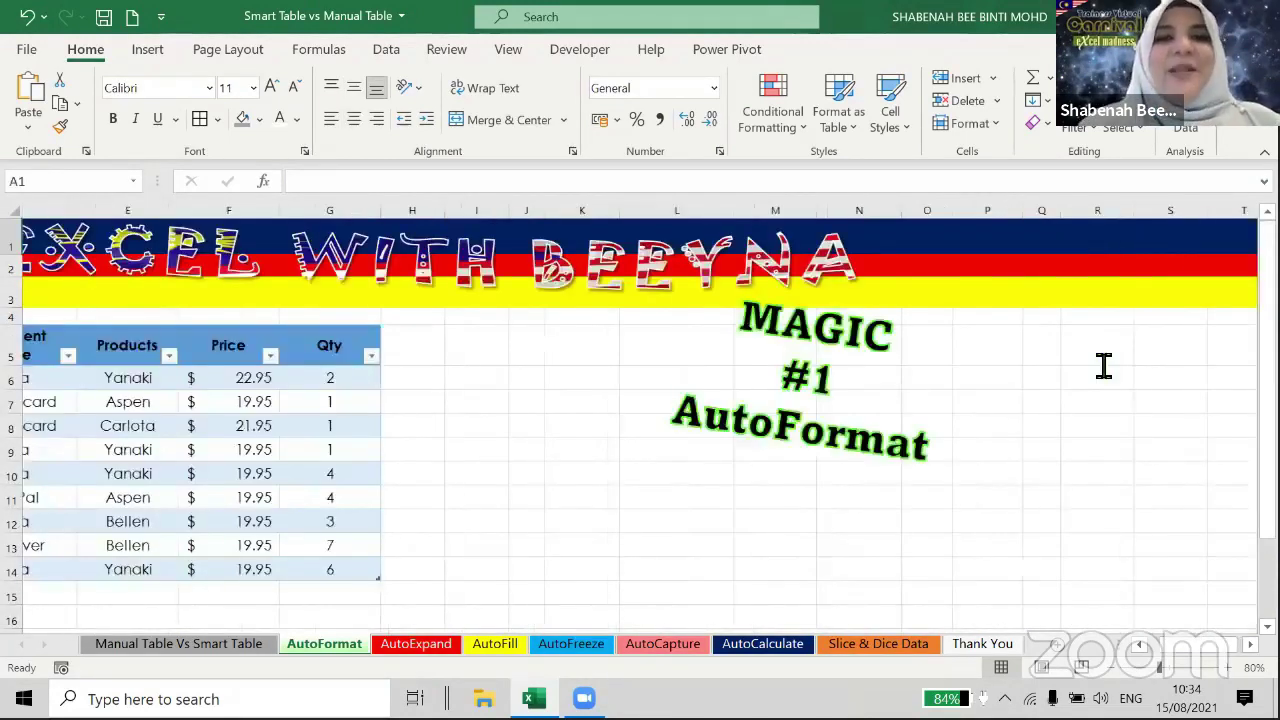
Select adjacent Payment Type cells in the smart table, including Visa in D9:D10 and Mastercard in D7:D8, to check whether merging is available.
{"action": "left_click", "coordinate": [465, 479]}
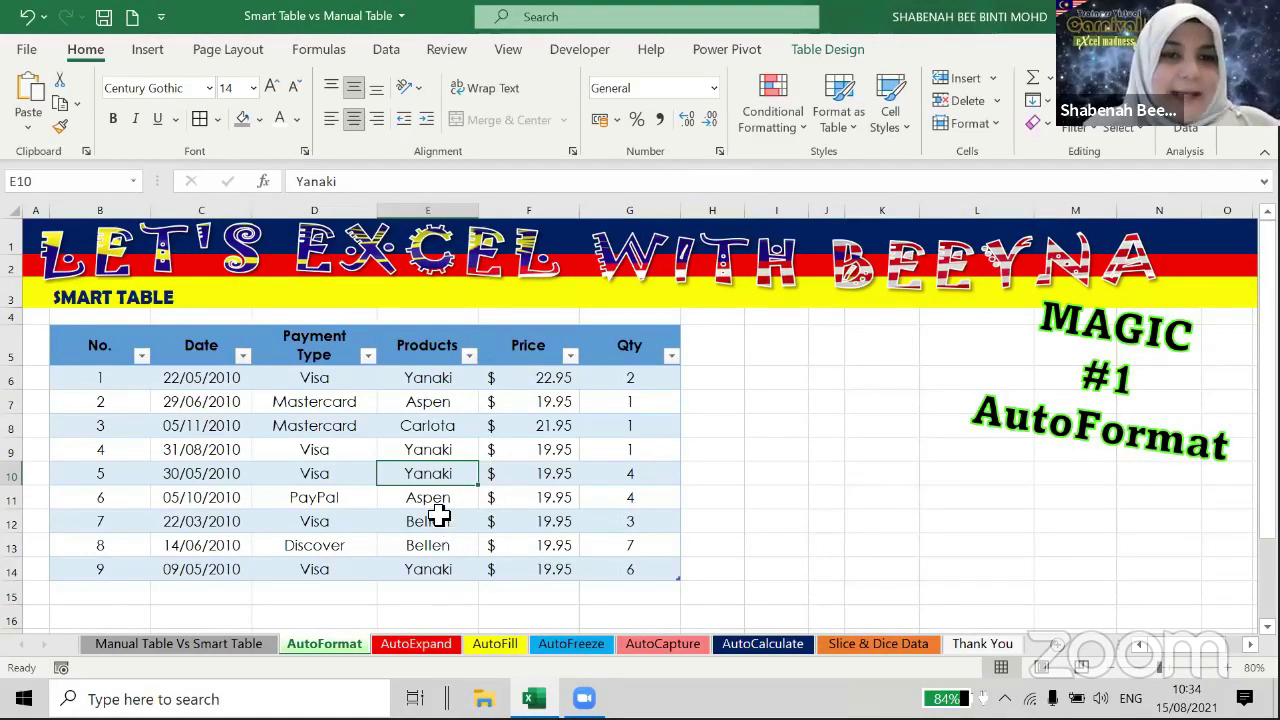
{"action": "left_click_drag", "start_coordinate": [440, 516], "coordinate": [436, 545]}
{"action": "left_click", "coordinate": [341, 406]}
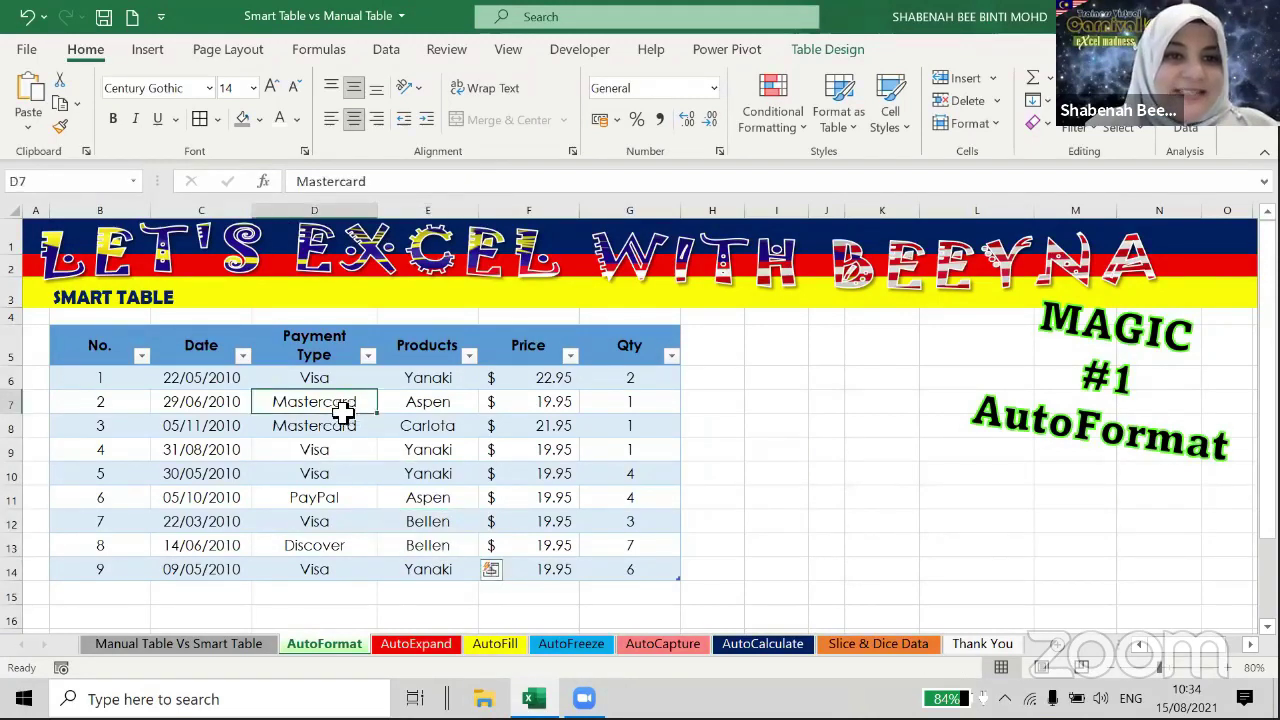
{"action": "left_click_drag", "start_coordinate": [341, 406], "coordinate": [340, 473]}
{"action": "left_click", "coordinate": [343, 450]}
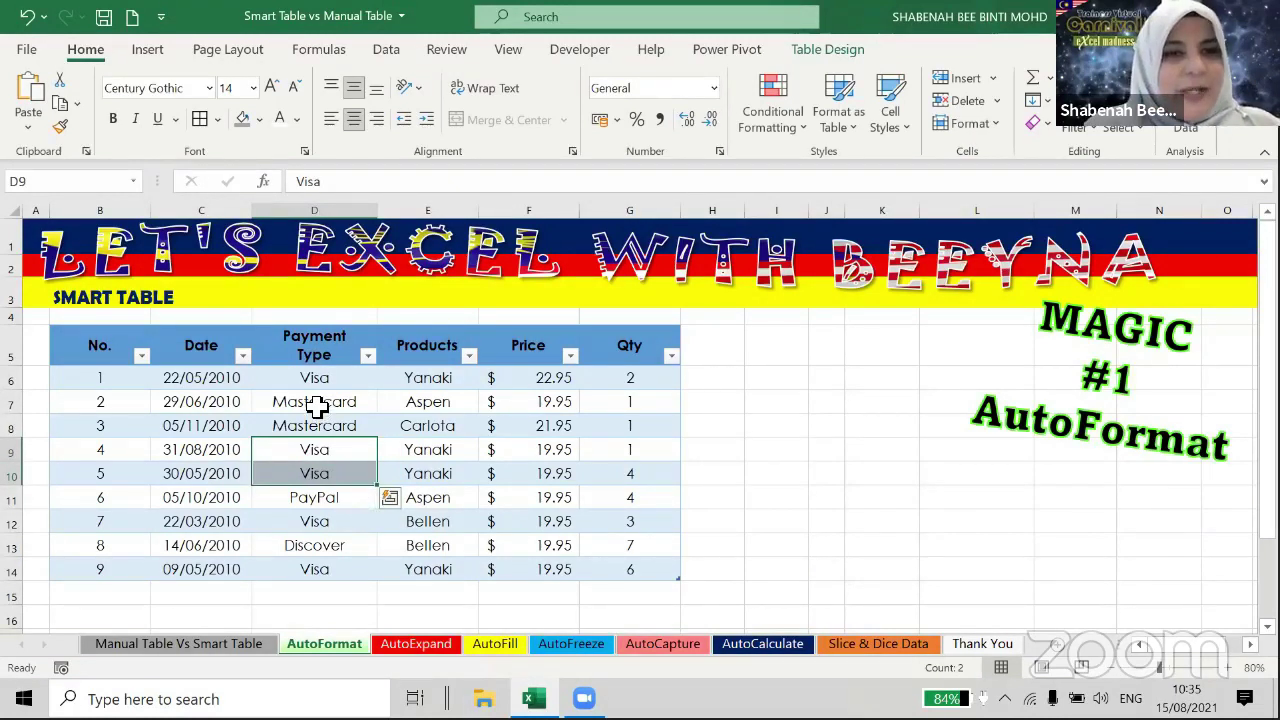
{"action": "left_click_drag", "start_coordinate": [315, 403], "coordinate": [315, 423]}
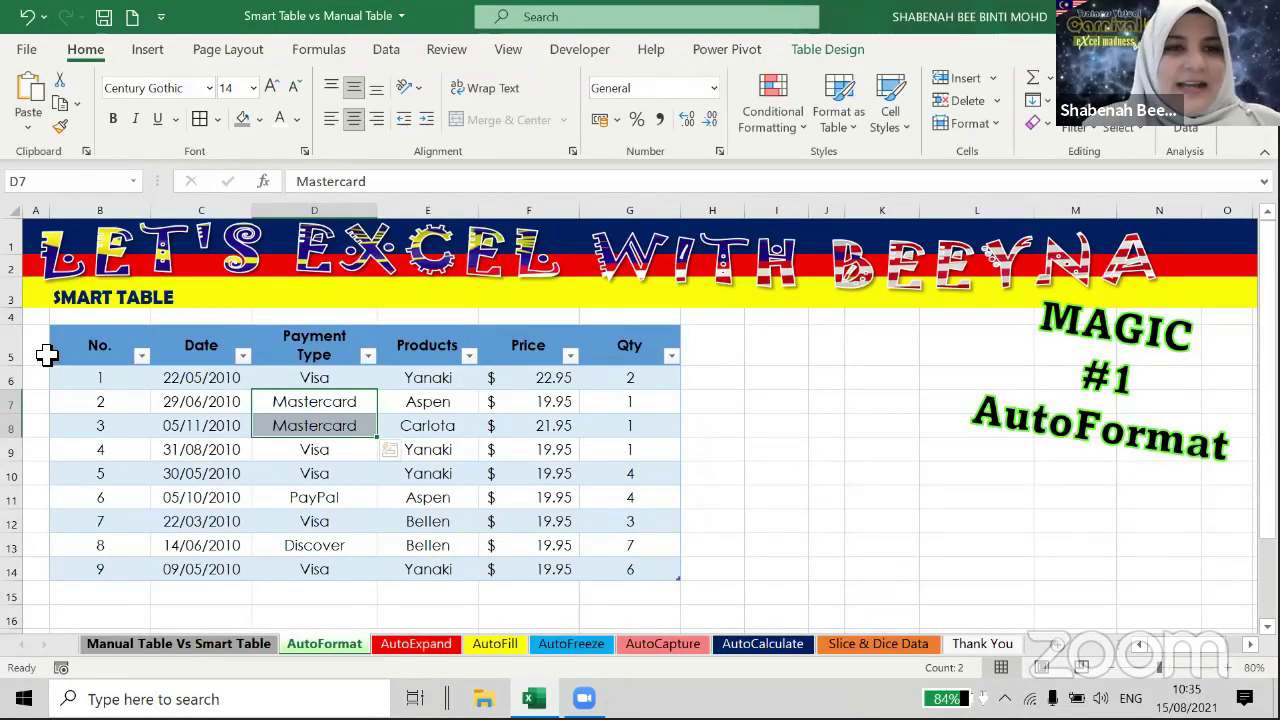
On the Manual Table Vs Smart Table sheet, copy the manual table A5:F14 to Y5 and autofit the pasted columns Y to AD.
{"action": "key", "text": "ctrl+Page_Up"}
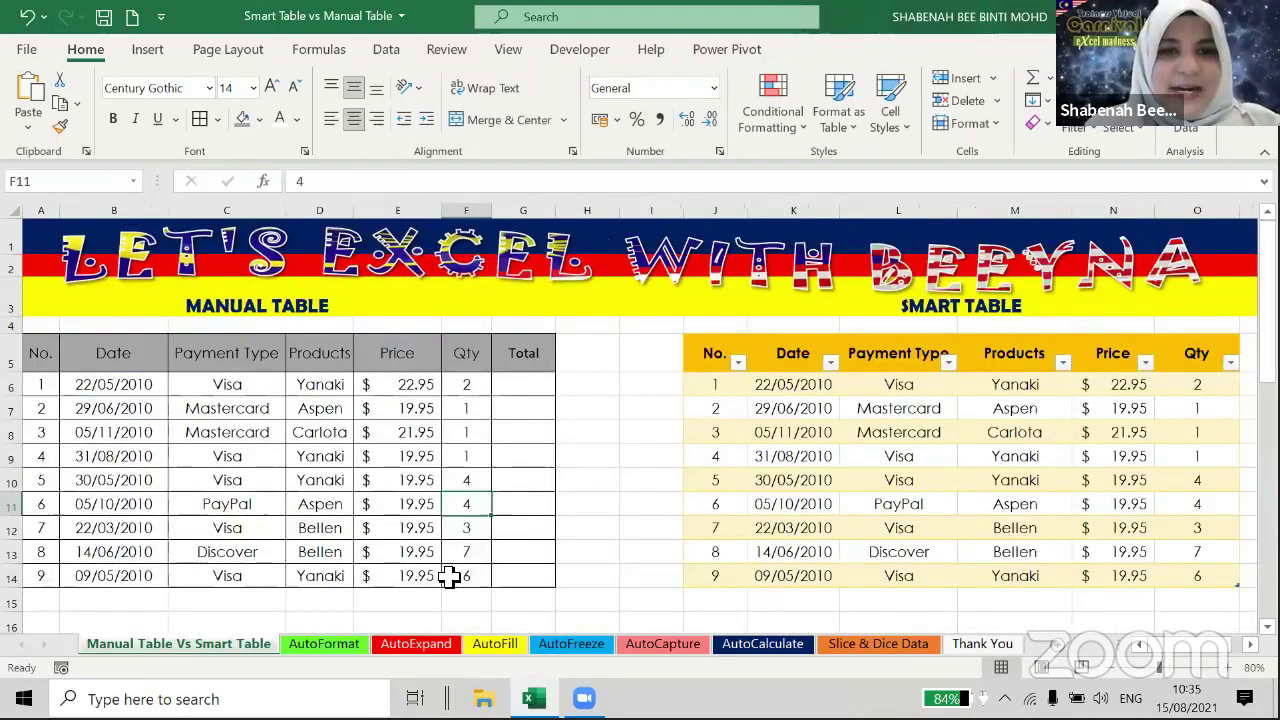
{"action": "key", "text": "ctrl+a"}
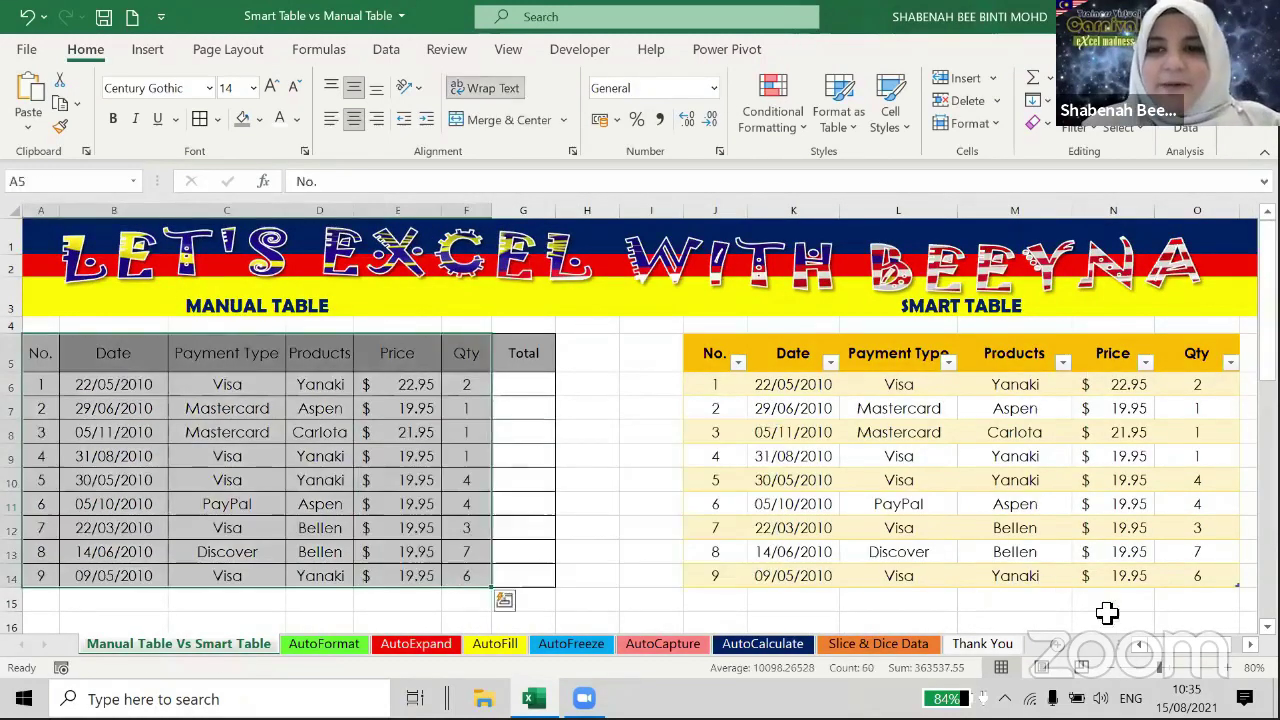
{"action": "key", "text": "ctrl+c"}
{"action": "scroll", "coordinate": [1218, 642], "scroll_direction": "right", "scroll_amount": 1}
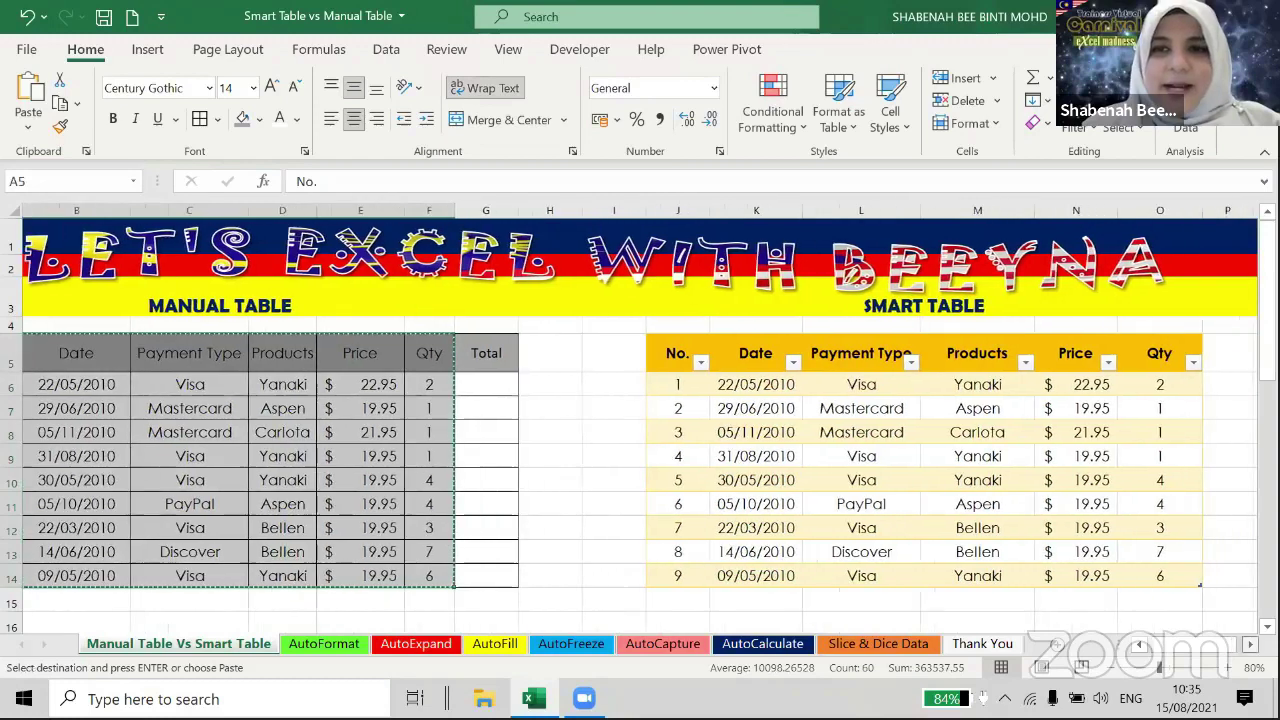
{"action": "scroll", "coordinate": [665, 380], "scroll_direction": "right", "scroll_amount": 5}
{"action": "left_click", "coordinate": [620, 349]}
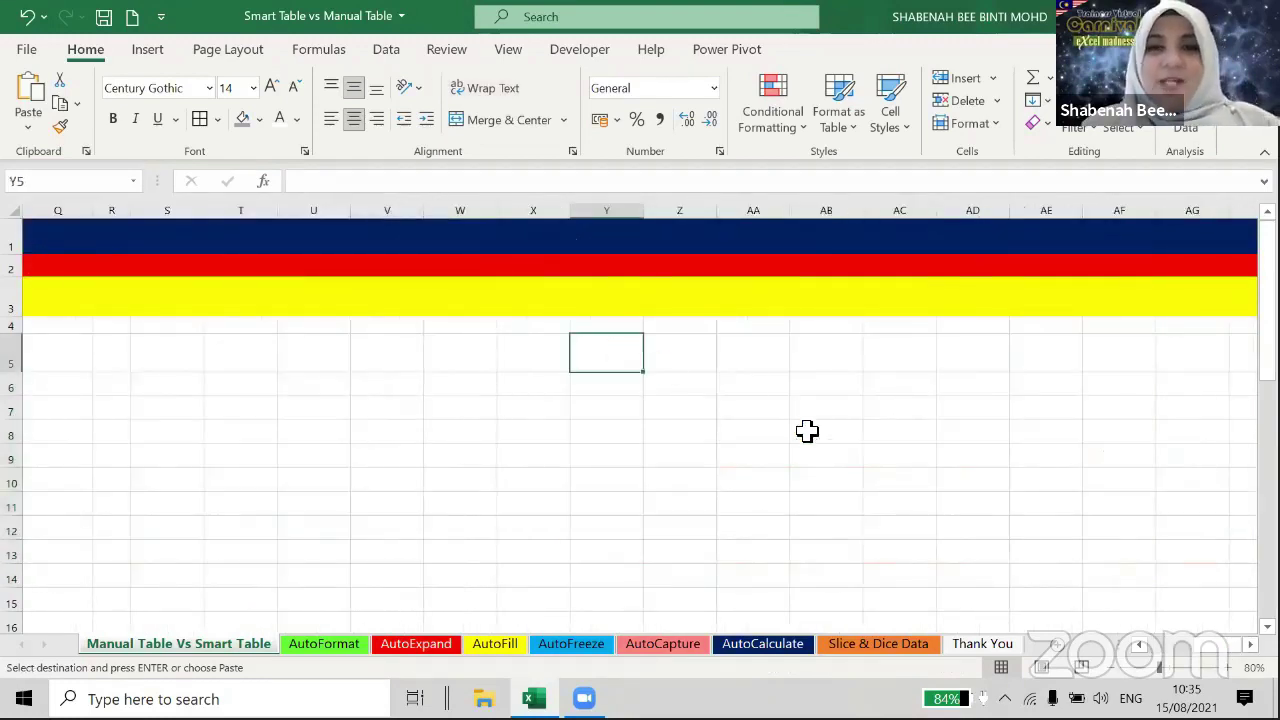
{"action": "key", "text": "ctrl+v"}
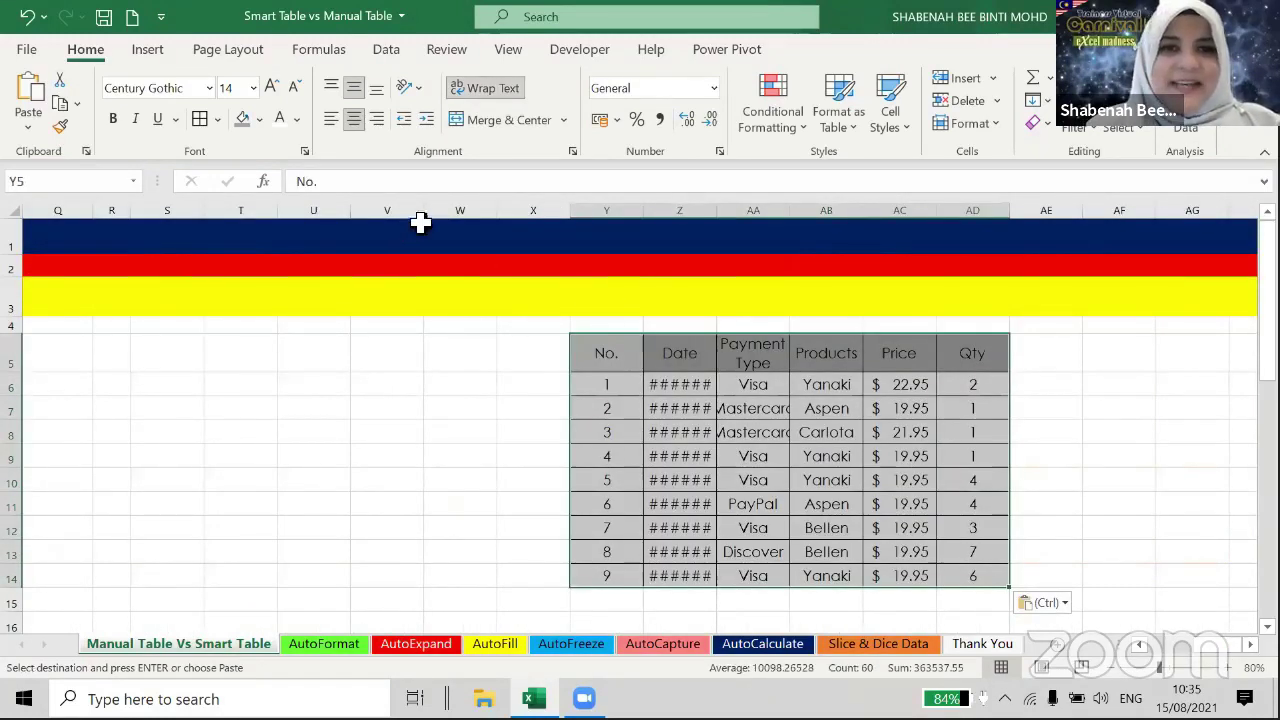
{"action": "left_click_drag", "start_coordinate": [606, 210], "coordinate": [757, 206]}
{"action": "double_click", "coordinate": [757, 206]}
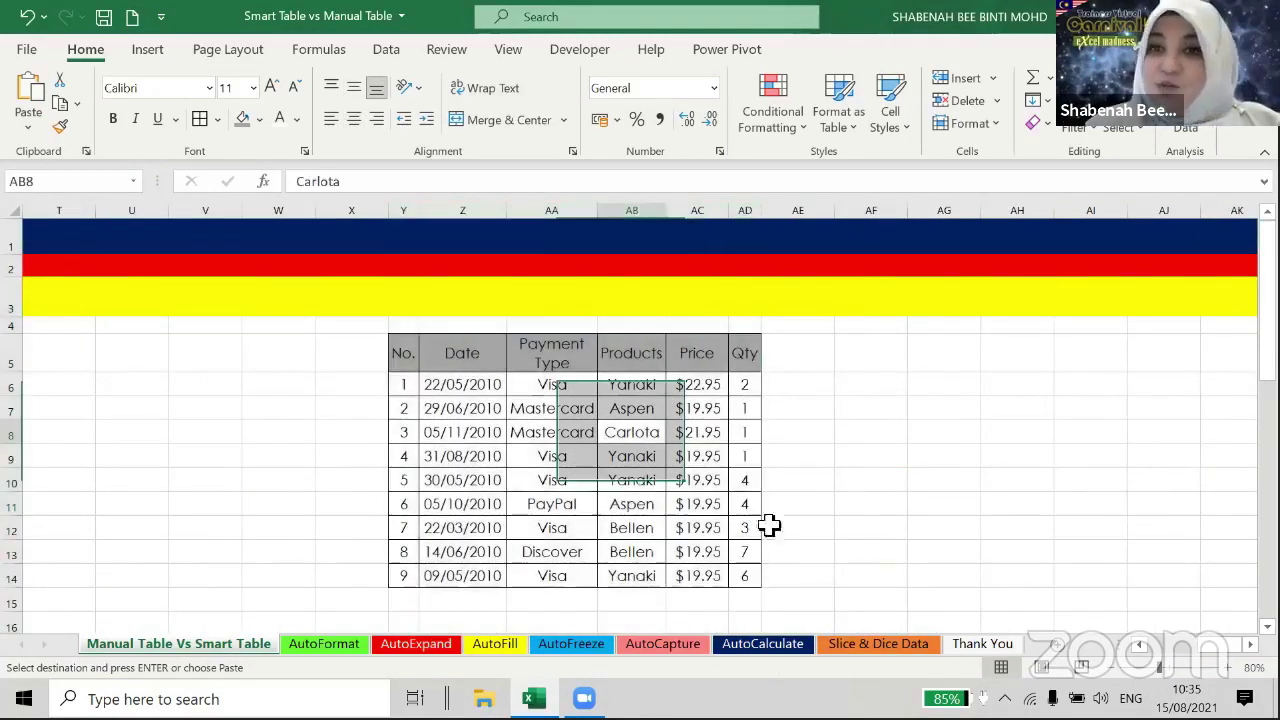
In the copied table's Payment Type column, merge and centre the Mastercard cells AA7:AA8 and the Visa cells AA9:AA10.
{"action": "left_click_drag", "start_coordinate": [551, 405], "coordinate": [555, 438]}
{"action": "left_click", "coordinate": [509, 120]}
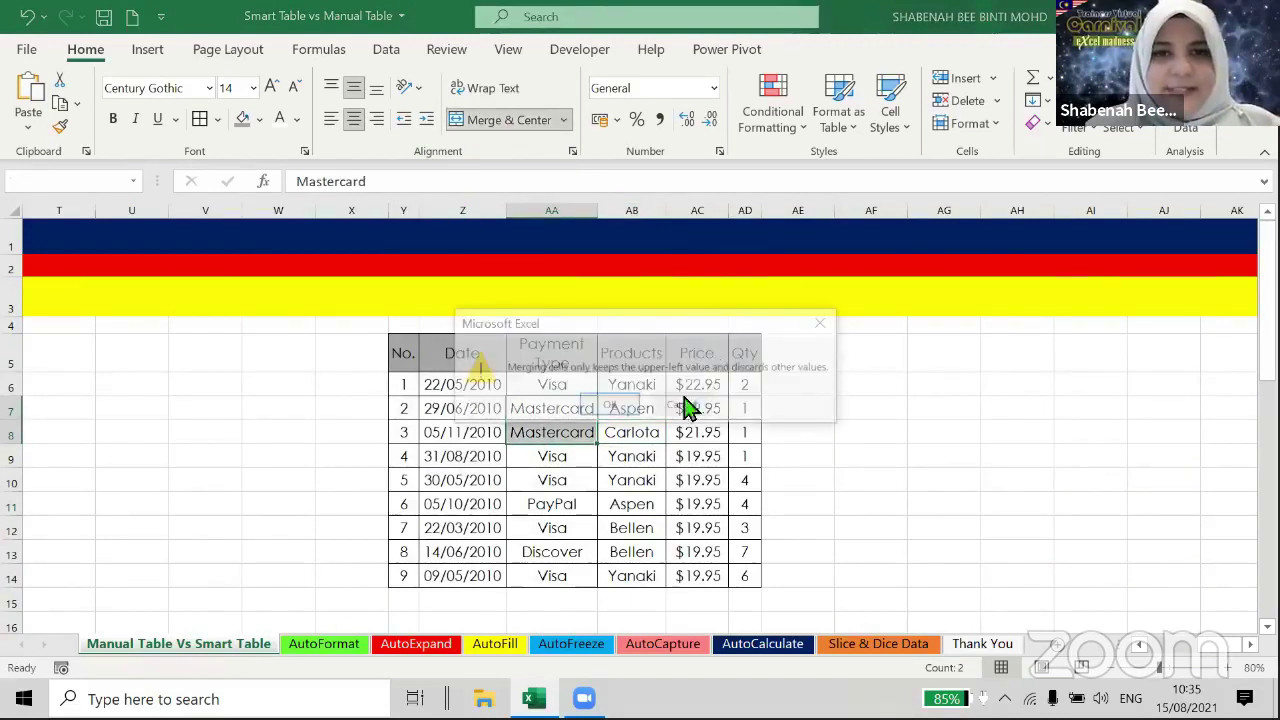
{"action": "left_click", "coordinate": [609, 406]}
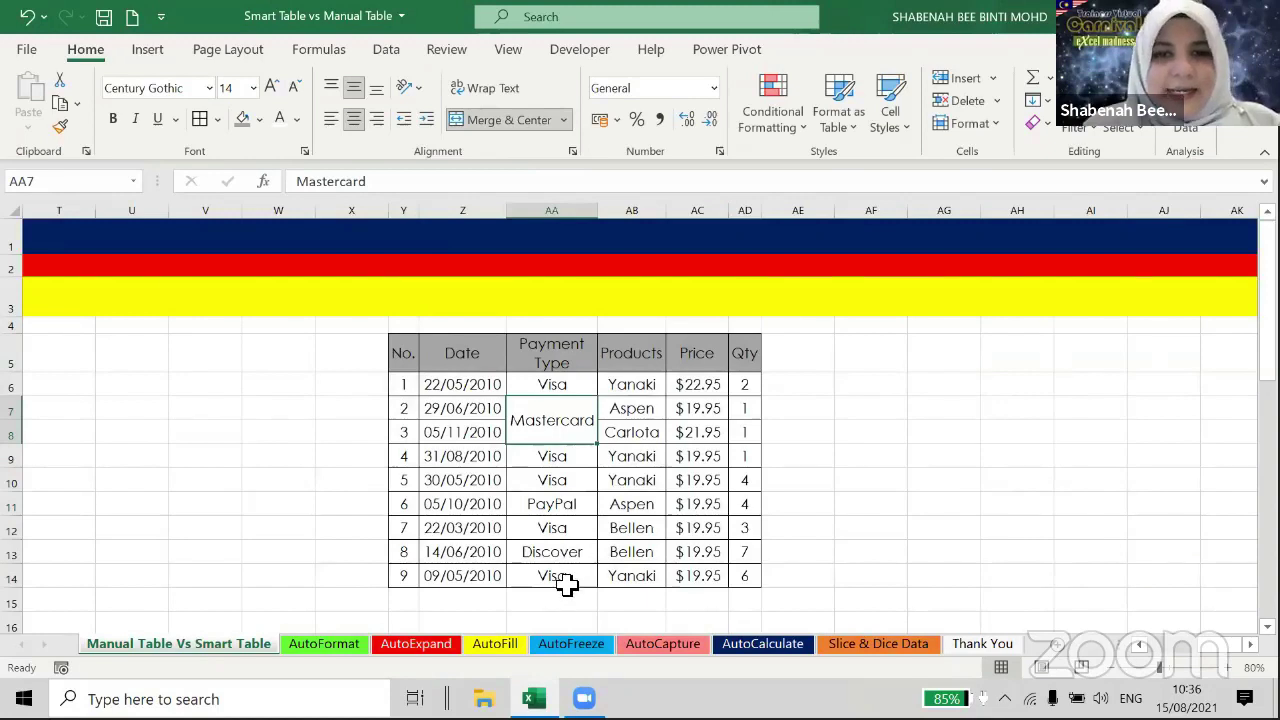
{"action": "left_click_drag", "start_coordinate": [574, 456], "coordinate": [574, 480]}
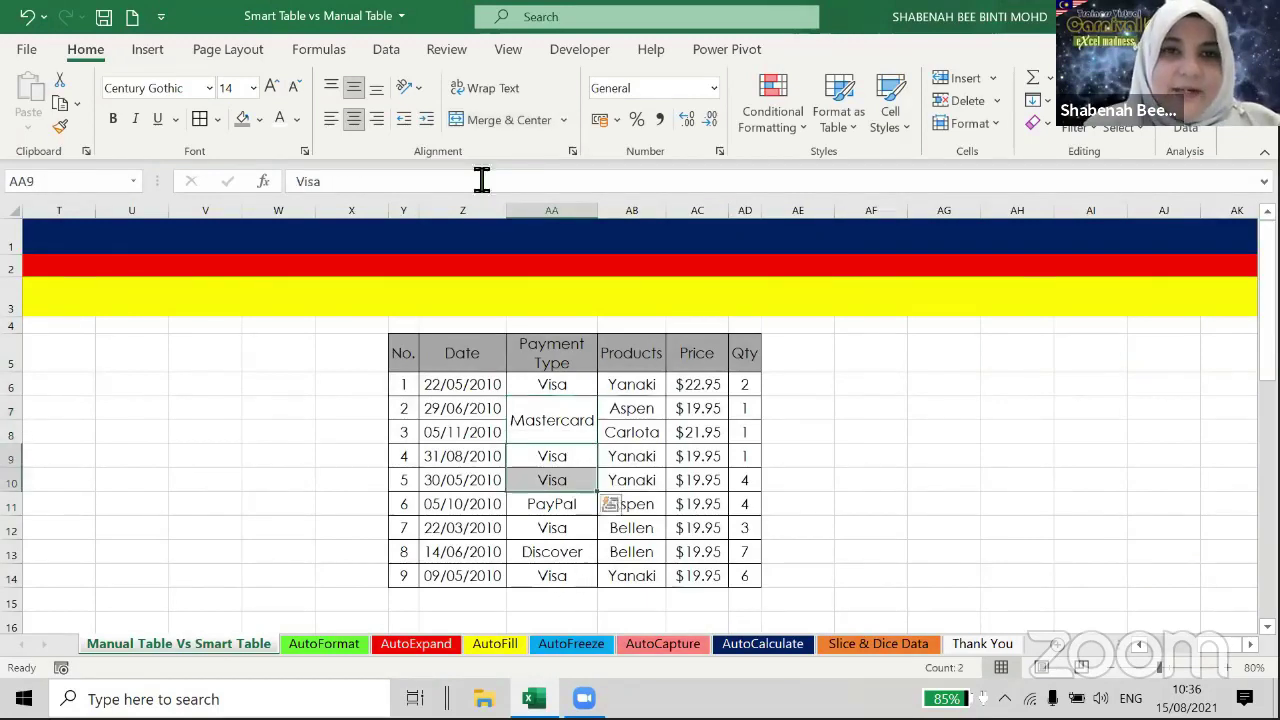
{"action": "left_click", "coordinate": [494, 120]}
{"action": "left_click", "coordinate": [600, 406]}
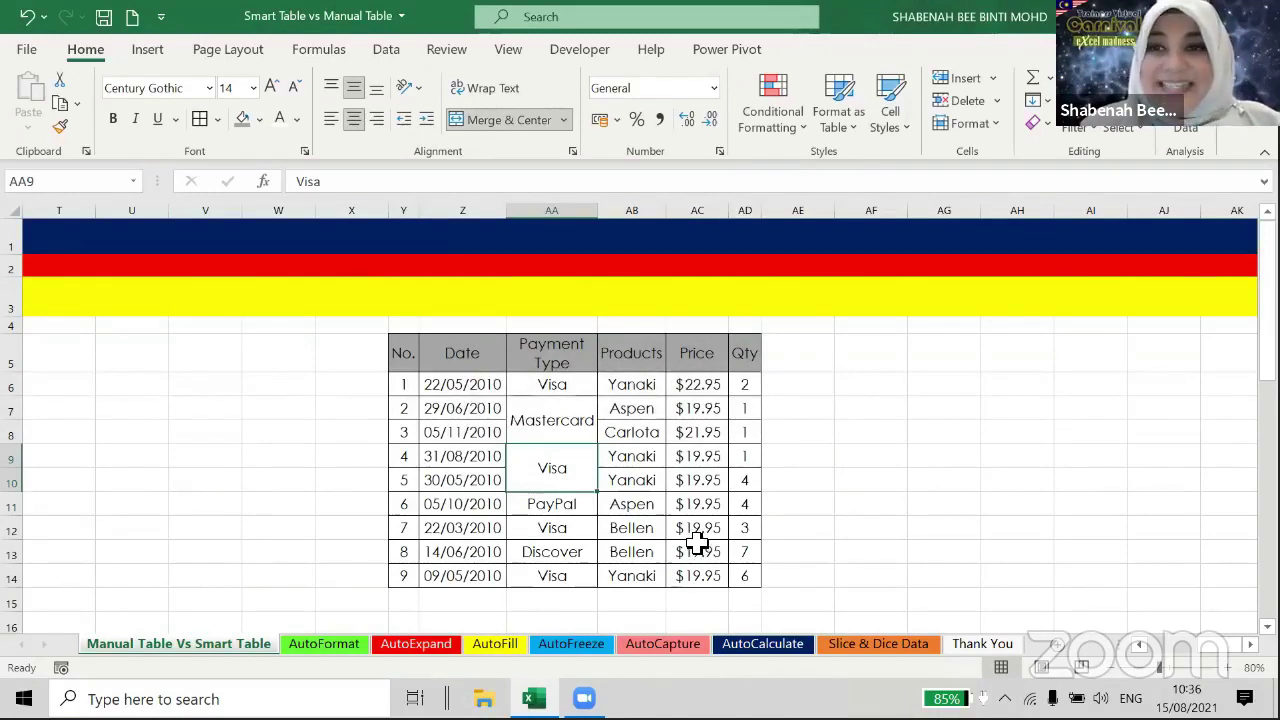
{"action": "left_click", "coordinate": [1228, 667]}
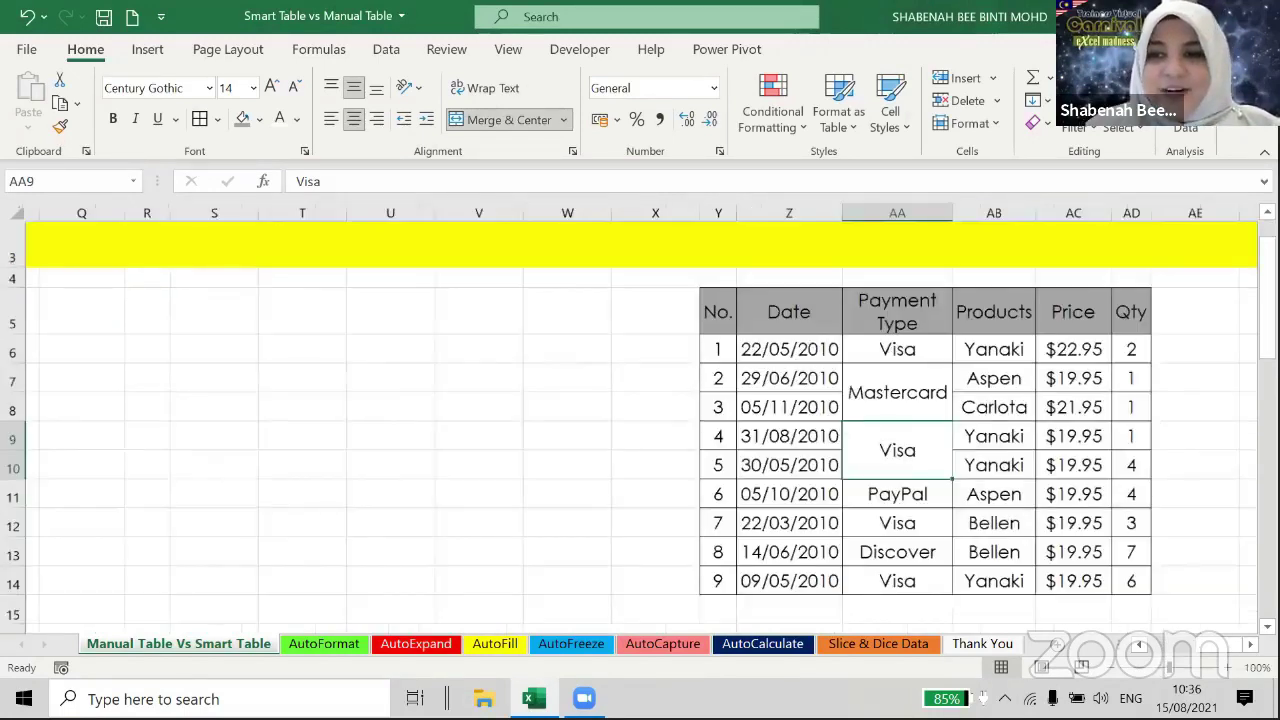
{"action": "left_click", "coordinate": [1228, 667]}
{"action": "scroll", "coordinate": [457, 443], "scroll_direction": "right", "scroll_amount": 2}
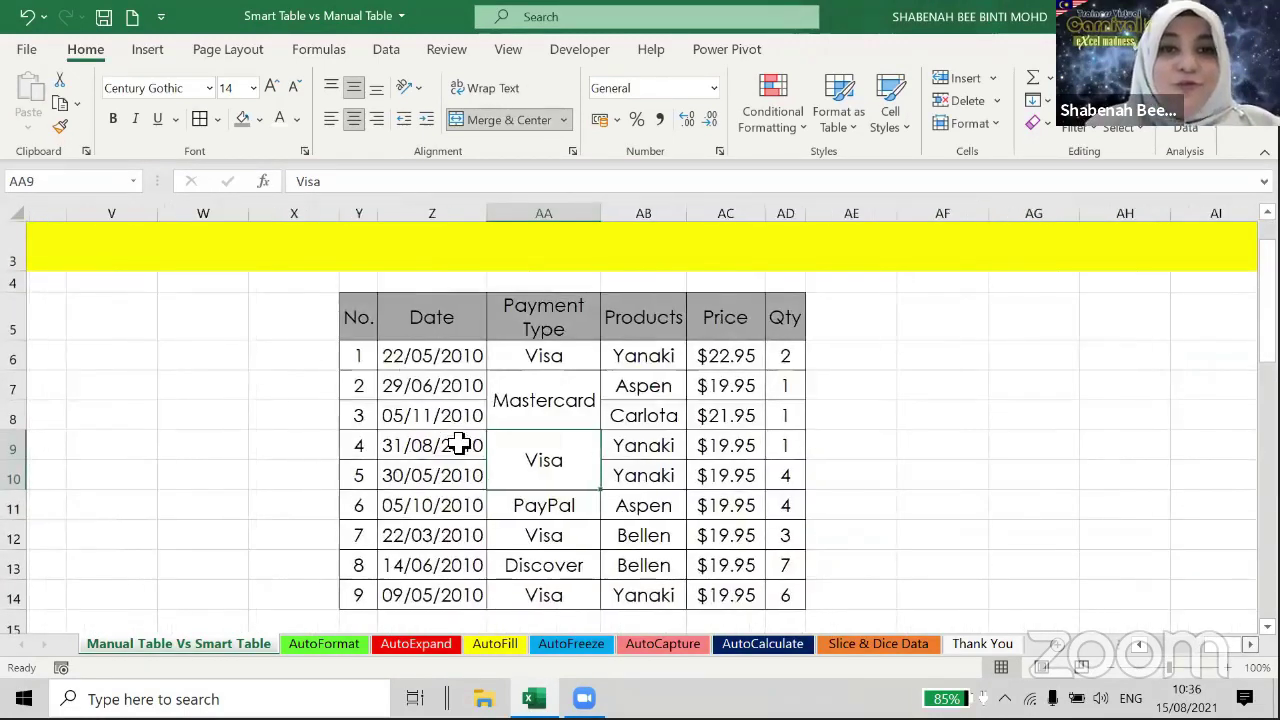
Undo the merges of the Mastercard and Visa cells in the copied table's Payment Type column.
{"action": "key", "text": "Up"}
{"action": "key", "text": "Up"}
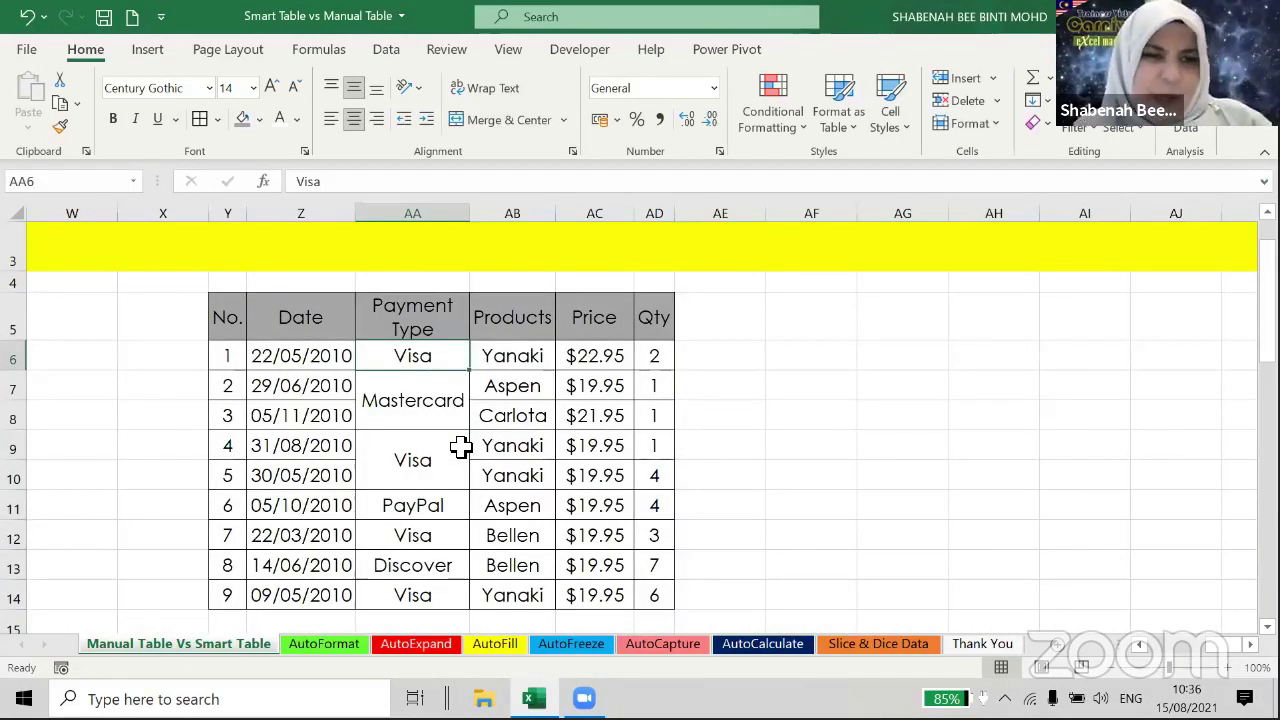
{"action": "scroll", "coordinate": [460, 447], "scroll_direction": "down", "scroll_amount": 2}
{"action": "key", "text": "ctrl+z"}
{"action": "key", "text": "ctrl+z"}
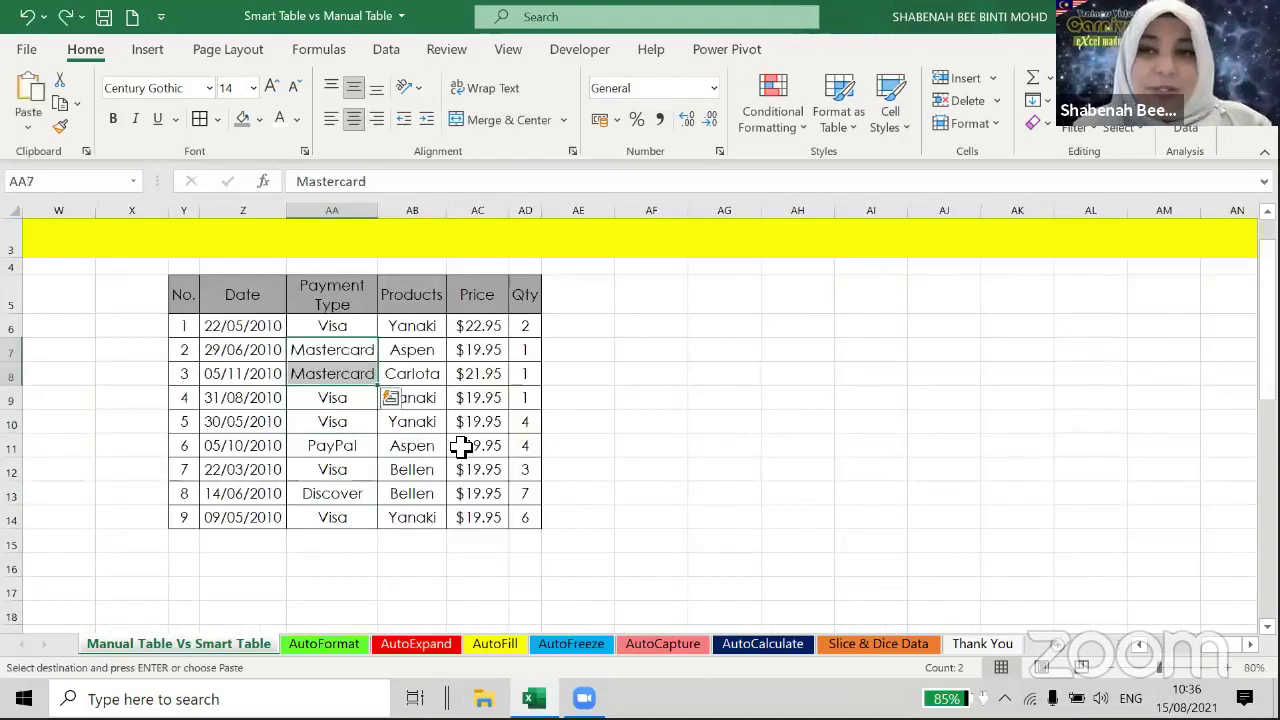
{"action": "left_click", "coordinate": [460, 447]}
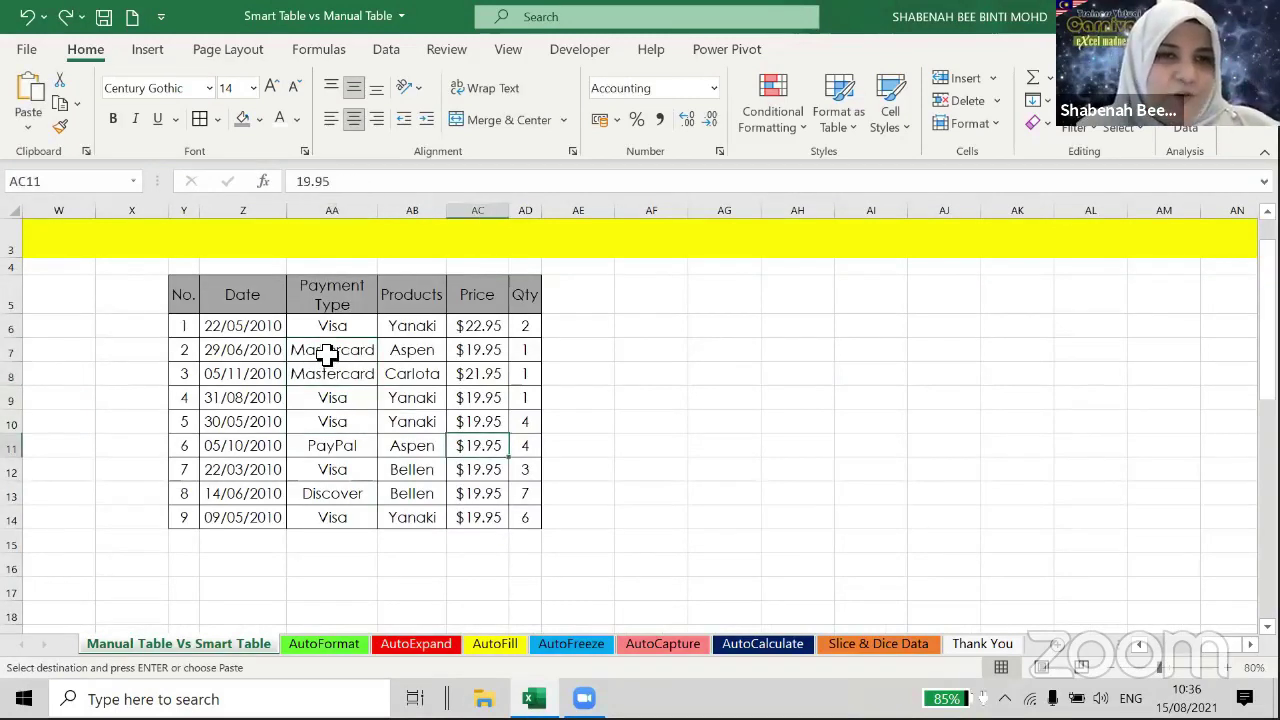
Merge and centre the Mastercard cells AA7:AA8 in the copied table, keeping only the upper-left value.
{"action": "left_click", "coordinate": [331, 352]}
{"action": "left_click", "coordinate": [329, 378]}
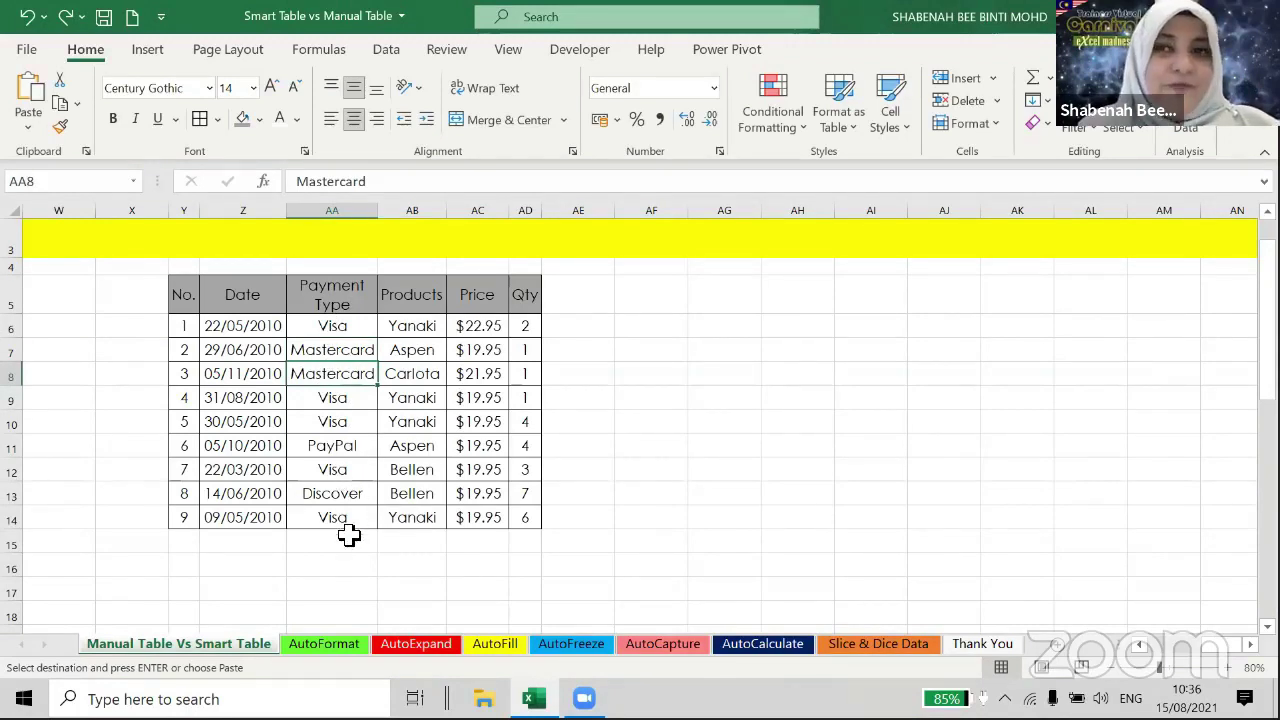
{"action": "left_click_drag", "start_coordinate": [333, 349], "coordinate": [325, 375]}
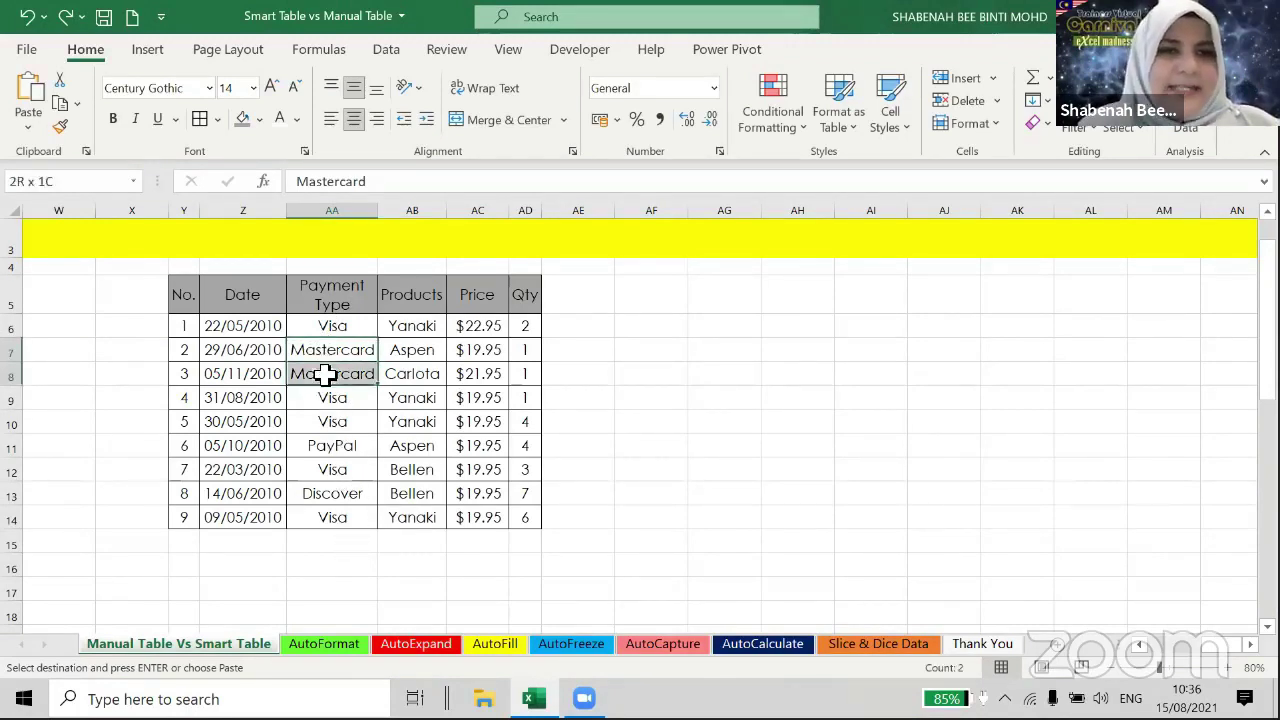
{"action": "left_click", "coordinate": [505, 121]}
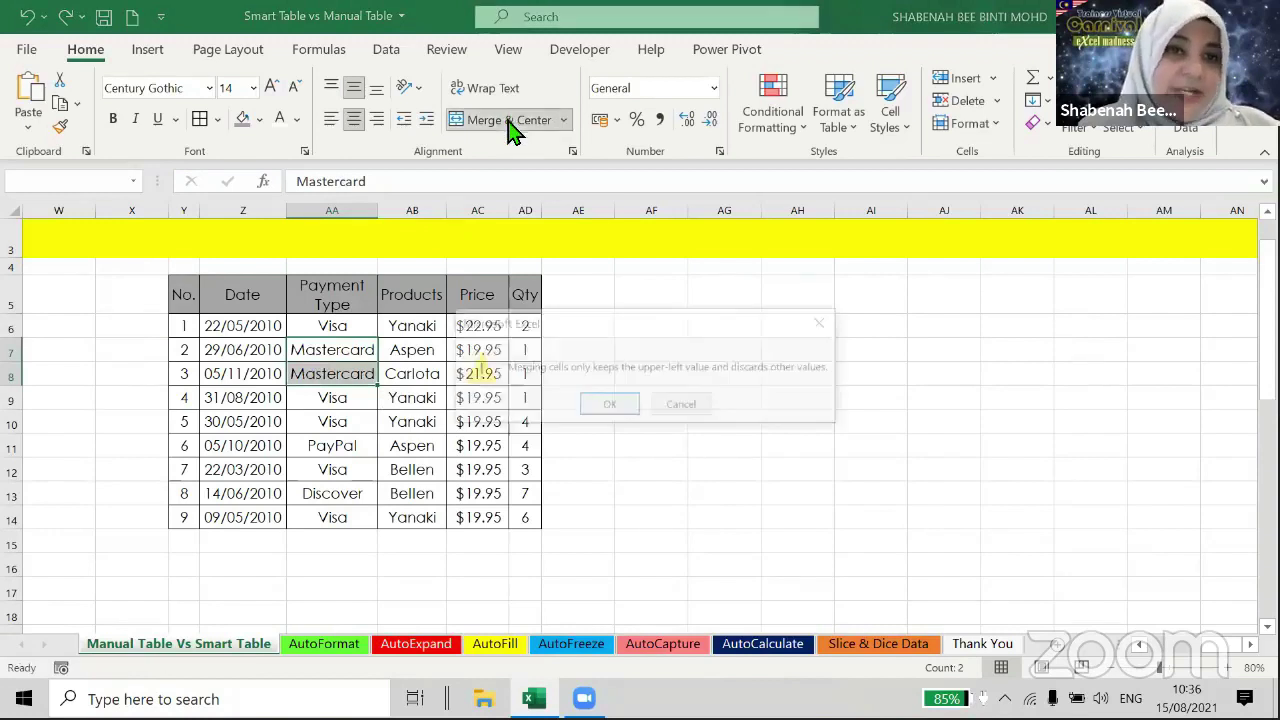
{"action": "left_click", "coordinate": [606, 410]}
{"action": "left_click", "coordinate": [388, 478]}
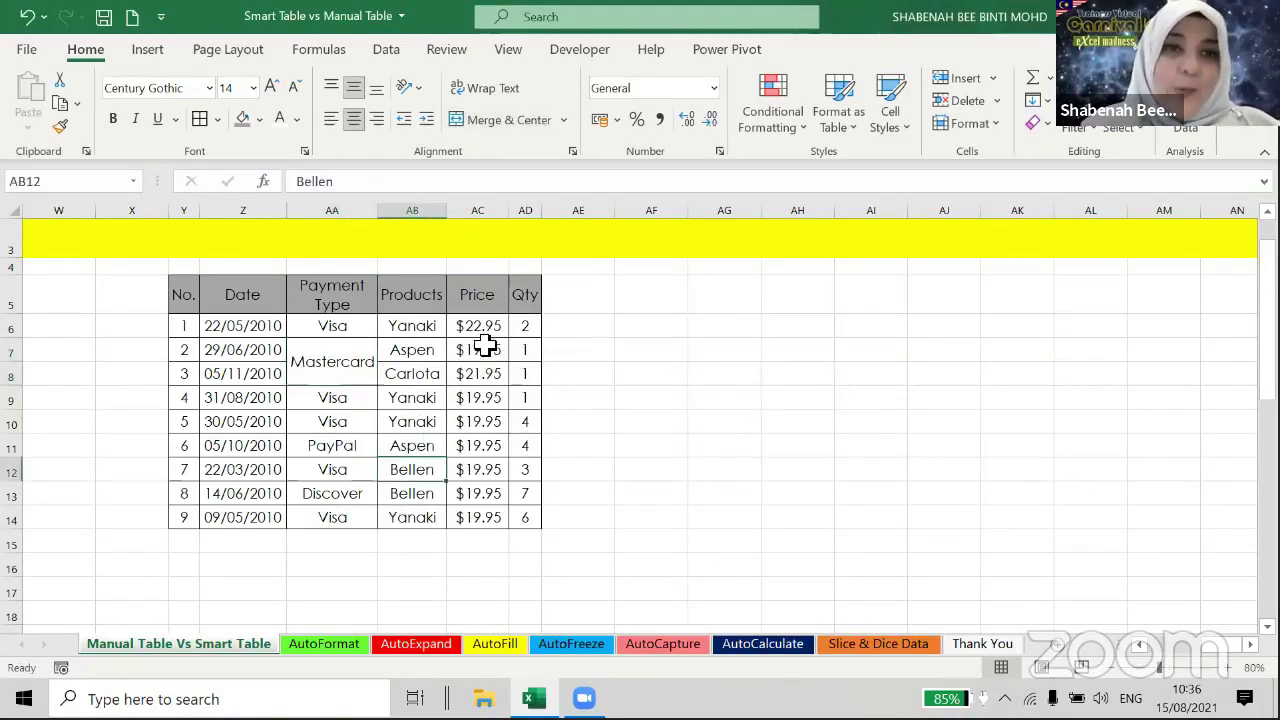
Turn on filtering for the copied table's header row and filter Payment Type to Mastercard only.
{"action": "left_click", "coordinate": [424, 311]}
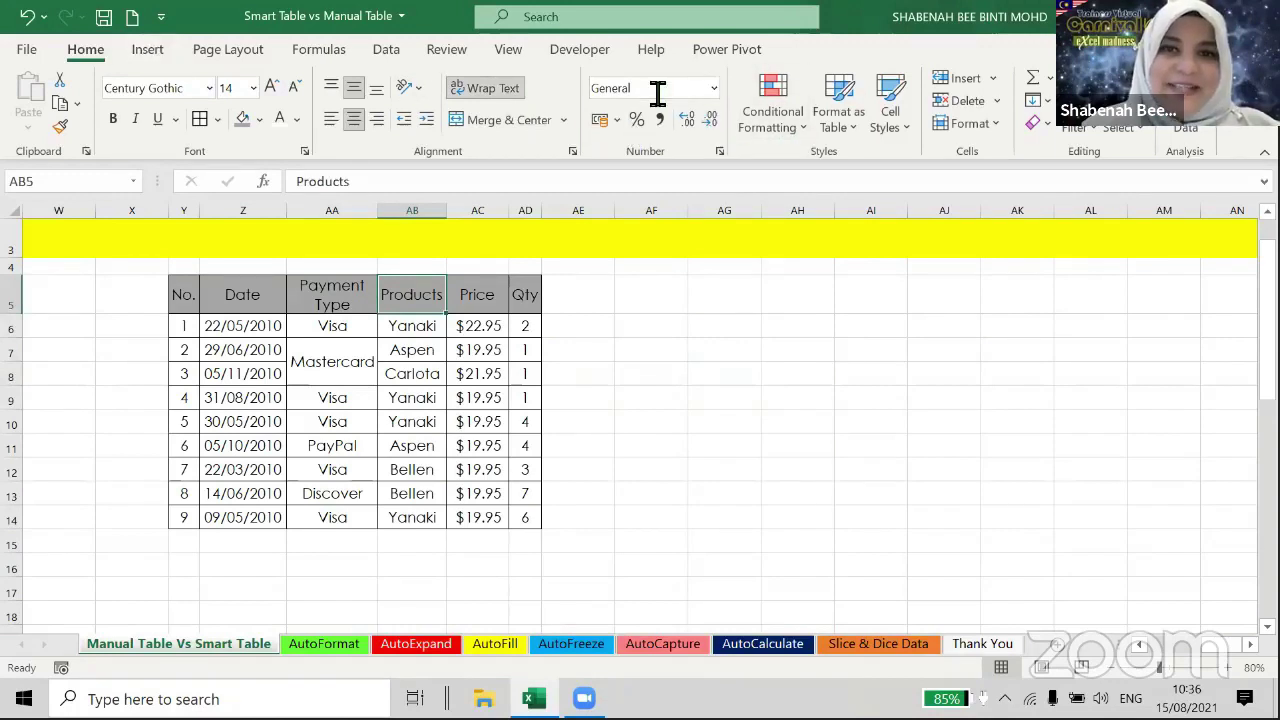
{"action": "left_click", "coordinate": [388, 57]}
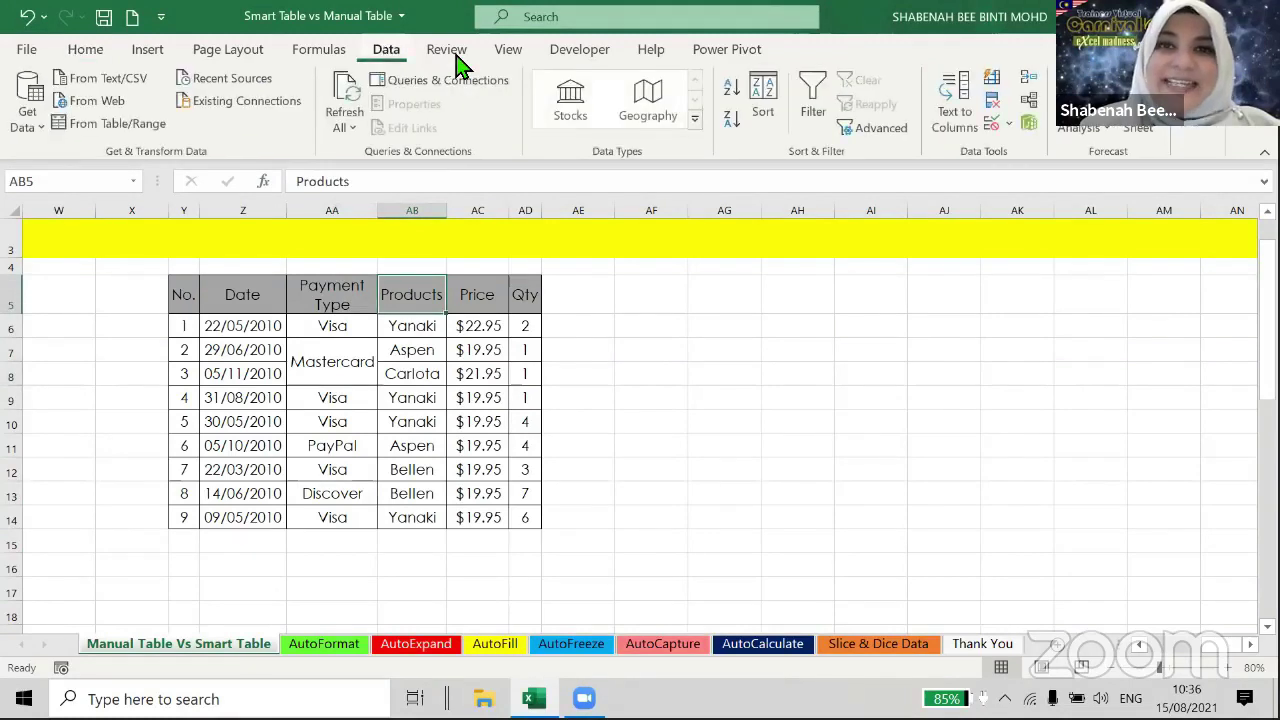
{"action": "left_click", "coordinate": [813, 110]}
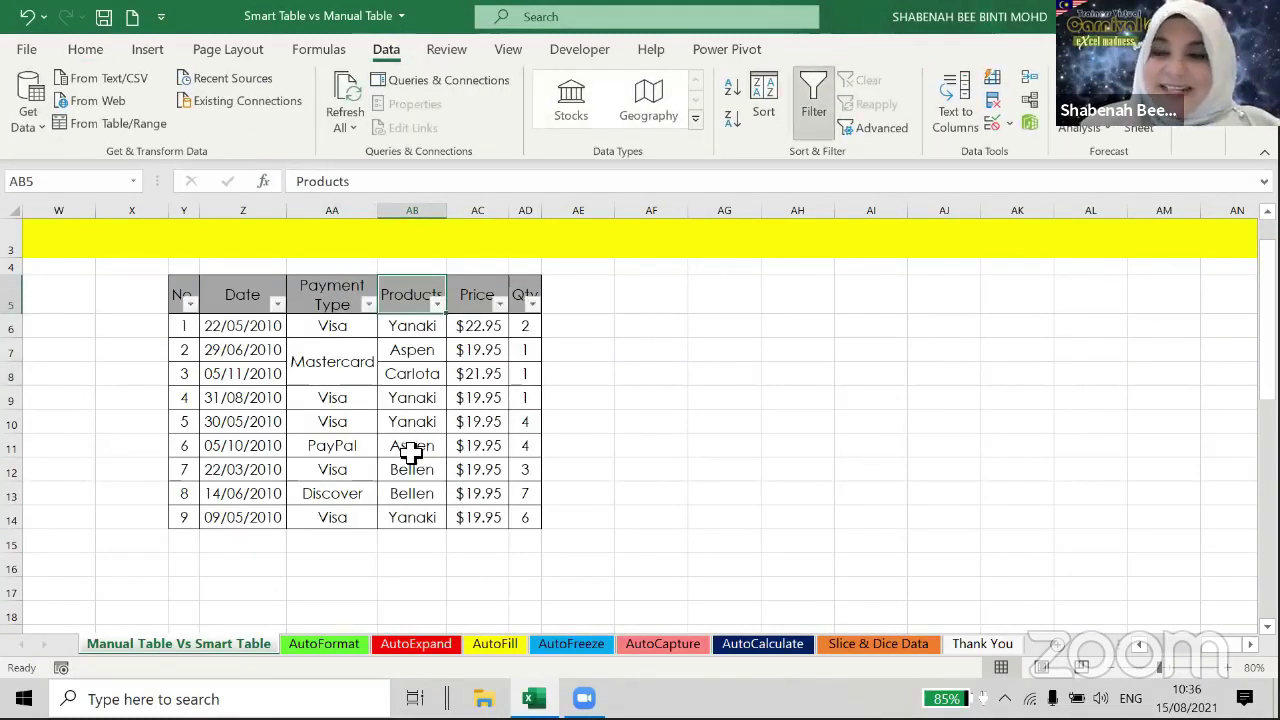
{"action": "left_click", "coordinate": [368, 304]}
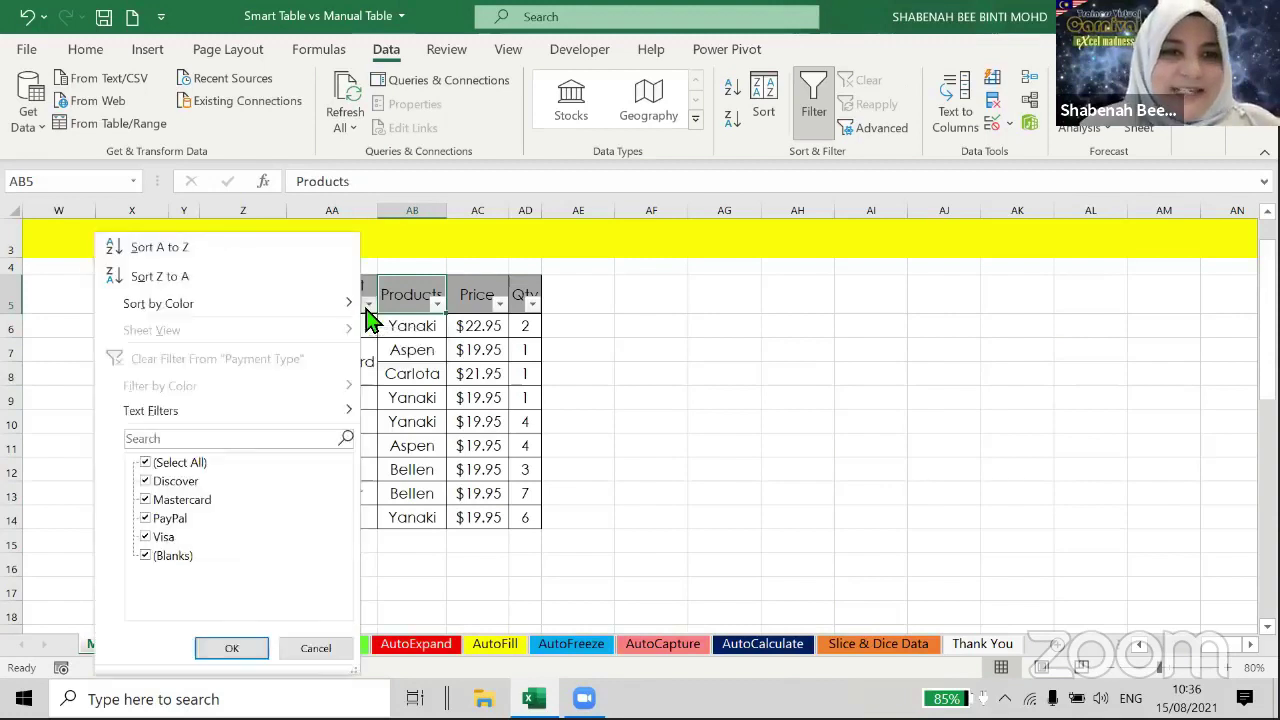
{"action": "left_click", "coordinate": [145, 462]}
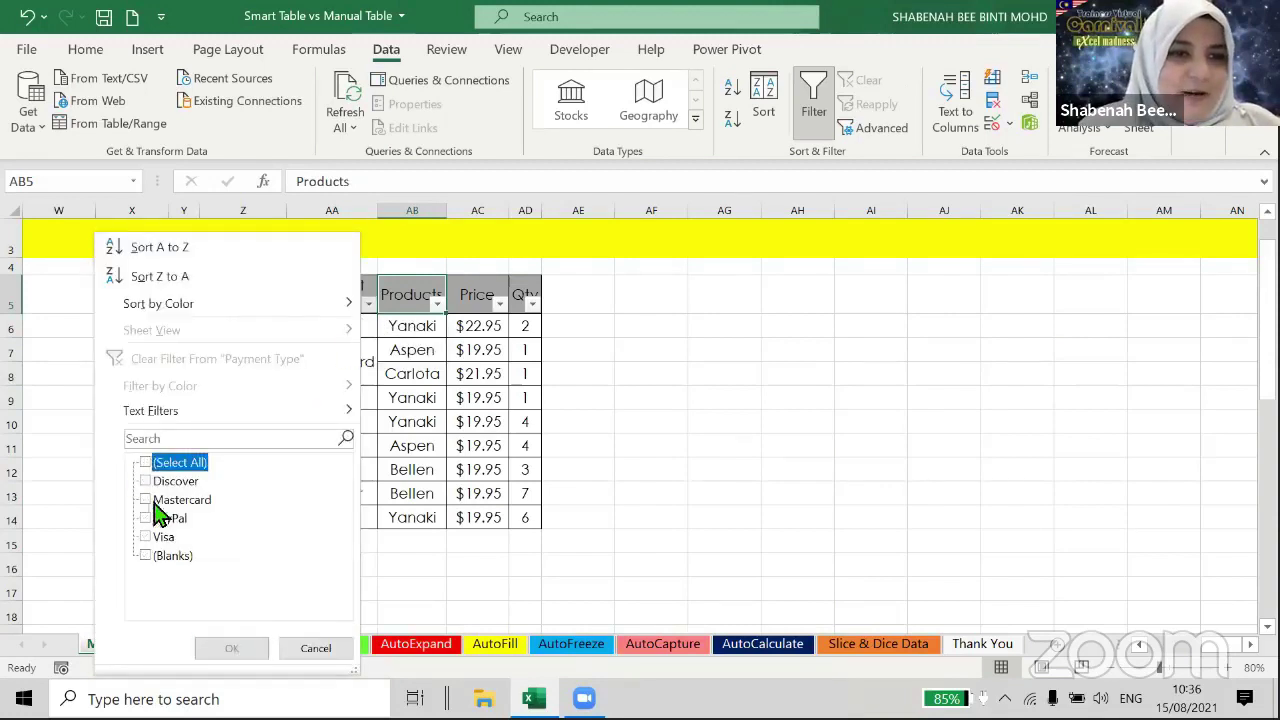
{"action": "left_click", "coordinate": [146, 500]}
{"action": "left_click", "coordinate": [226, 648]}
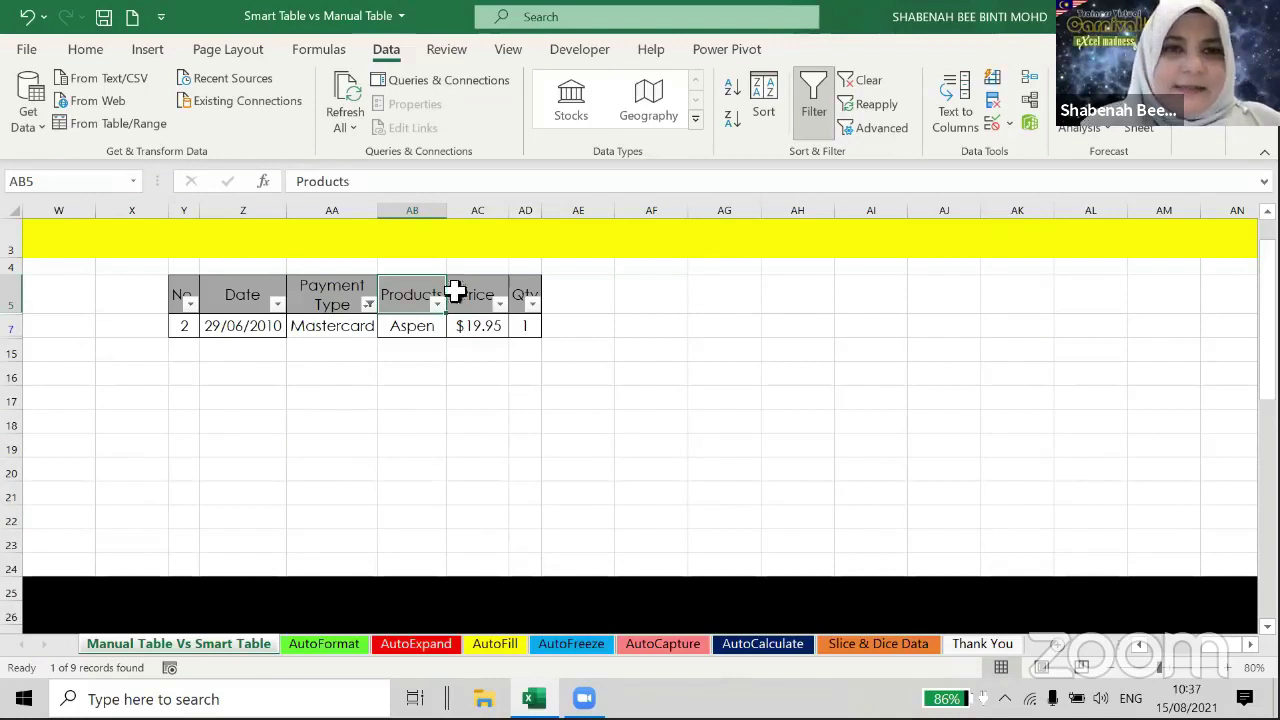
Include (Blanks) alongside Mastercard in the Payment Type filter, and clear the filter from that column.
{"action": "left_click", "coordinate": [369, 306]}
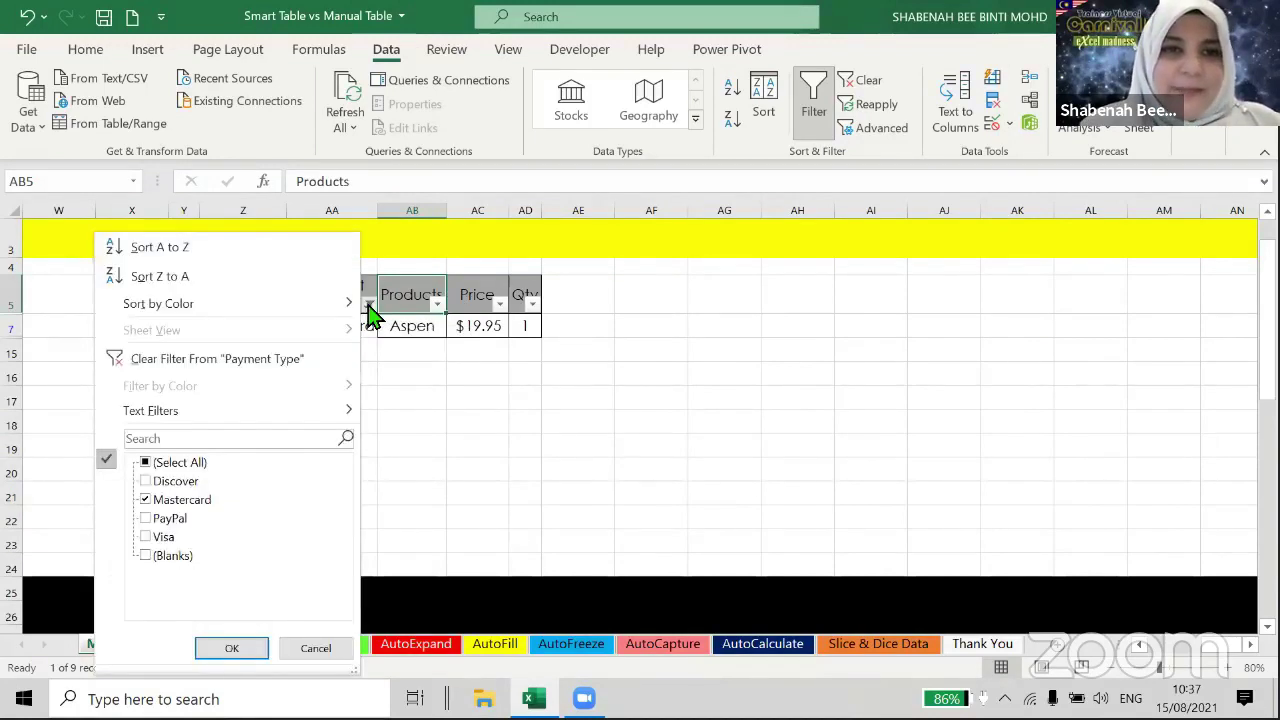
{"action": "left_click", "coordinate": [146, 556]}
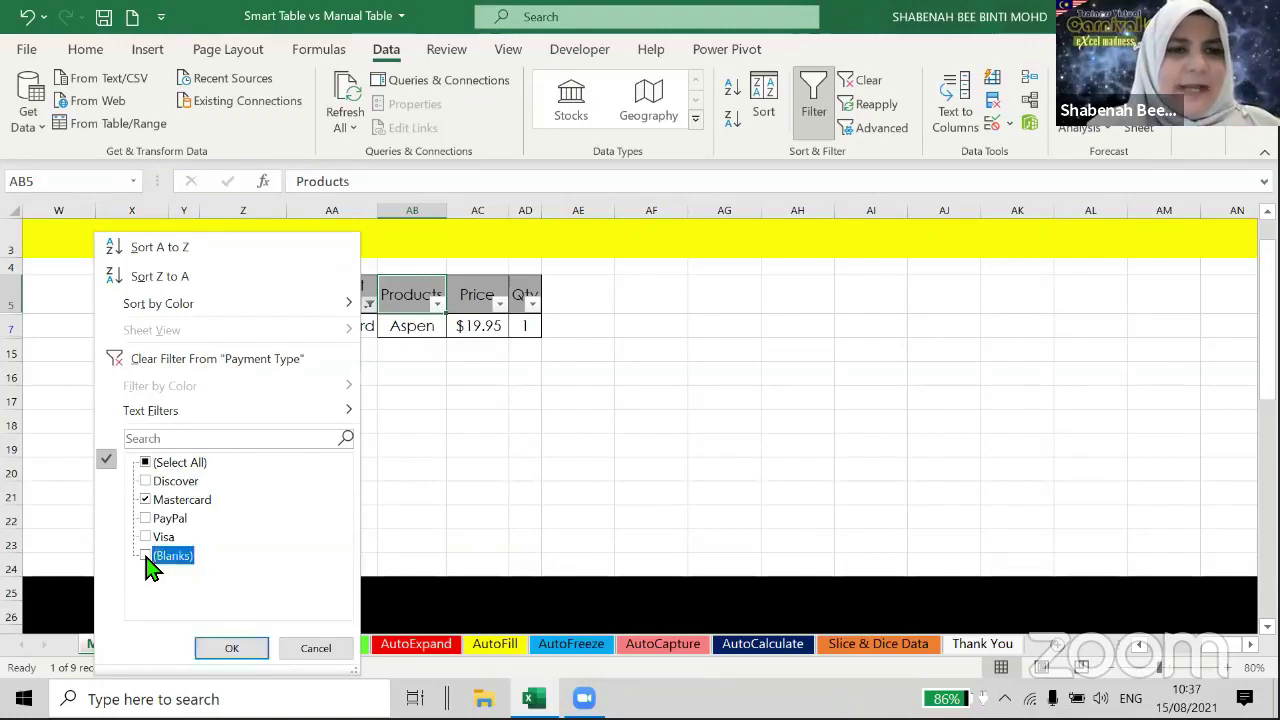
{"action": "left_click", "coordinate": [229, 647]}
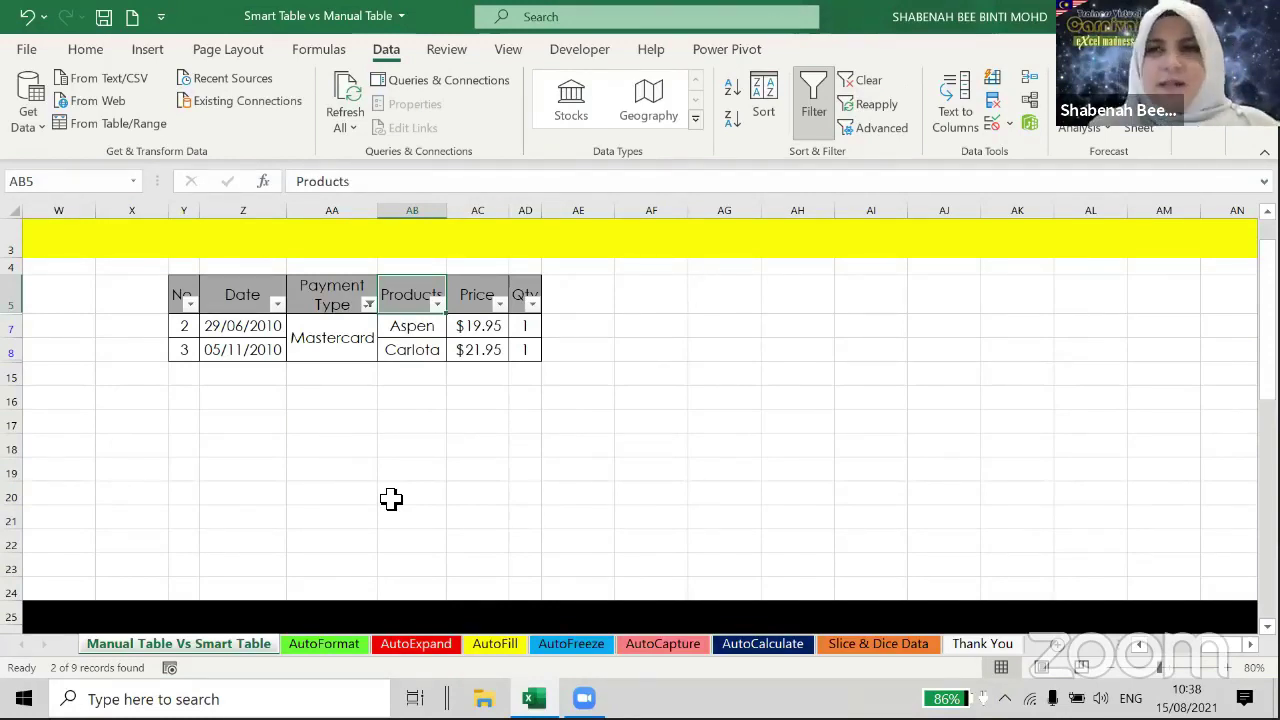
{"action": "left_click", "coordinate": [369, 304]}
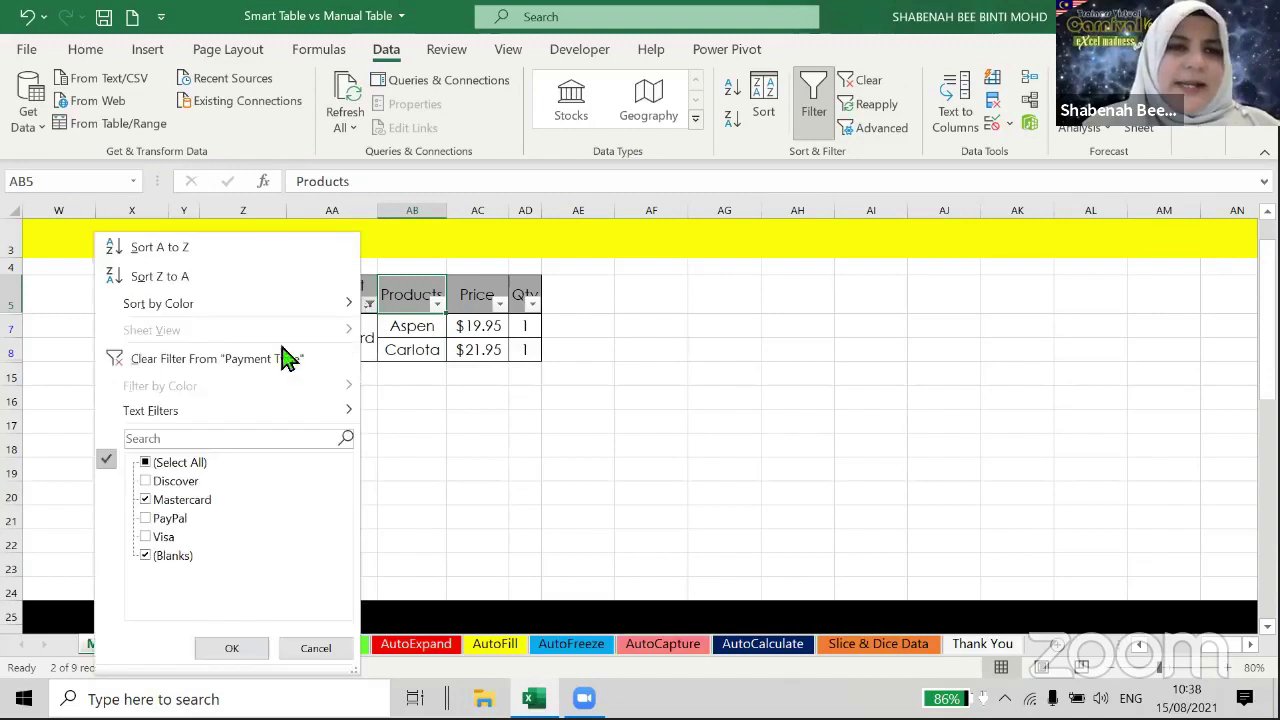
{"action": "left_click", "coordinate": [240, 360]}
Try unmerging the Mastercard cell AA7:AA8, and undo the unmerge.
{"action": "left_click", "coordinate": [364, 362]}
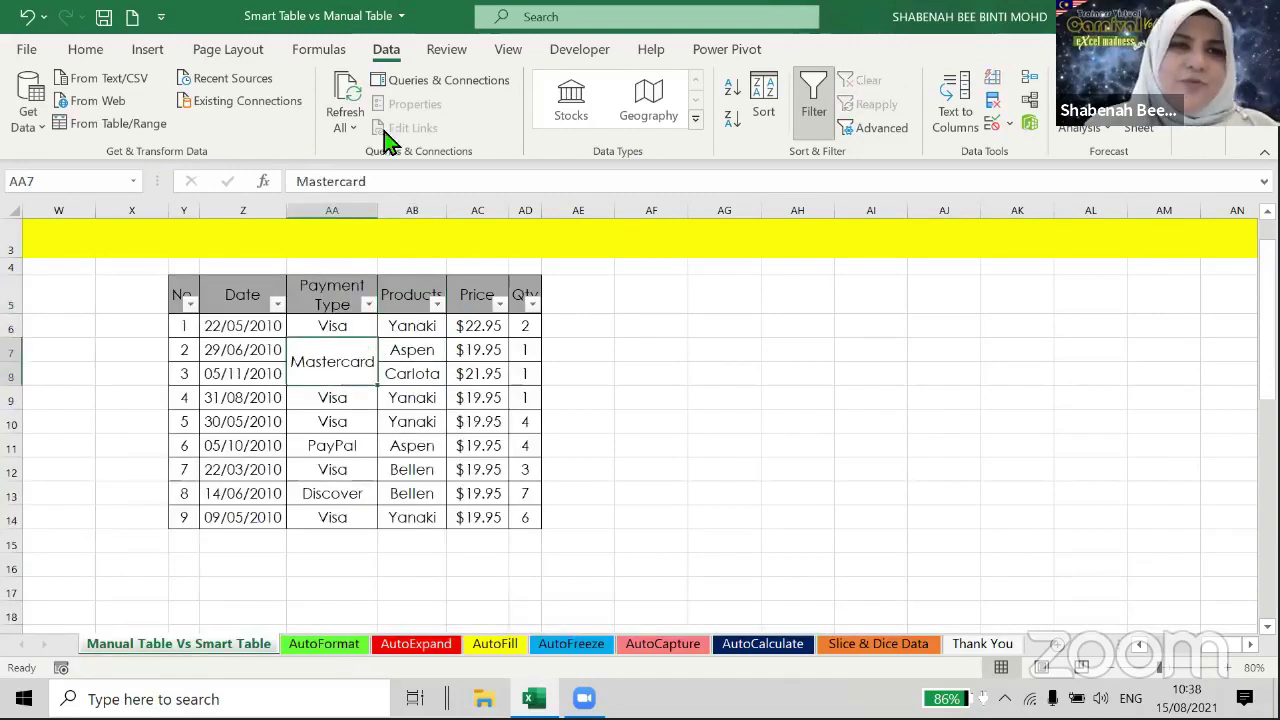
{"action": "left_click", "coordinate": [94, 52]}
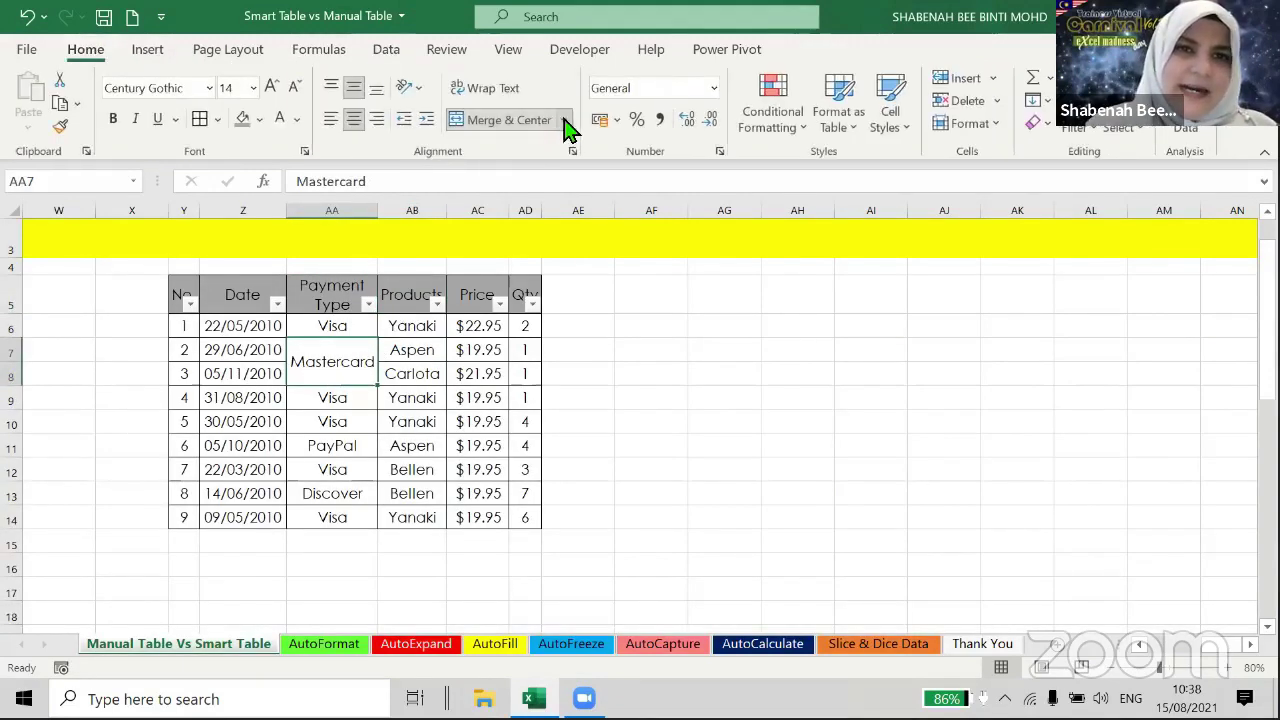
{"action": "left_click", "coordinate": [564, 120]}
{"action": "left_click", "coordinate": [556, 234]}
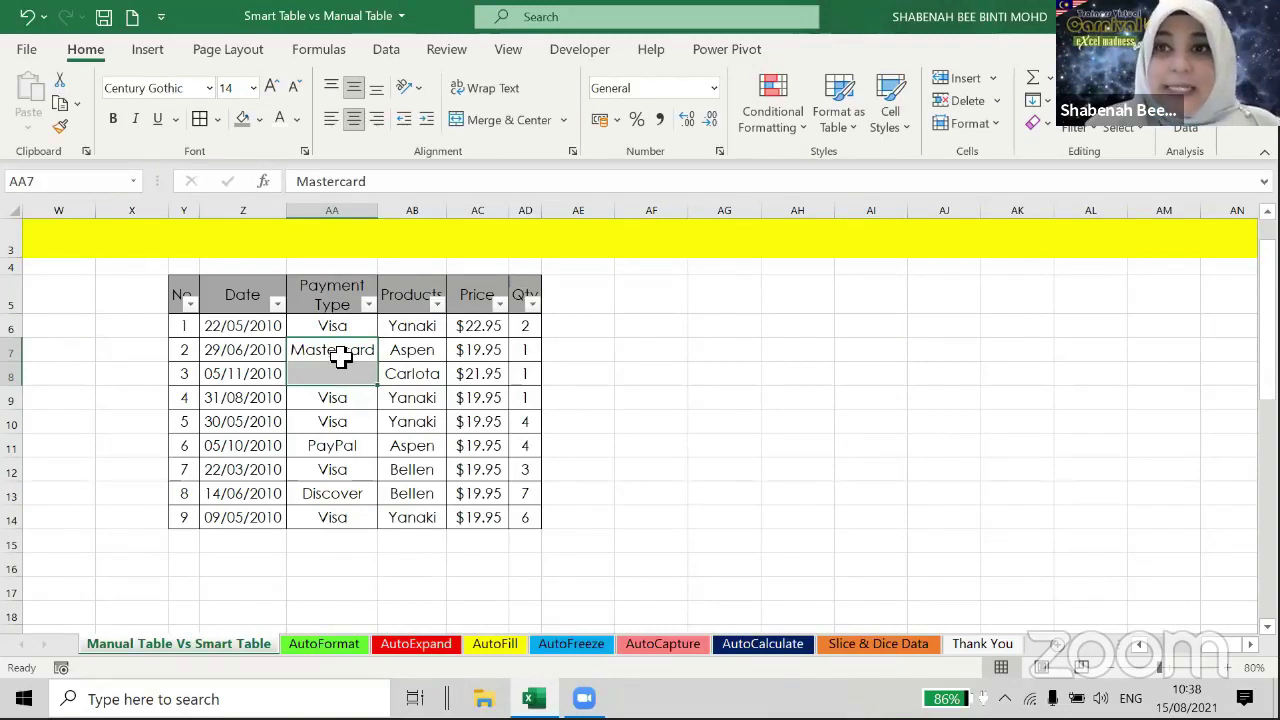
{"action": "left_click", "coordinate": [28, 17]}
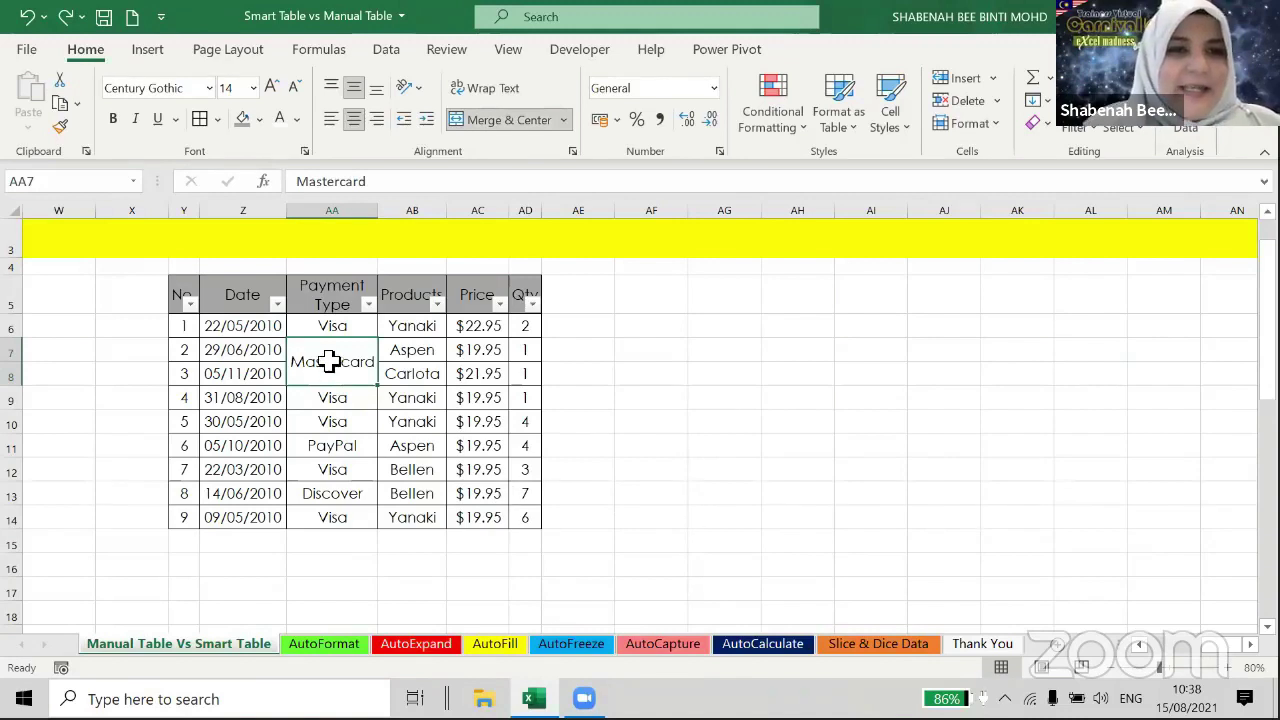
Merge and centre the Visa cells AA9:AA10 and the Products cells AB12:AB14, keeping only the upper-left values.
{"action": "left_click_drag", "start_coordinate": [335, 425], "coordinate": [334, 405]}
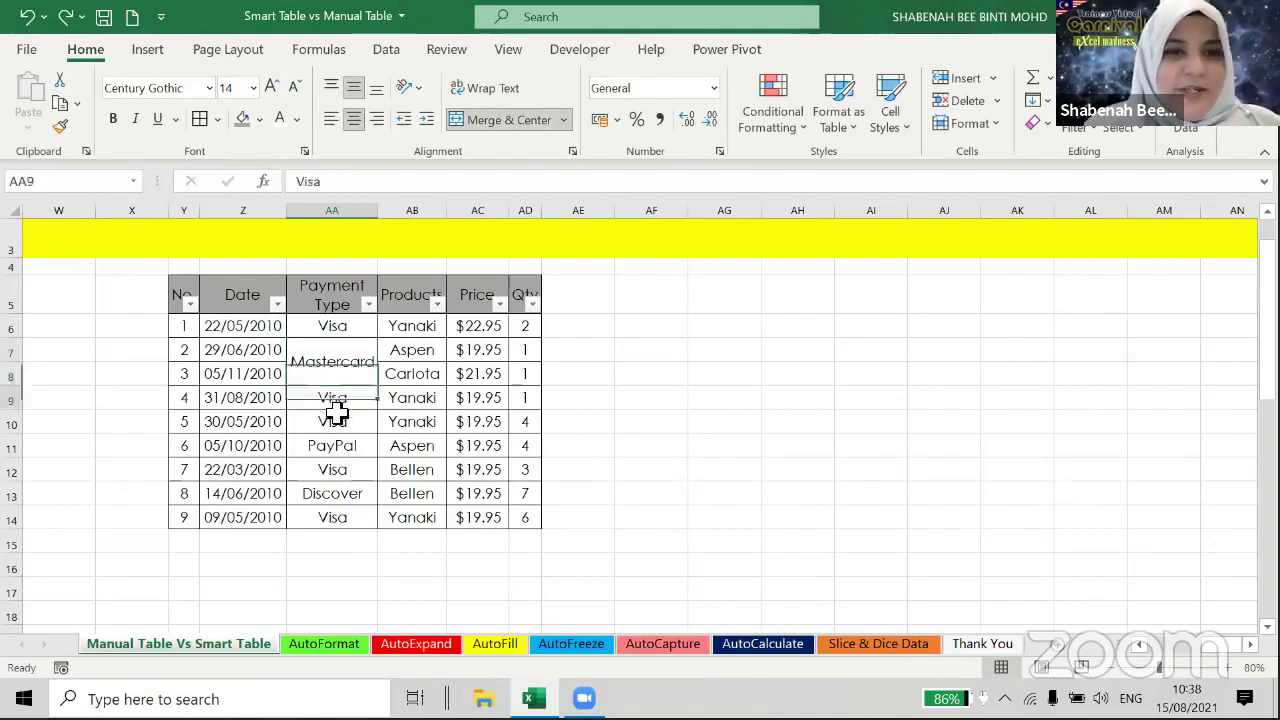
{"action": "left_click", "coordinate": [506, 120]}
{"action": "left_click", "coordinate": [612, 405]}
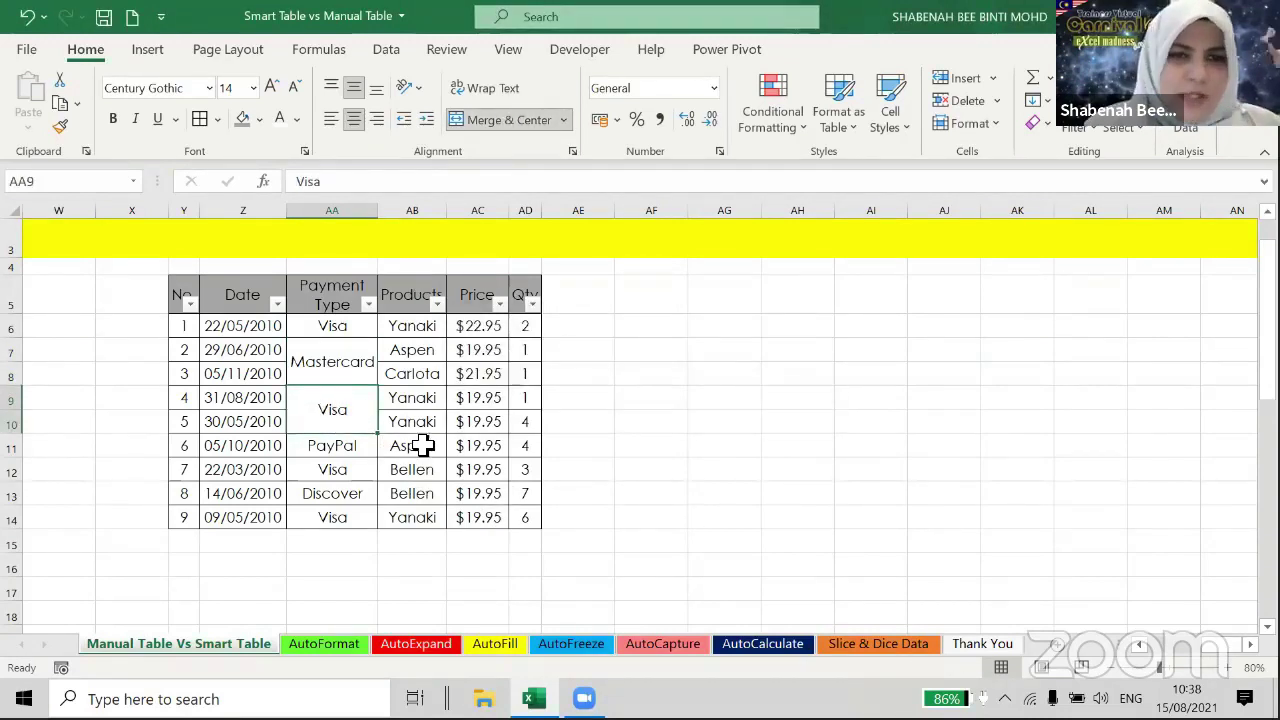
{"action": "left_click_drag", "start_coordinate": [420, 465], "coordinate": [415, 518]}
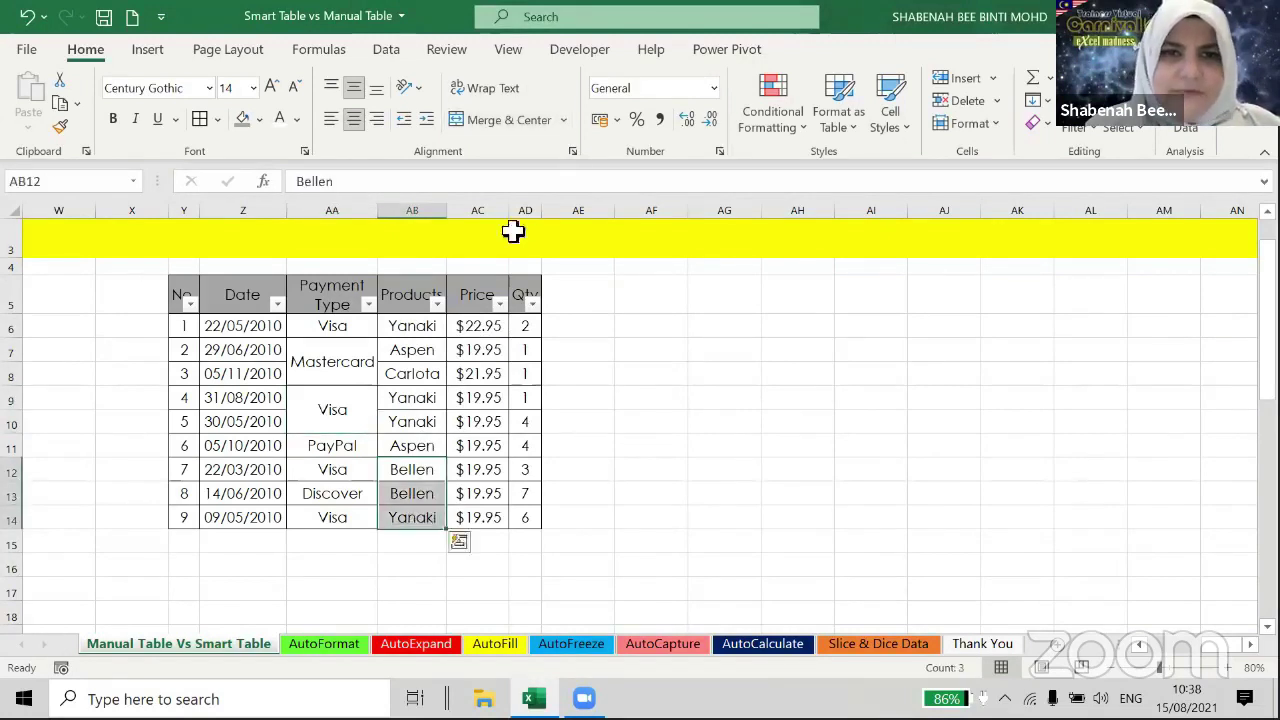
{"action": "left_click", "coordinate": [520, 122]}
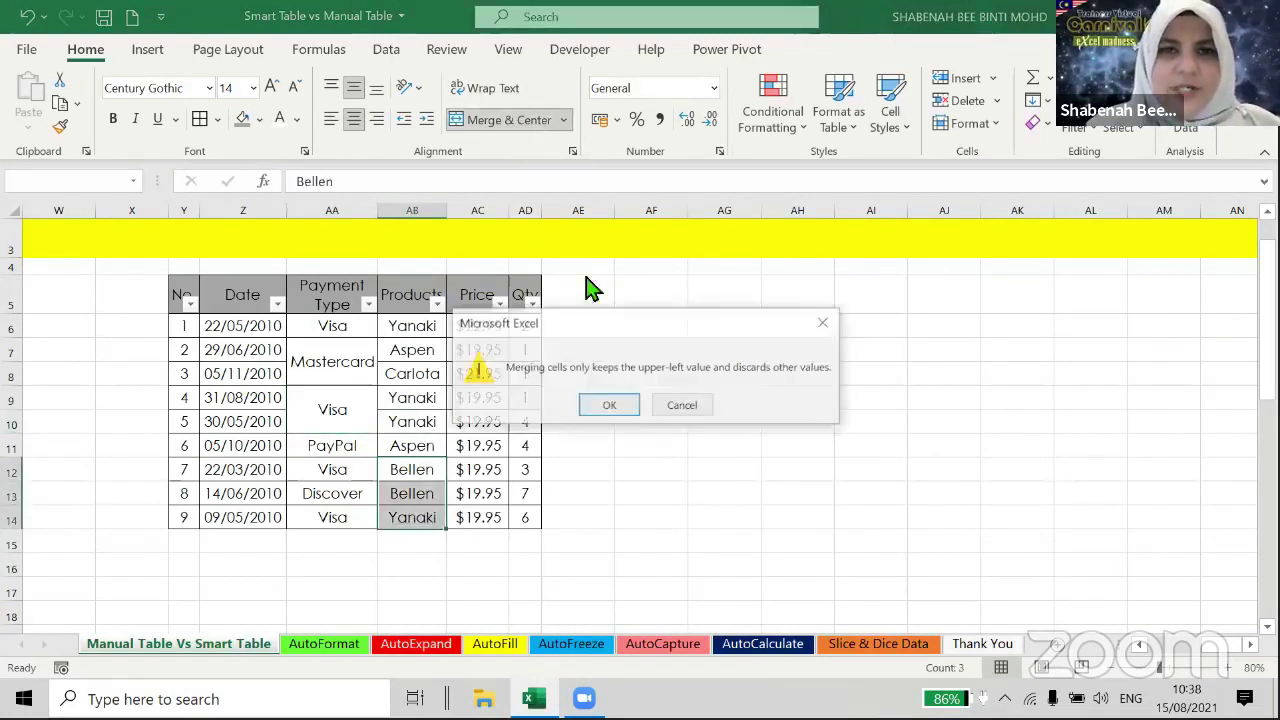
{"action": "left_click", "coordinate": [603, 403]}
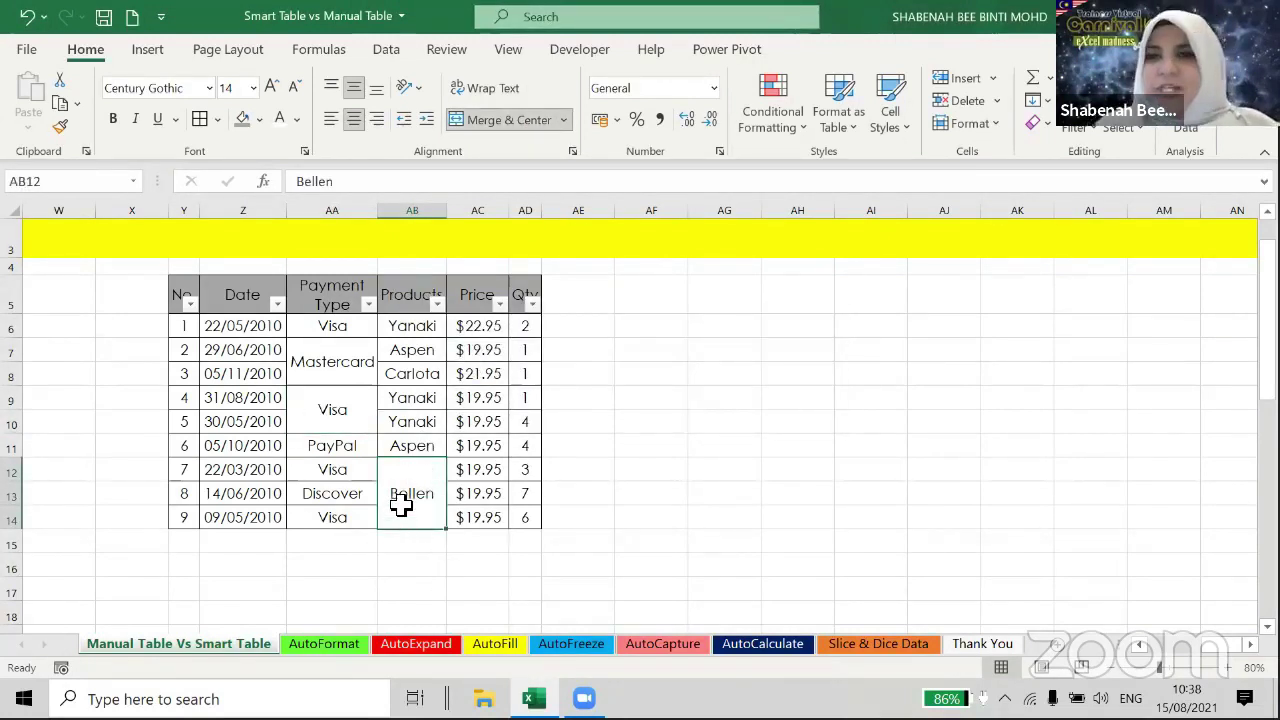
{"action": "left_click", "coordinate": [466, 418]}
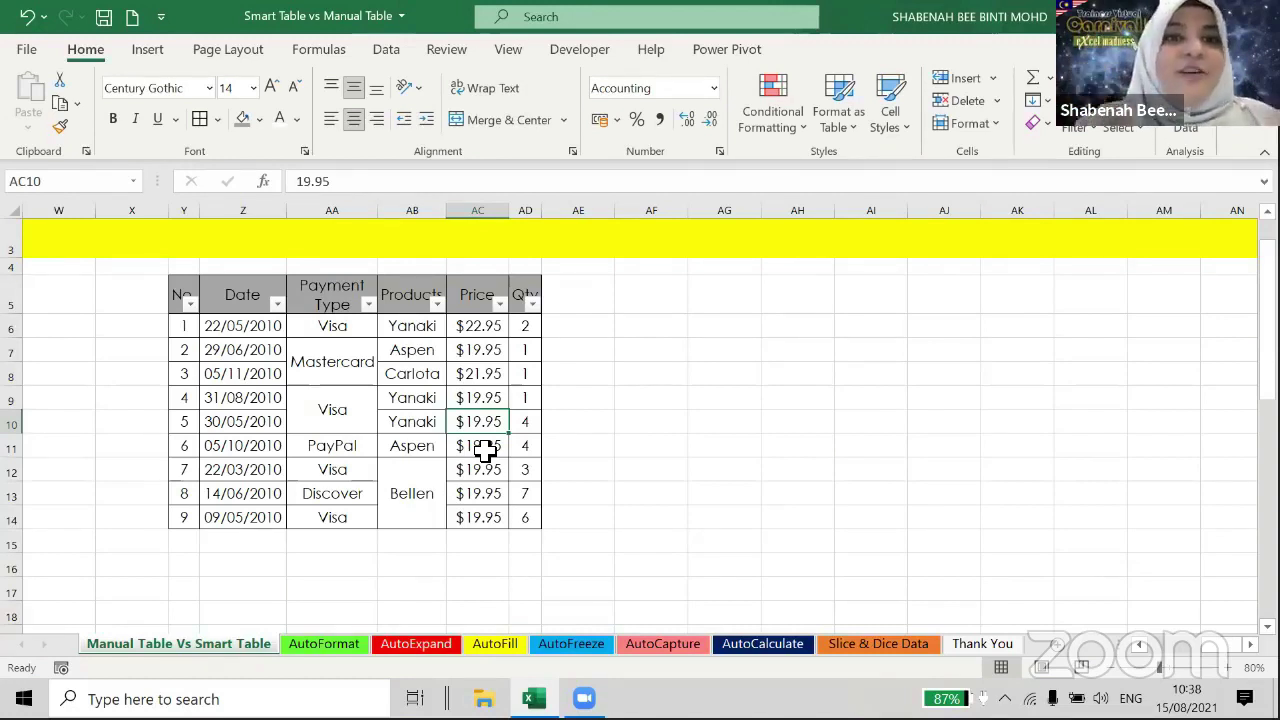
{"action": "left_click", "coordinate": [416, 372]}
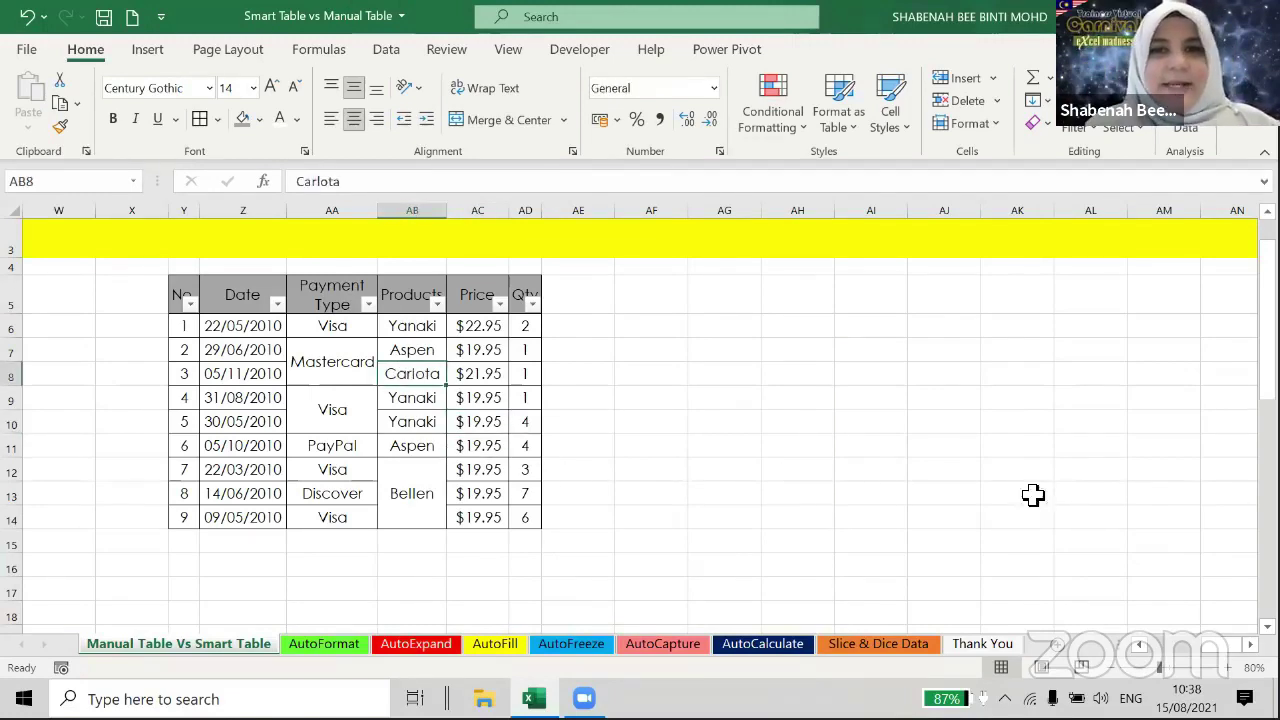
Convert the copied table Y5:AD14 into a smart table with headers, and inspect Payment Type cells AA7 and AA8.
{"action": "scroll", "coordinate": [1031, 494], "scroll_direction": "up", "scroll_amount": 2}
{"action": "scroll", "coordinate": [910, 390], "scroll_direction": "up", "scroll_amount": 1}
{"action": "scroll", "coordinate": [640, 420], "scroll_direction": "right", "scroll_amount": 3}
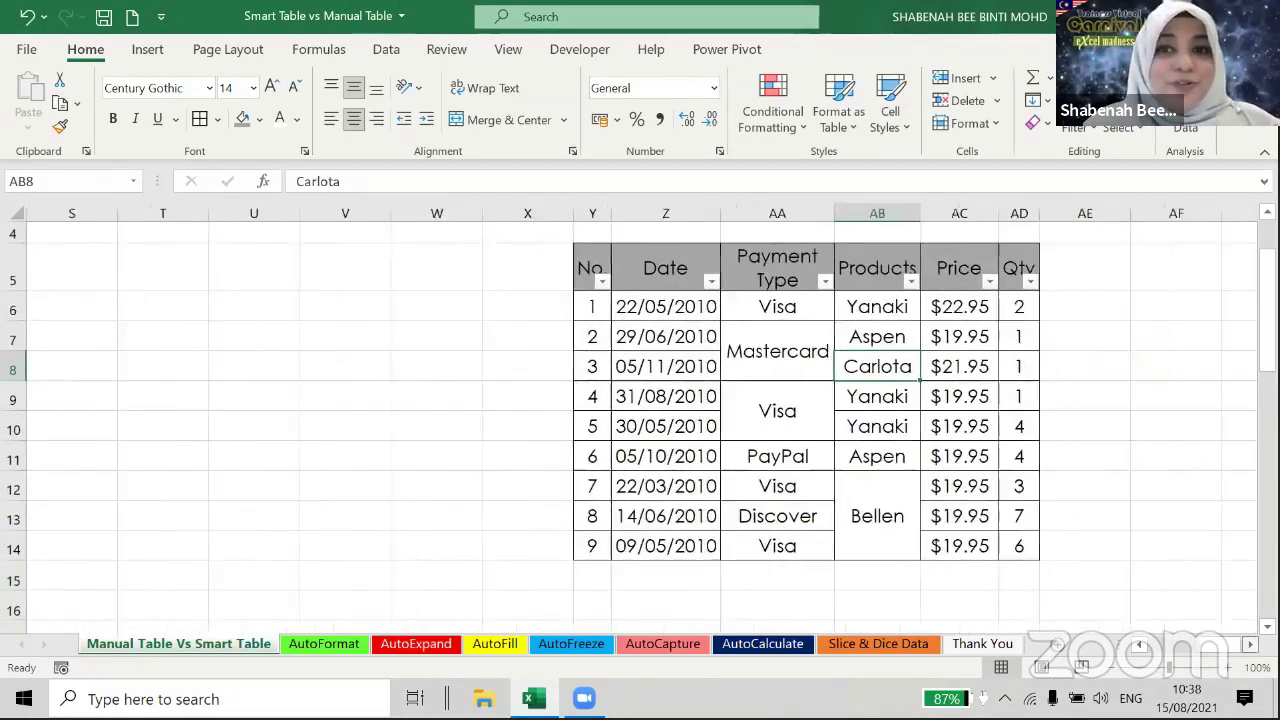
{"action": "scroll", "coordinate": [586, 409], "scroll_direction": "right", "scroll_amount": 4}
{"action": "left_click", "coordinate": [458, 338]}
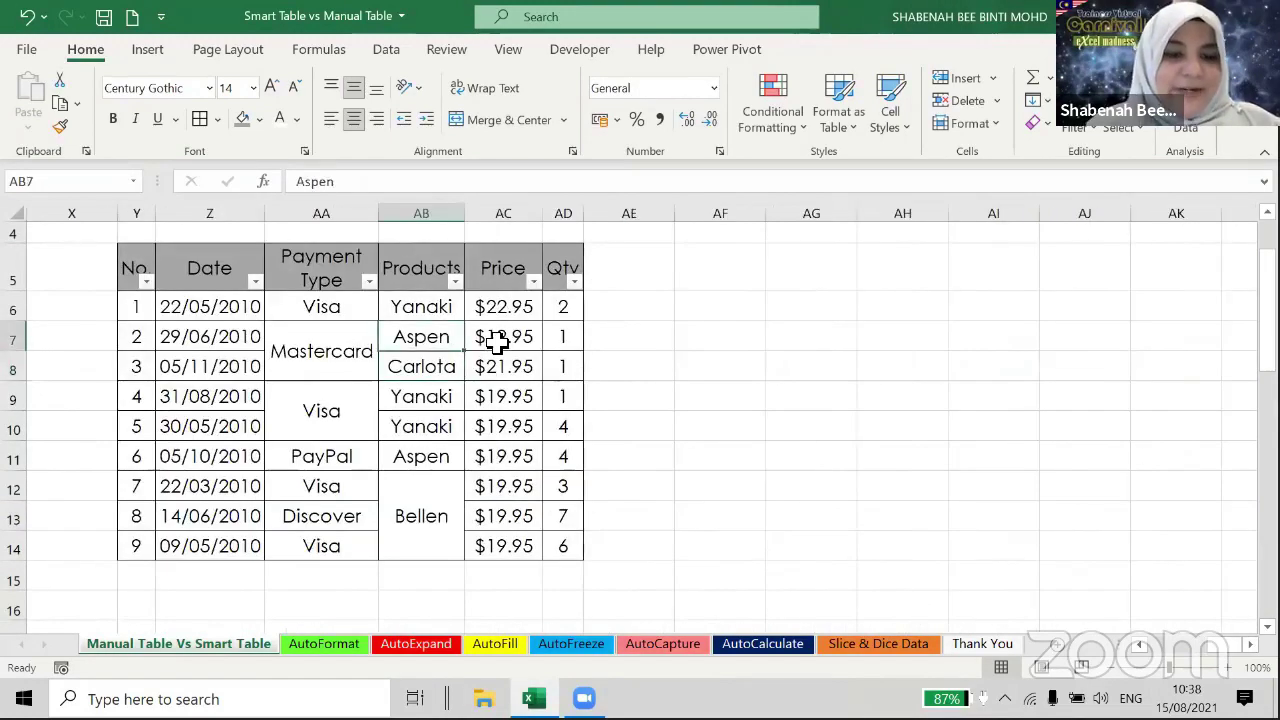
{"action": "key", "text": "ctrl+t"}
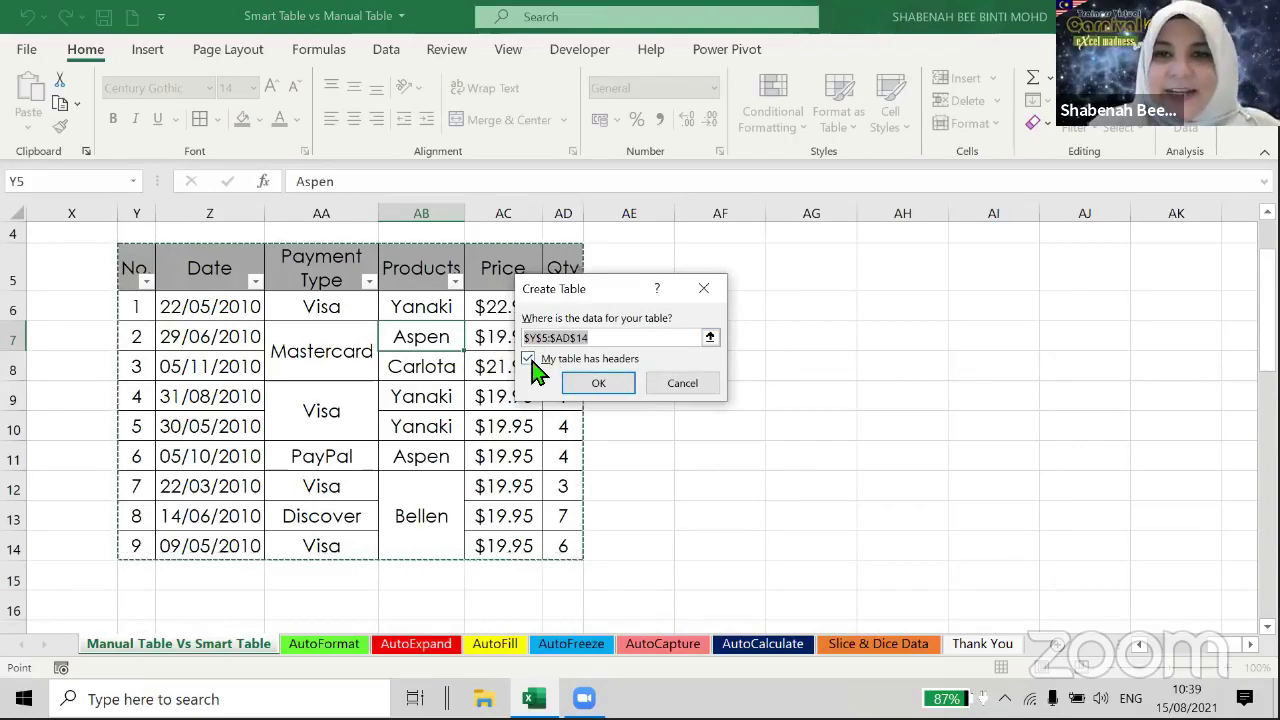
{"action": "left_click", "coordinate": [594, 386]}
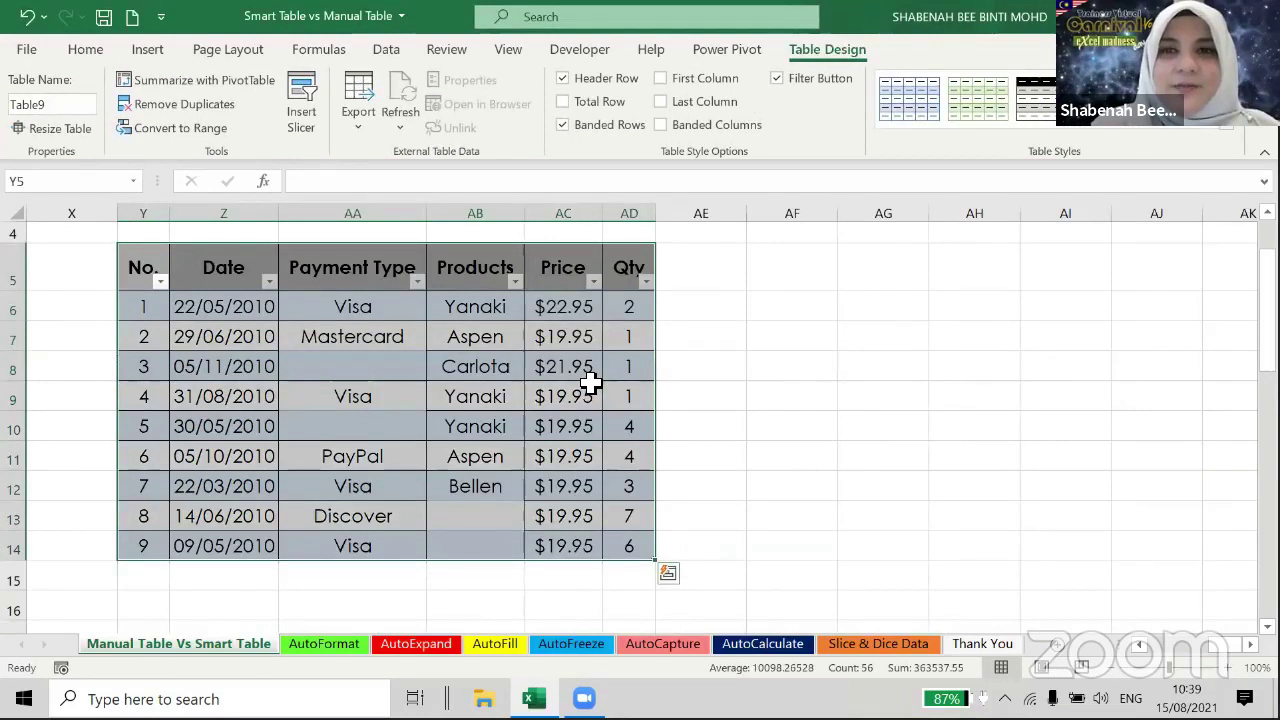
{"action": "left_click", "coordinate": [410, 345]}
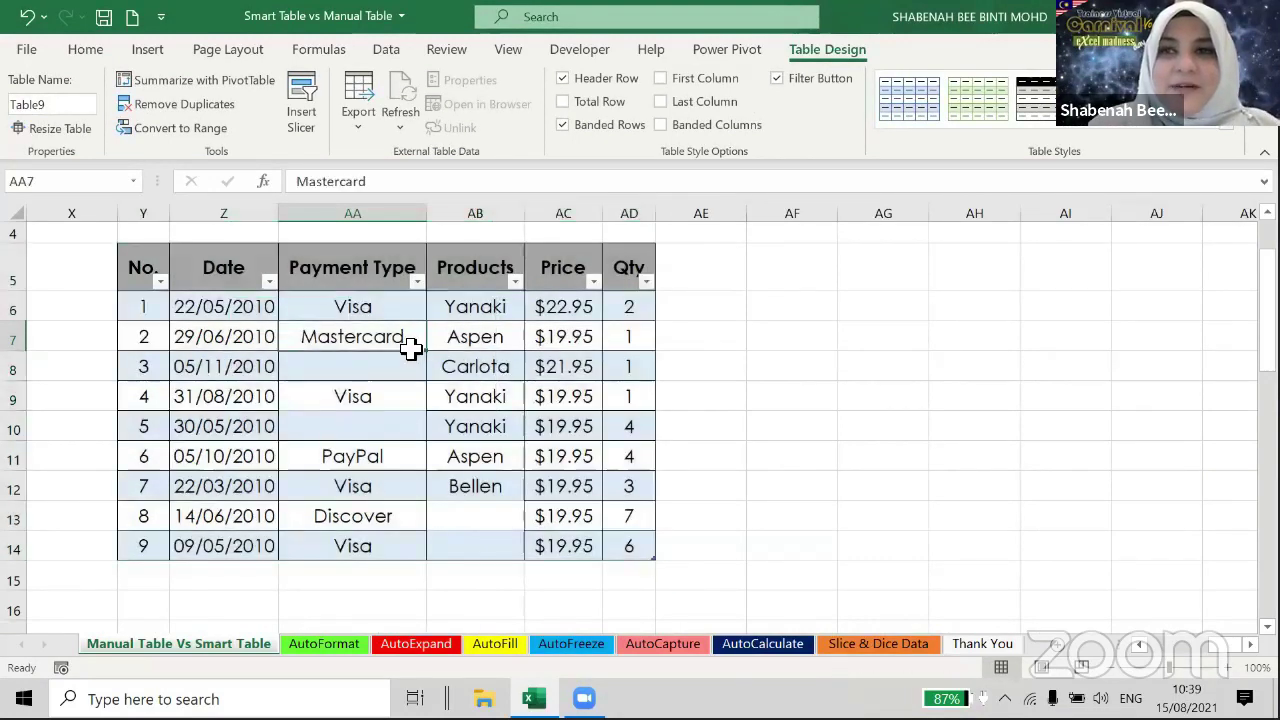
{"action": "left_click", "coordinate": [409, 364]}
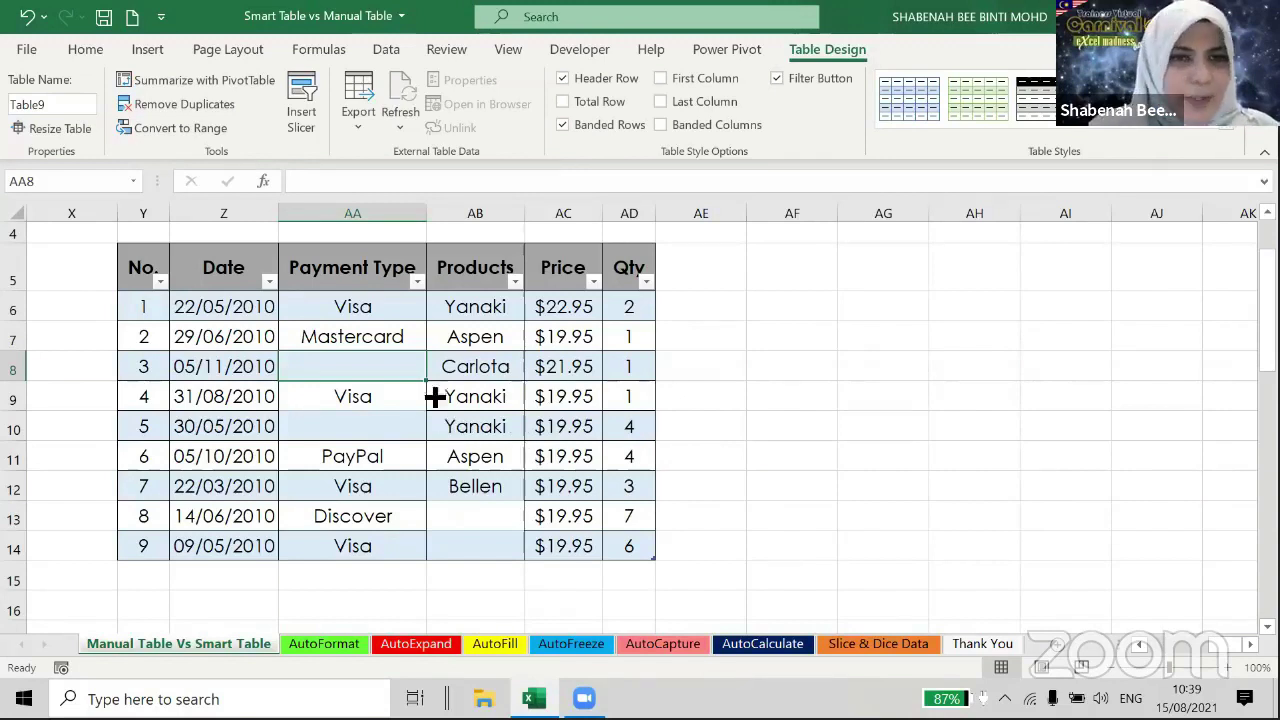
{"action": "left_click", "coordinate": [392, 346]}
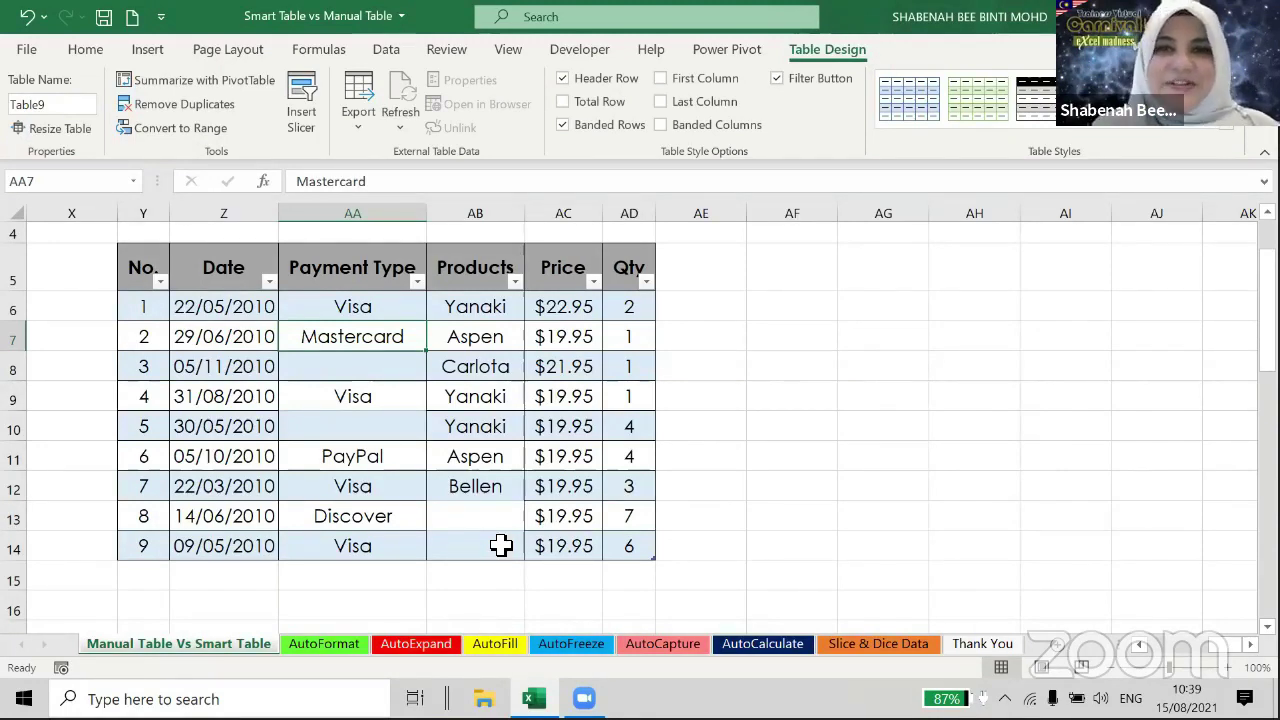
Select only the blank cells within the Payment Type and Products range AA6:AB14 using Go To Special.
{"action": "left_click_drag", "start_coordinate": [345, 308], "coordinate": [486, 543]}
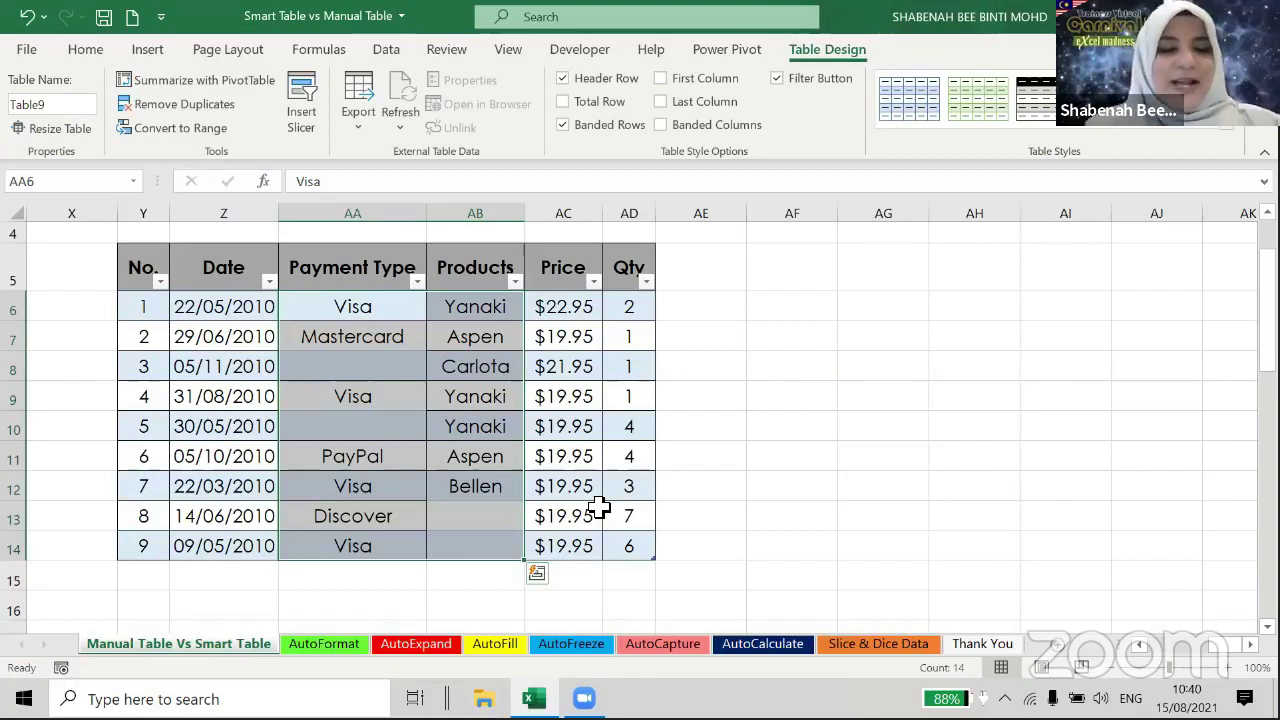
{"action": "key", "text": "ctrl+g"}
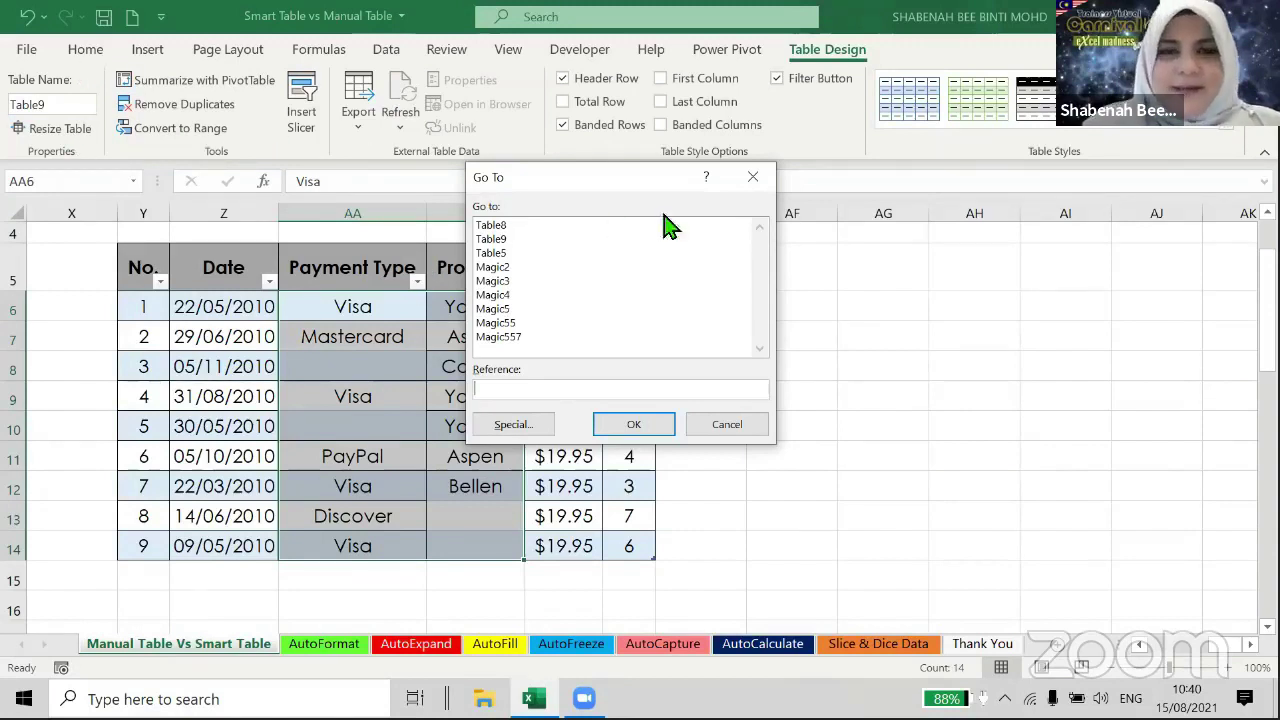
{"action": "left_click", "coordinate": [710, 428]}
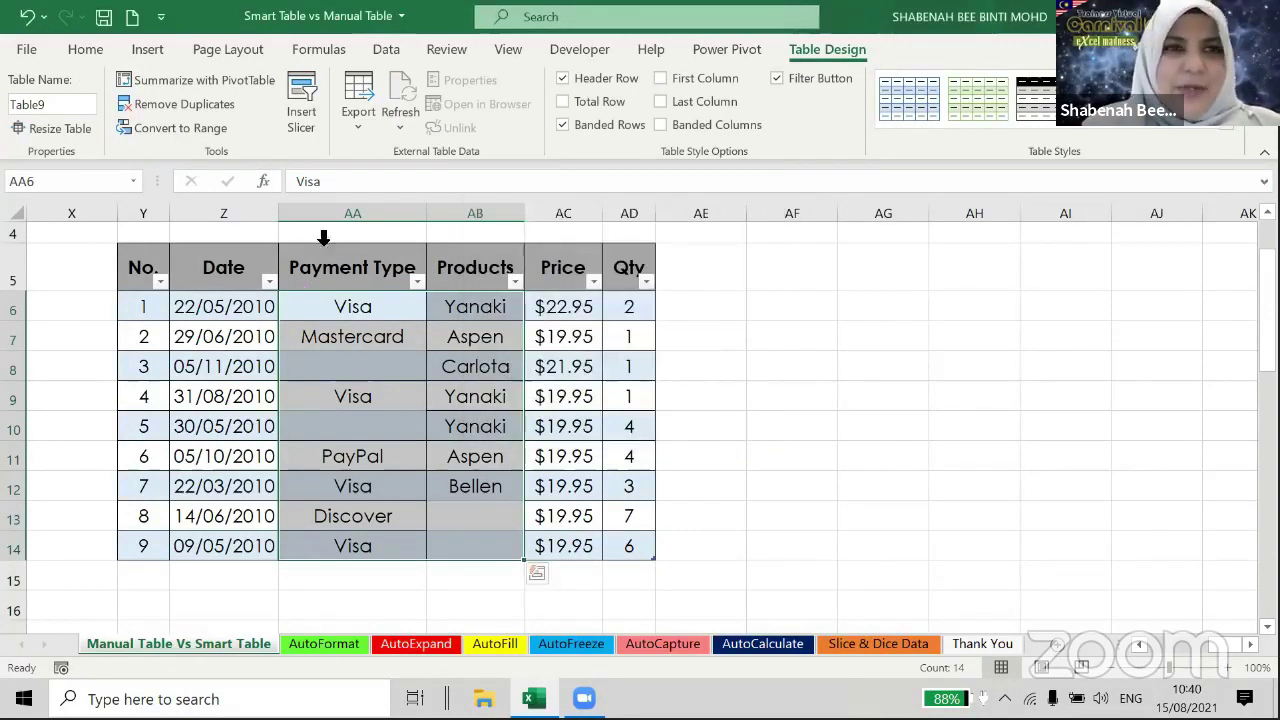
{"action": "left_click", "coordinate": [83, 52]}
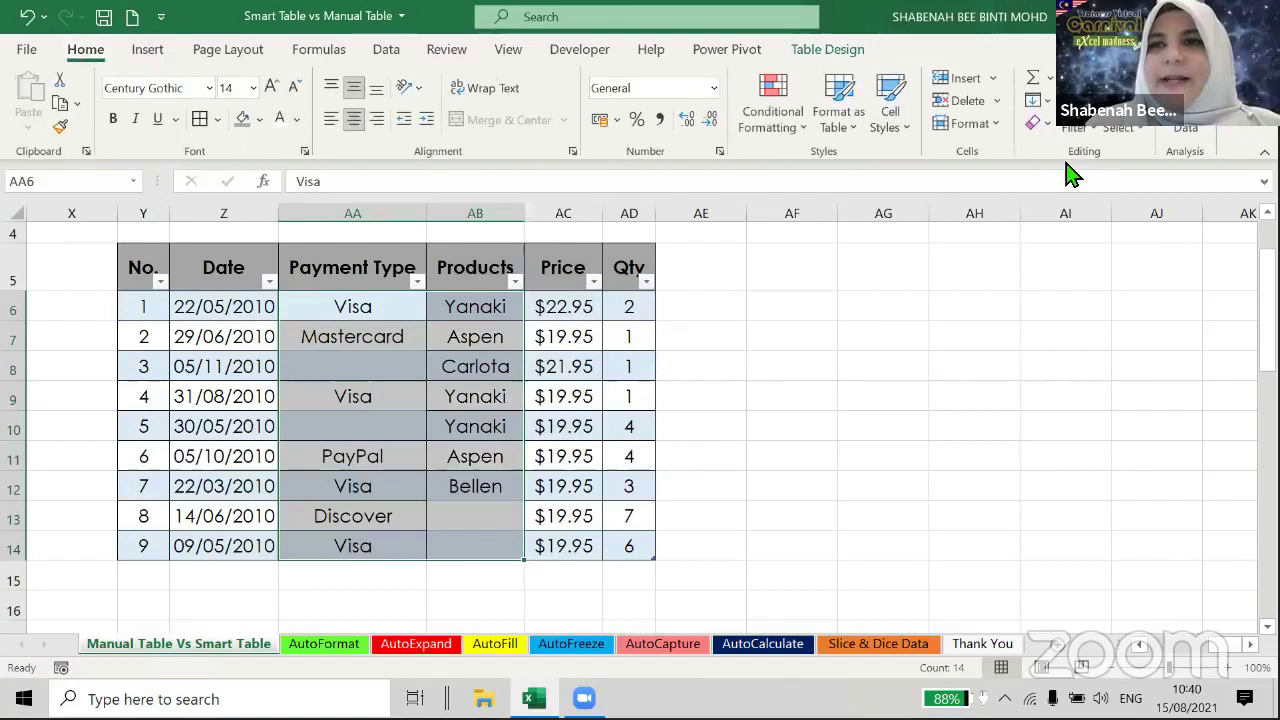
{"action": "left_click", "coordinate": [1120, 128]}
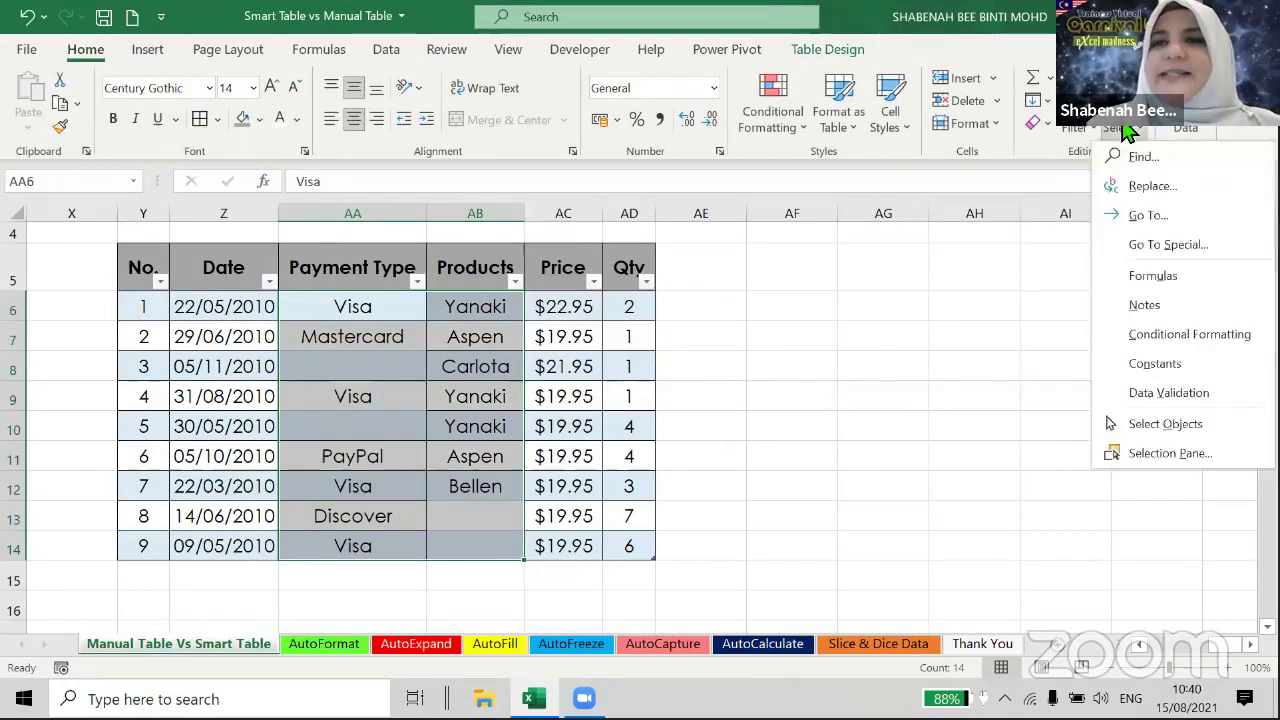
{"action": "left_click", "coordinate": [1136, 218]}
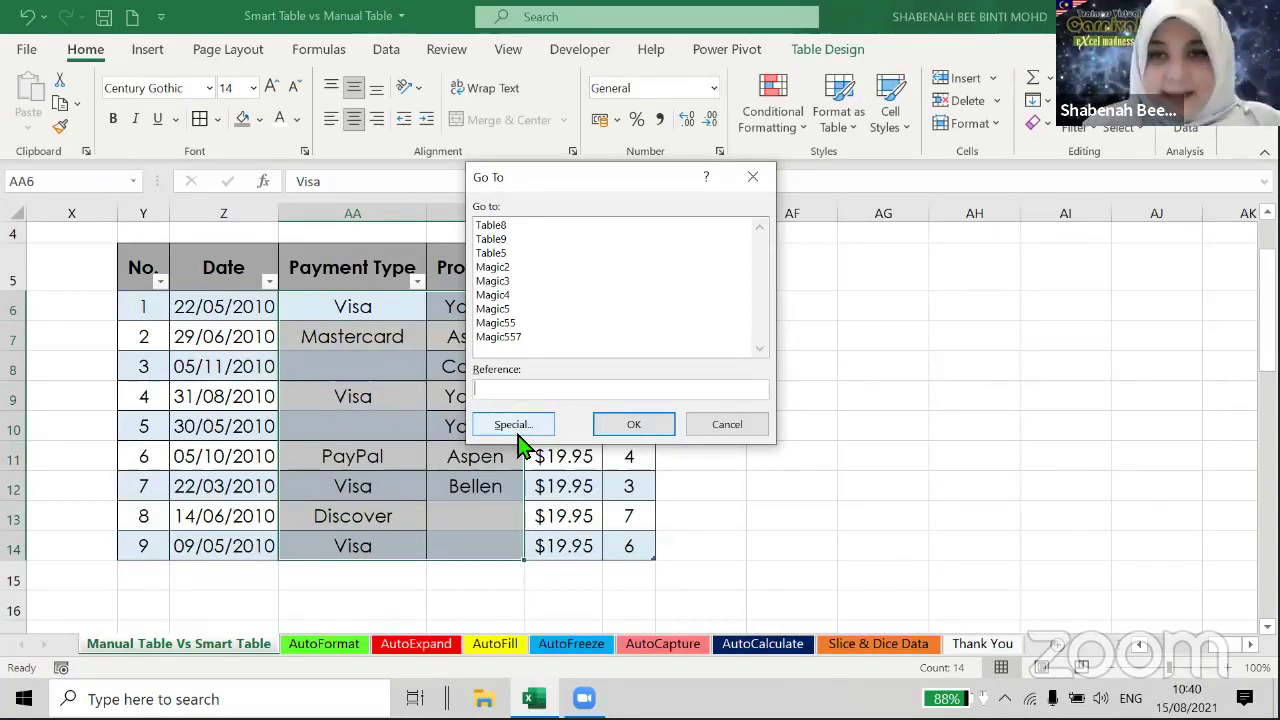
{"action": "left_click", "coordinate": [523, 438]}
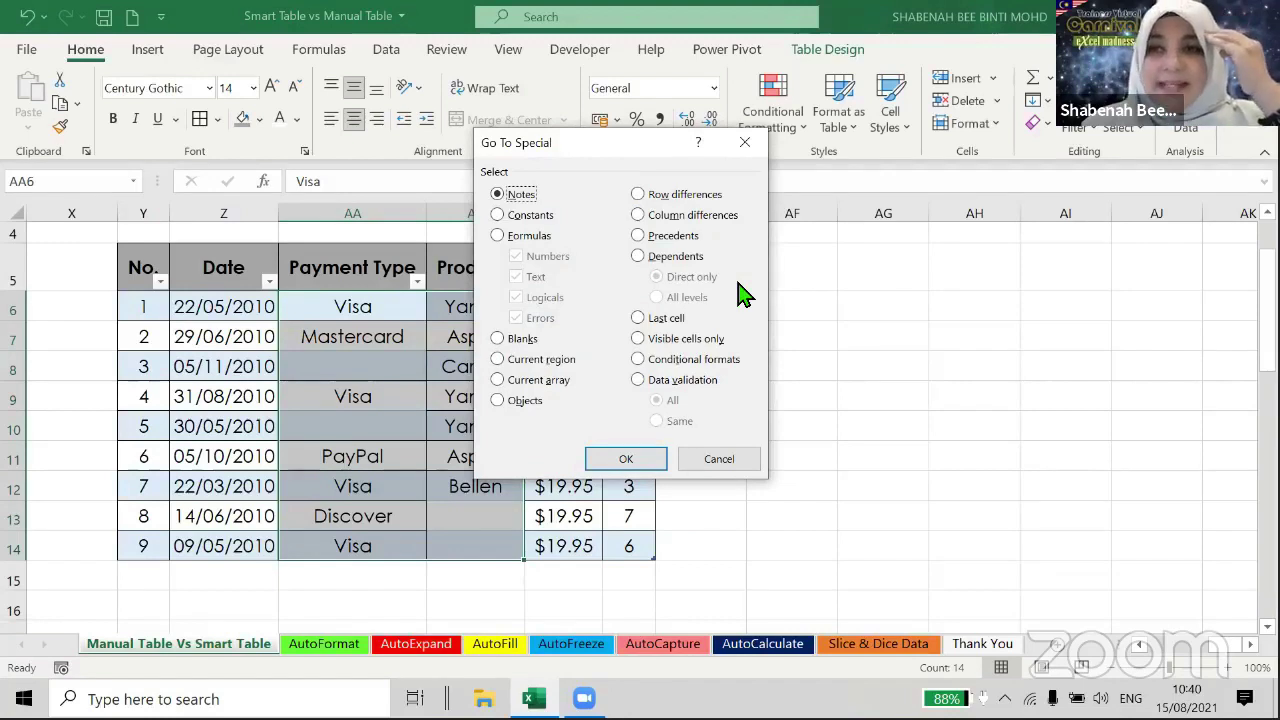
{"action": "left_click", "coordinate": [512, 342]}
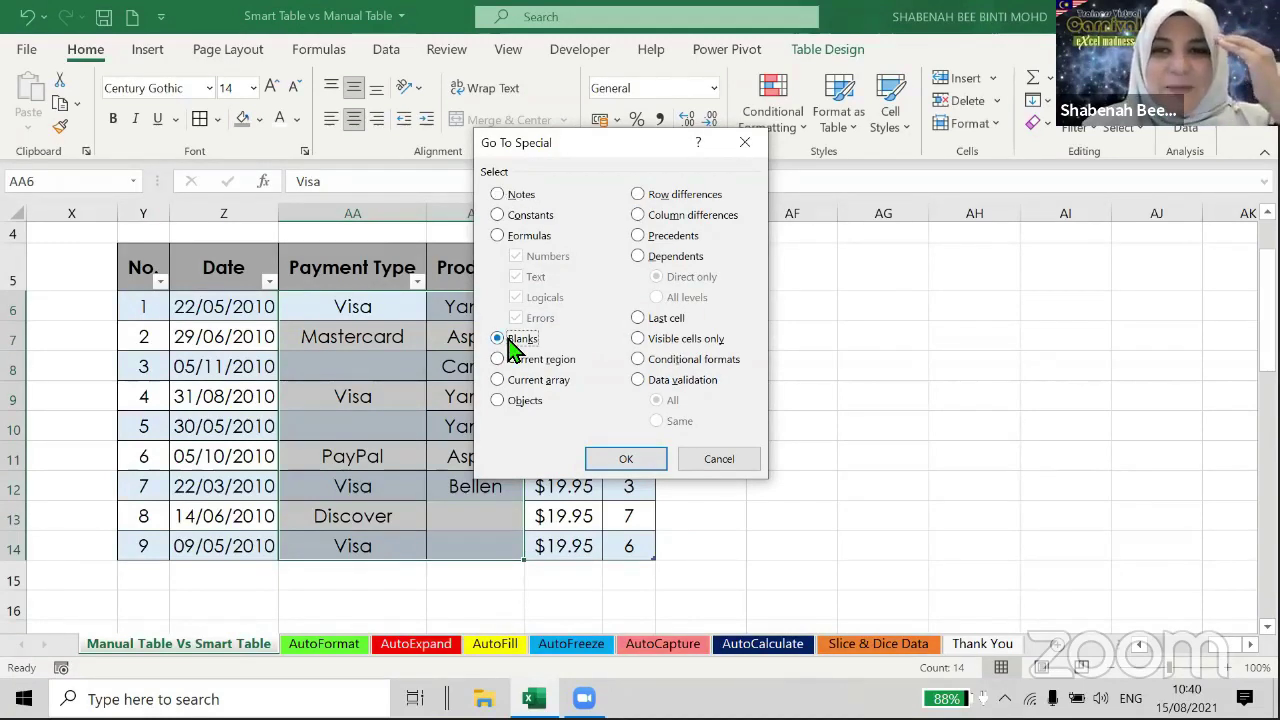
{"action": "left_click", "coordinate": [614, 462]}
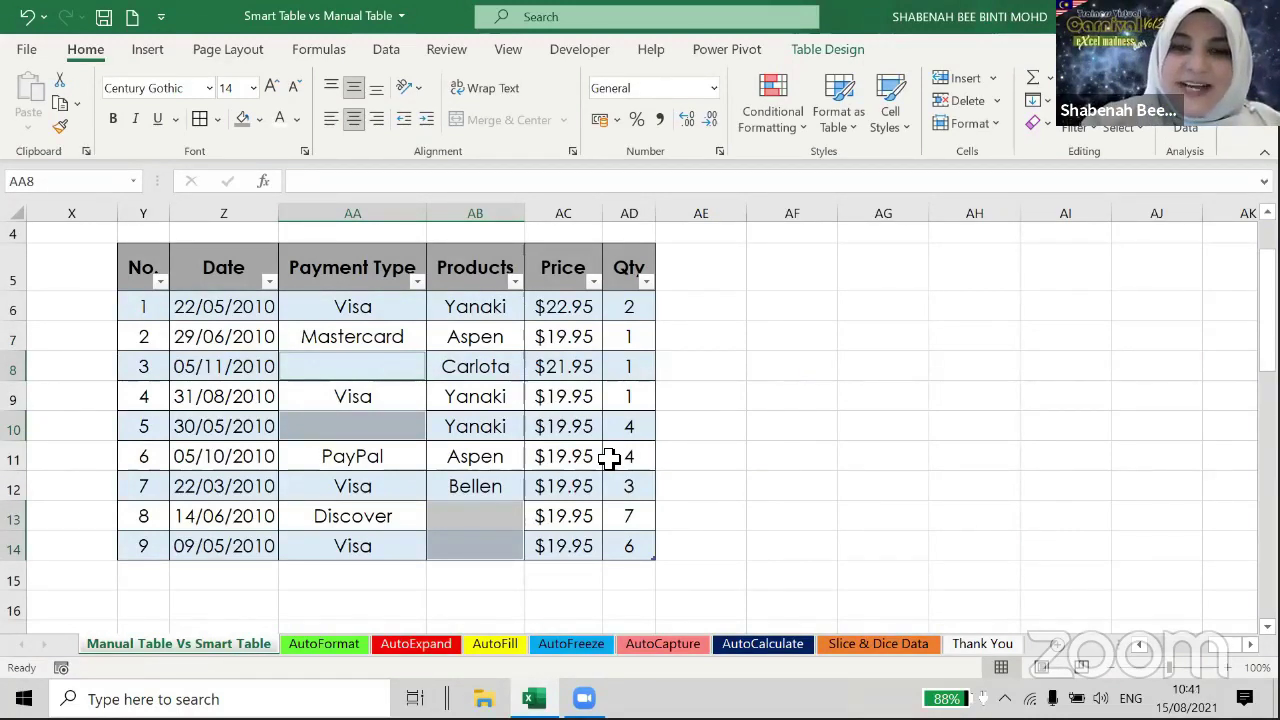
Fill all the selected blank cells at once with a relative reference to the cell above, entering =AA7 in AA8.
{"action": "type", "text": "="}
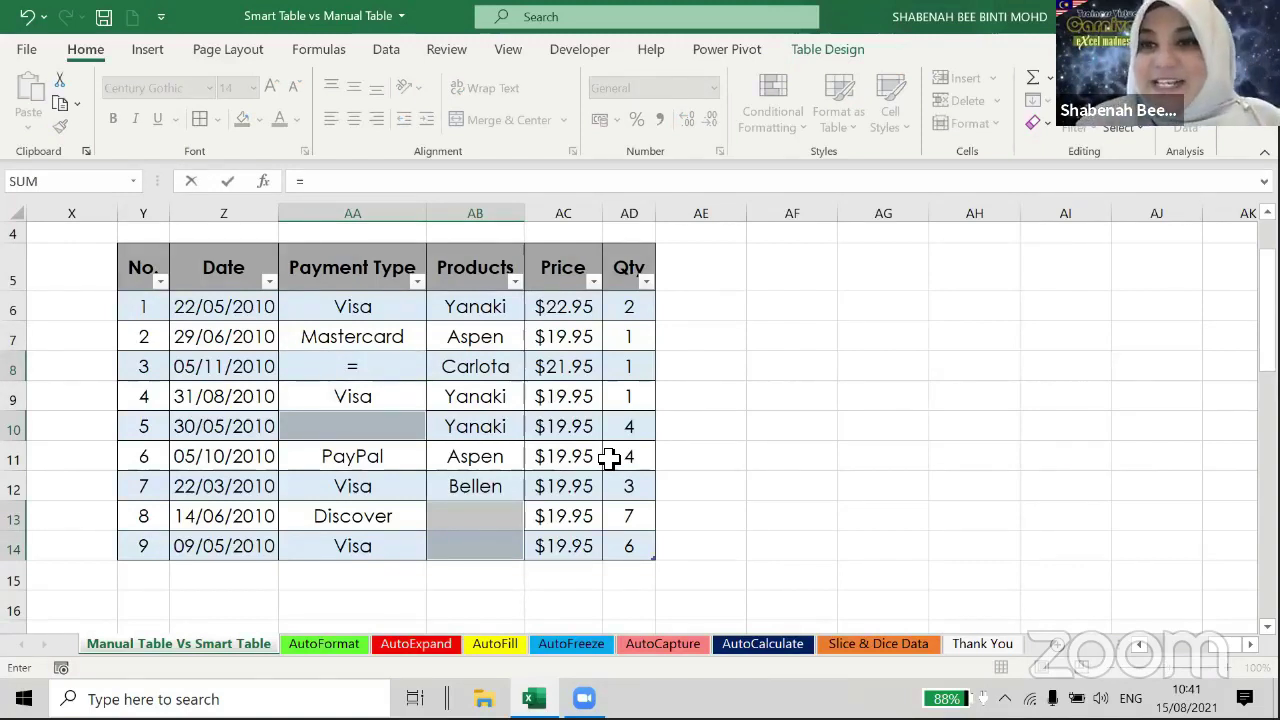
{"action": "left_click", "coordinate": [372, 338]}
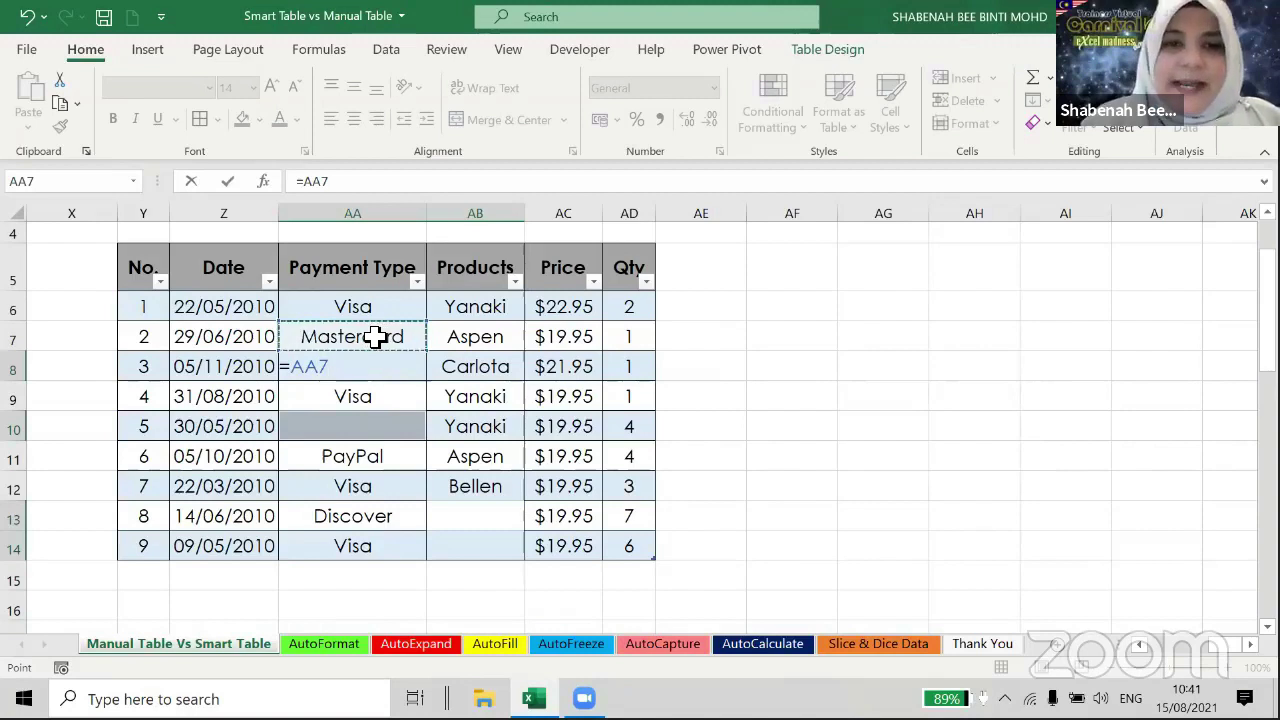
{"action": "key", "text": "ctrl+Return"}
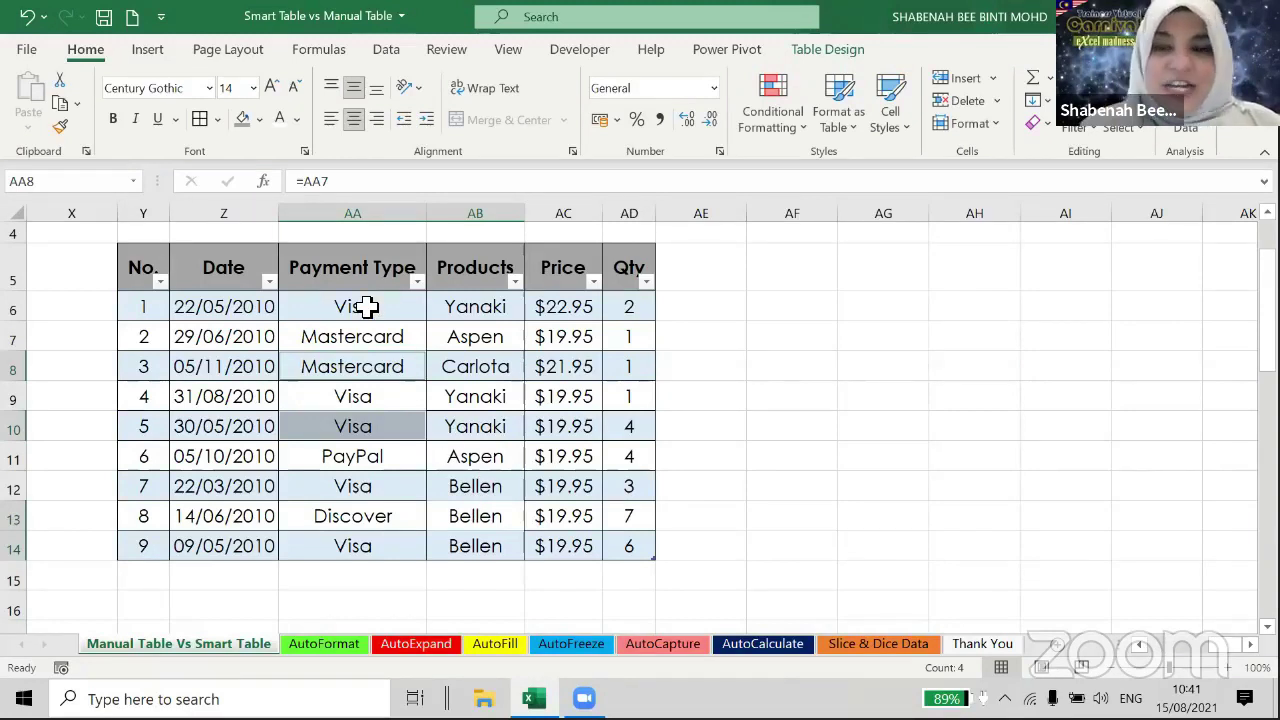
Copy AA6:AB14 and paste it over itself as values to replace the formulas.
{"action": "left_click_drag", "start_coordinate": [367, 307], "coordinate": [478, 548]}
{"action": "right_click", "coordinate": [400, 330]}
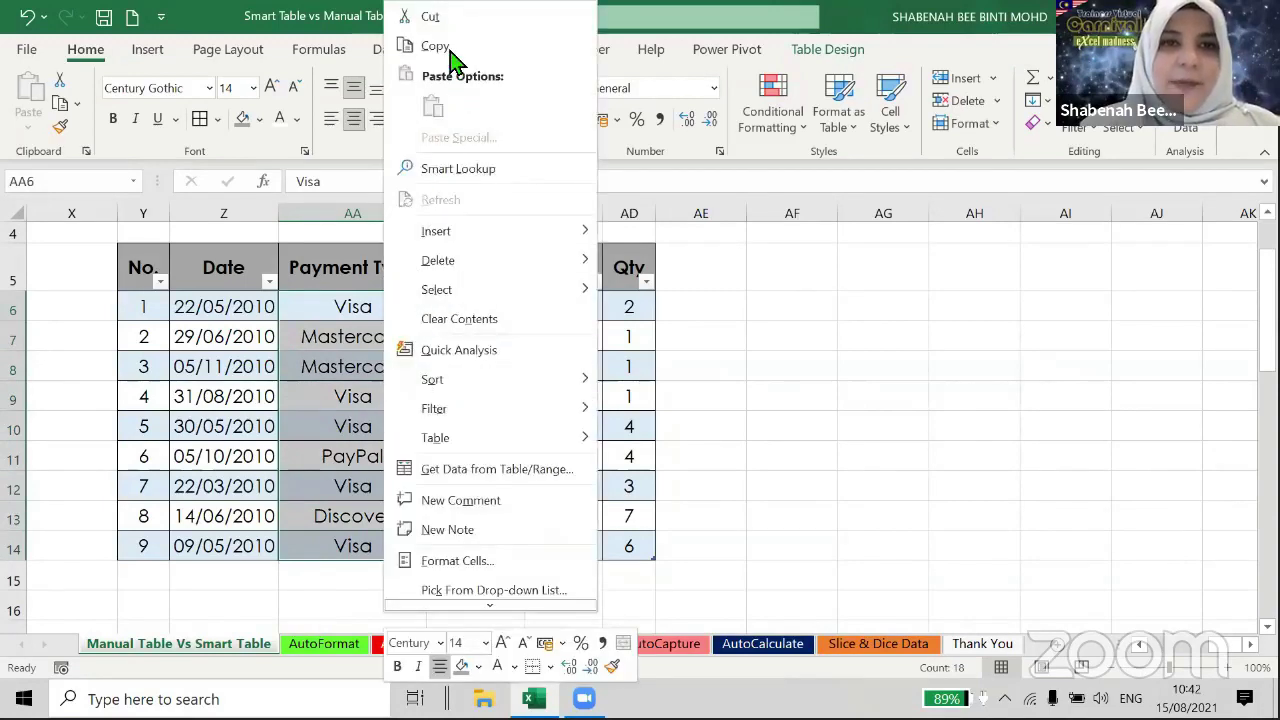
{"action": "left_click", "coordinate": [449, 50]}
{"action": "right_click", "coordinate": [343, 320]}
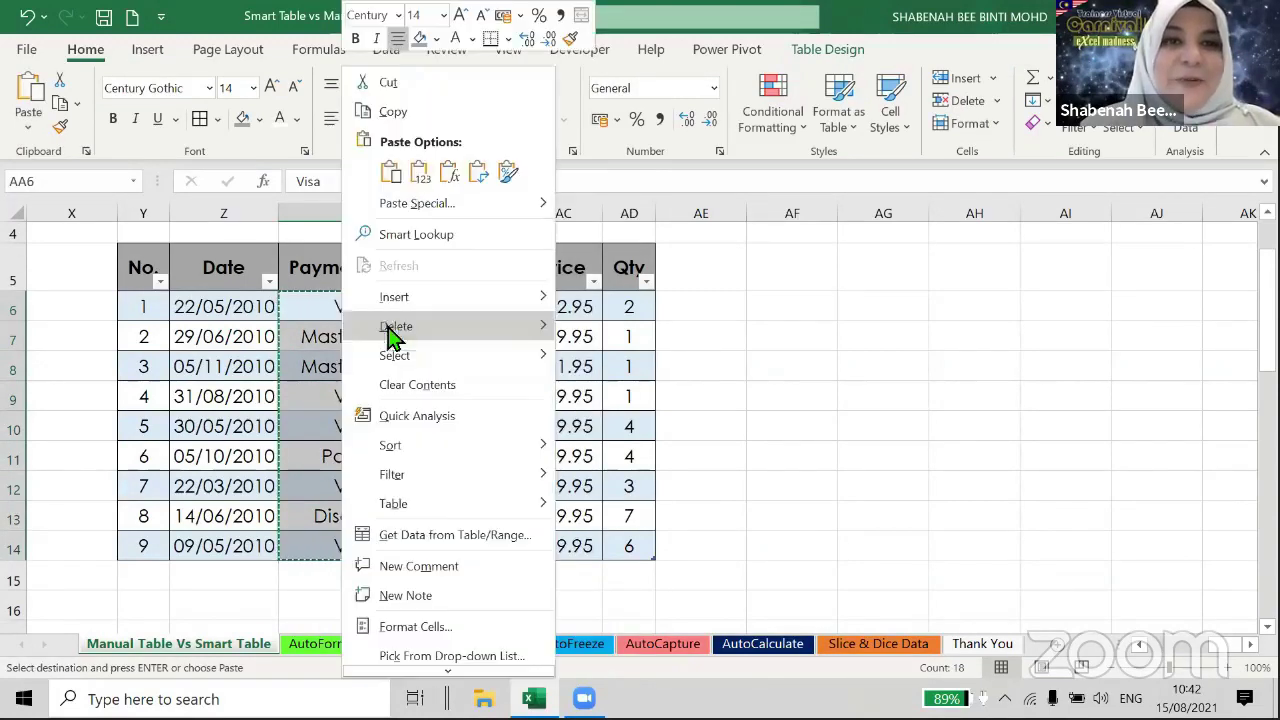
{"action": "left_click", "coordinate": [420, 172]}
{"action": "left_click", "coordinate": [475, 456]}
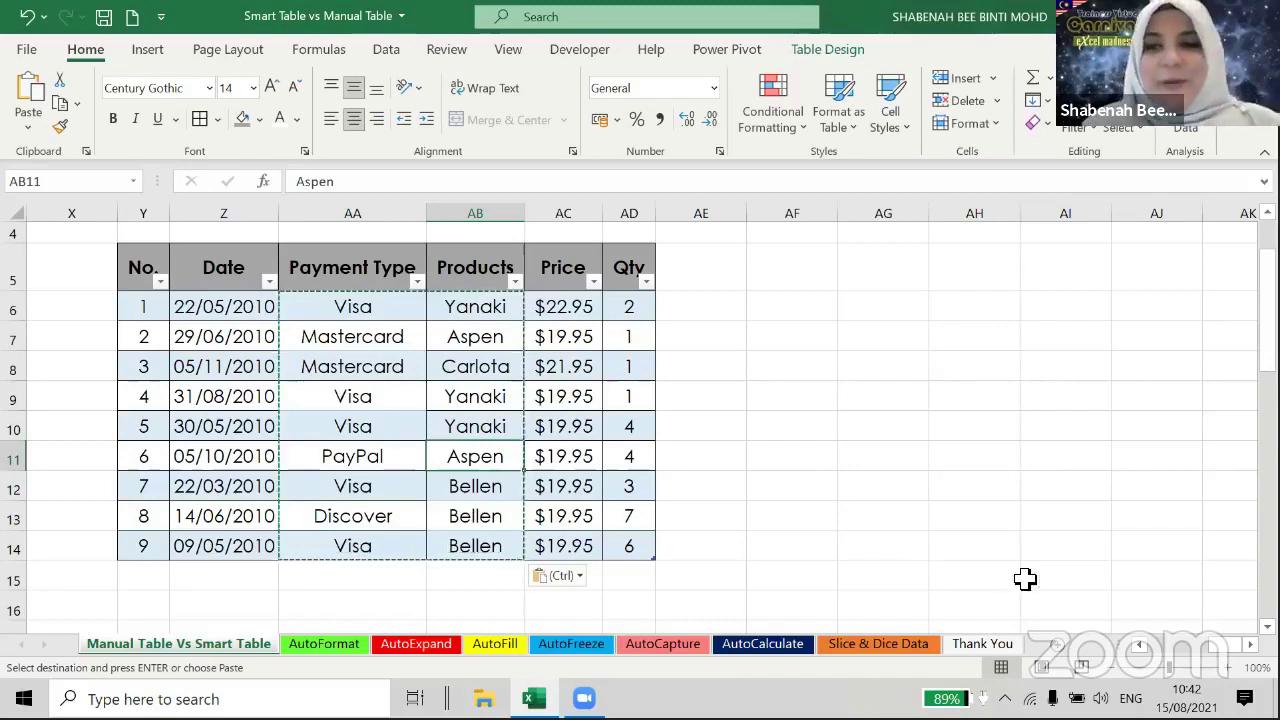
Clear the header texts in Y5:AD5 of the converted smart table.
{"action": "left_click_drag", "start_coordinate": [1217, 660], "coordinate": [583, 456]}
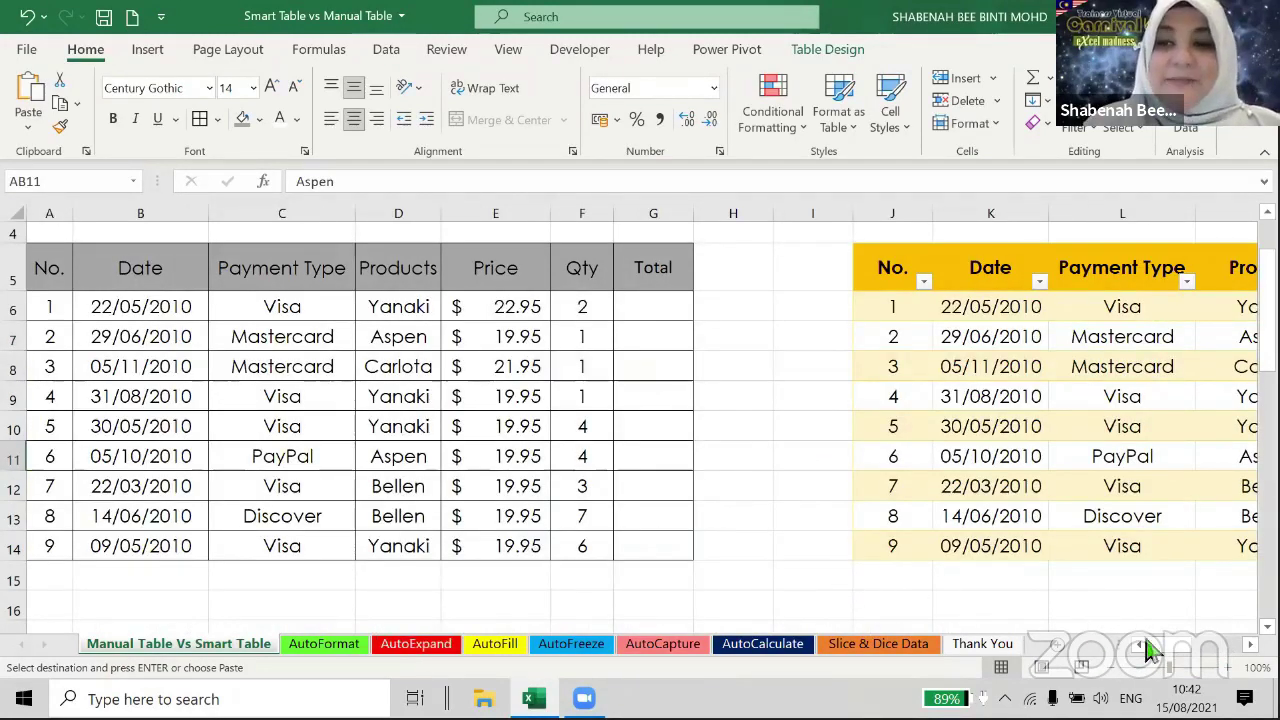
{"action": "left_click_drag", "start_coordinate": [1170, 652], "coordinate": [1225, 652]}
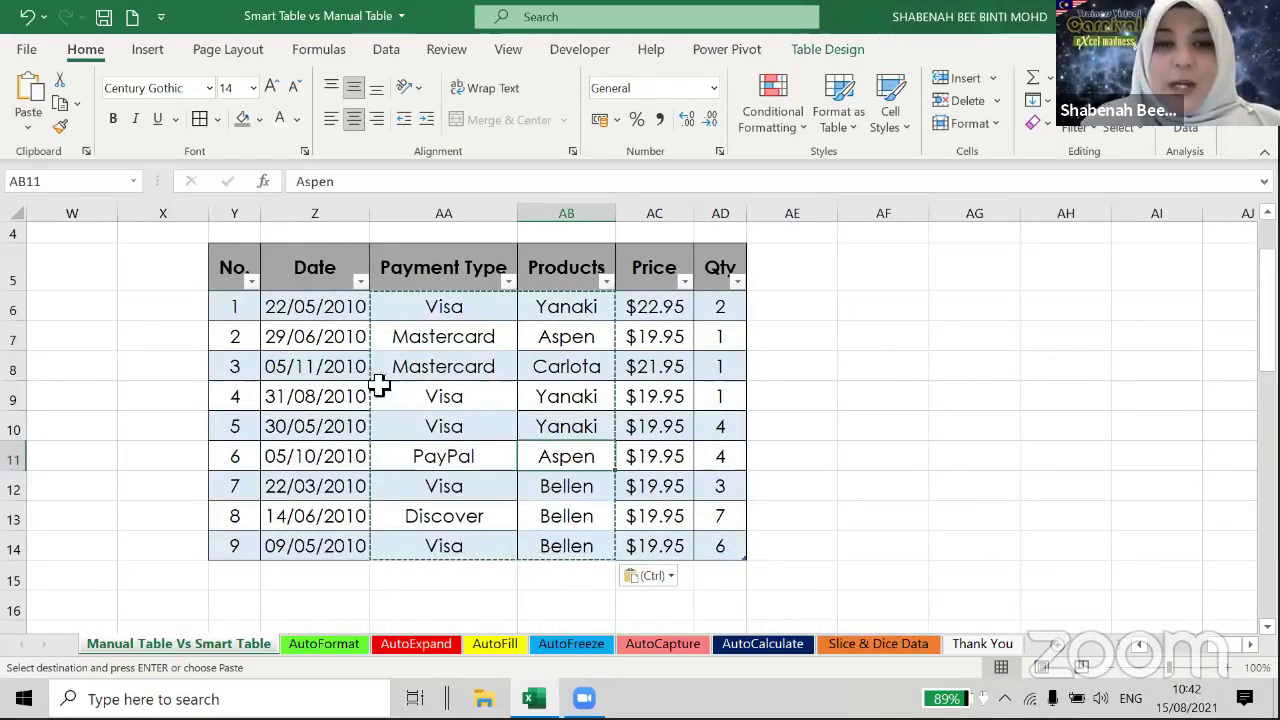
{"action": "left_click_drag", "start_coordinate": [237, 267], "coordinate": [716, 267]}
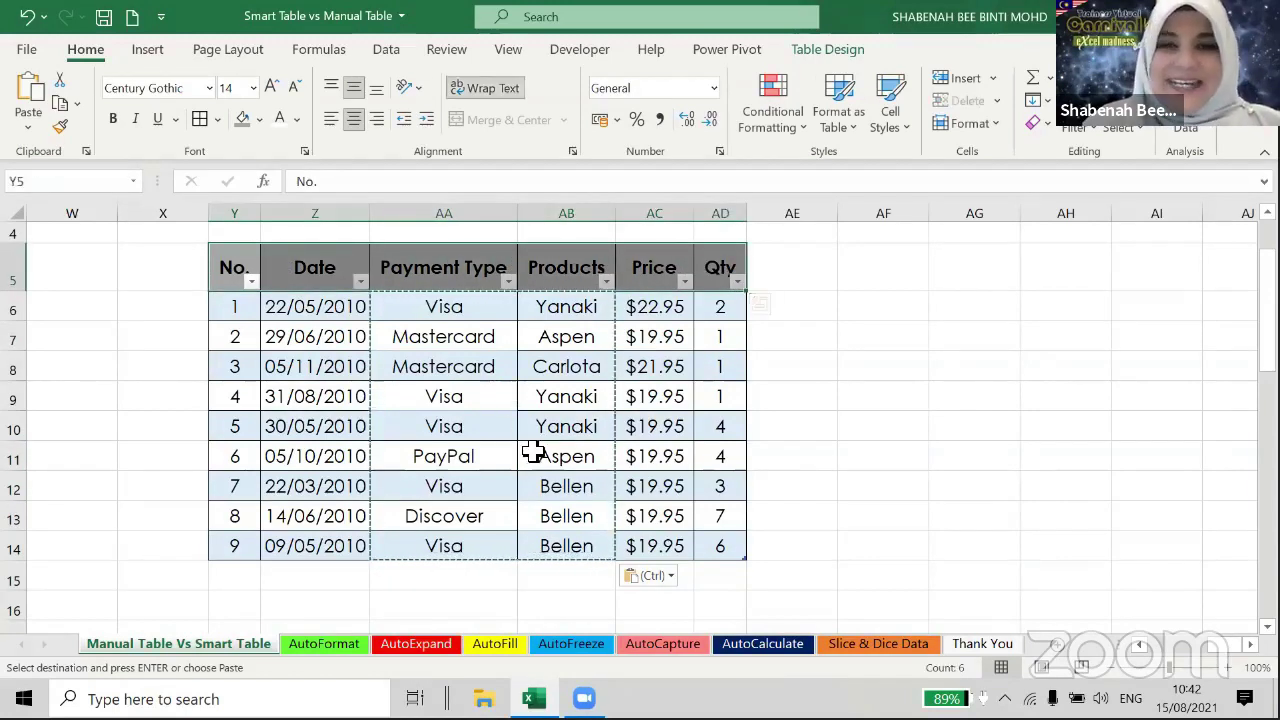
{"action": "key", "text": "Delete"}
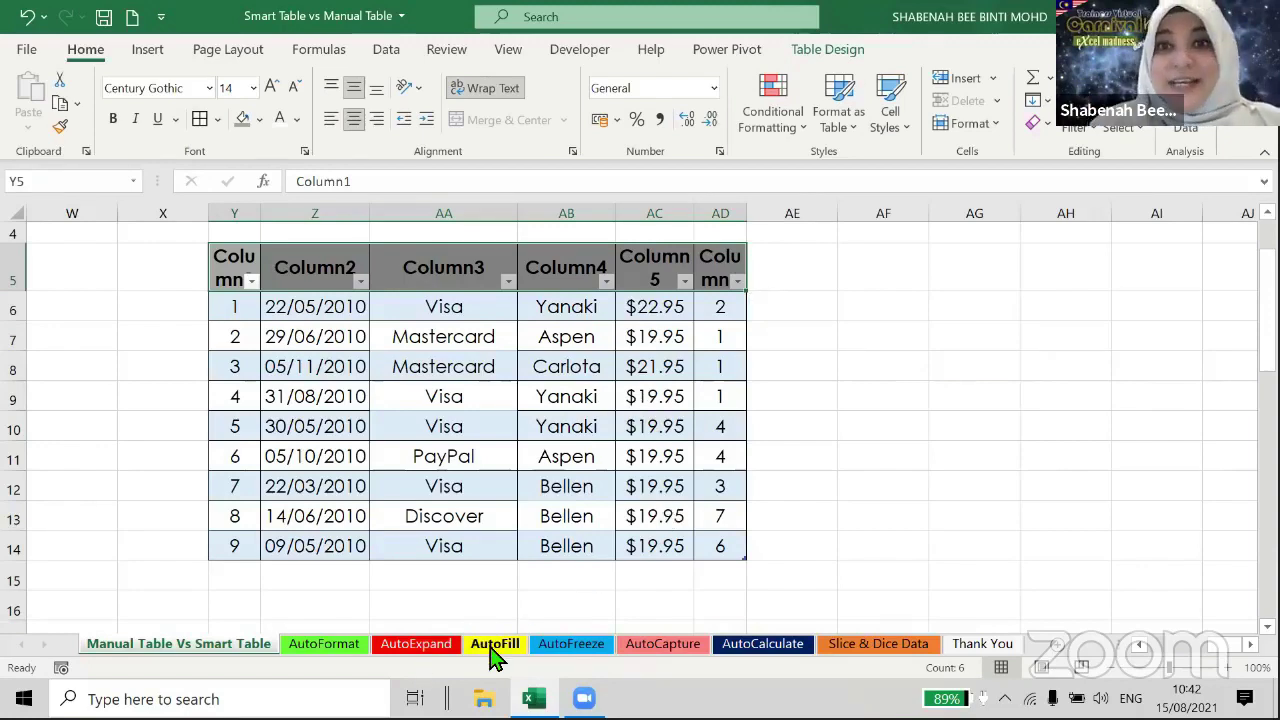
{"action": "left_click", "coordinate": [338, 652]}
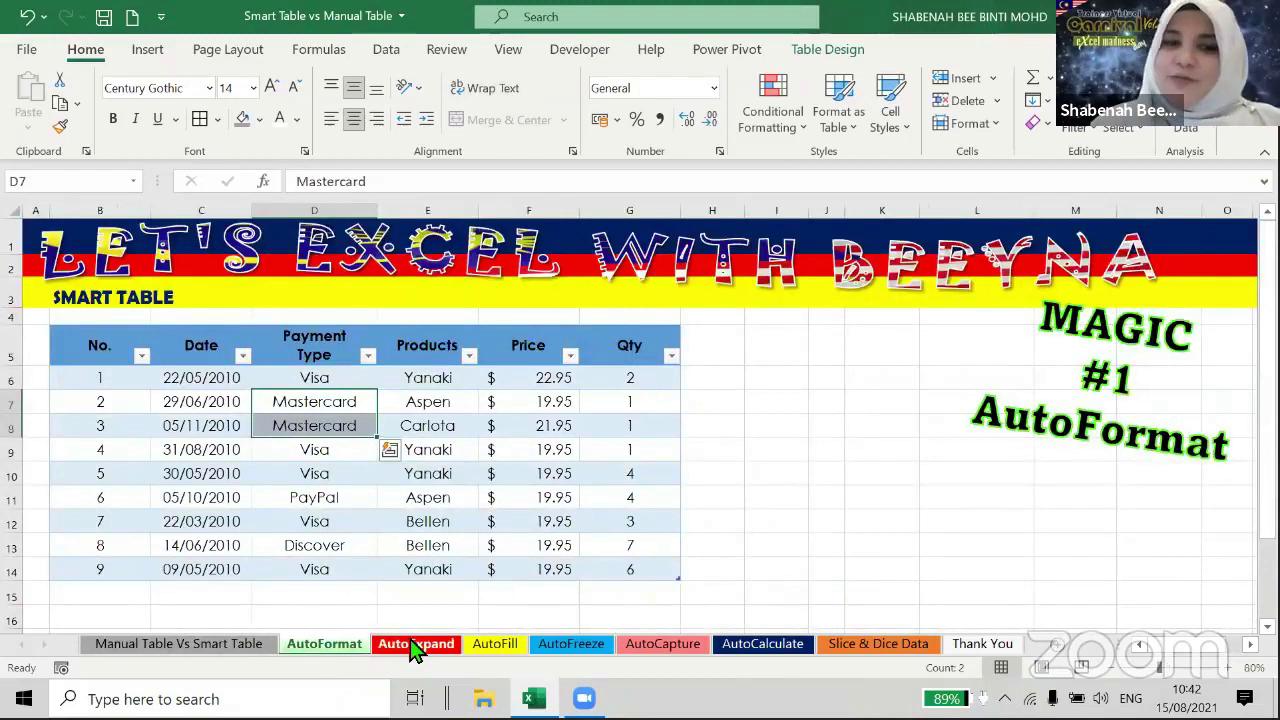
{"action": "left_click", "coordinate": [415, 646]}
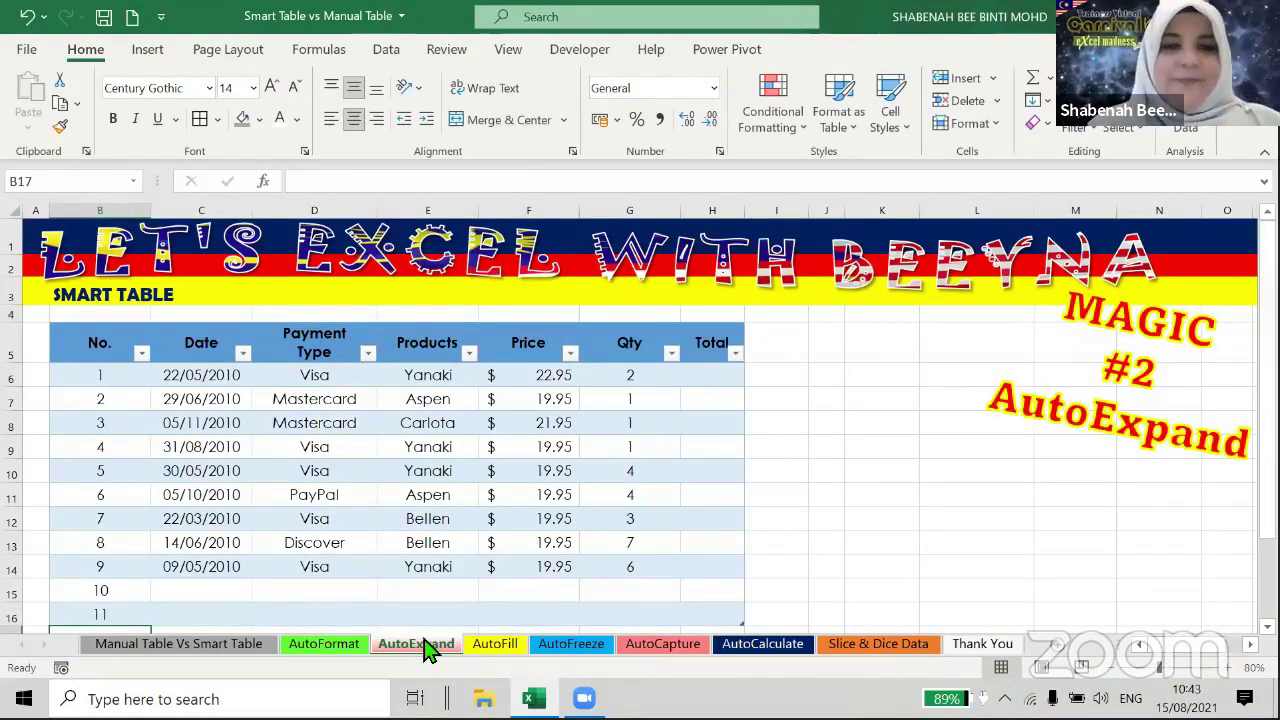
{"action": "left_click", "coordinate": [496, 646]}
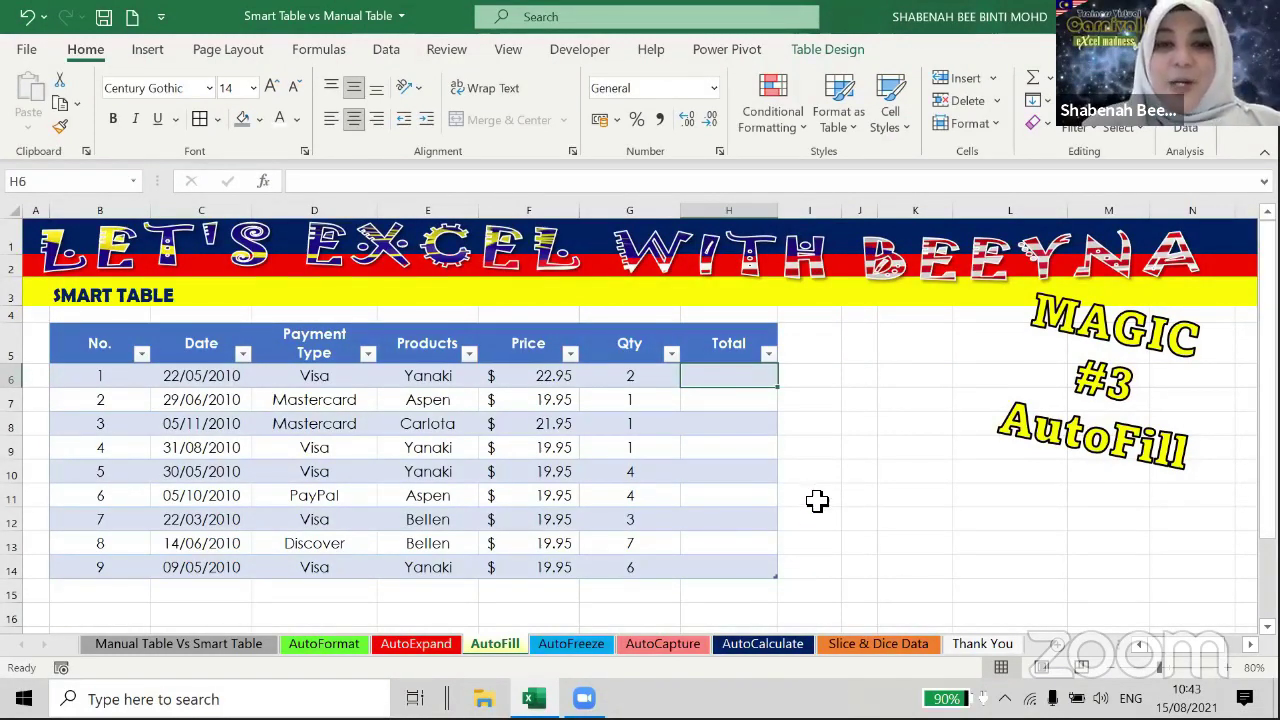
{"action": "scroll", "coordinate": [831, 484], "scroll_direction": "up", "scroll_amount": 3}
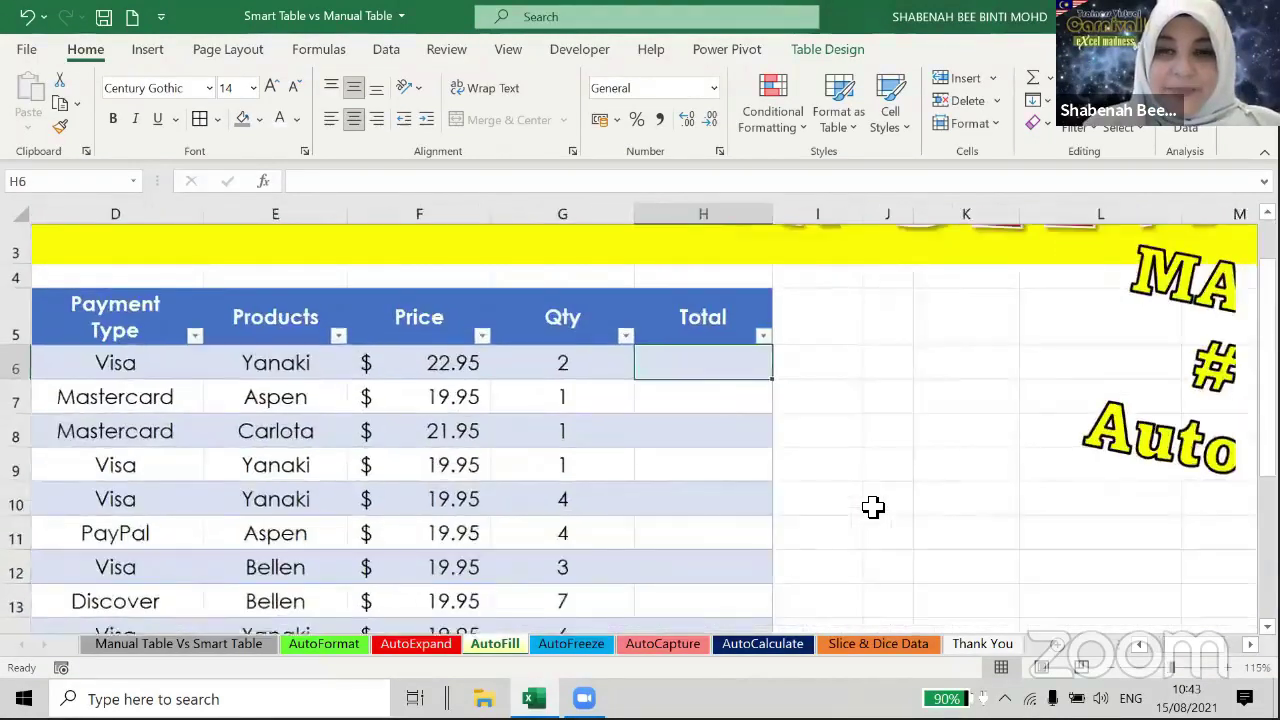
{"action": "type", "text": "="}
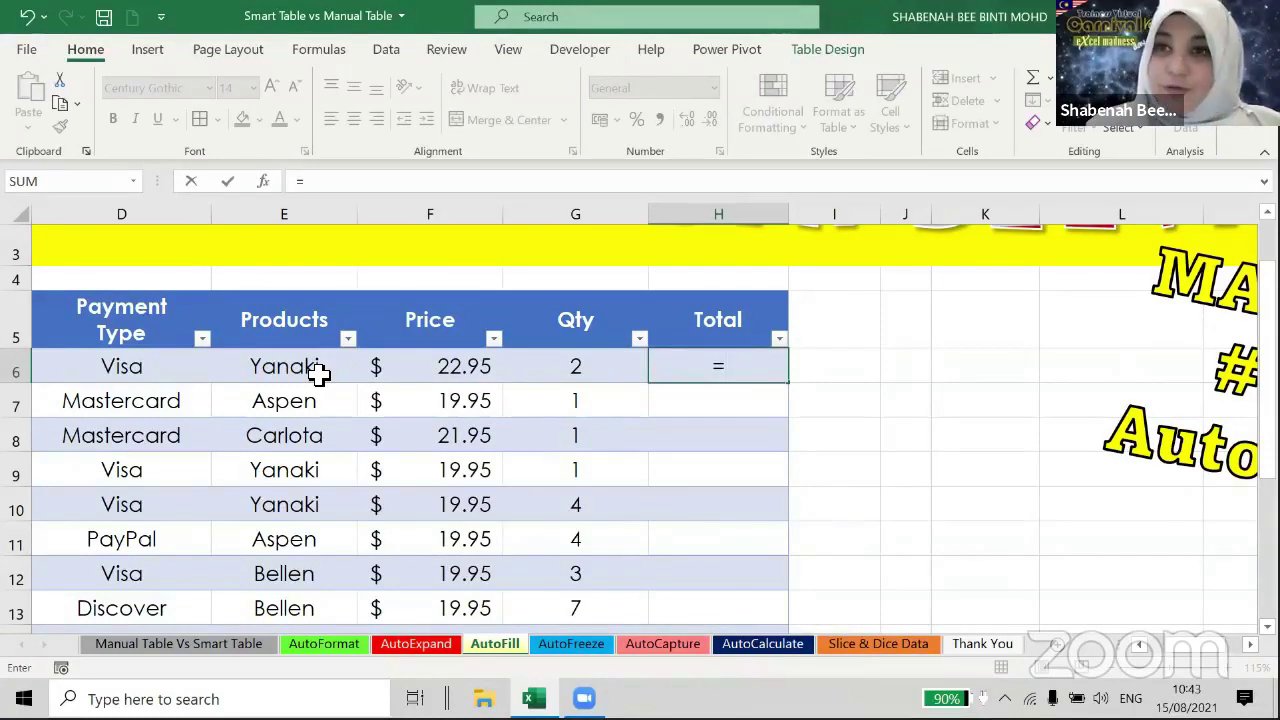
{"action": "left_click", "coordinate": [472, 368]}
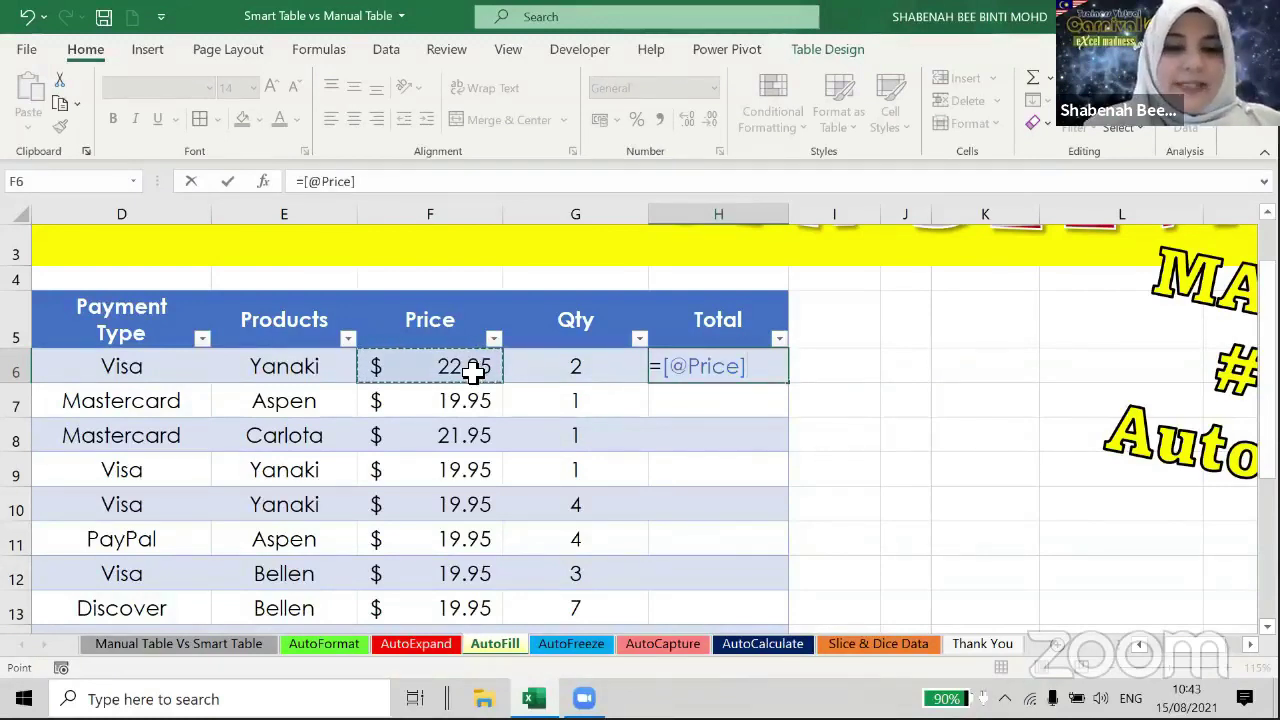
{"action": "type", "text": "*"}
{"action": "left_click", "coordinate": [590, 368]}
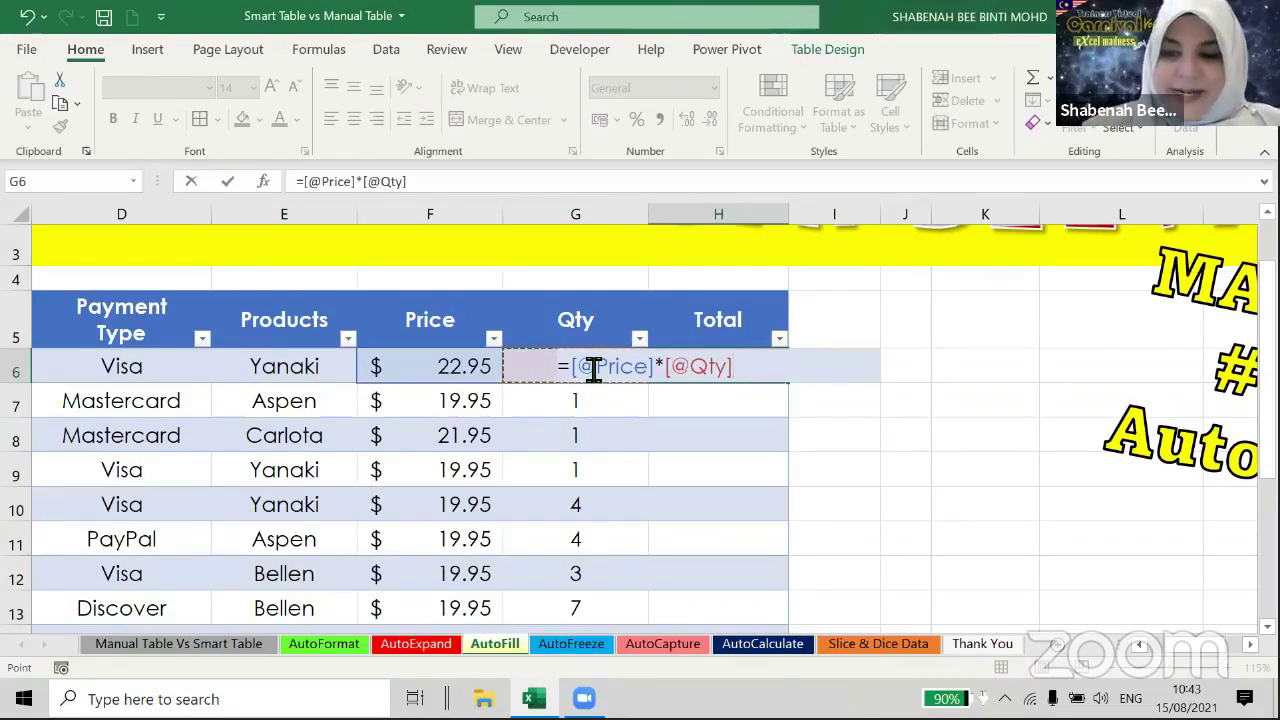
{"action": "key", "text": "Return"}
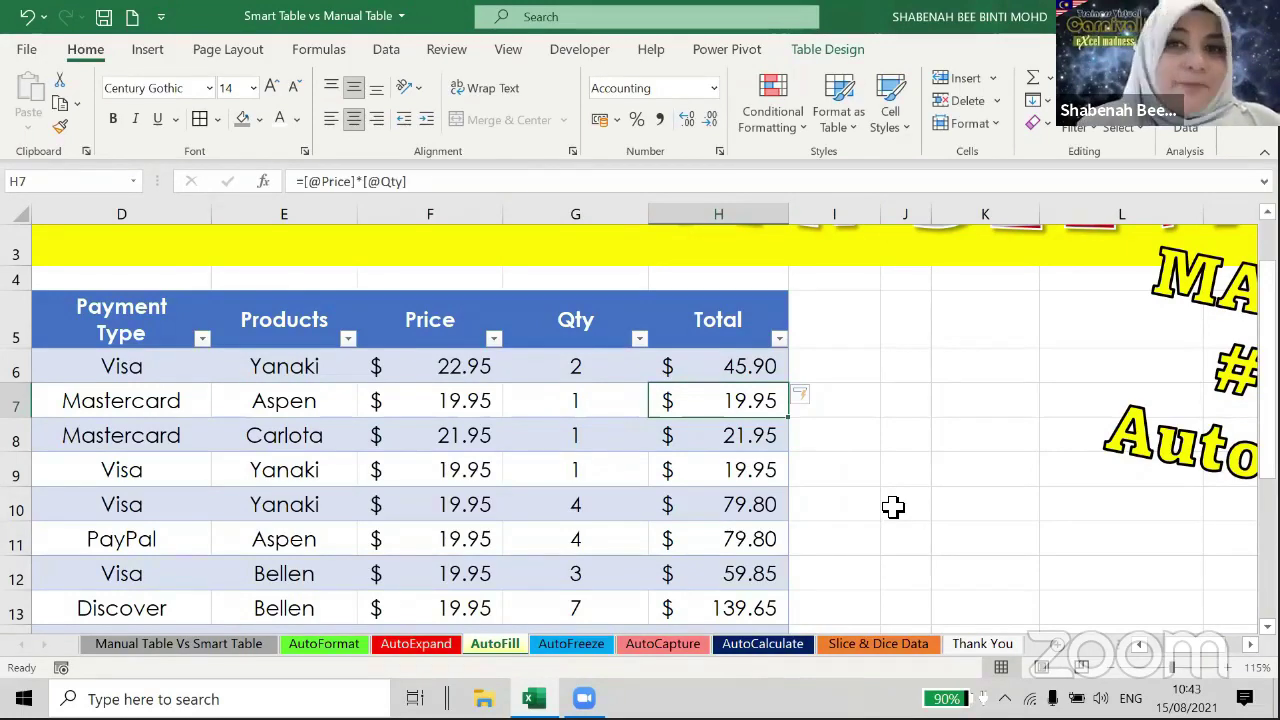
In the manual table on the Manual Table Vs Smart Table sheet, enter =E6*F6 in Total cell G6.
{"action": "left_click", "coordinate": [203, 645]}
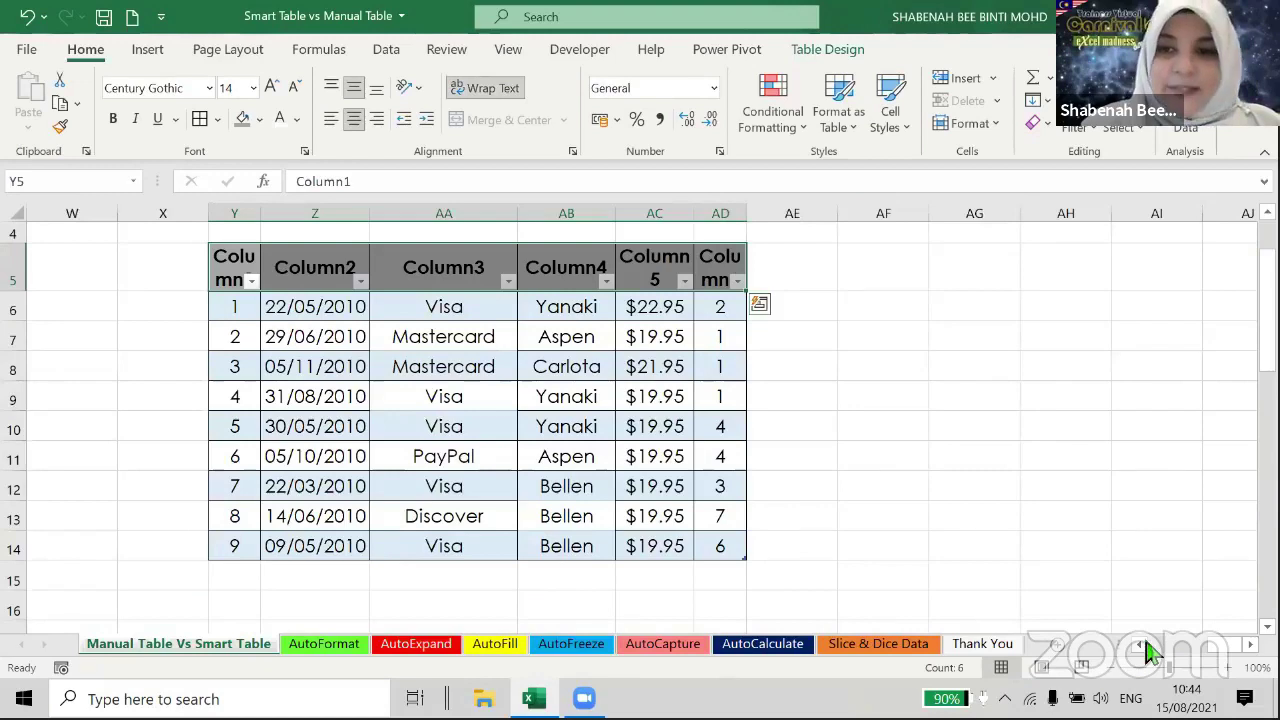
{"action": "left_click_drag", "start_coordinate": [1135, 655], "coordinate": [1140, 655]}
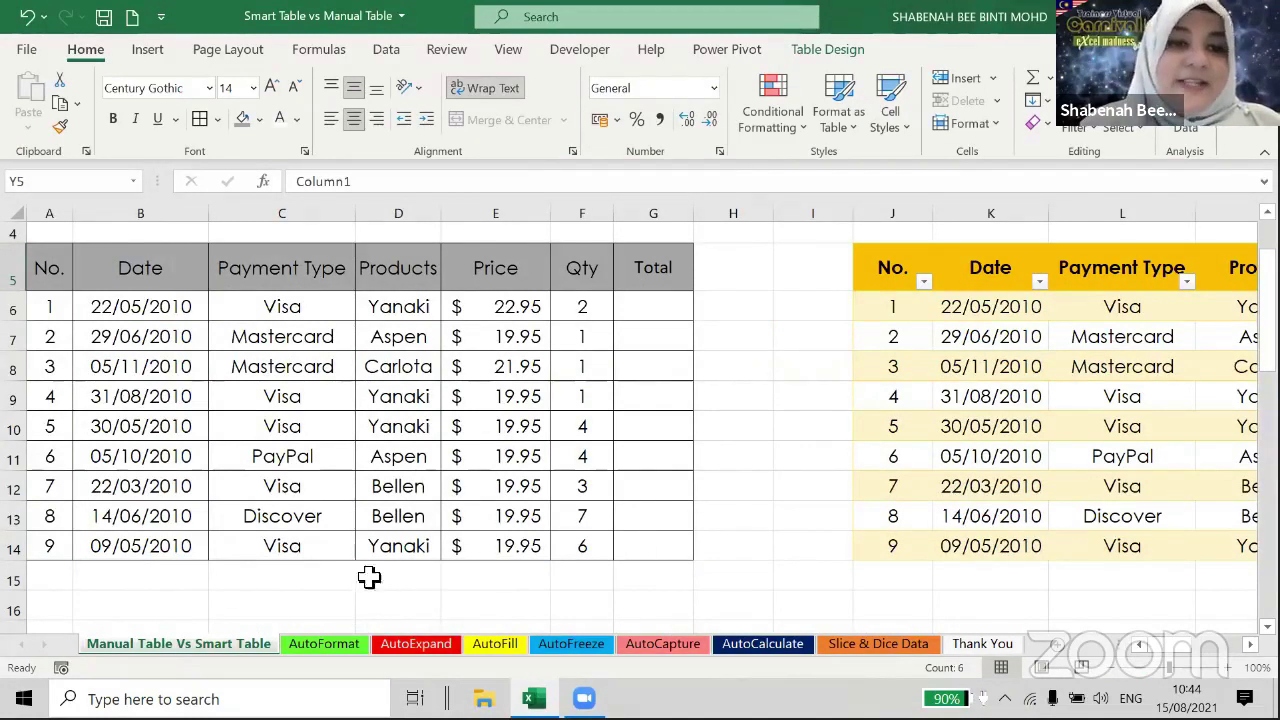
{"action": "left_click", "coordinate": [645, 308]}
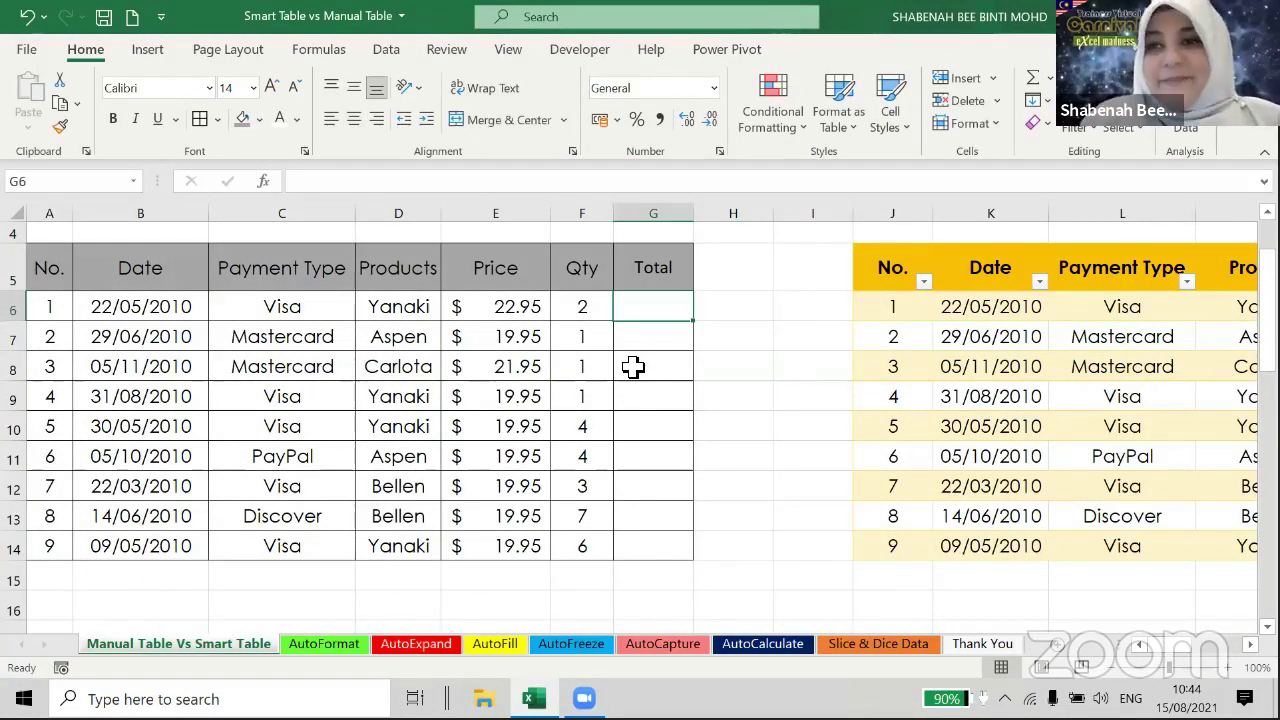
{"action": "type", "text": "="}
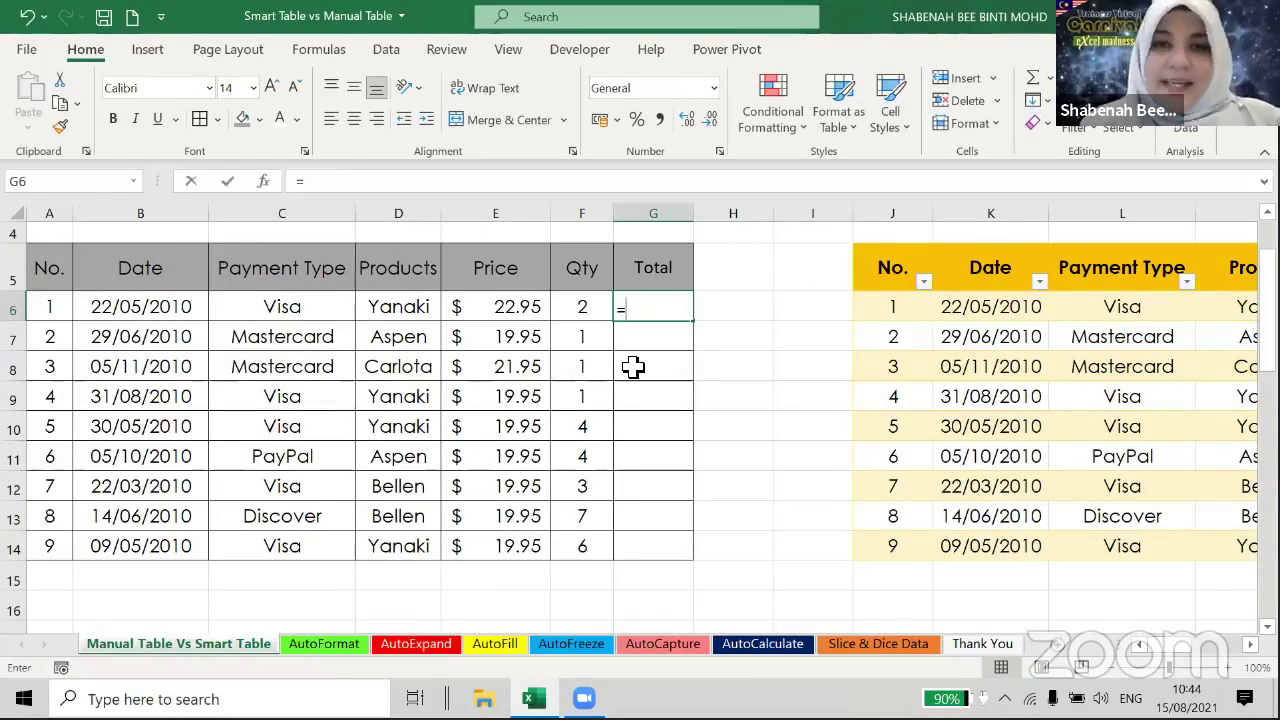
{"action": "left_click", "coordinate": [485, 310]}
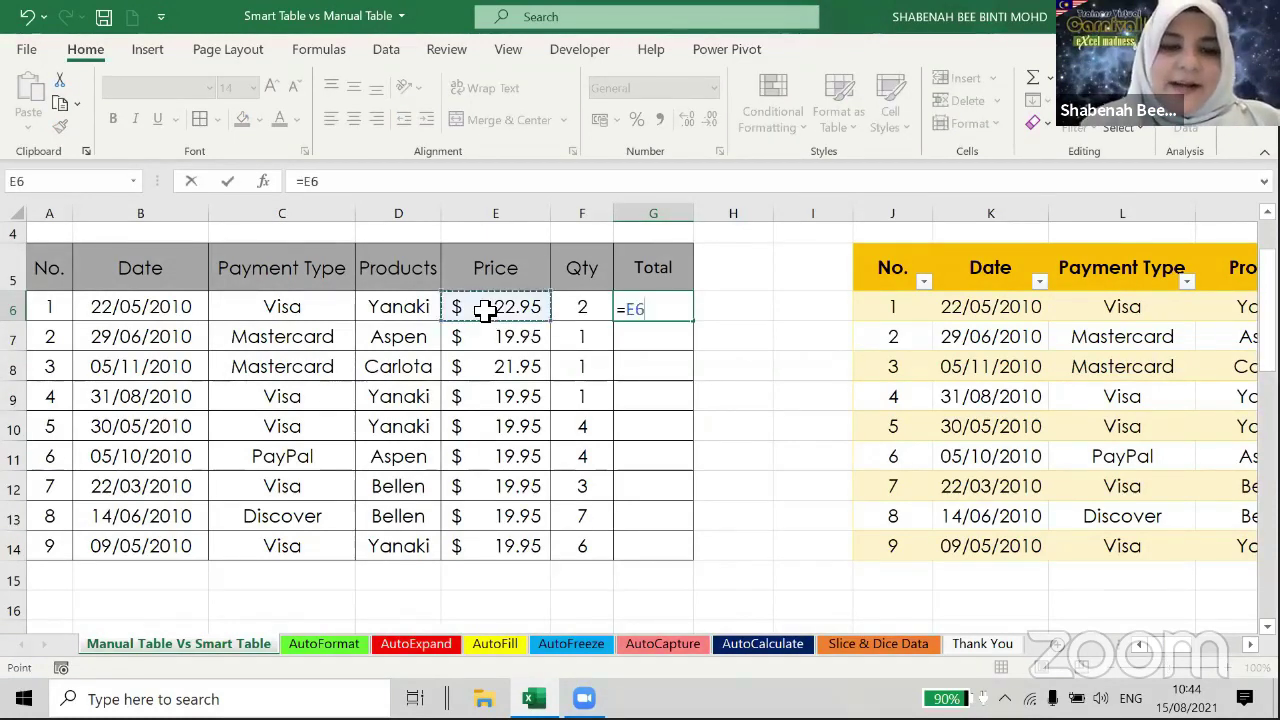
{"action": "type", "text": "*"}
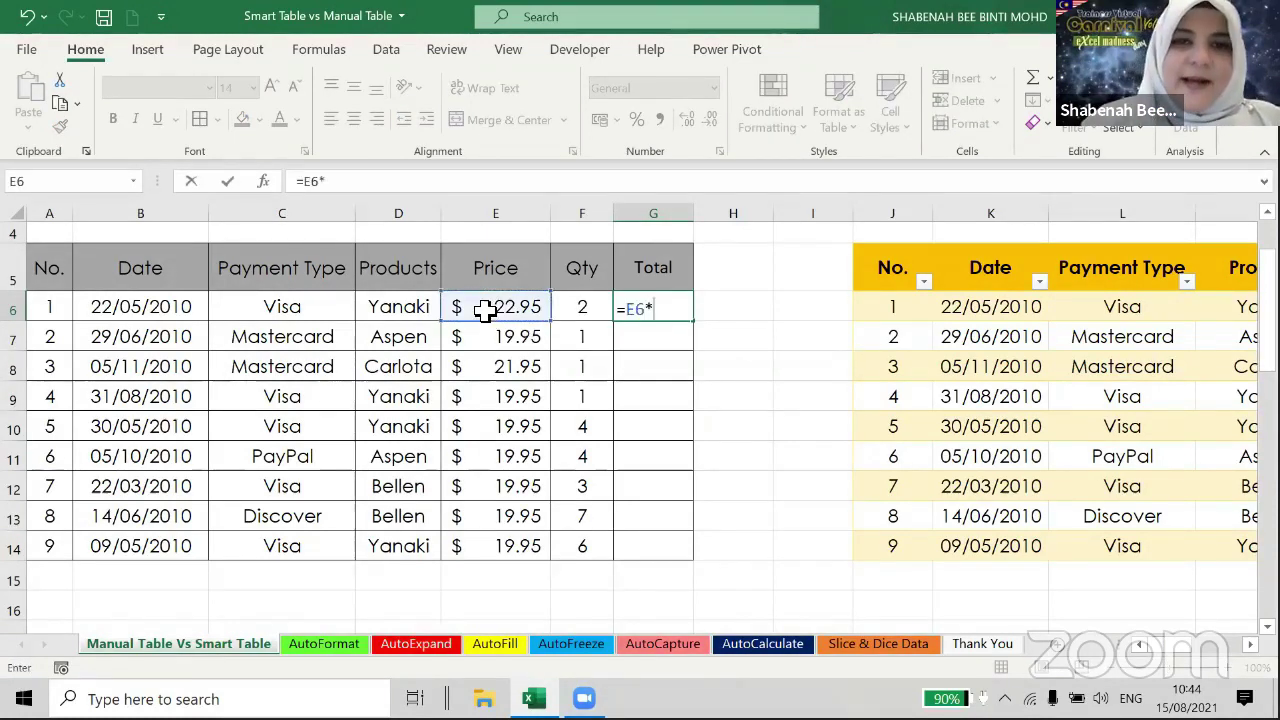
{"action": "left_click", "coordinate": [573, 307]}
{"action": "key", "text": "Return"}
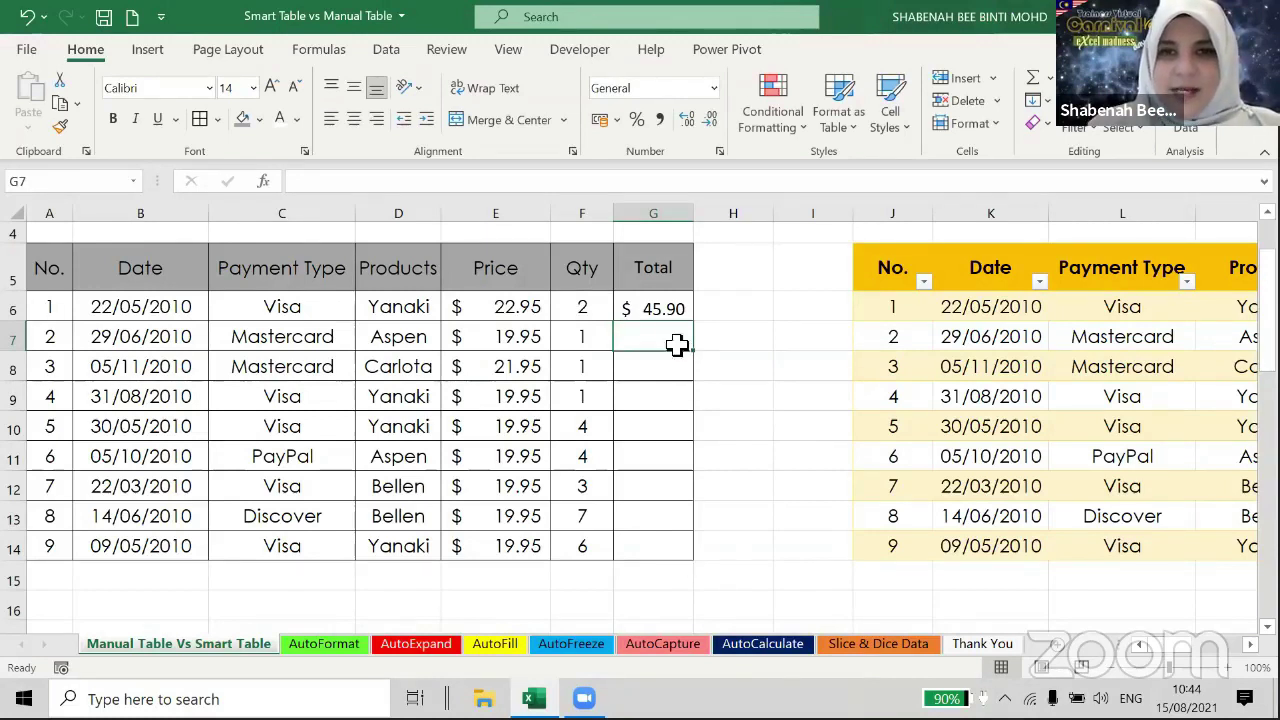
Fill the Total formula from G6 down through G14 in the manual table.
{"action": "left_click", "coordinate": [665, 311]}
{"action": "mouse_move", "coordinate": [691, 320]}
{"action": "left_mouse_down"}
{"action": "mouse_move", "coordinate": [700, 357]}
{"action": "mouse_move", "coordinate": [695, 320]}
{"action": "left_mouse_up"}
{"action": "double_click", "coordinate": [695, 320]}
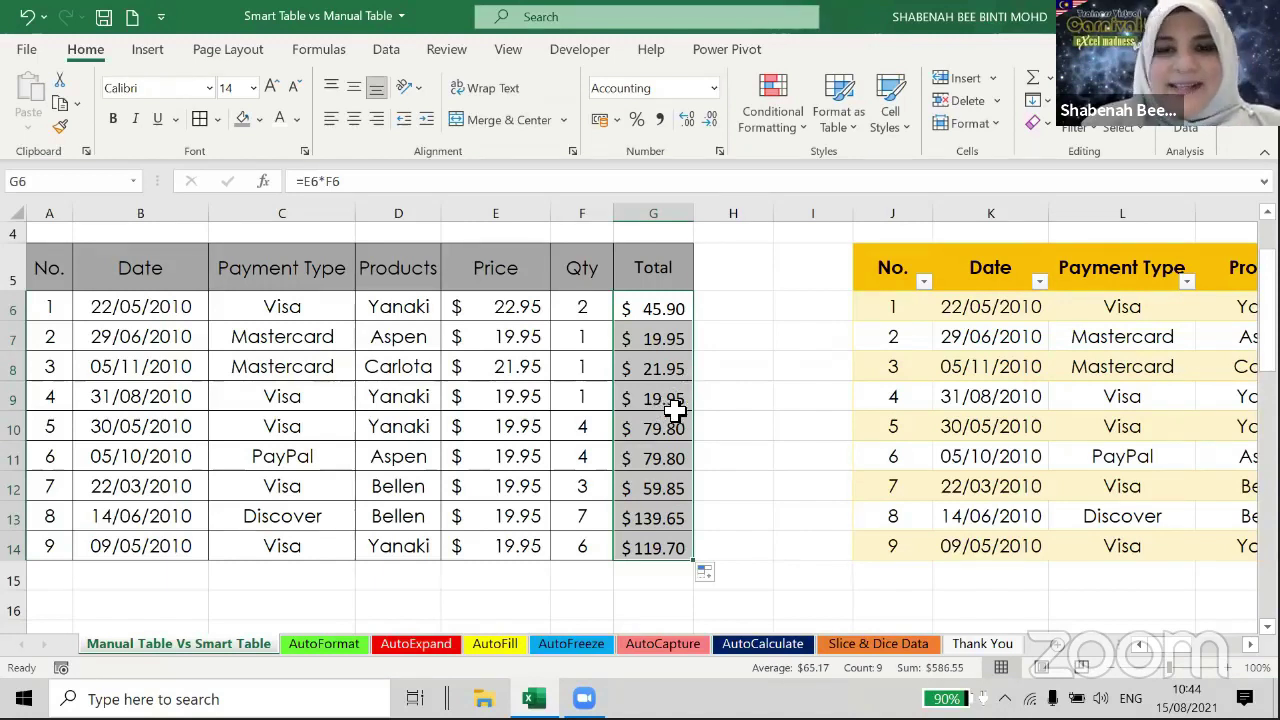
Check the filled Total formula in G9 of the manual table, and compare it with the smart table's Total column on the AutoFill sheet.
{"action": "left_click", "coordinate": [673, 408]}
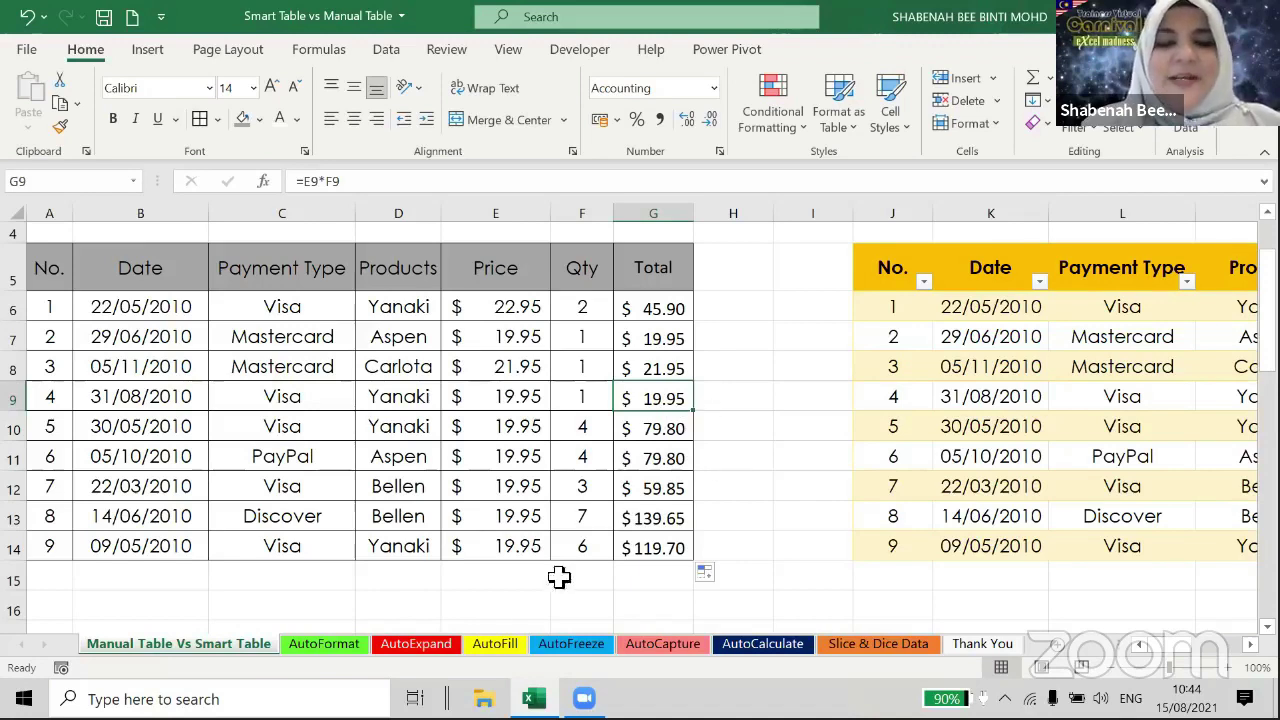
{"action": "left_click", "coordinate": [493, 645]}
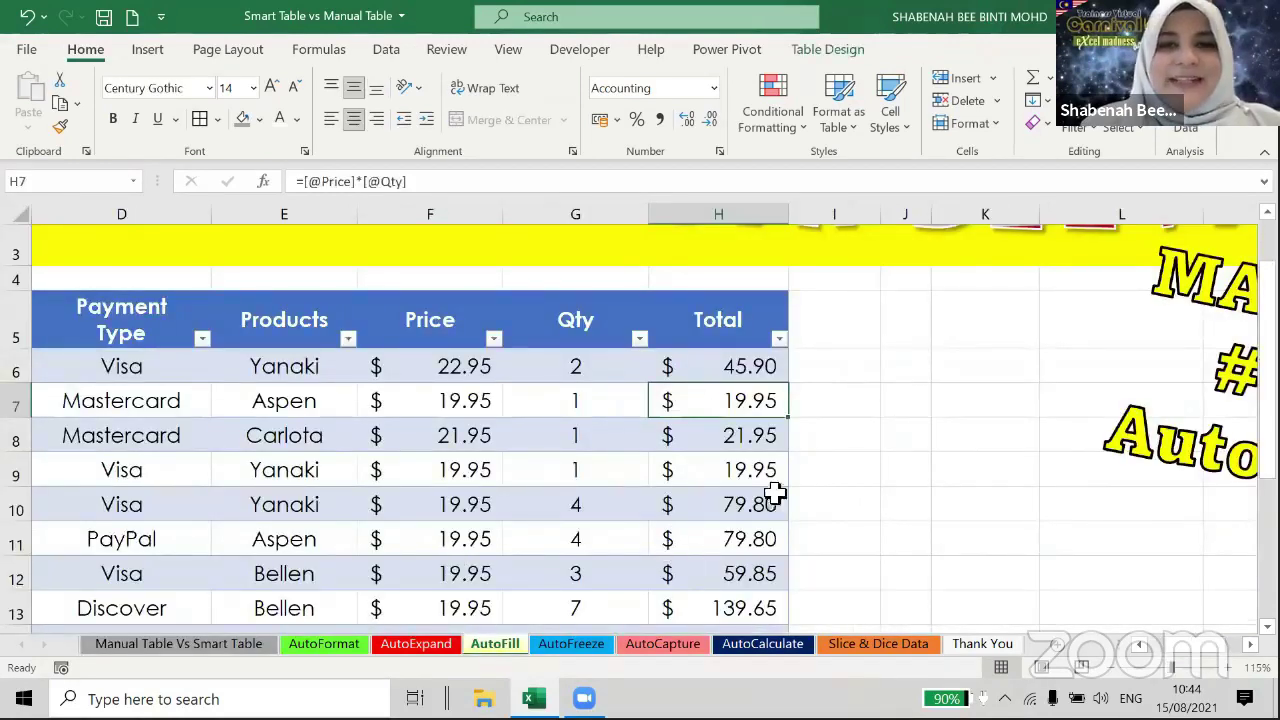
{"action": "left_click", "coordinate": [1115, 668]}
{"action": "left_click", "coordinate": [1115, 668]}
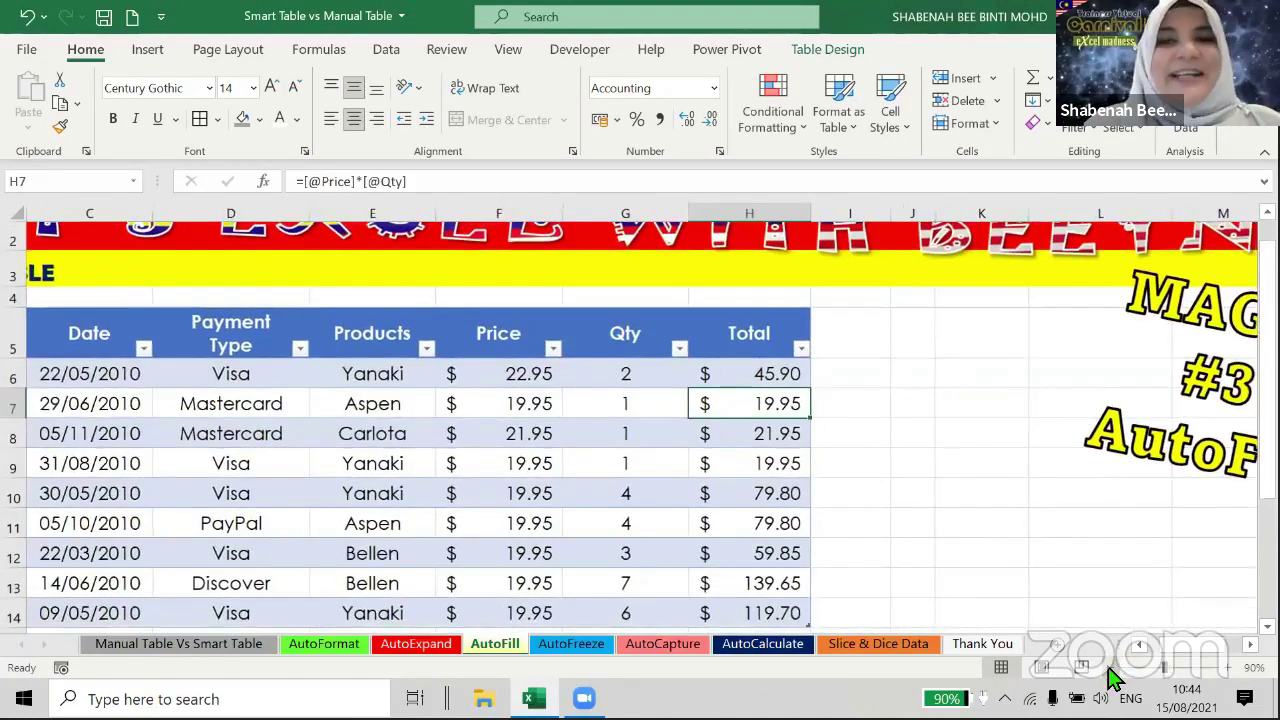
{"action": "left_click", "coordinate": [1115, 668]}
{"action": "left_click", "coordinate": [1115, 668]}
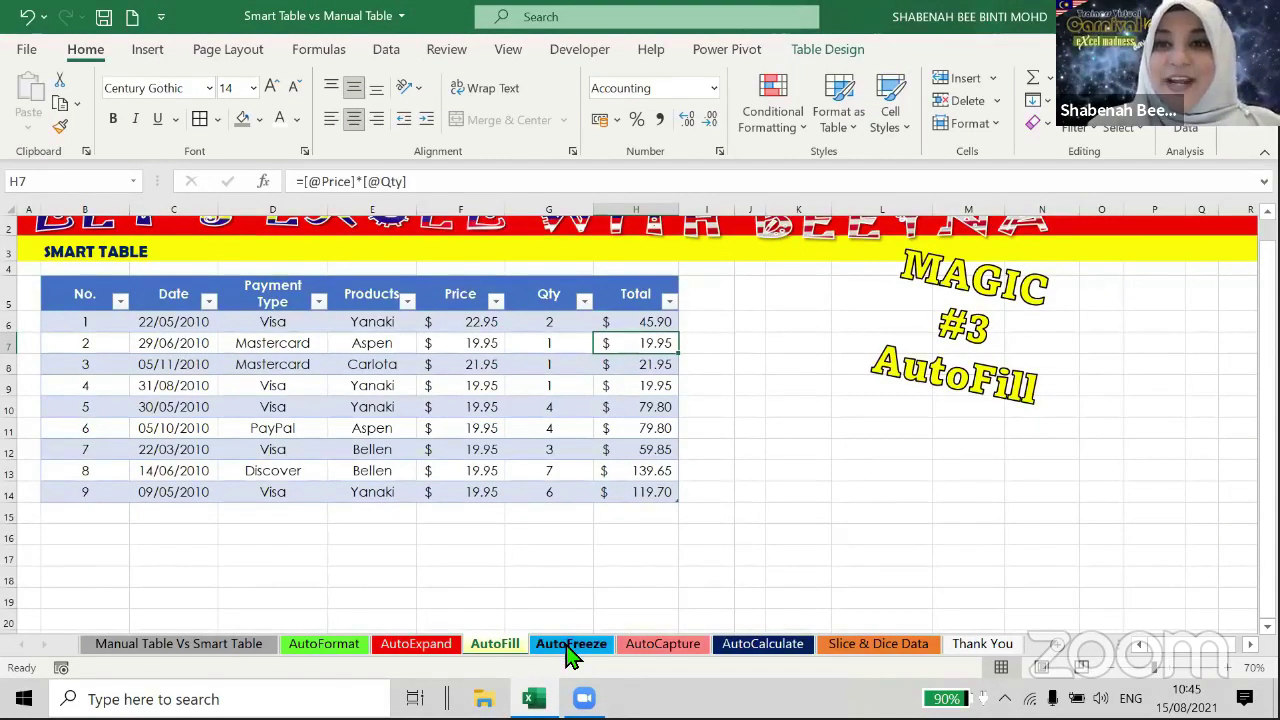
On the AutoFreeze sheet, examine how the smart table's headers are displayed while moving down through its rows with a table cell active.
{"action": "left_click", "coordinate": [570, 648]}
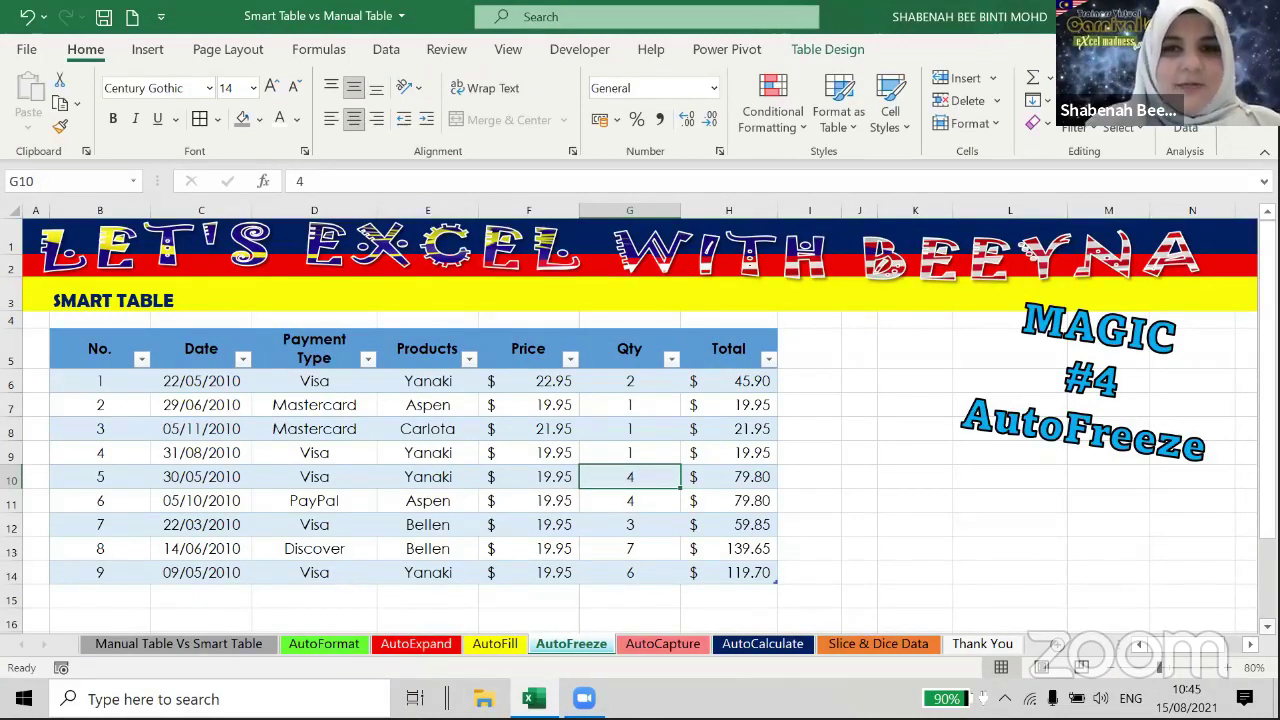
{"action": "scroll", "coordinate": [639, 425], "scroll_direction": "down", "scroll_amount": 3}
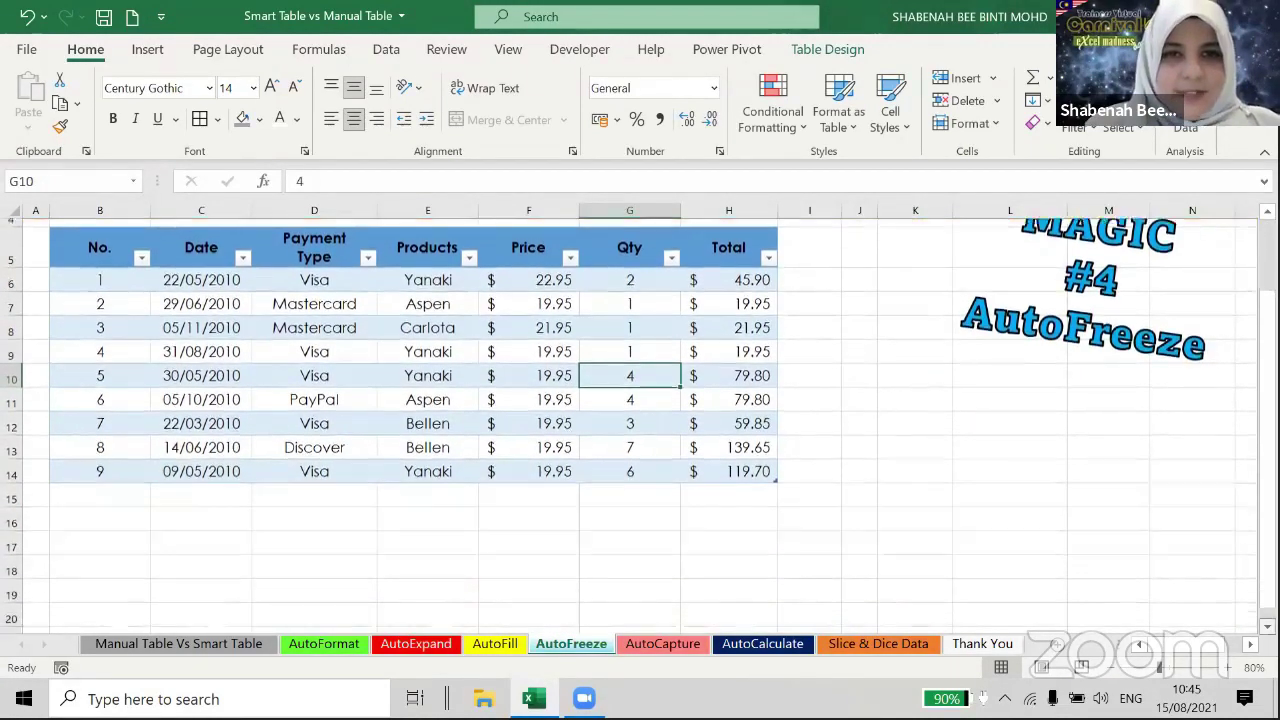
{"action": "scroll", "coordinate": [639, 425], "scroll_direction": "down", "scroll_amount": 1}
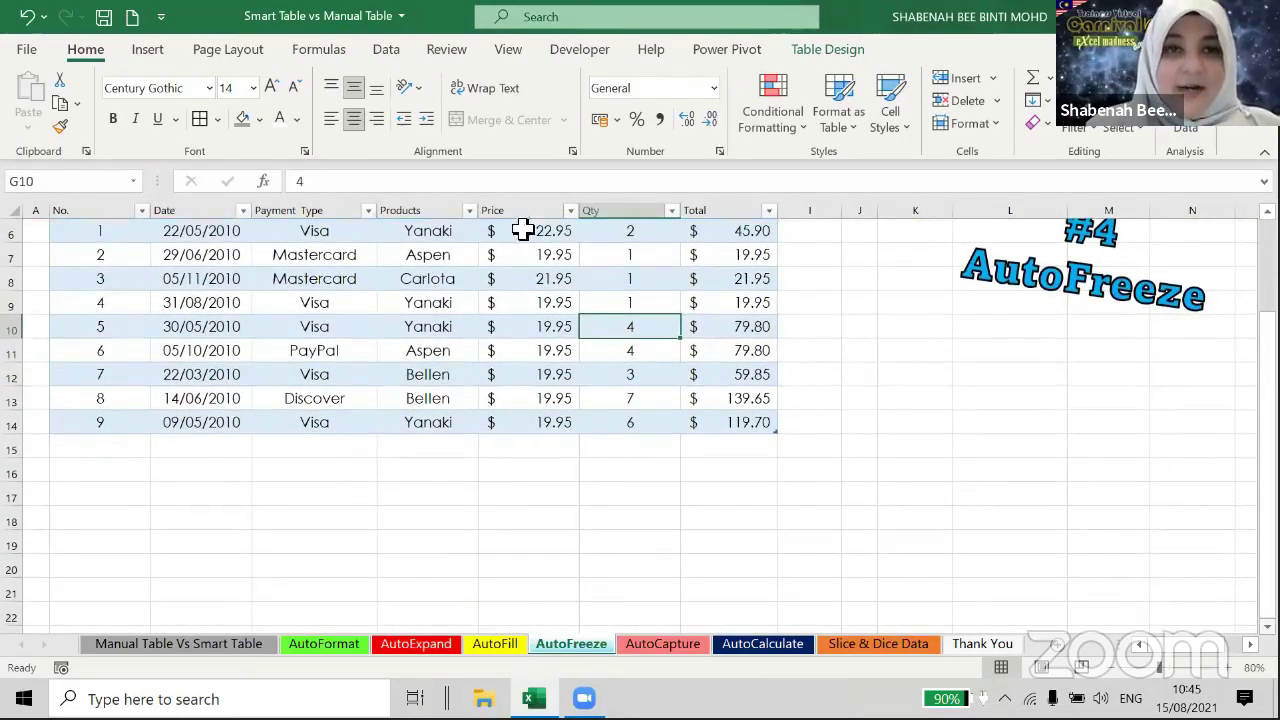
{"action": "scroll", "coordinate": [394, 242], "scroll_direction": "up", "scroll_amount": 5}
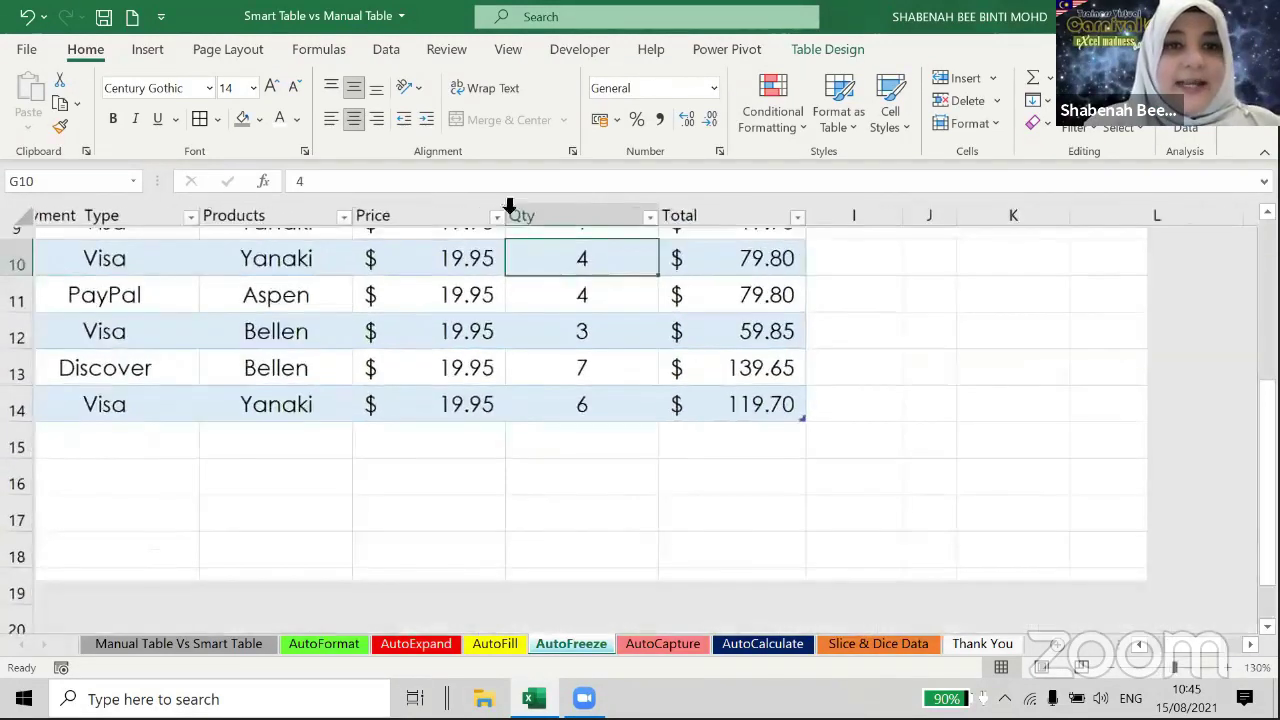
{"action": "scroll", "coordinate": [510, 207], "scroll_direction": "up", "scroll_amount": 1}
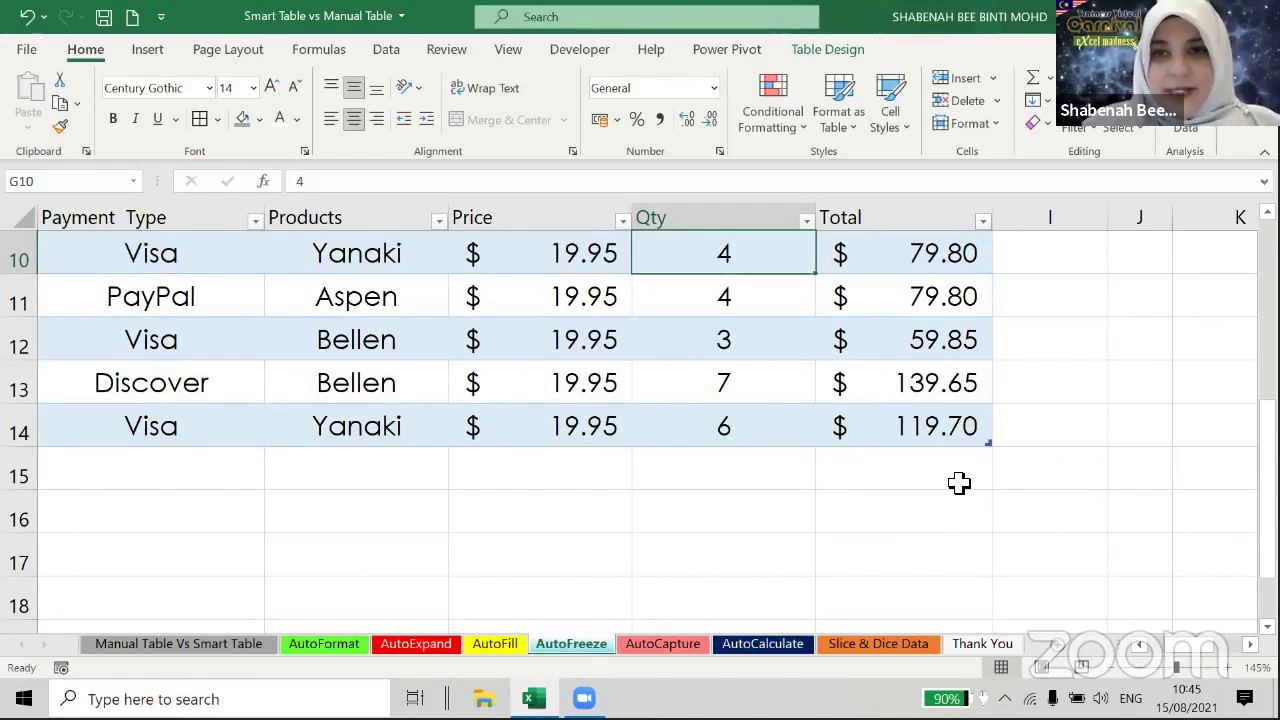
{"action": "scroll", "coordinate": [638, 426], "scroll_direction": "down", "scroll_amount": 1}
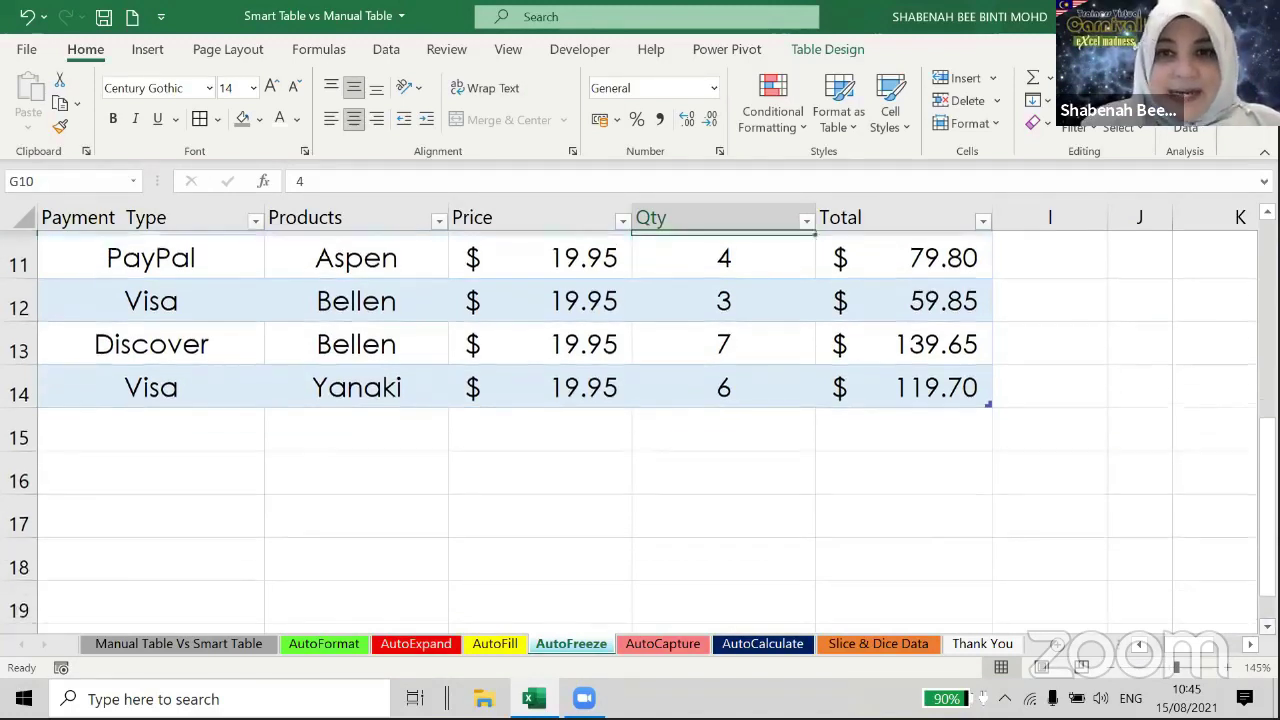
{"action": "scroll", "coordinate": [686, 269], "scroll_direction": "down", "scroll_amount": 1}
{"action": "scroll", "coordinate": [686, 269], "scroll_direction": "down", "scroll_amount": 1}
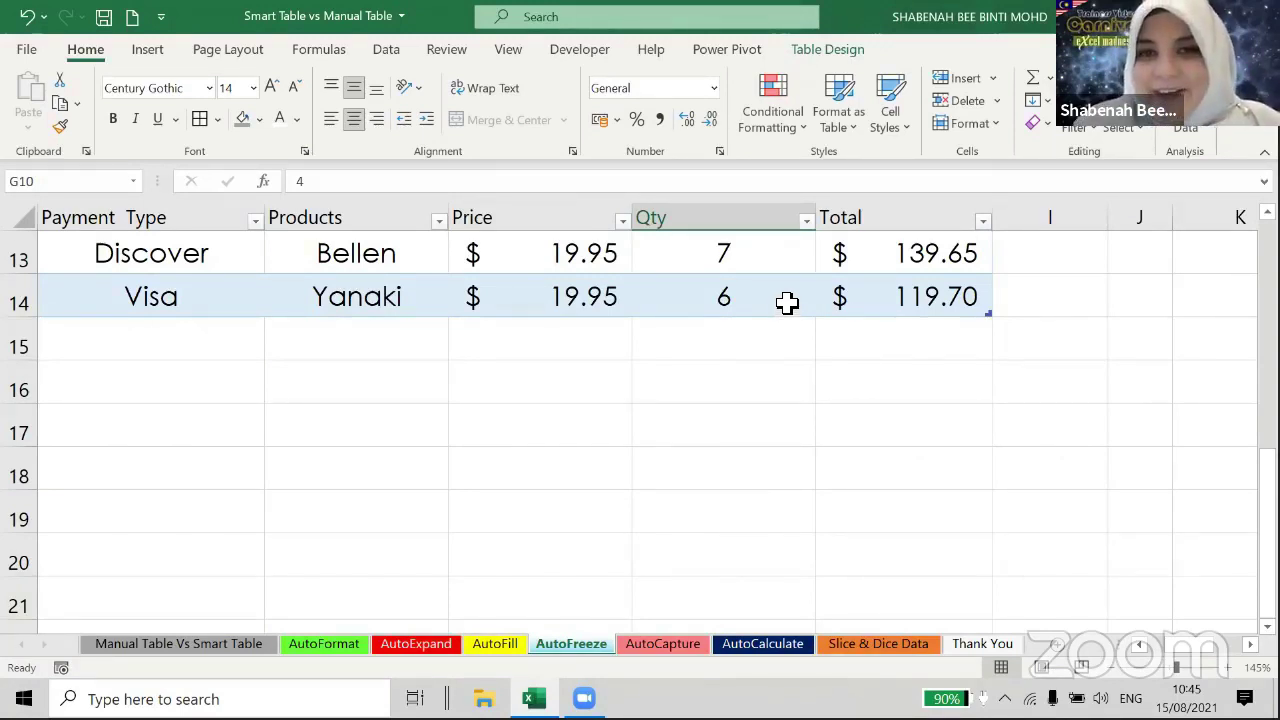
{"action": "scroll", "coordinate": [789, 303], "scroll_direction": "up", "scroll_amount": 4}
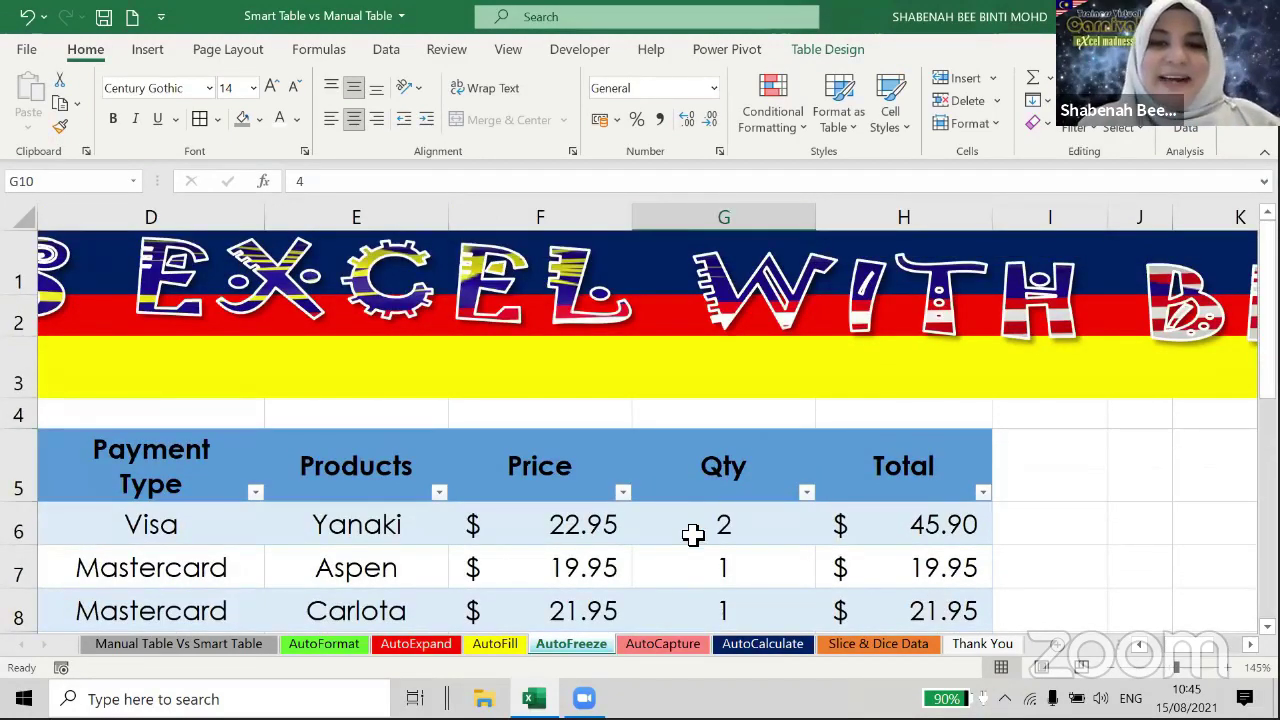
{"action": "scroll", "coordinate": [693, 535], "scroll_direction": "down", "scroll_amount": 1}
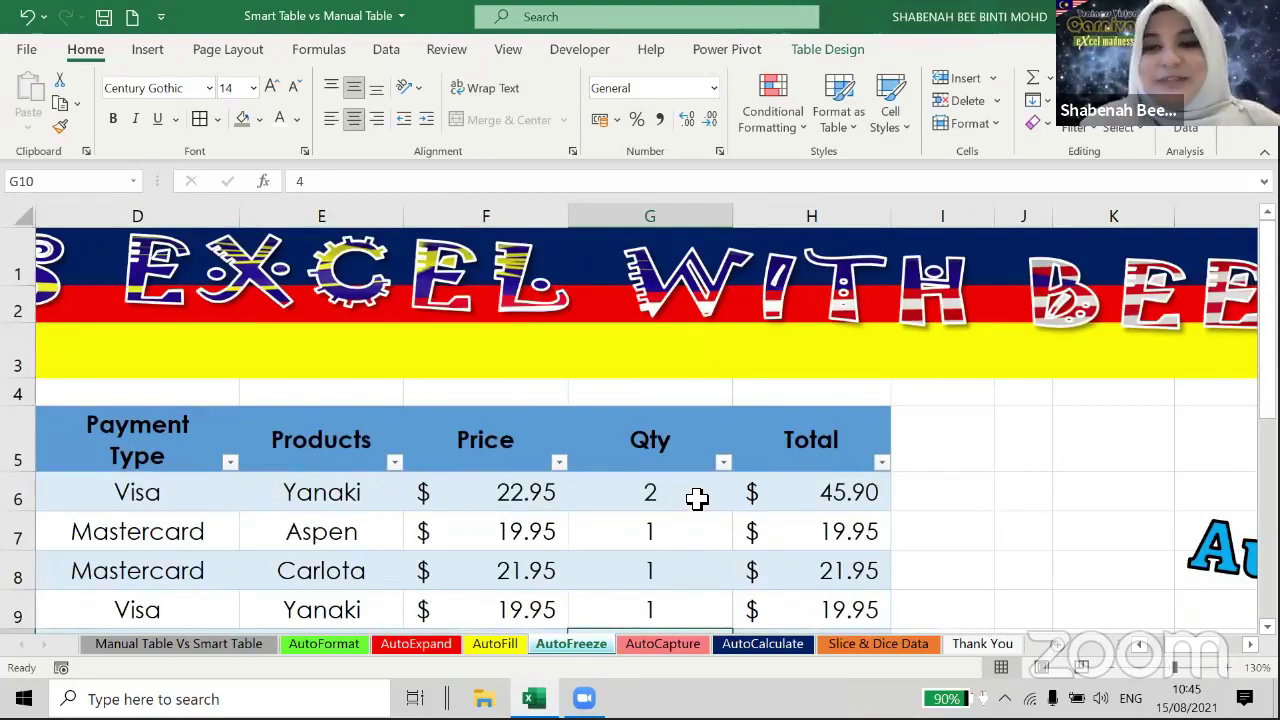
{"action": "scroll", "coordinate": [697, 498], "scroll_direction": "down", "scroll_amount": 2}
{"action": "scroll", "coordinate": [687, 497], "scroll_direction": "down", "scroll_amount": 1}
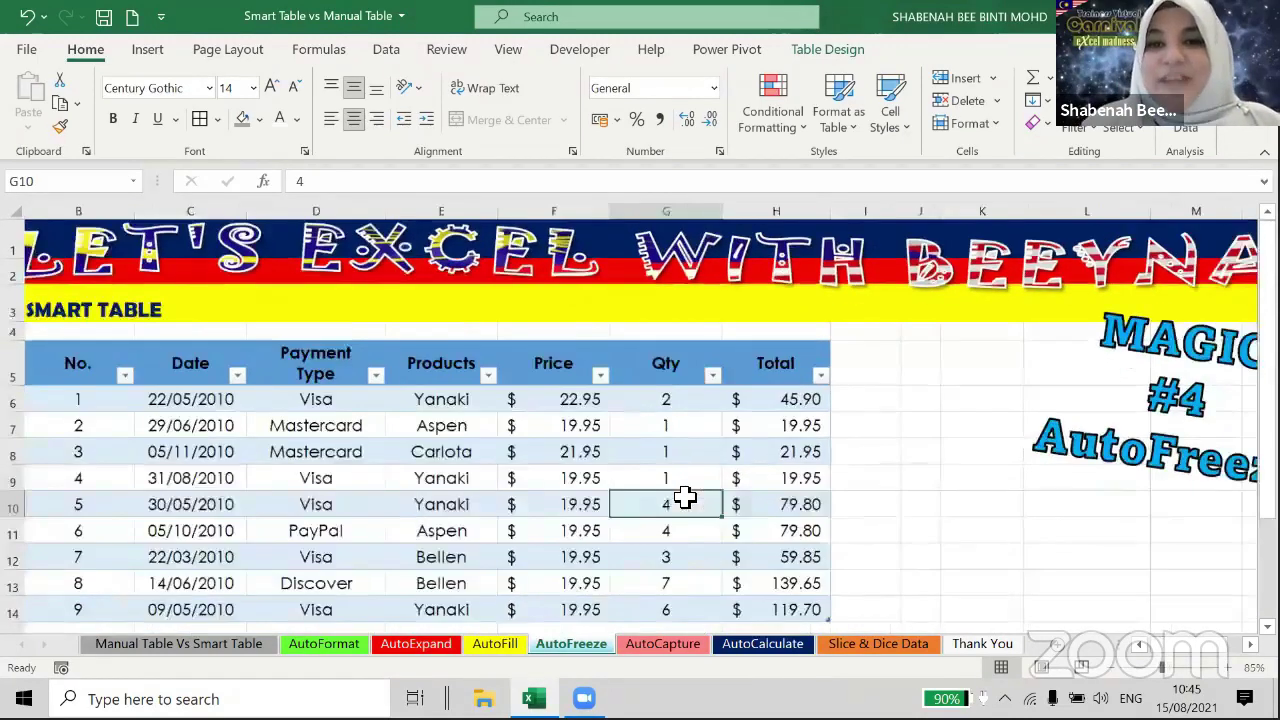
{"action": "scroll", "coordinate": [990, 530], "scroll_direction": "down", "scroll_amount": 1}
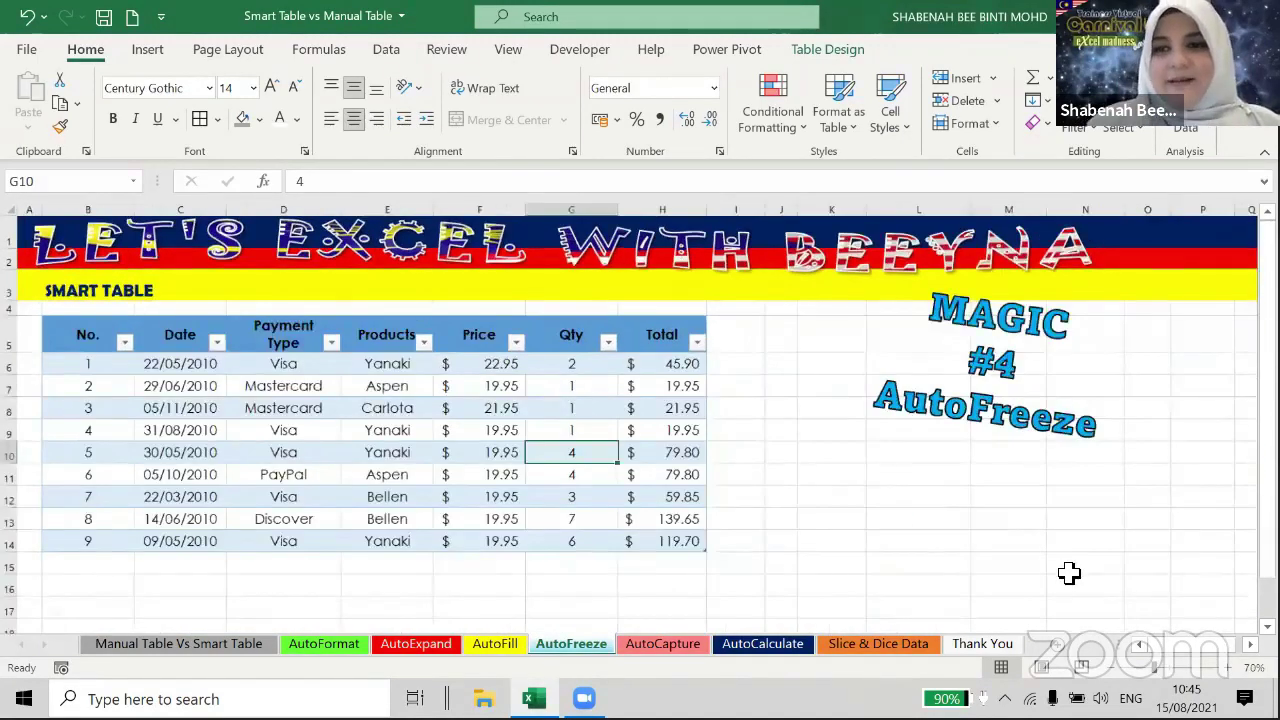
{"action": "scroll", "coordinate": [1069, 572], "scroll_direction": "up", "scroll_amount": 1}
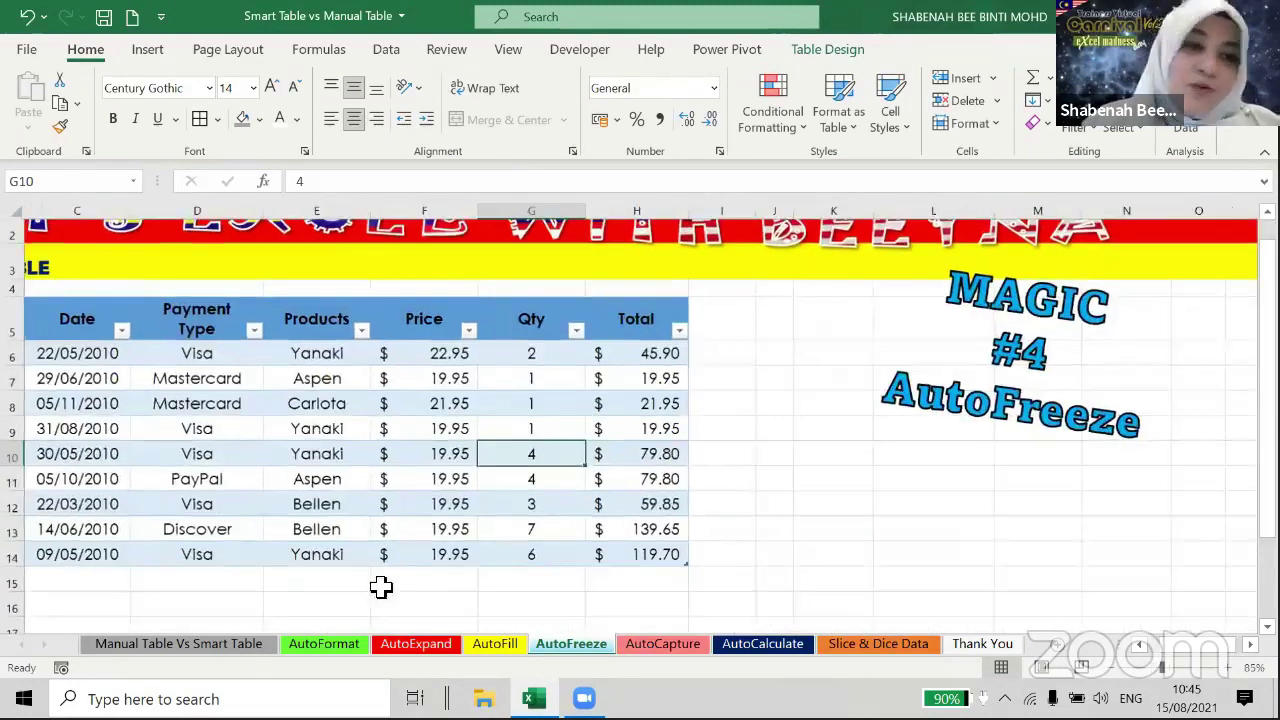
On the Manual Table Vs Smart Table sheet, compare the column headings below the header row with D7 active and J11 active, then return to AutoFreeze.
{"action": "left_click", "coordinate": [178, 644]}
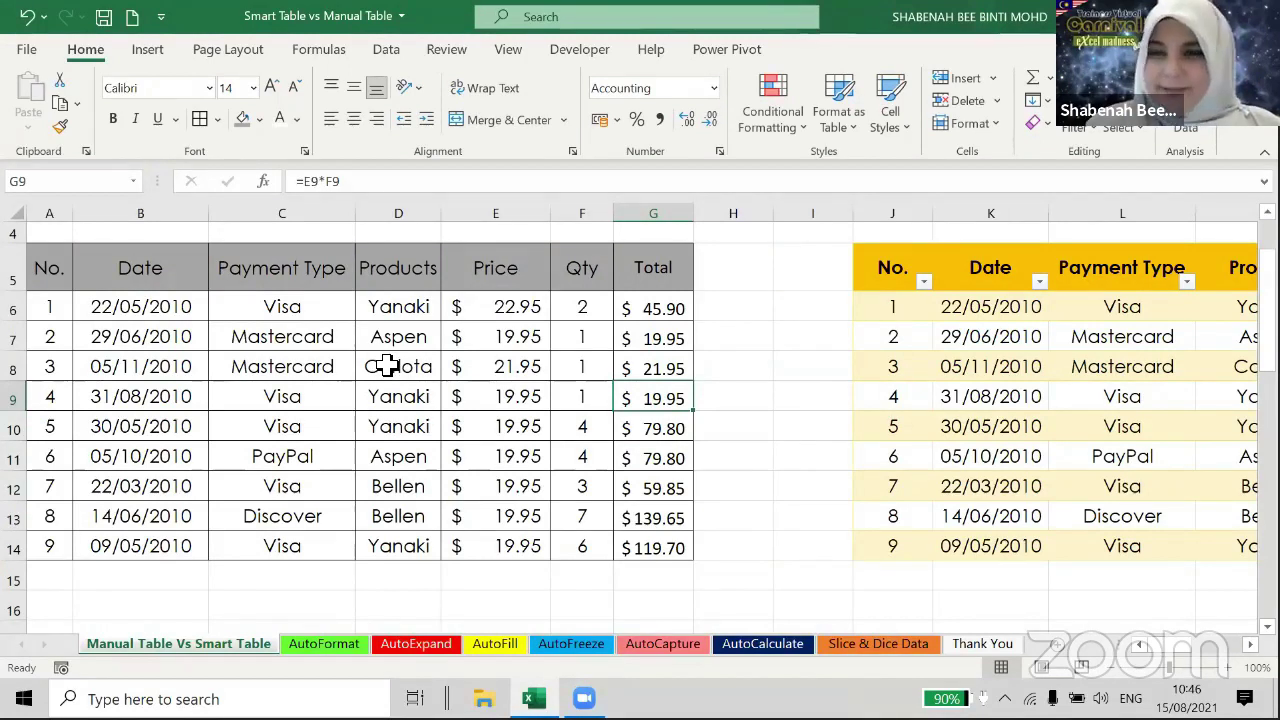
{"action": "left_click", "coordinate": [414, 343]}
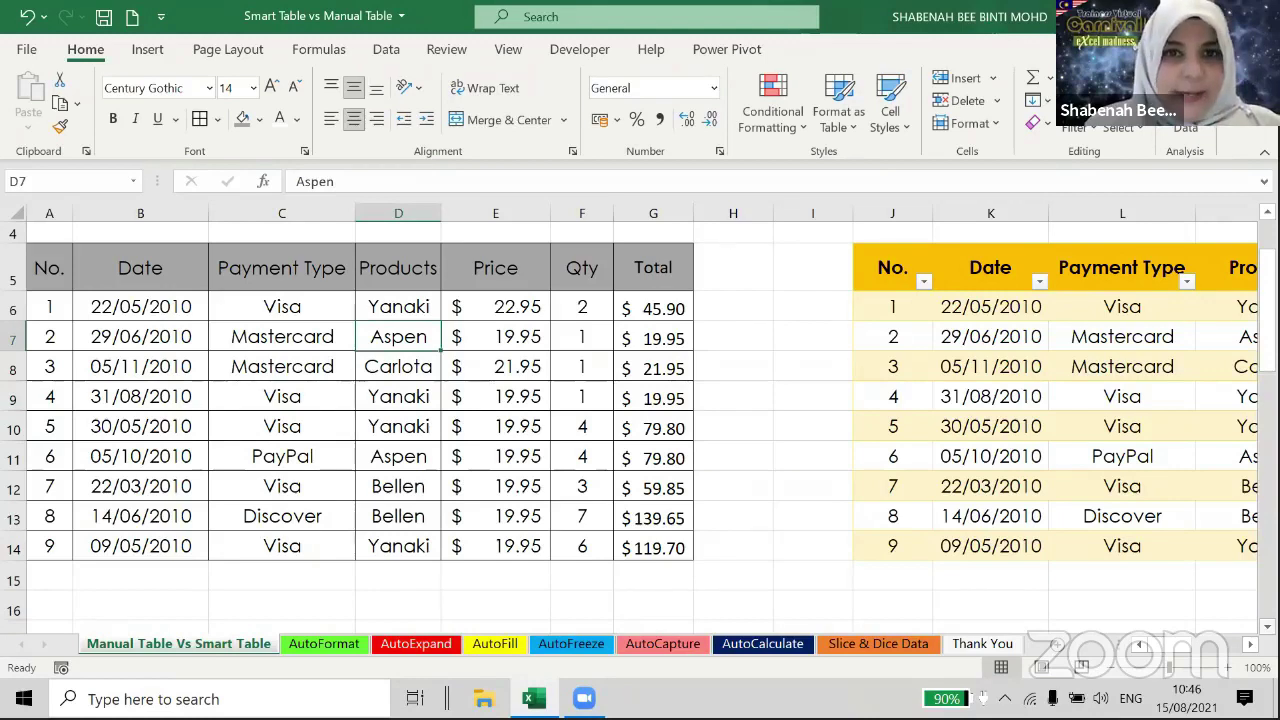
{"action": "scroll", "coordinate": [640, 420], "scroll_direction": "down", "scroll_amount": 5}
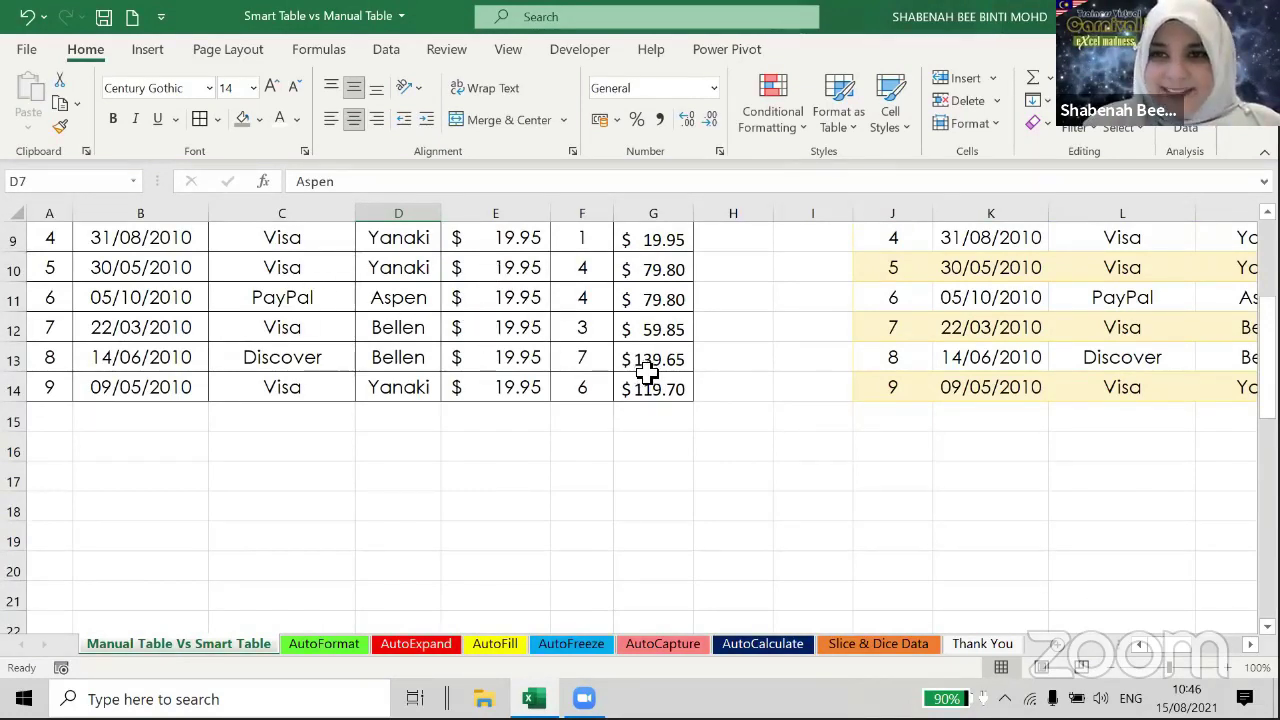
{"action": "left_click", "coordinate": [903, 306]}
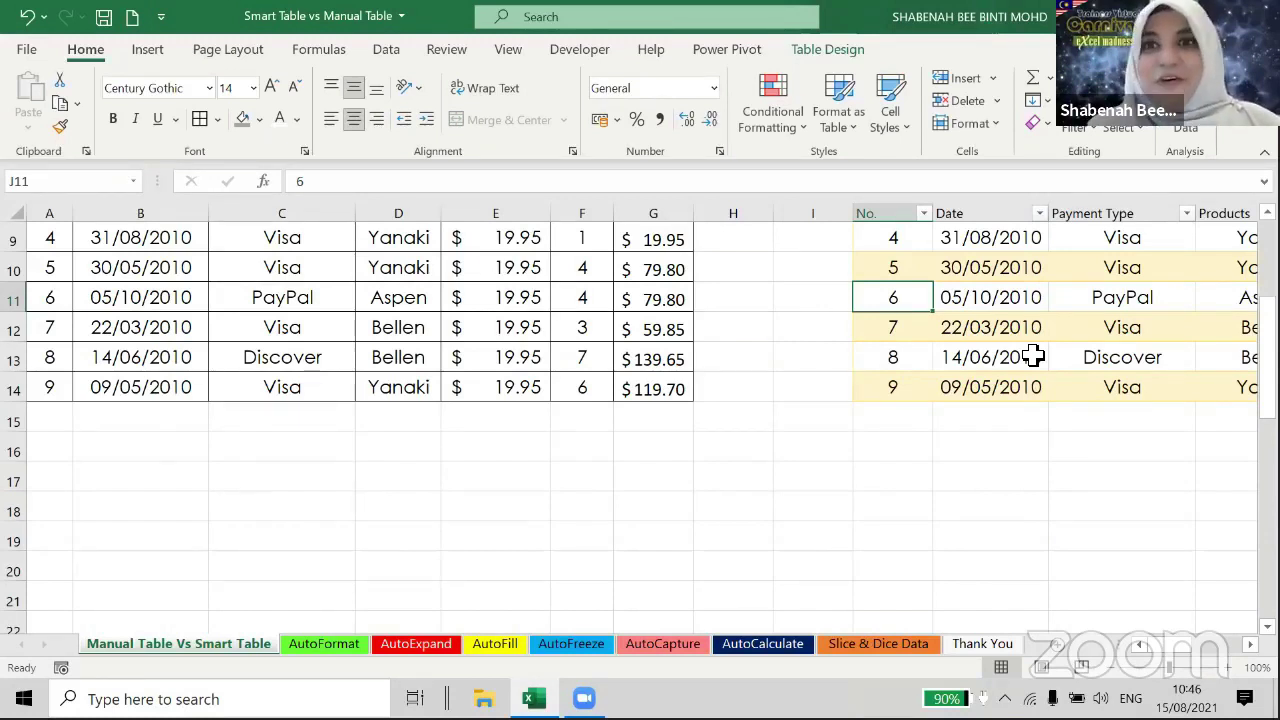
{"action": "left_click", "coordinate": [549, 648]}
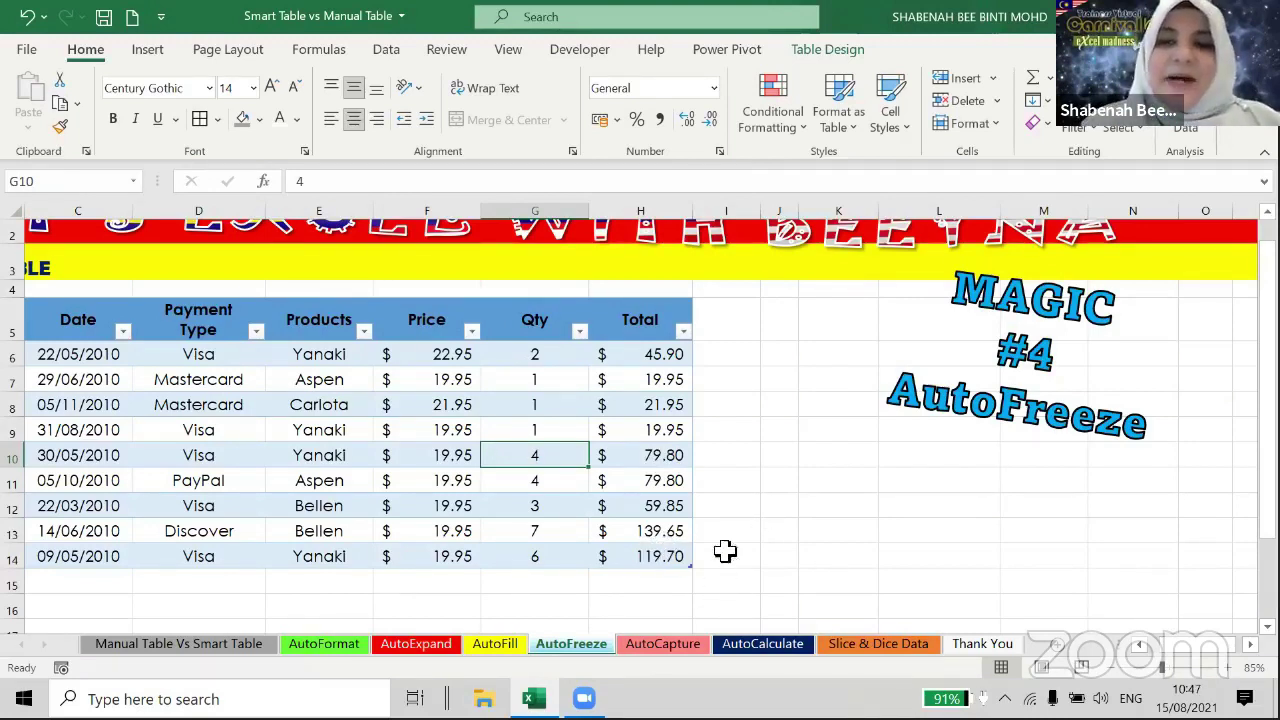
On the AutoCapture sheet, inspect the Grand Total formula in L10 and the Total By Visa formula in L13 with the ranges they reference.
{"action": "left_click", "coordinate": [660, 648]}
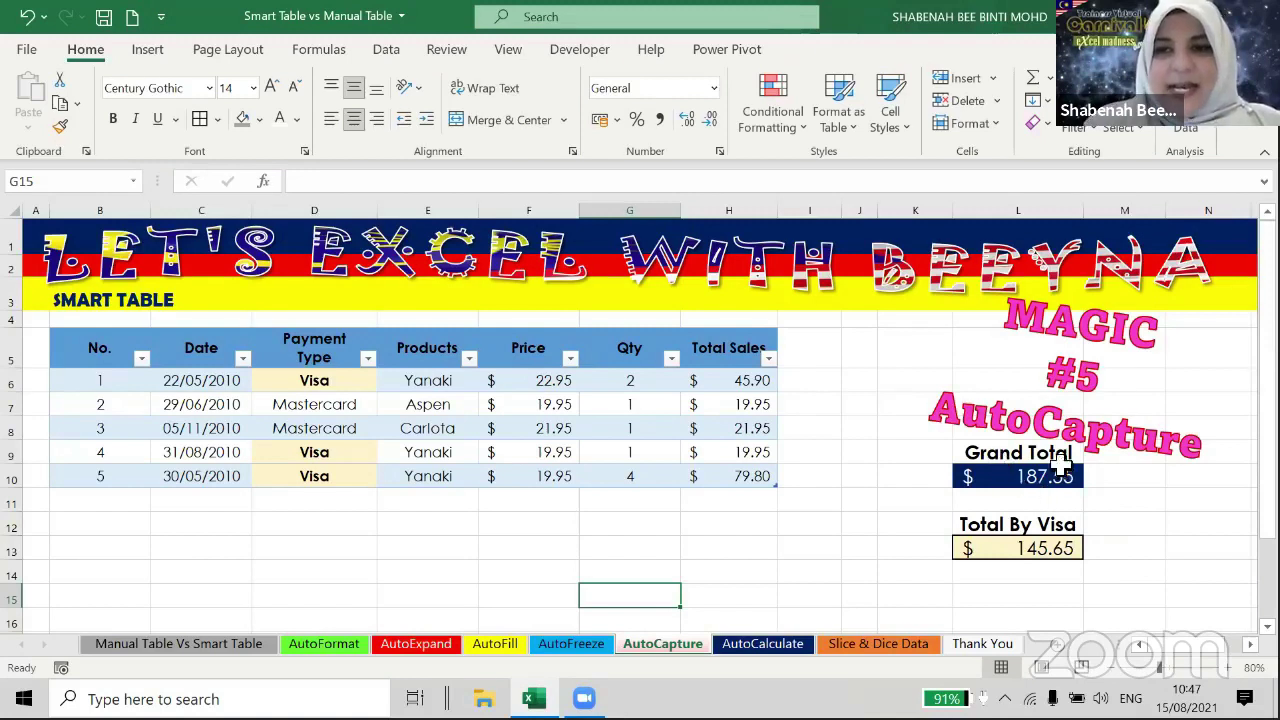
{"action": "left_click", "coordinate": [1038, 480]}
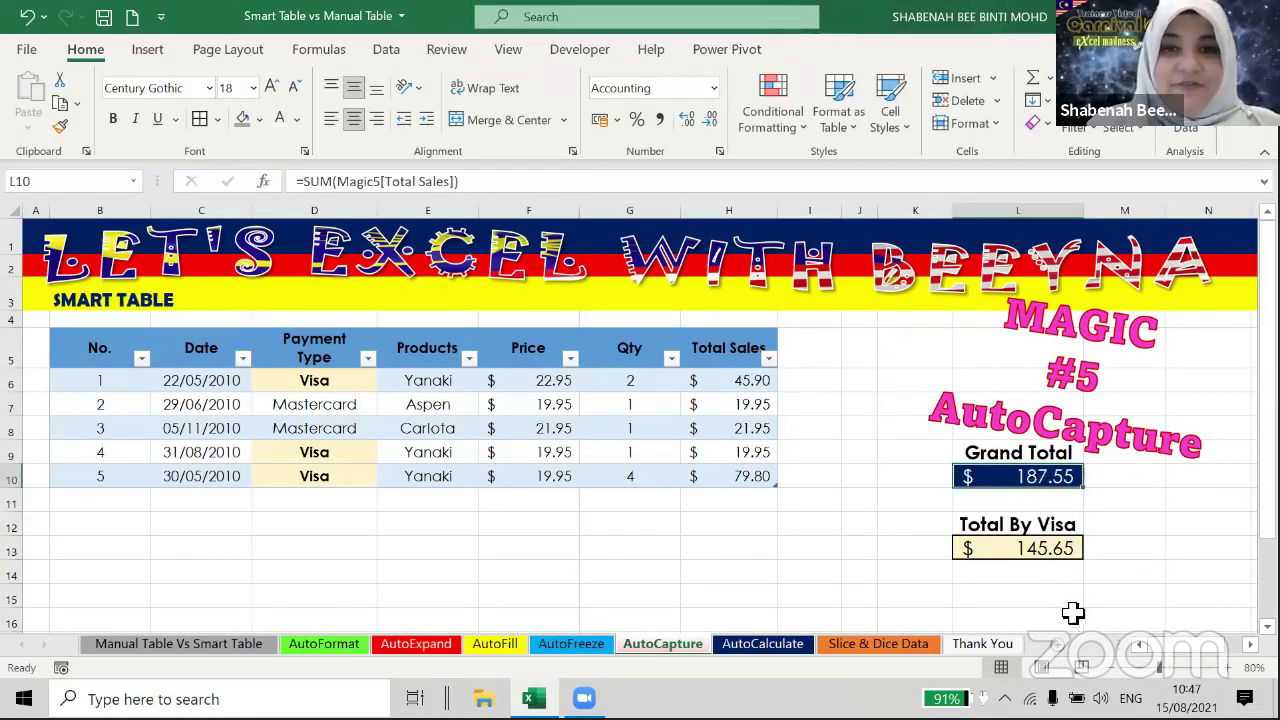
{"action": "double_click", "coordinate": [1018, 478]}
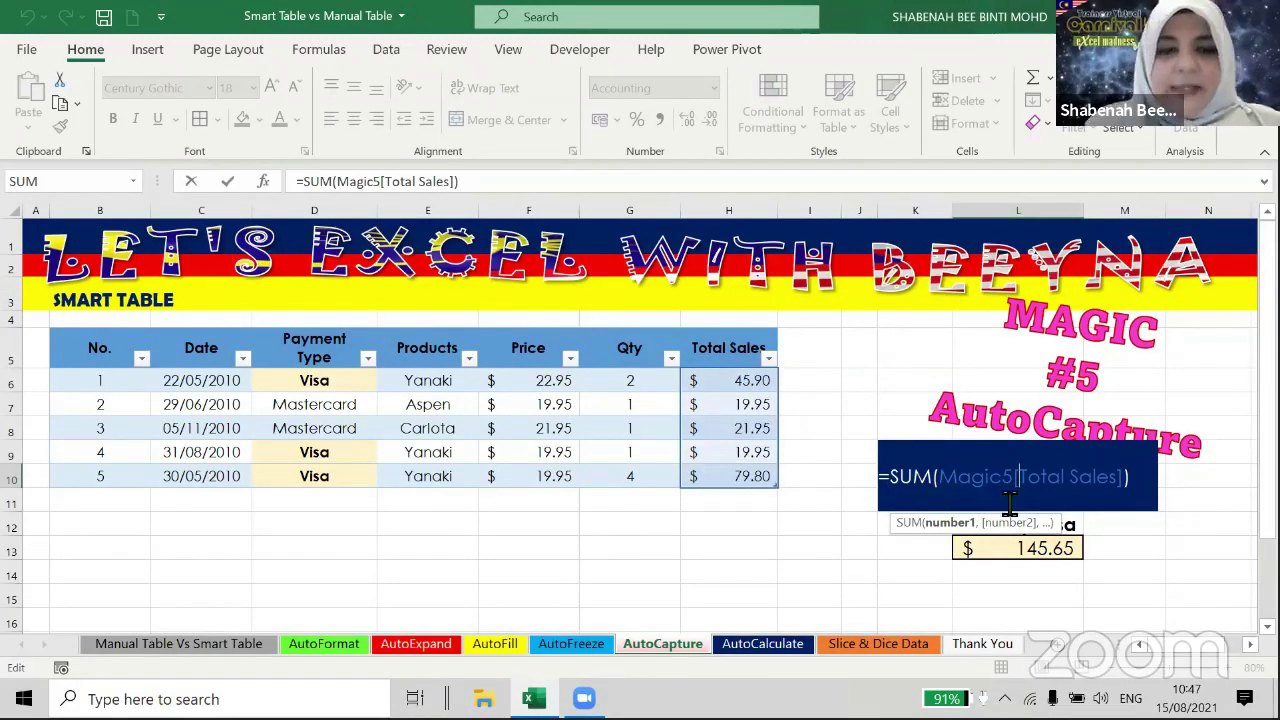
{"action": "key", "text": "Escape"}
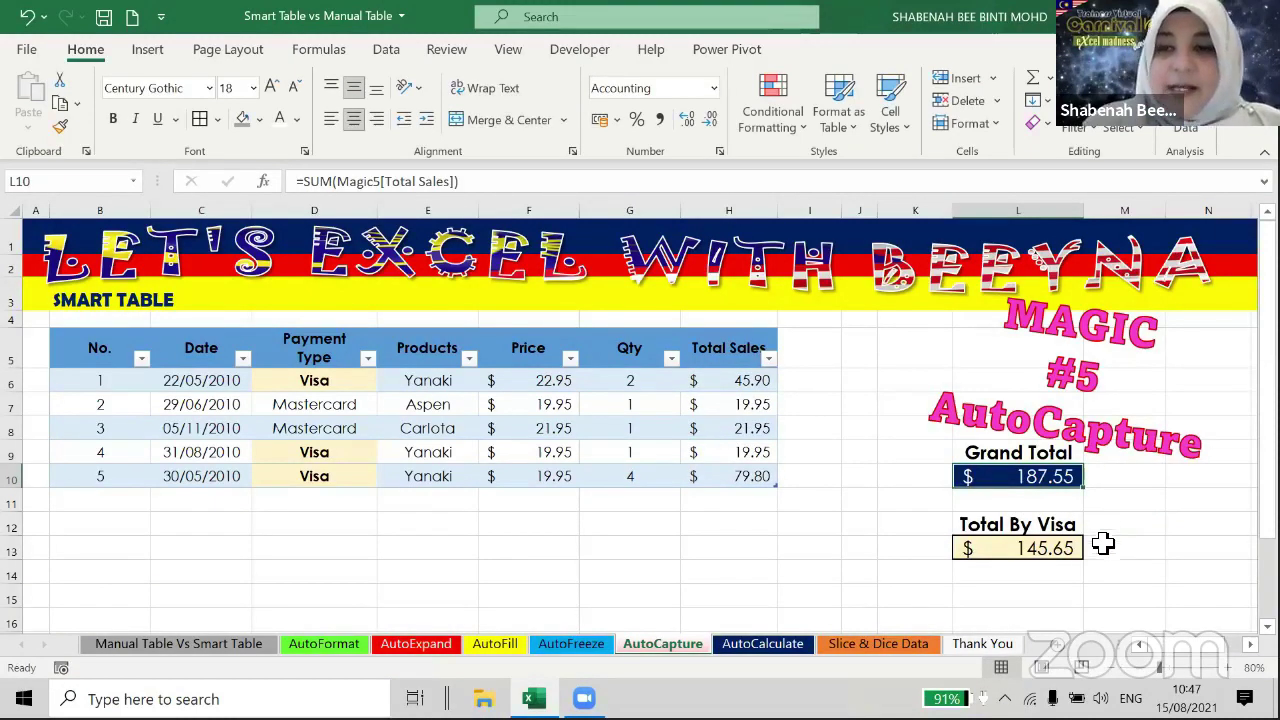
{"action": "double_click", "coordinate": [1040, 549]}
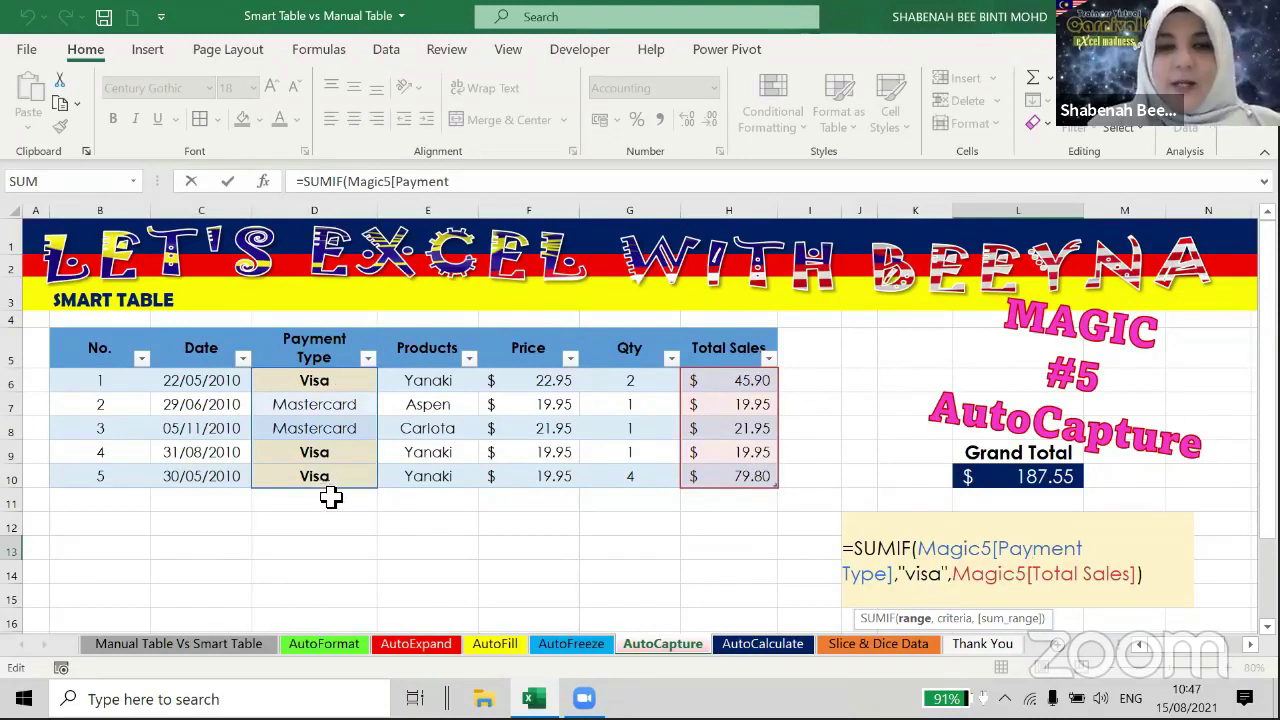
{"action": "key", "text": "ctrl+Return"}
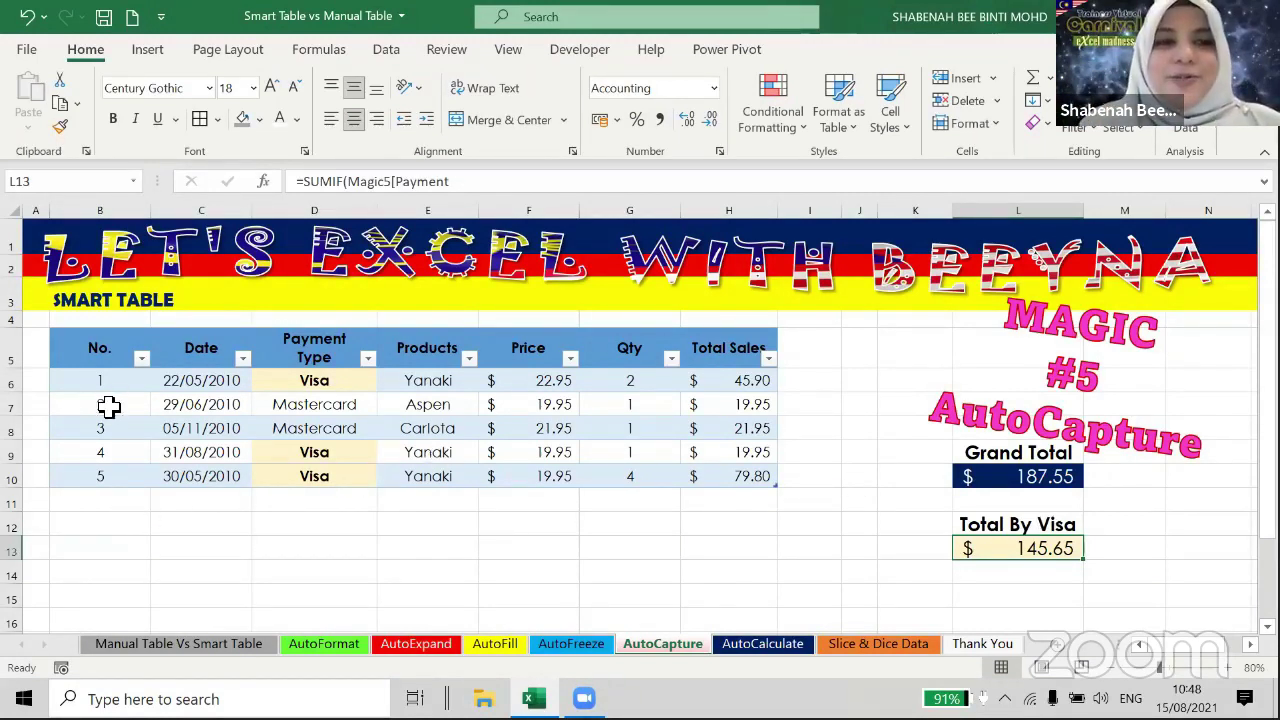
Start a new smart table row in row 11 with No. 6, date 15/8/2021 and payment type Visa.
{"action": "left_click", "coordinate": [109, 500]}
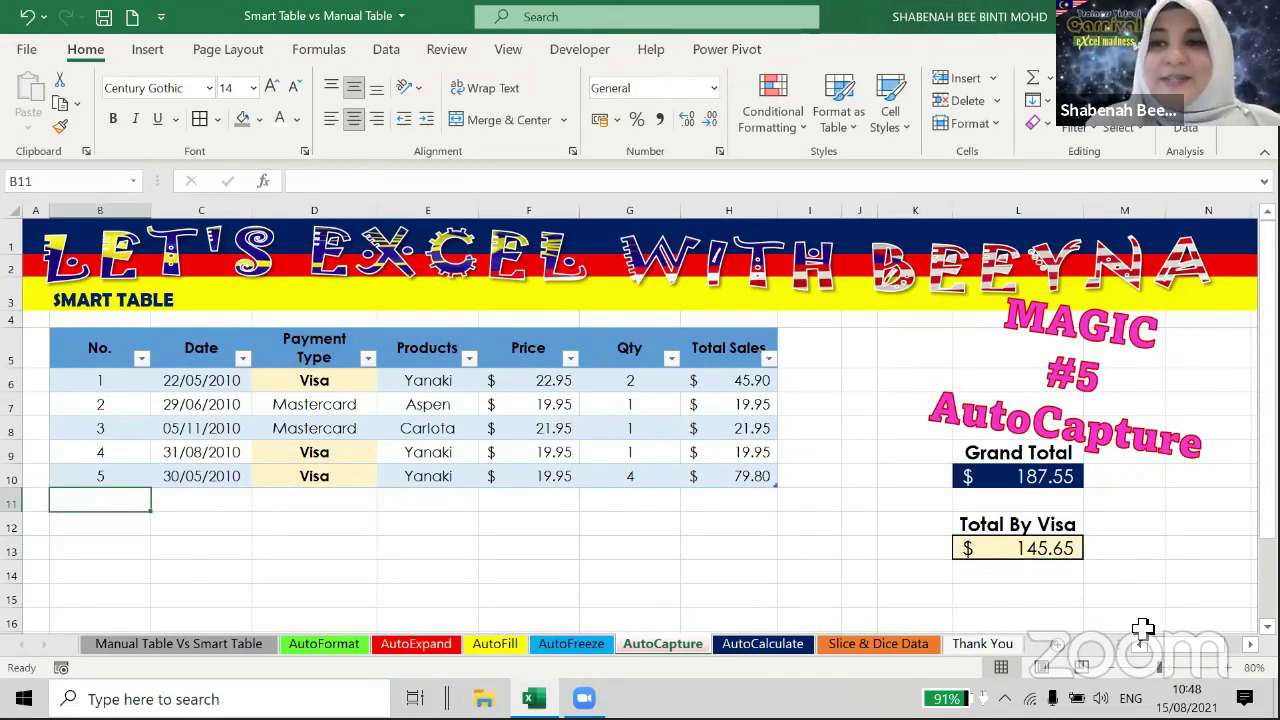
{"action": "type", "text": "6"}
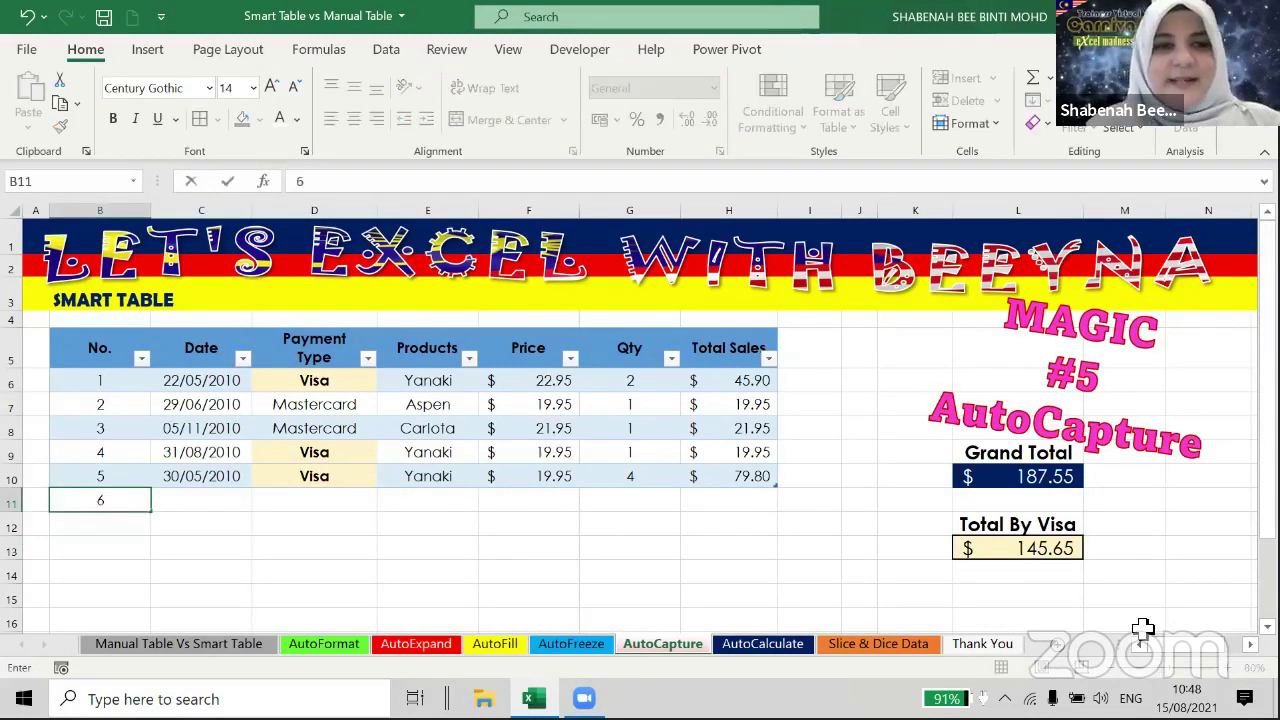
{"action": "key", "text": "Tab"}
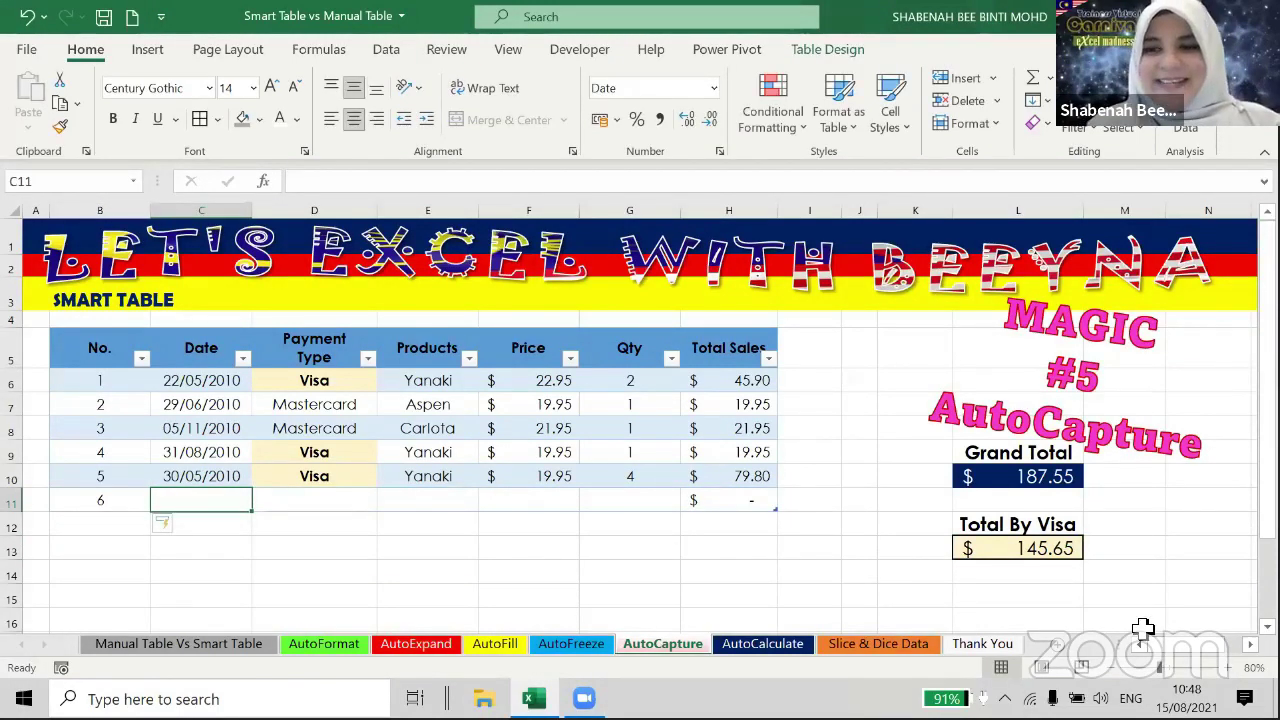
{"action": "type", "text": "15/"}
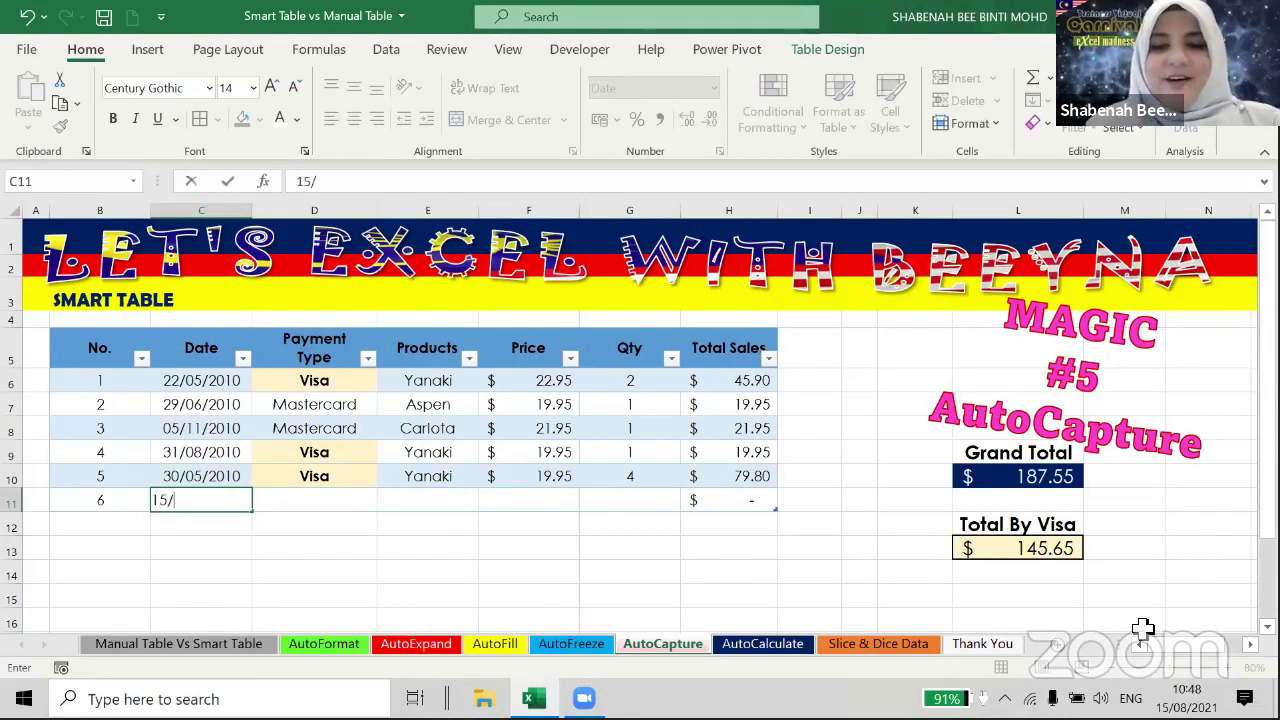
{"action": "type", "text": "08/2021"}
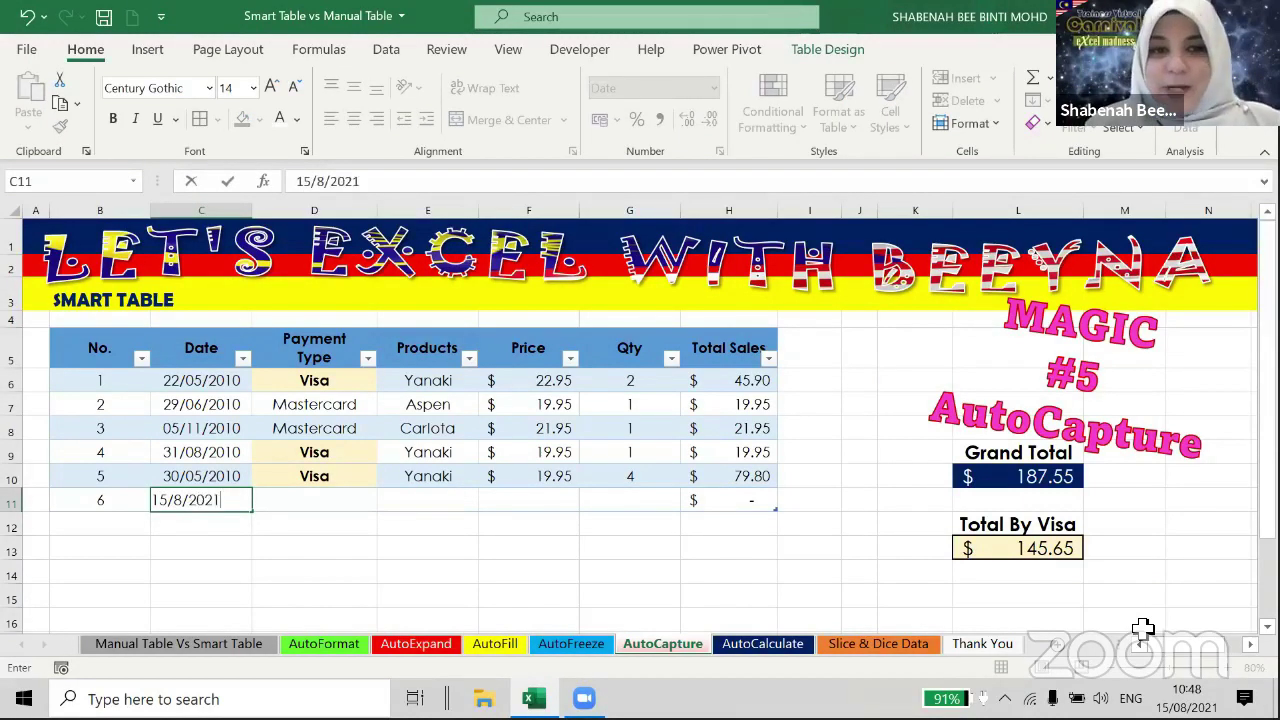
{"action": "key", "text": "Tab"}
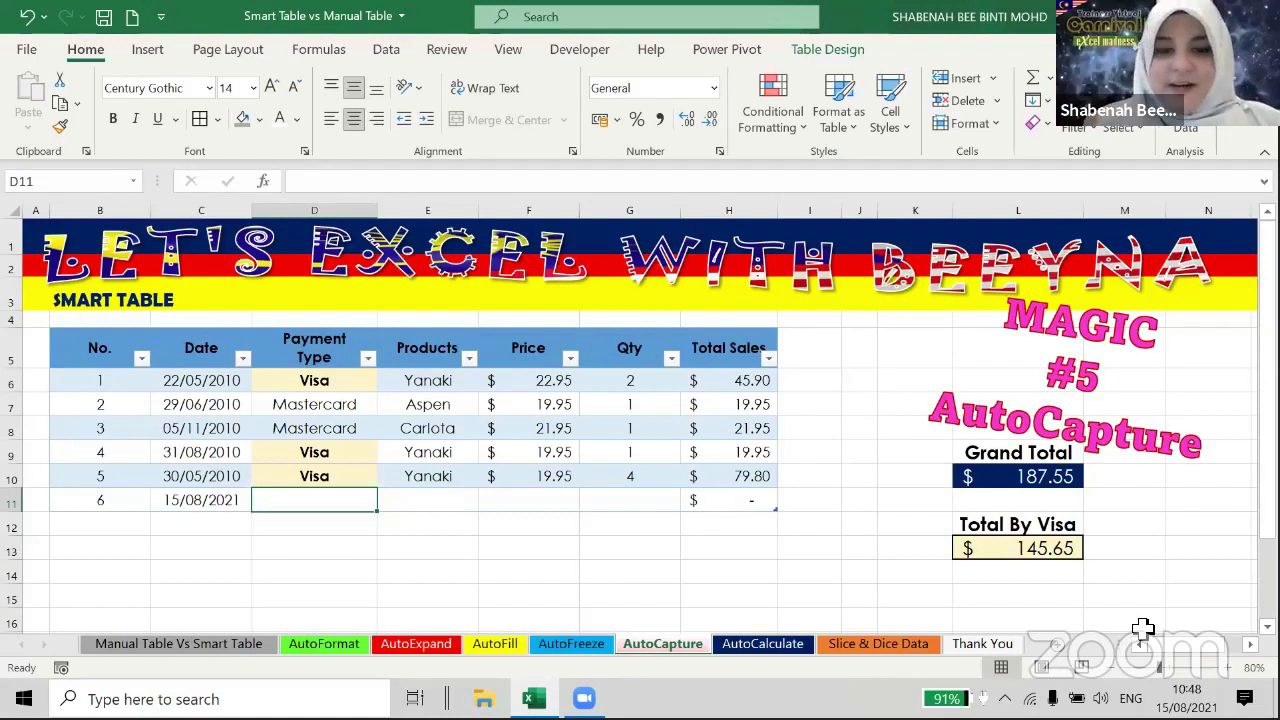
{"action": "type", "text": "V"}
{"action": "key", "text": "Tab"}
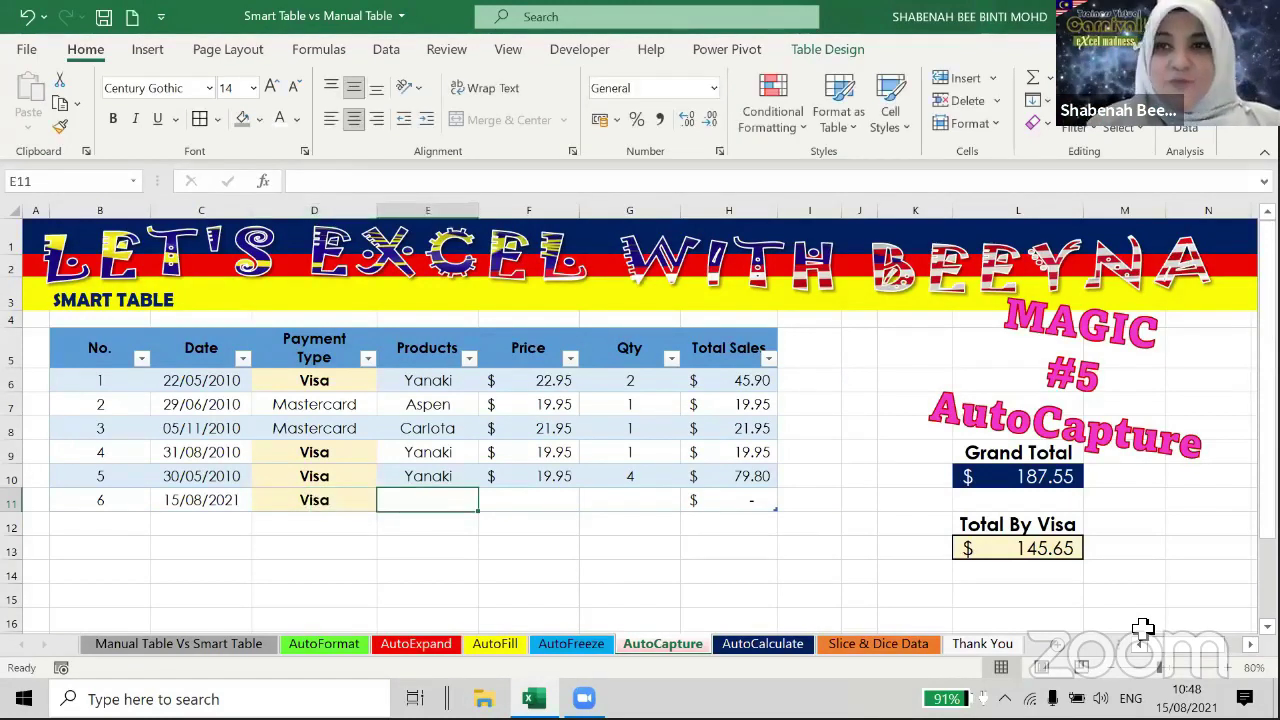
Complete row 11 with product Yanaki, price 100 and quantity 2.
{"action": "type", "text": "Yanaki"}
{"action": "key", "text": "Tab"}
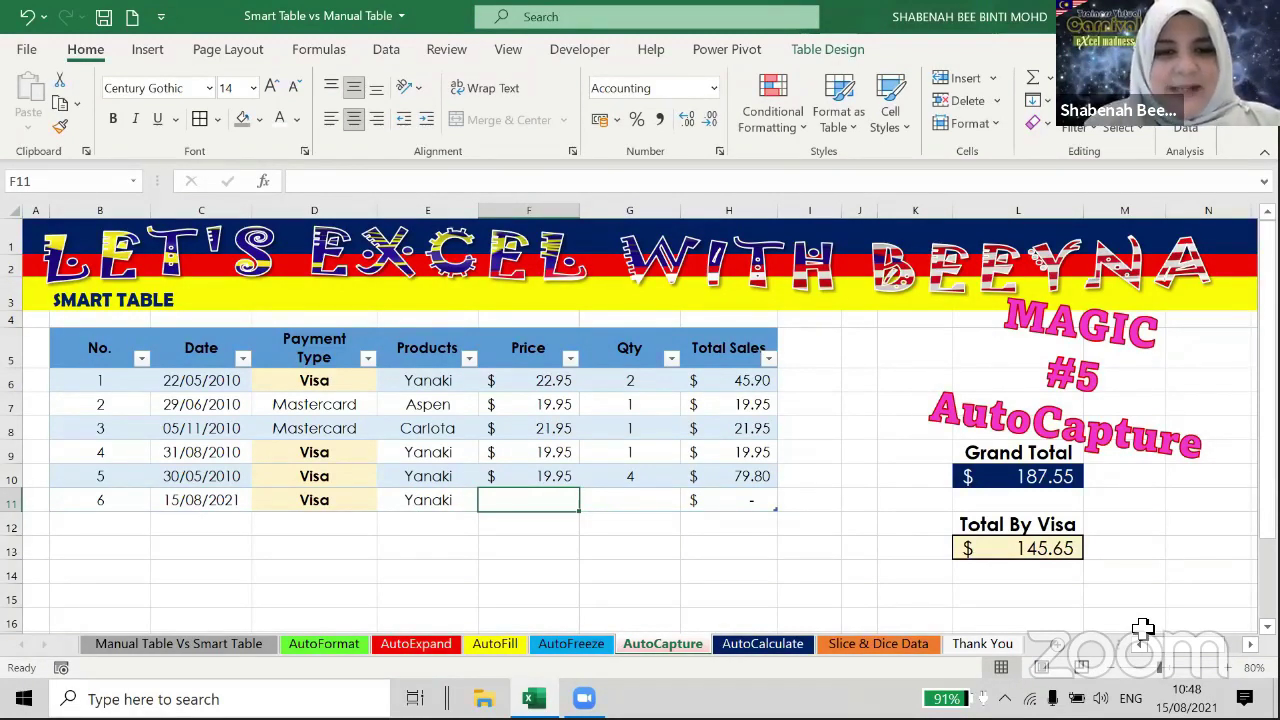
{"action": "type", "text": "100"}
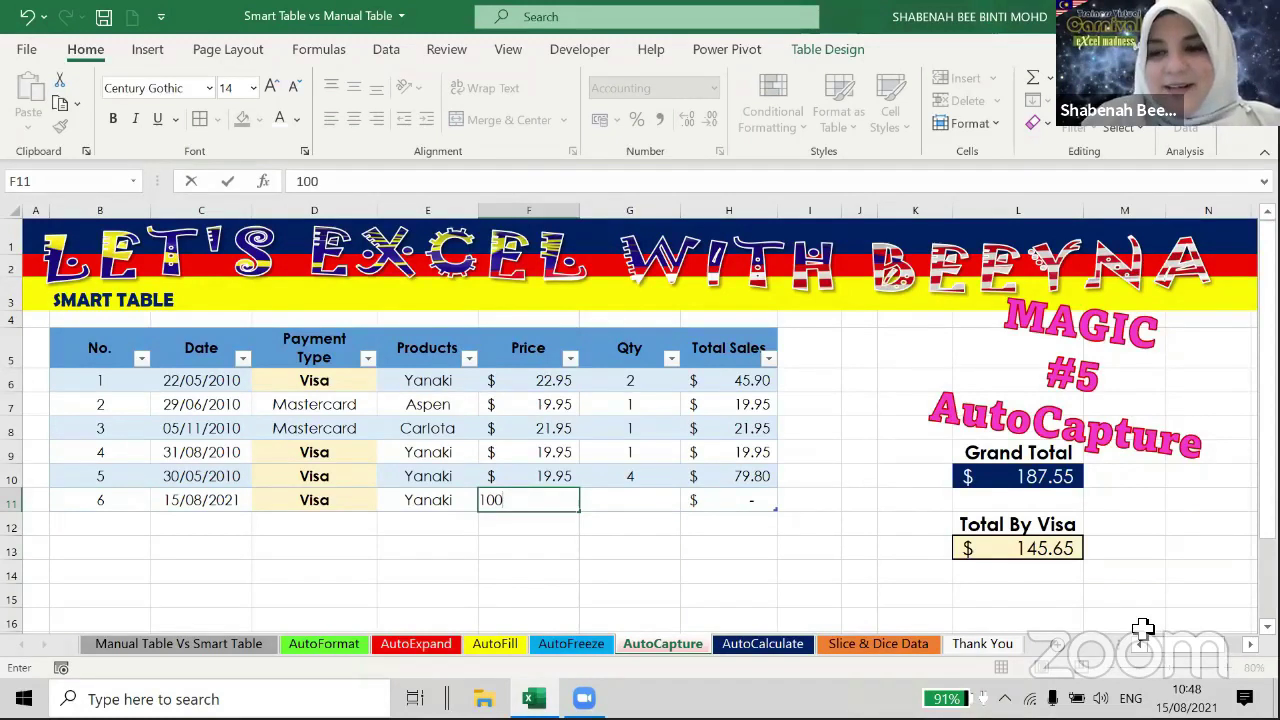
{"action": "key", "text": "Tab"}
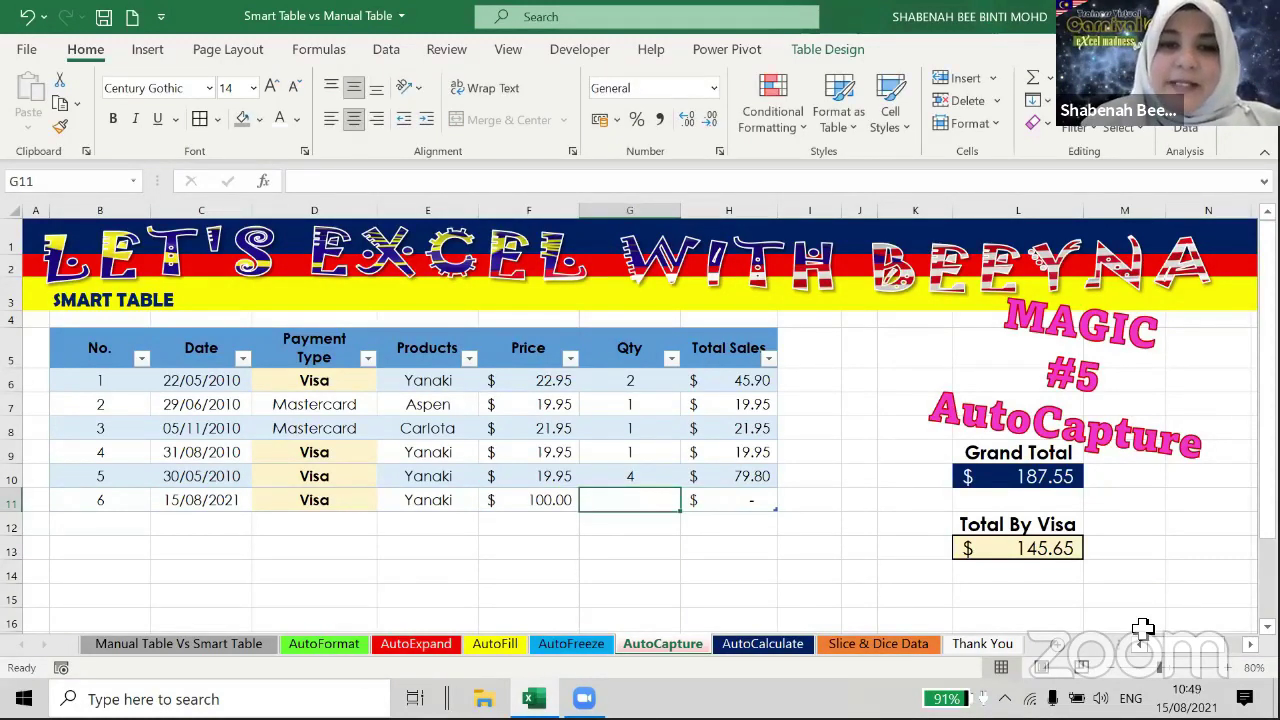
{"action": "type", "text": "2"}
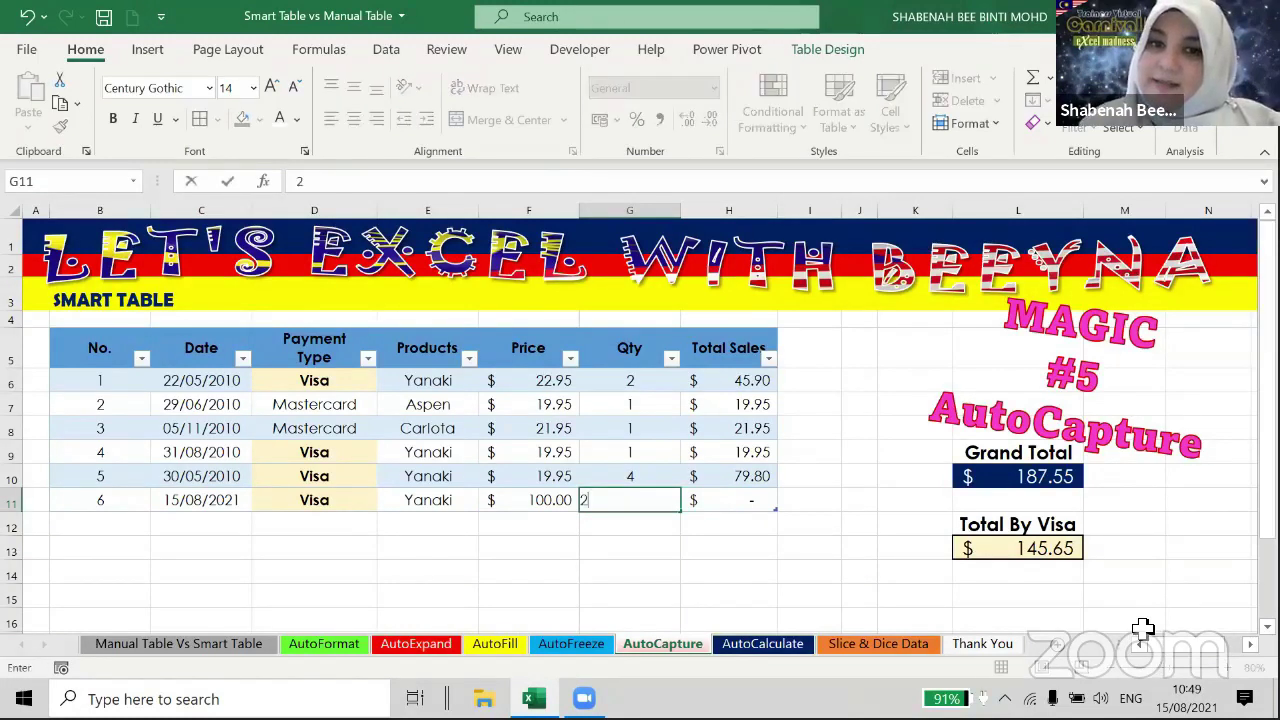
{"action": "key", "text": "Tab"}
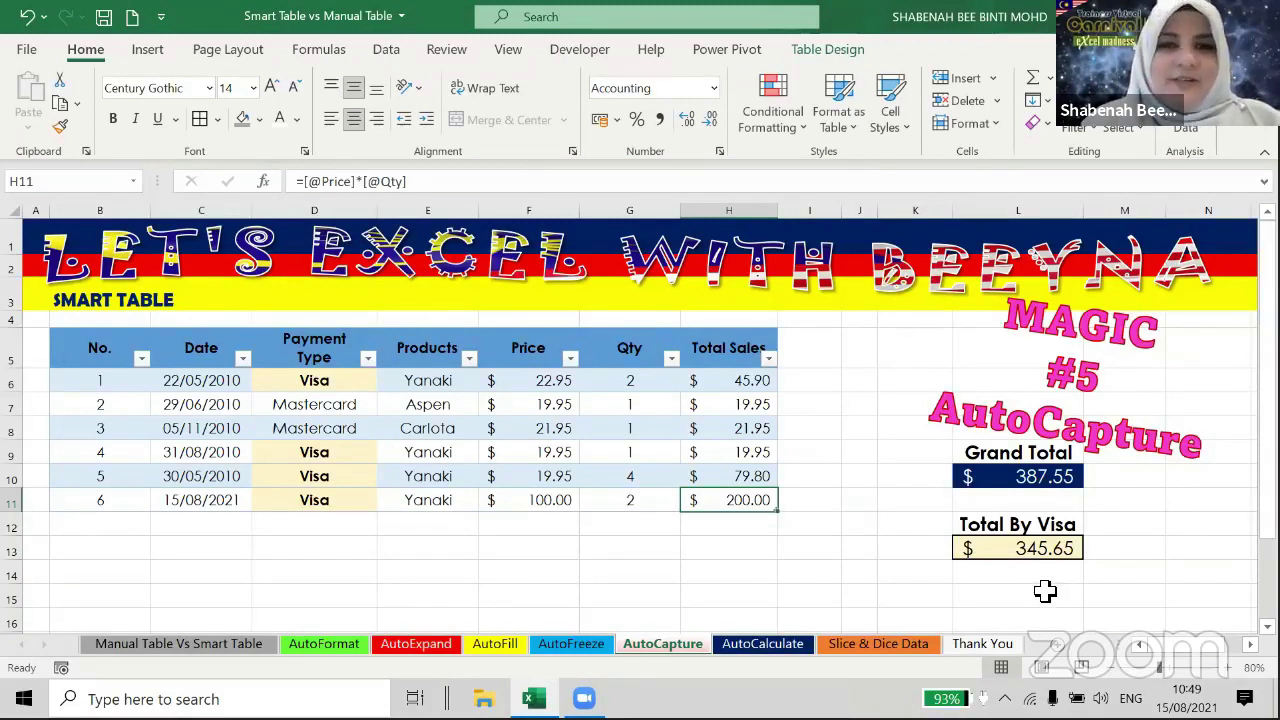
Inspect the Grand Total formula in L10 and the Total Sales range it references.
{"action": "left_click", "coordinate": [988, 476]}
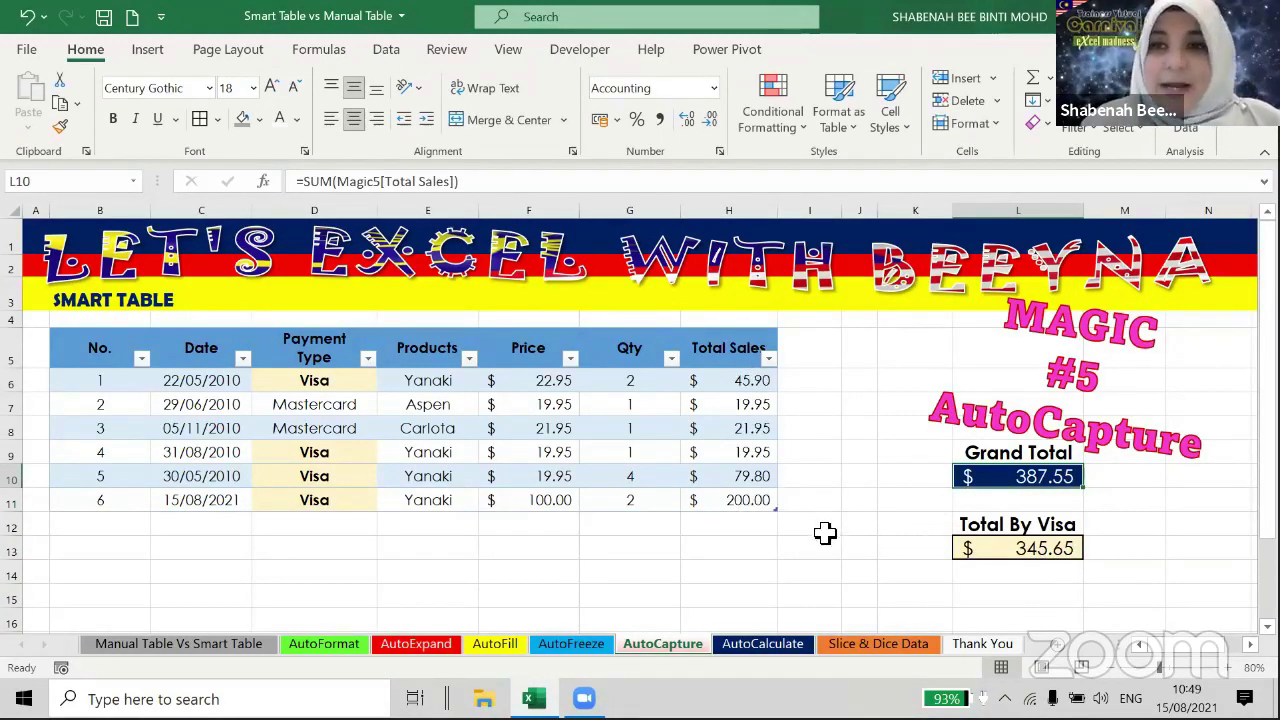
{"action": "double_click", "coordinate": [1006, 480]}
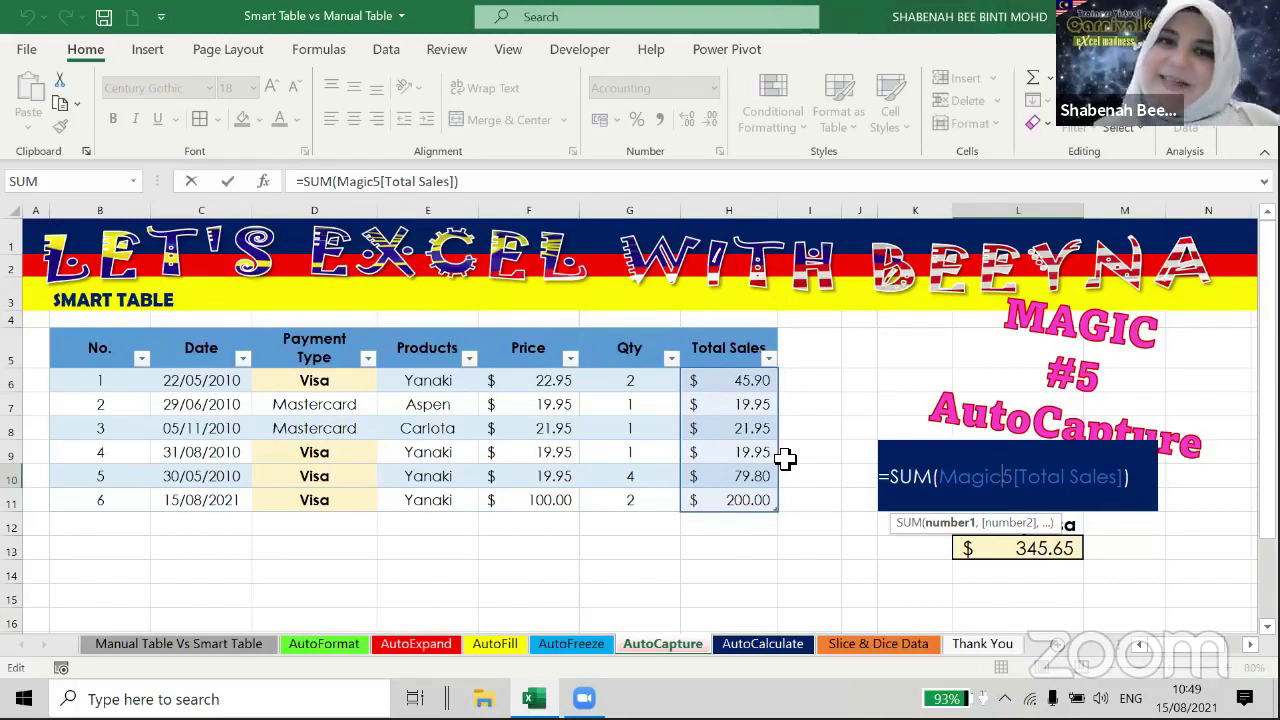
{"action": "key", "text": "ctrl+Return"}
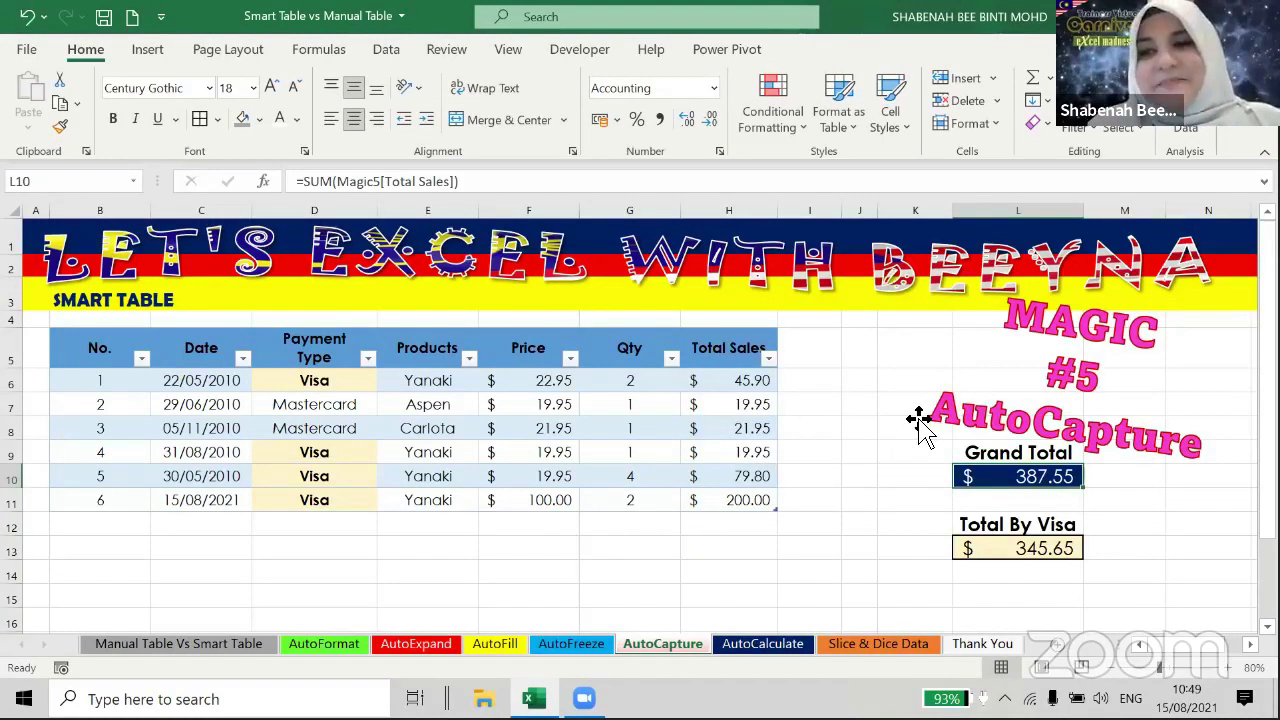
On the AutoCalculate sheet, add a total row to the smart table.
{"action": "left_click", "coordinate": [760, 644]}
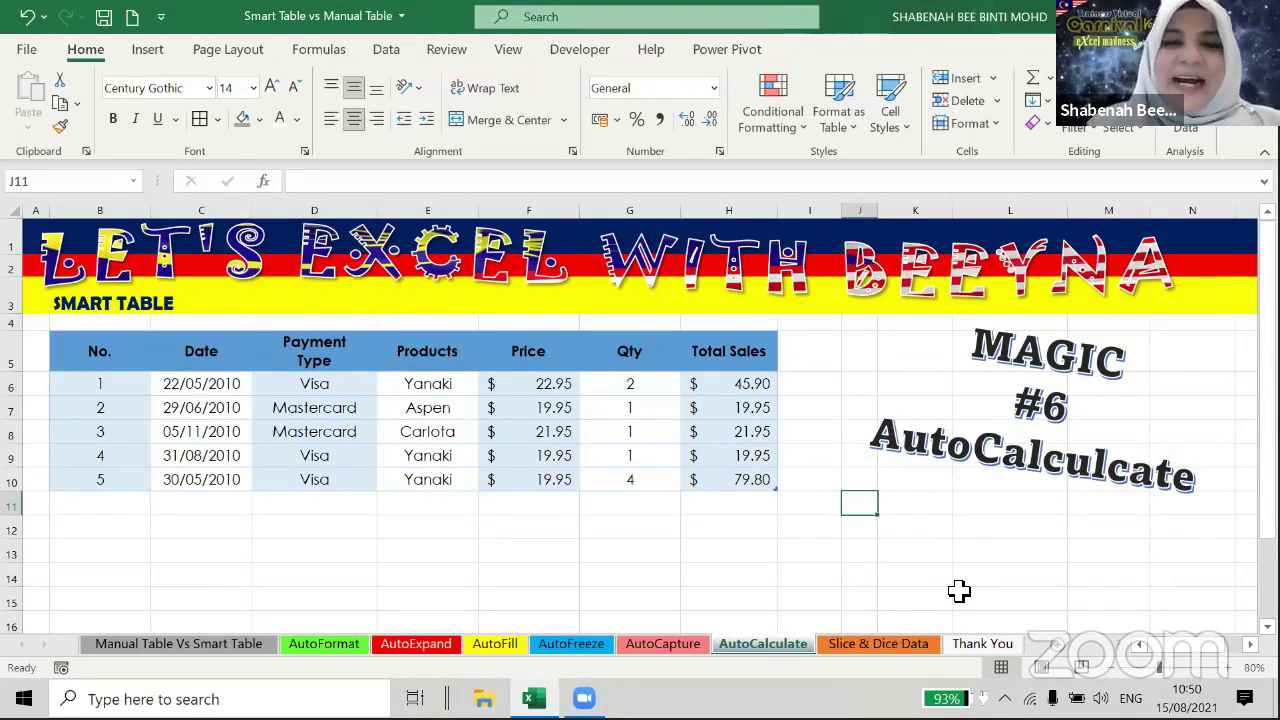
{"action": "left_click", "coordinate": [457, 437]}
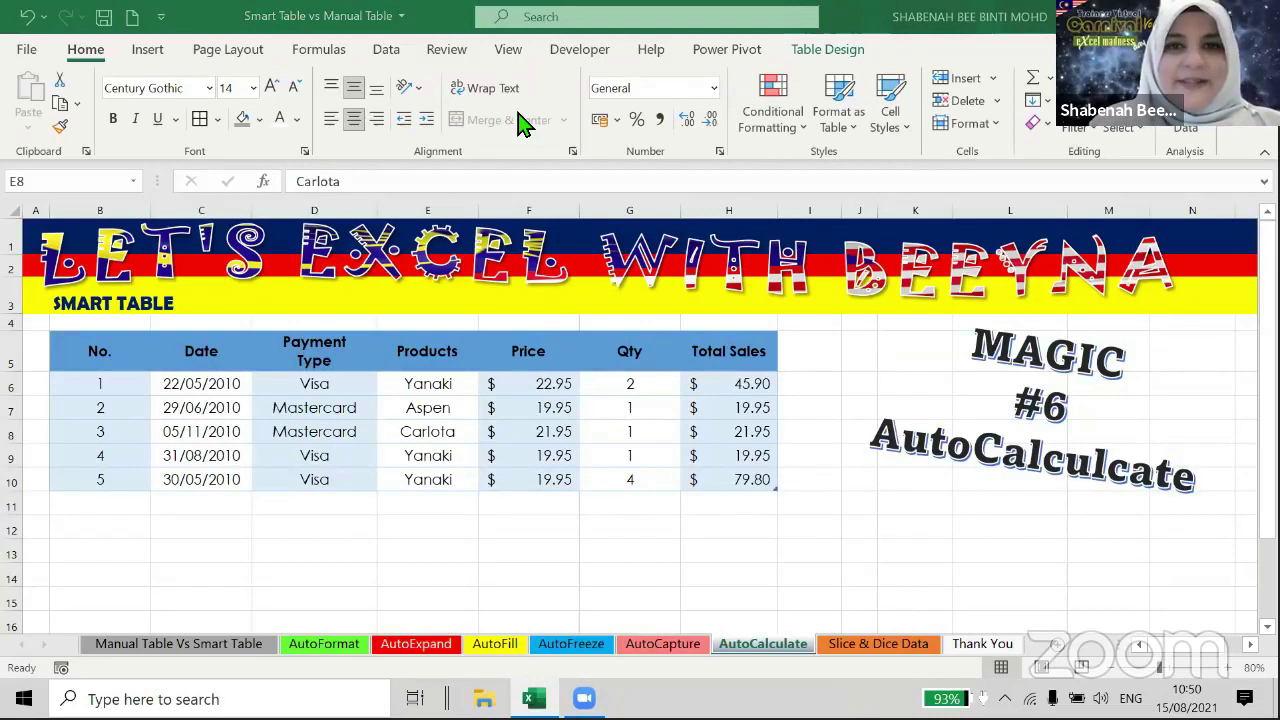
{"action": "left_click", "coordinate": [826, 52]}
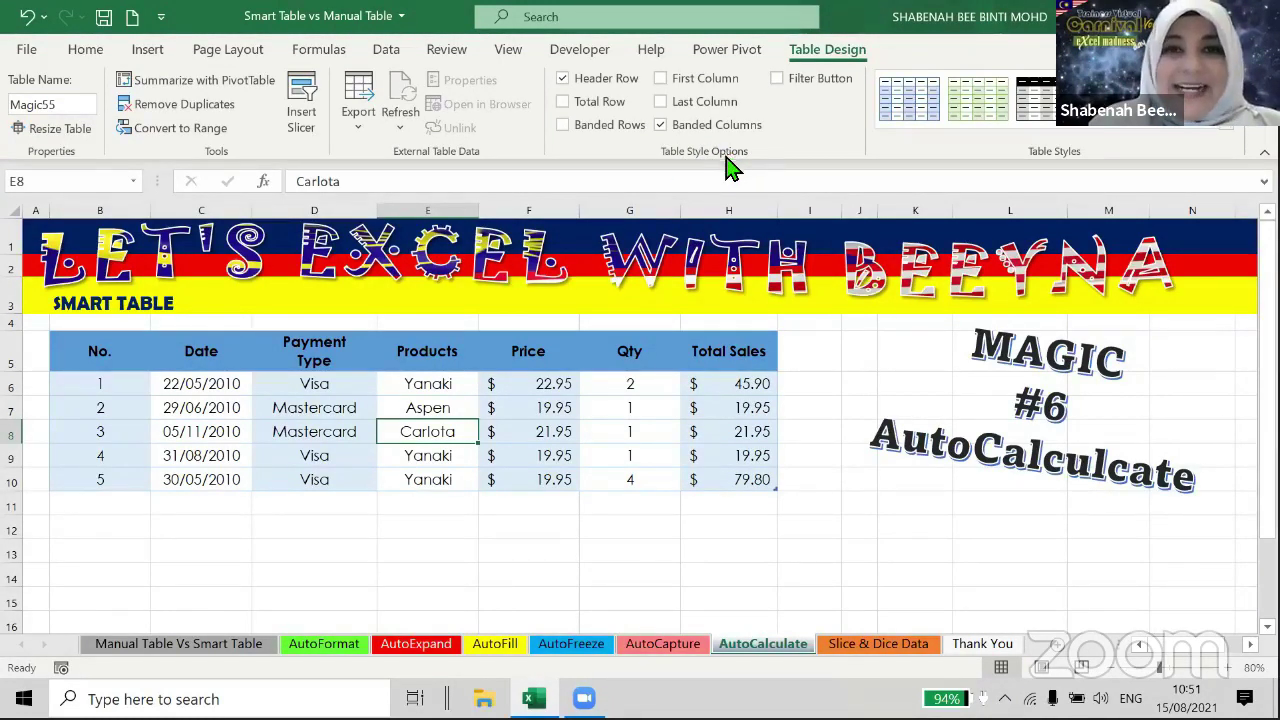
{"action": "left_click", "coordinate": [563, 103]}
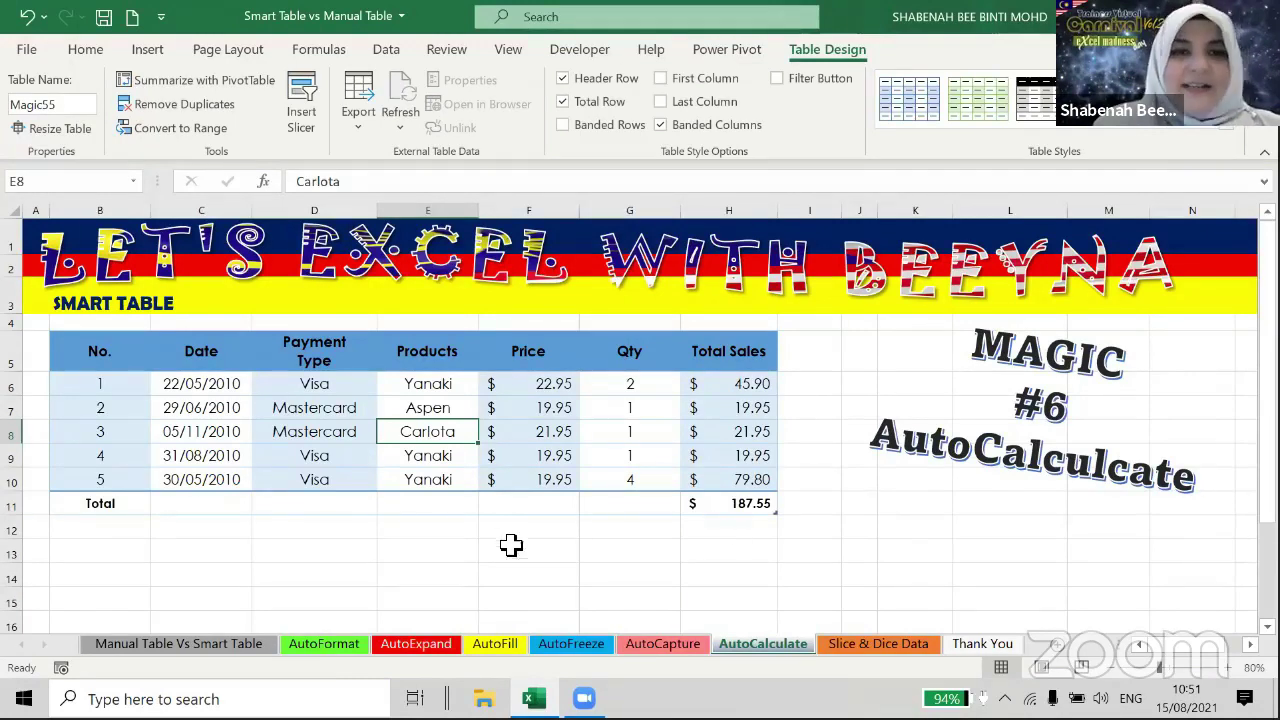
In the total row, set the Date column's cell to Count and the Price column's cell to Average.
{"action": "scroll", "coordinate": [457, 554], "scroll_direction": "up", "scroll_amount": 2, "text": "ctrl"}
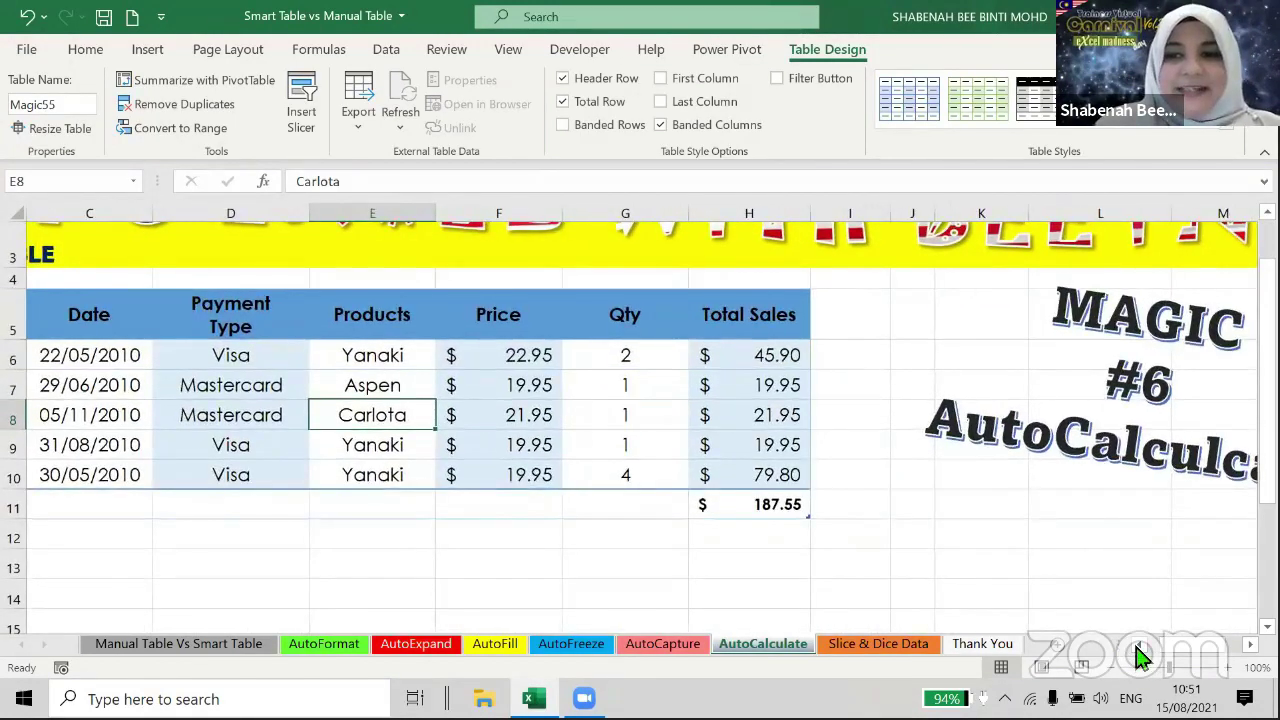
{"action": "left_click", "coordinate": [1139, 645]}
{"action": "left_click", "coordinate": [1139, 647]}
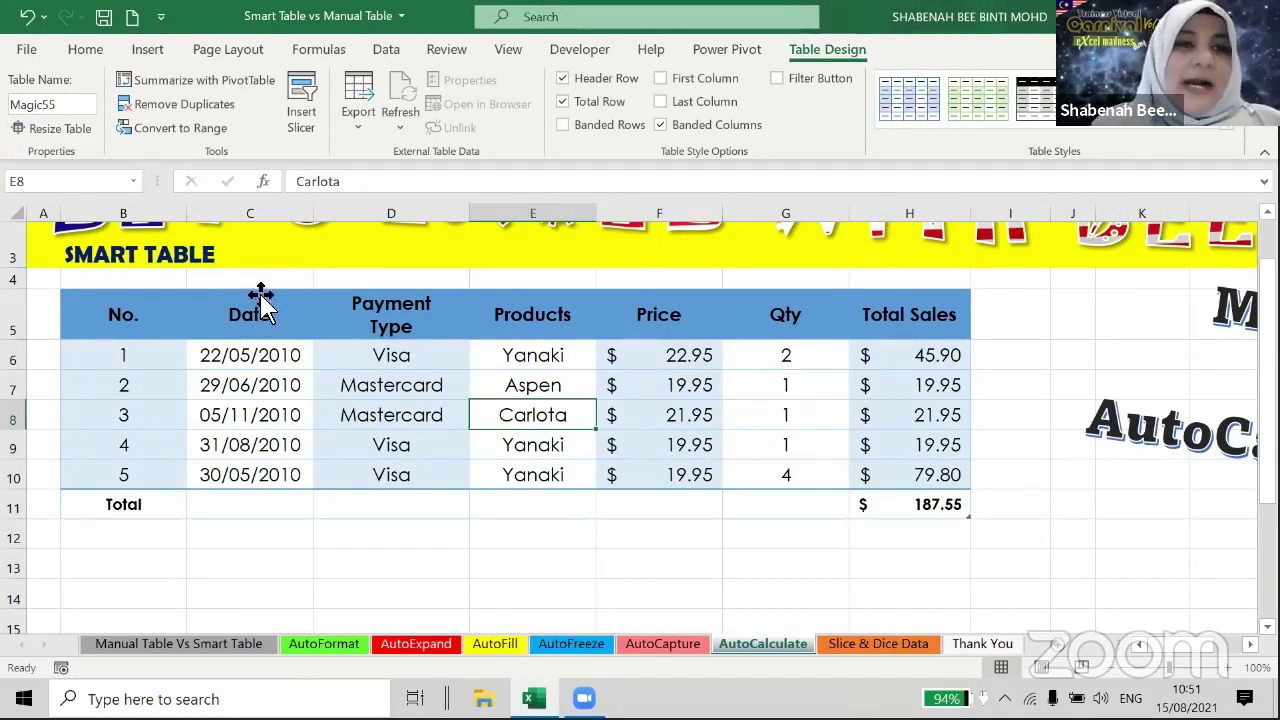
{"action": "left_click", "coordinate": [234, 509]}
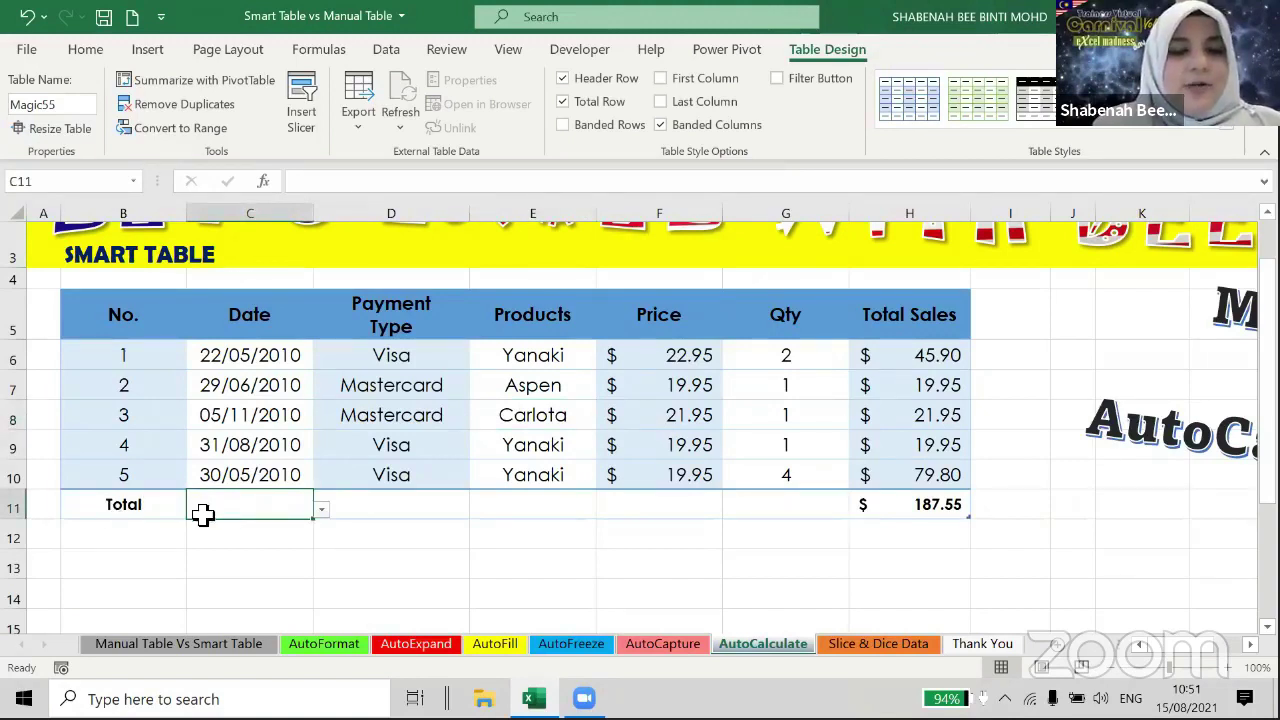
{"action": "left_click", "coordinate": [322, 514]}
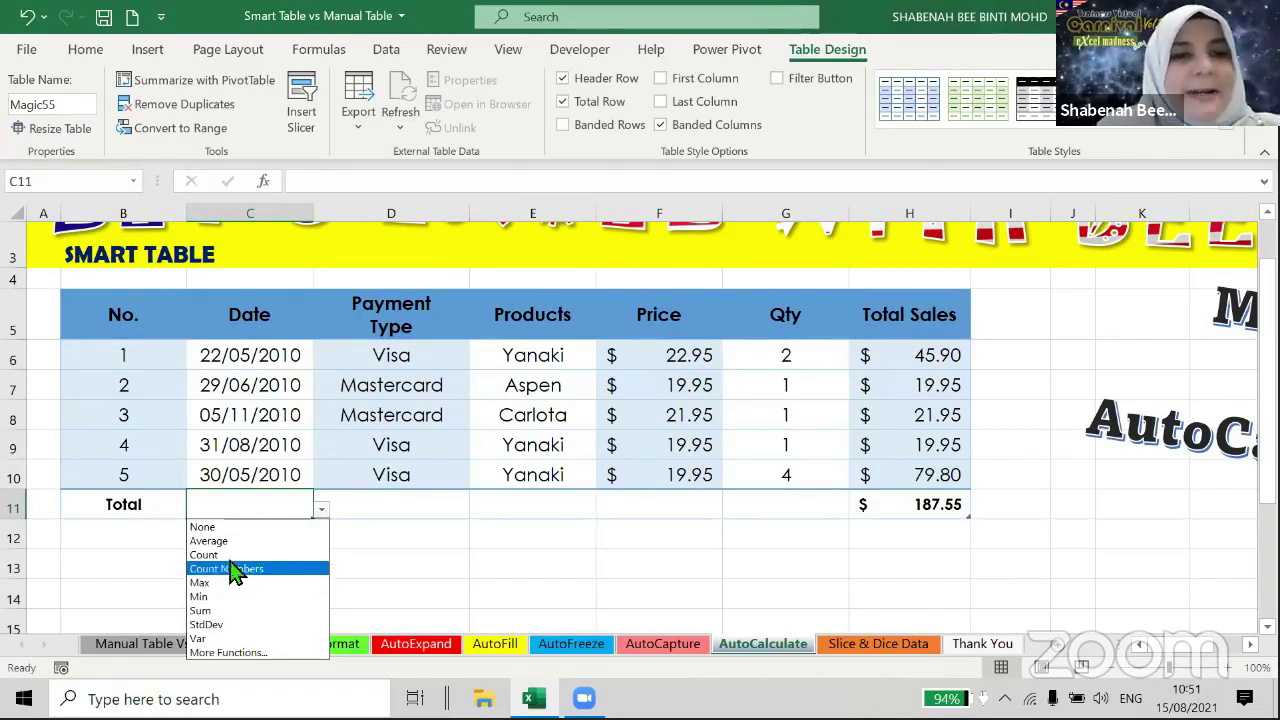
{"action": "left_click", "coordinate": [204, 555]}
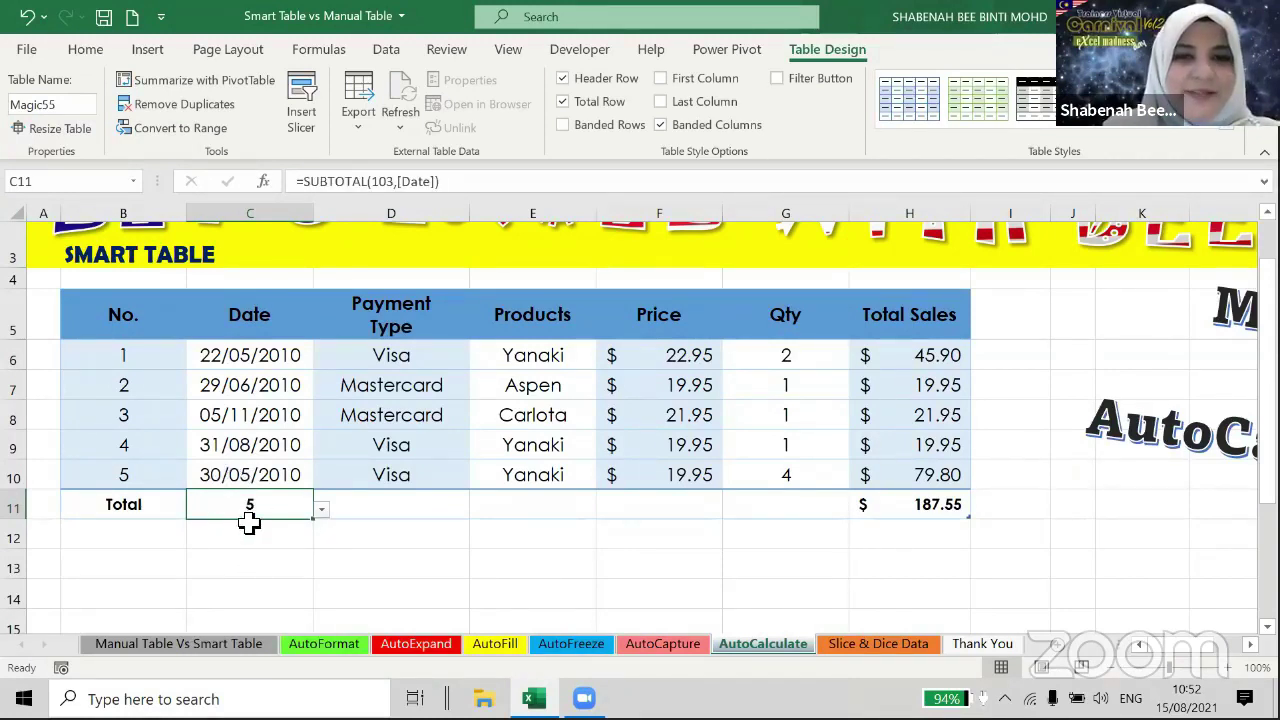
{"action": "left_click", "coordinate": [656, 503]}
{"action": "left_click", "coordinate": [731, 509]}
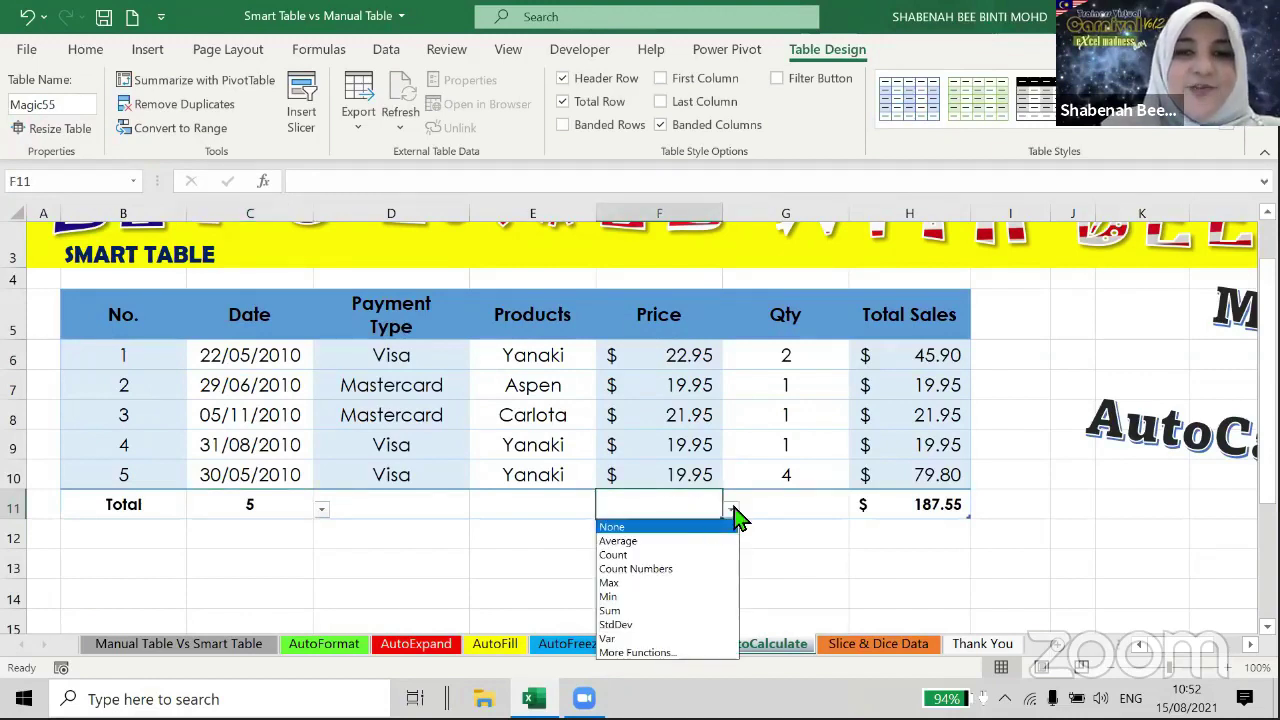
{"action": "left_click", "coordinate": [645, 540]}
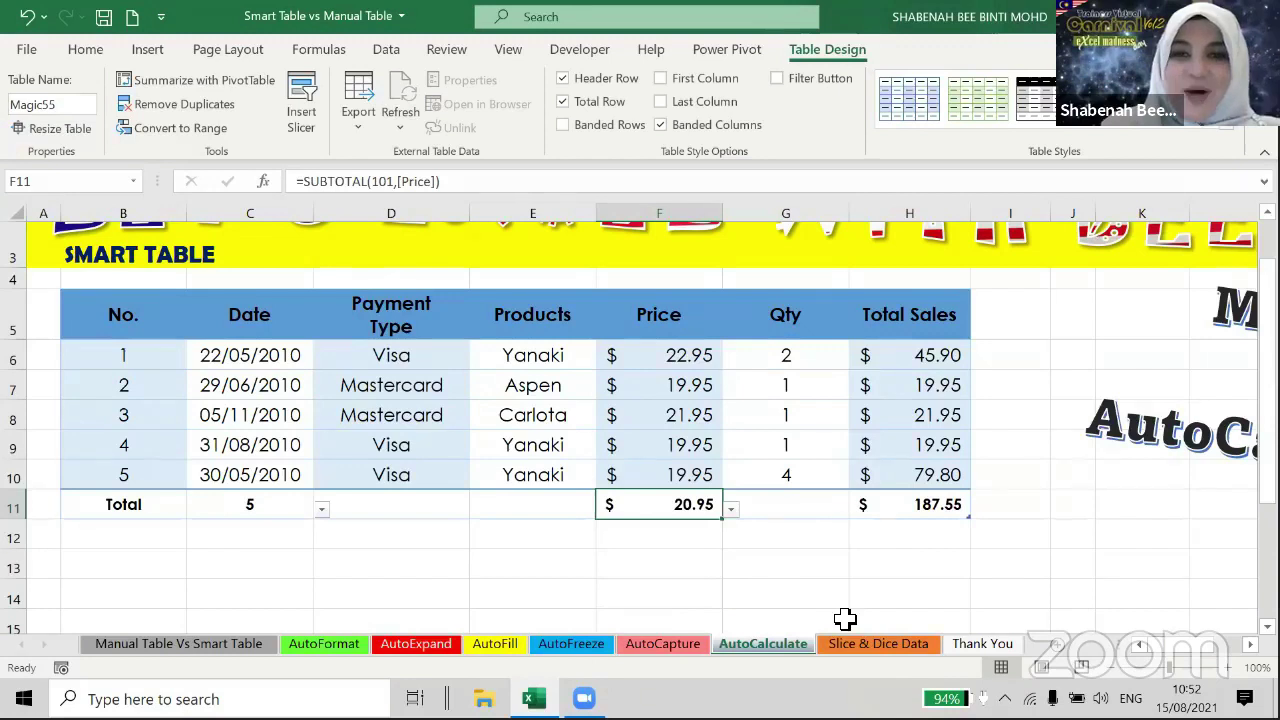
Clear the Price average in F11 and the Date count in C11 from the total row.
{"action": "left_click", "coordinate": [731, 509]}
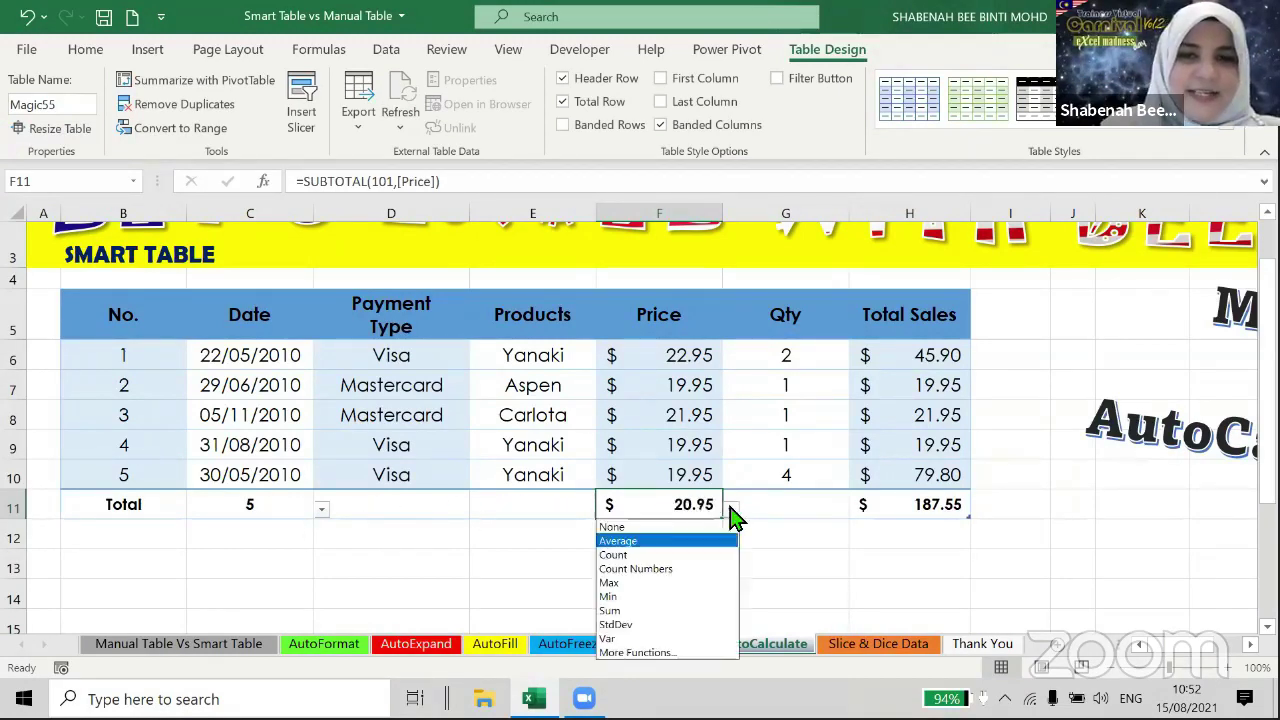
{"action": "left_click", "coordinate": [731, 509]}
{"action": "left_click", "coordinate": [323, 517]}
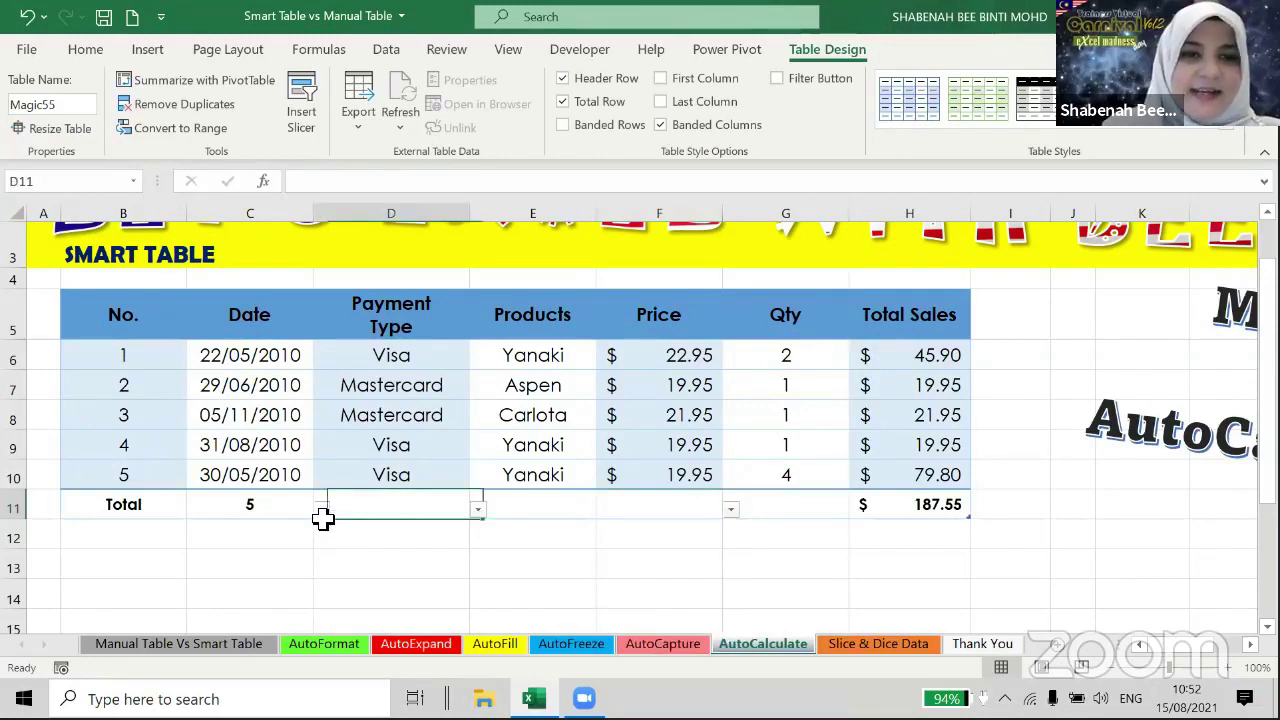
{"action": "left_click", "coordinate": [257, 509]}
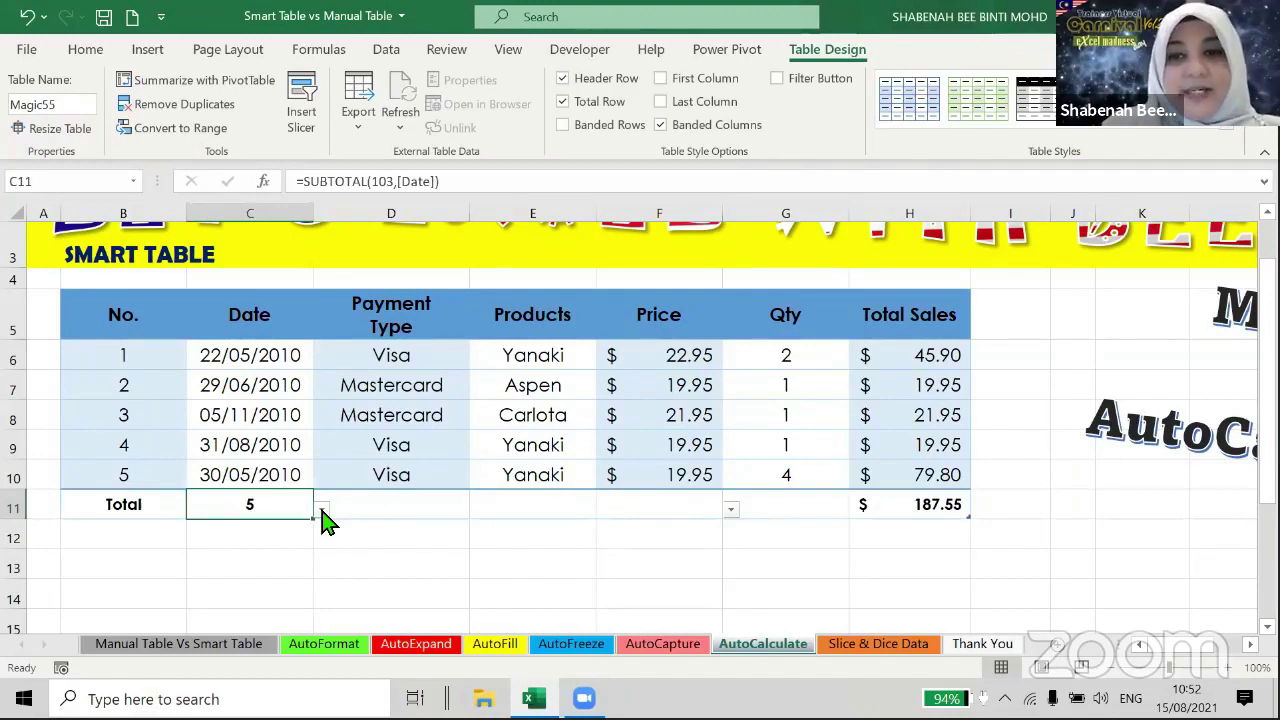
{"action": "key", "text": "Delete"}
Set the Qty column's total-row cell G11 to Sum.
{"action": "key", "text": "Right"}
{"action": "key", "text": "Right"}
{"action": "key", "text": "Right"}
{"action": "key", "text": "Right"}
{"action": "key", "text": "alt+Down"}
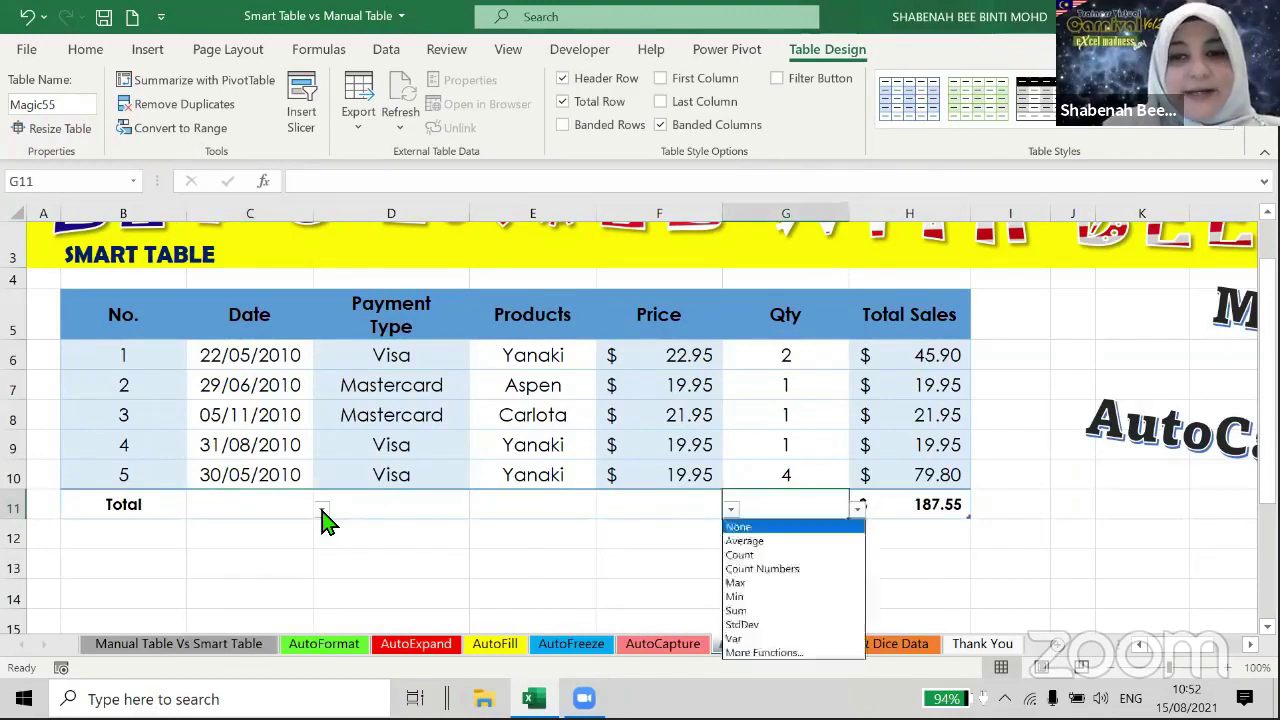
{"action": "left_click", "coordinate": [771, 610]}
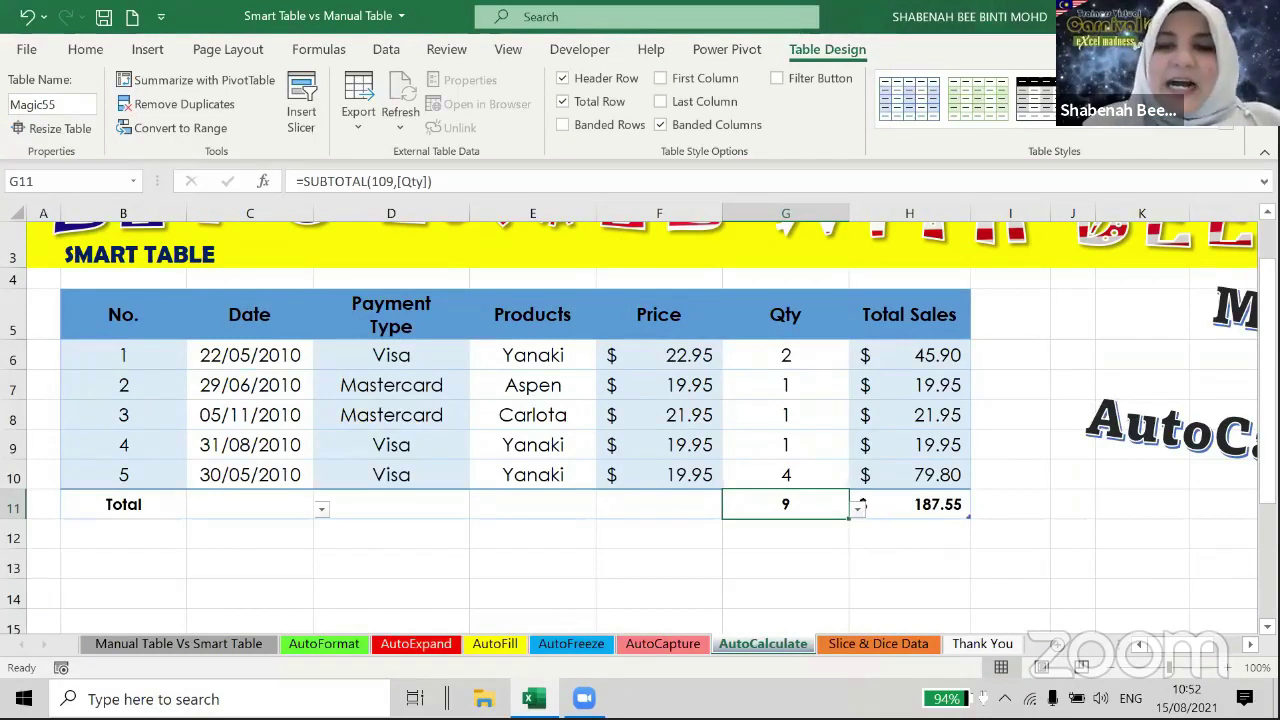
{"action": "scroll", "coordinate": [640, 430], "scroll_direction": "right", "scroll_amount": 3}
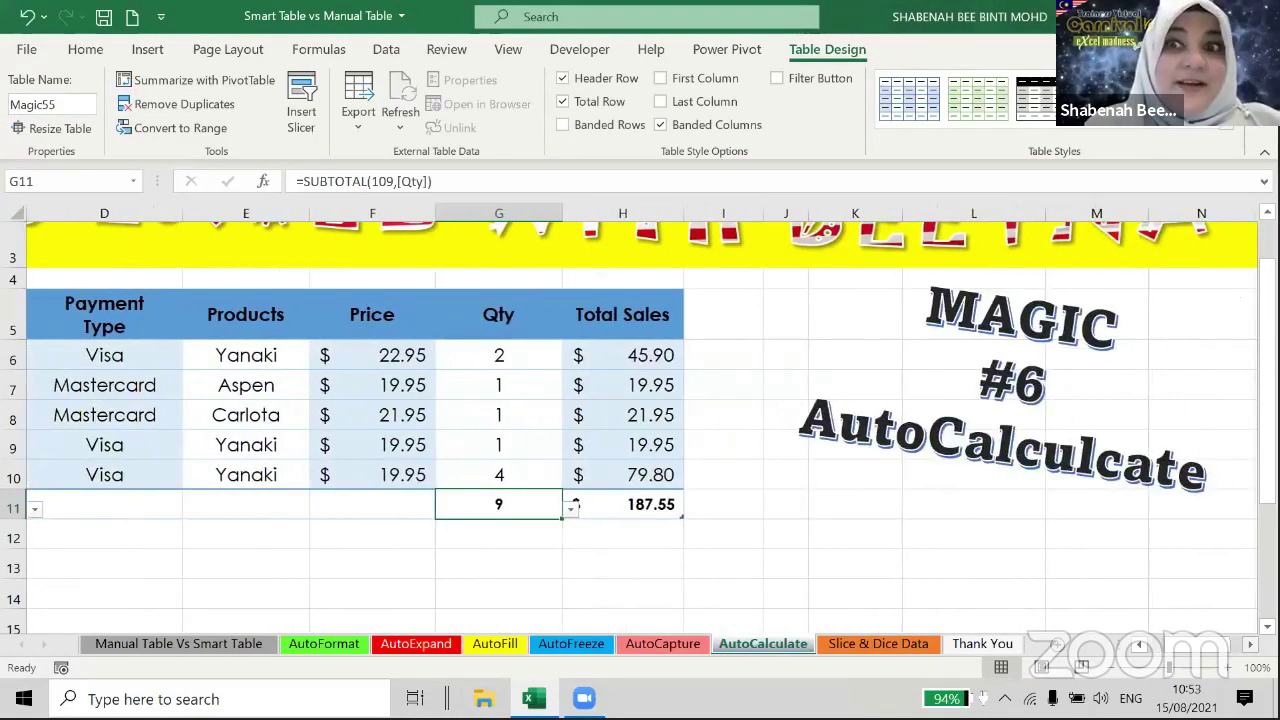
{"action": "left_click", "coordinate": [1139, 645]}
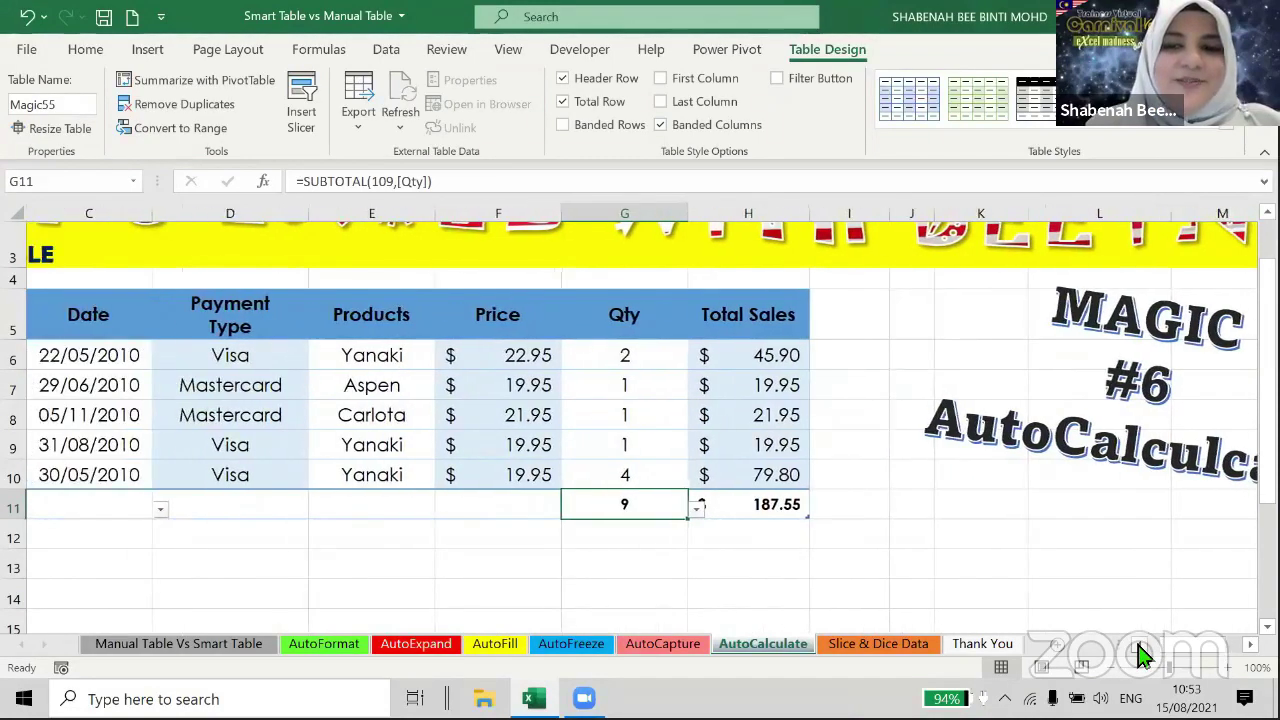
{"action": "left_click", "coordinate": [1139, 645]}
{"action": "left_click", "coordinate": [1139, 645]}
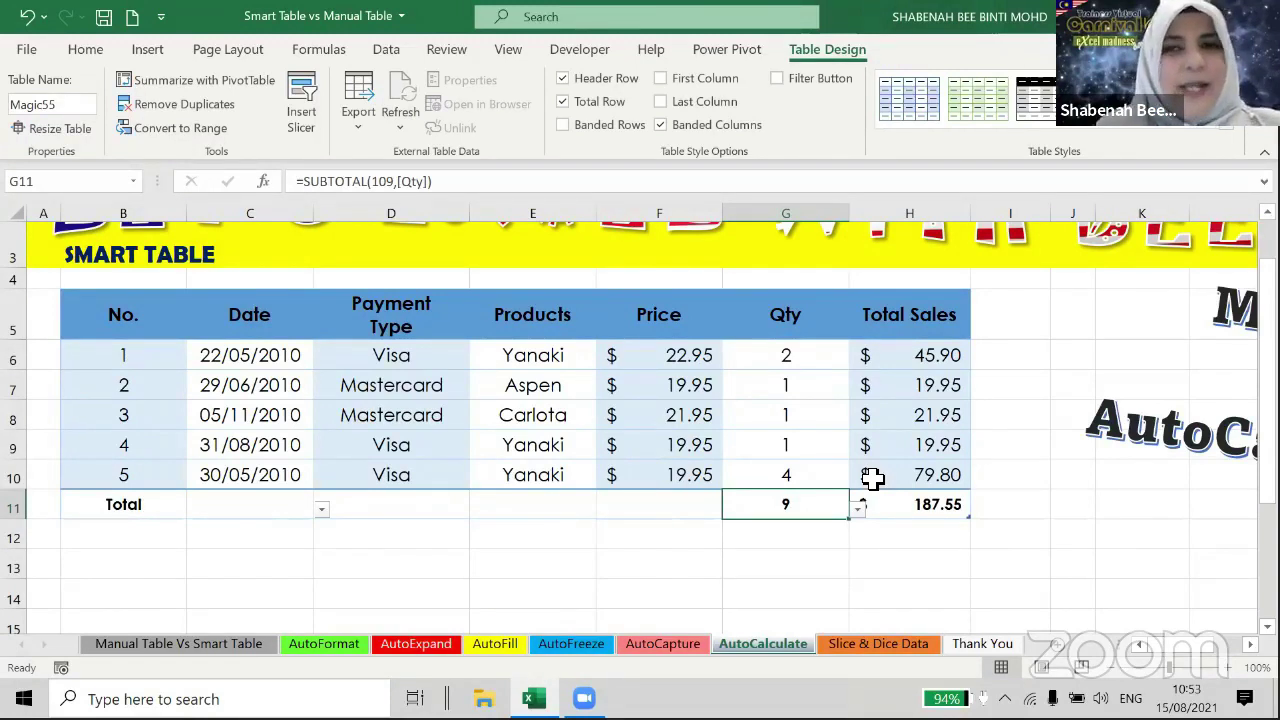
Try to add a new record by entering 6 in B12 directly below the total row, and clear the entry.
{"action": "left_click", "coordinate": [122, 538]}
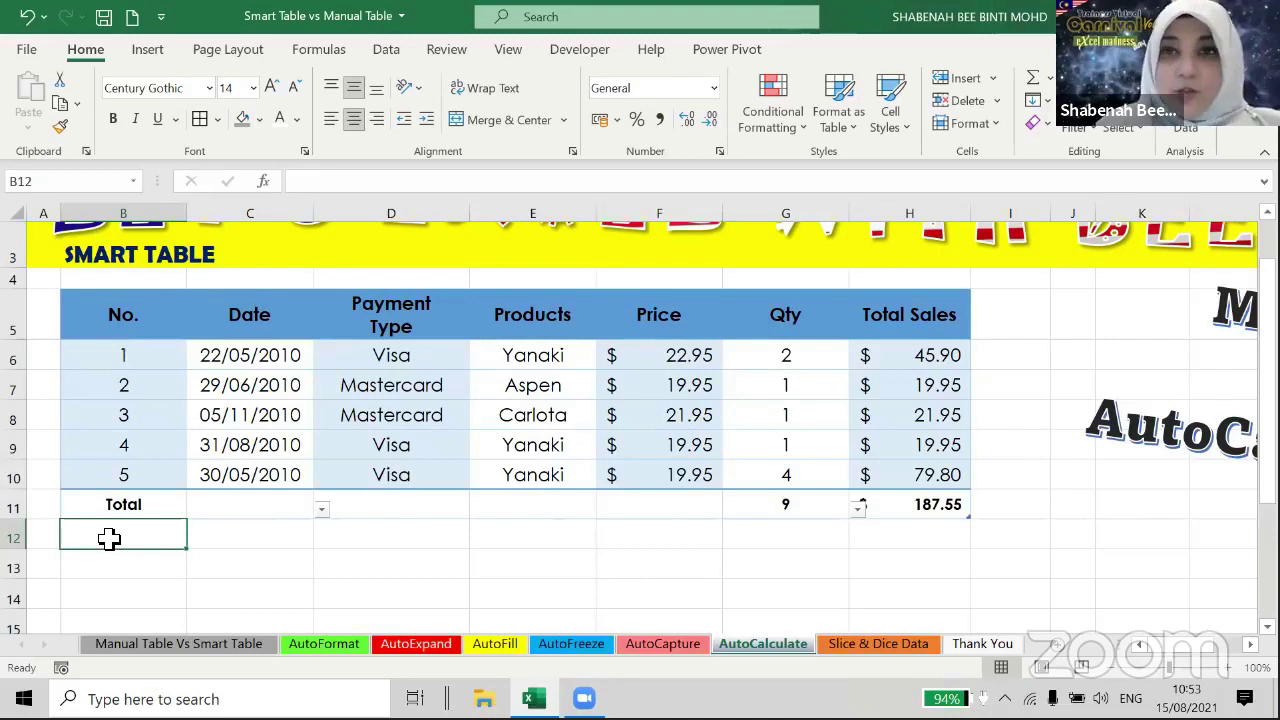
{"action": "type", "text": "6"}
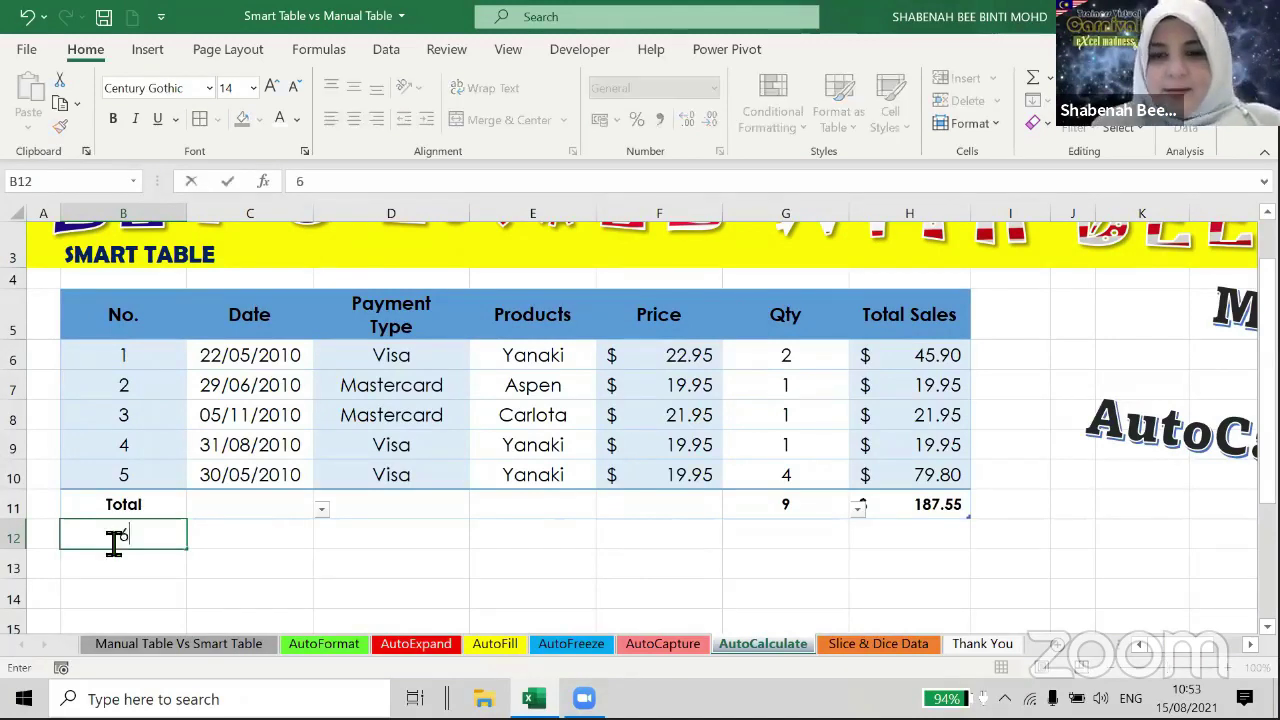
{"action": "key", "text": "Return"}
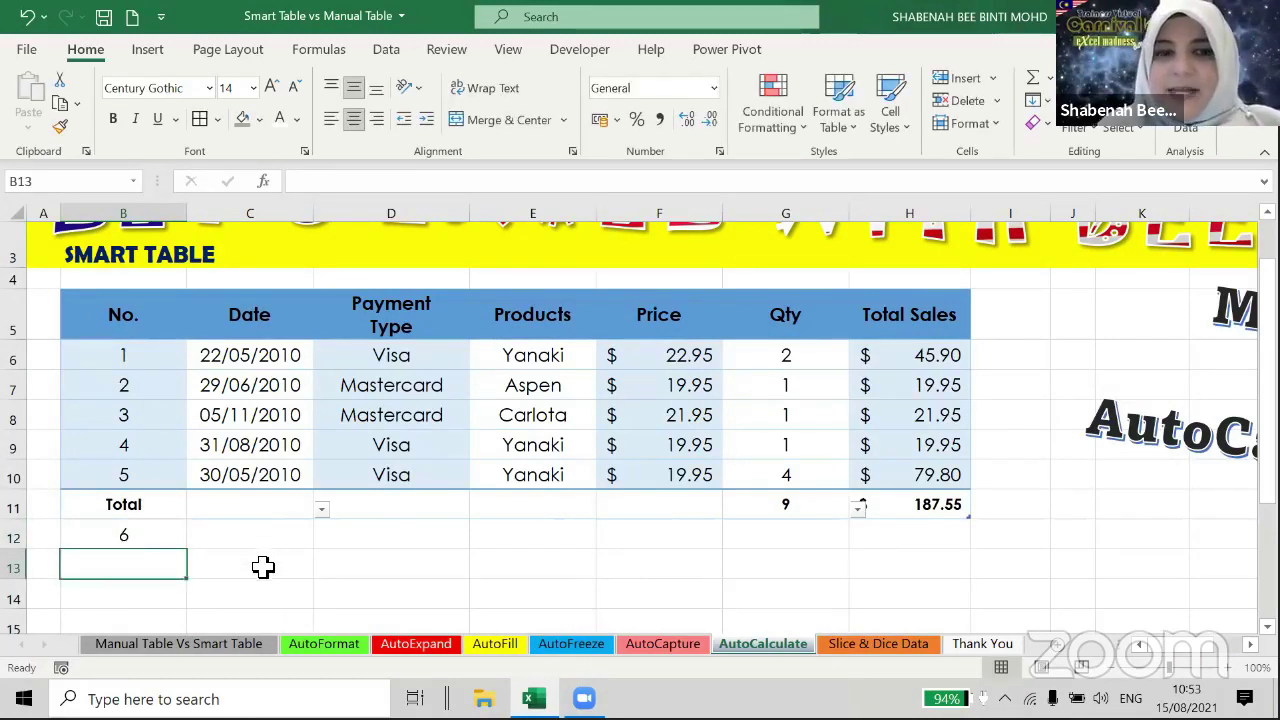
{"action": "left_click", "coordinate": [105, 540]}
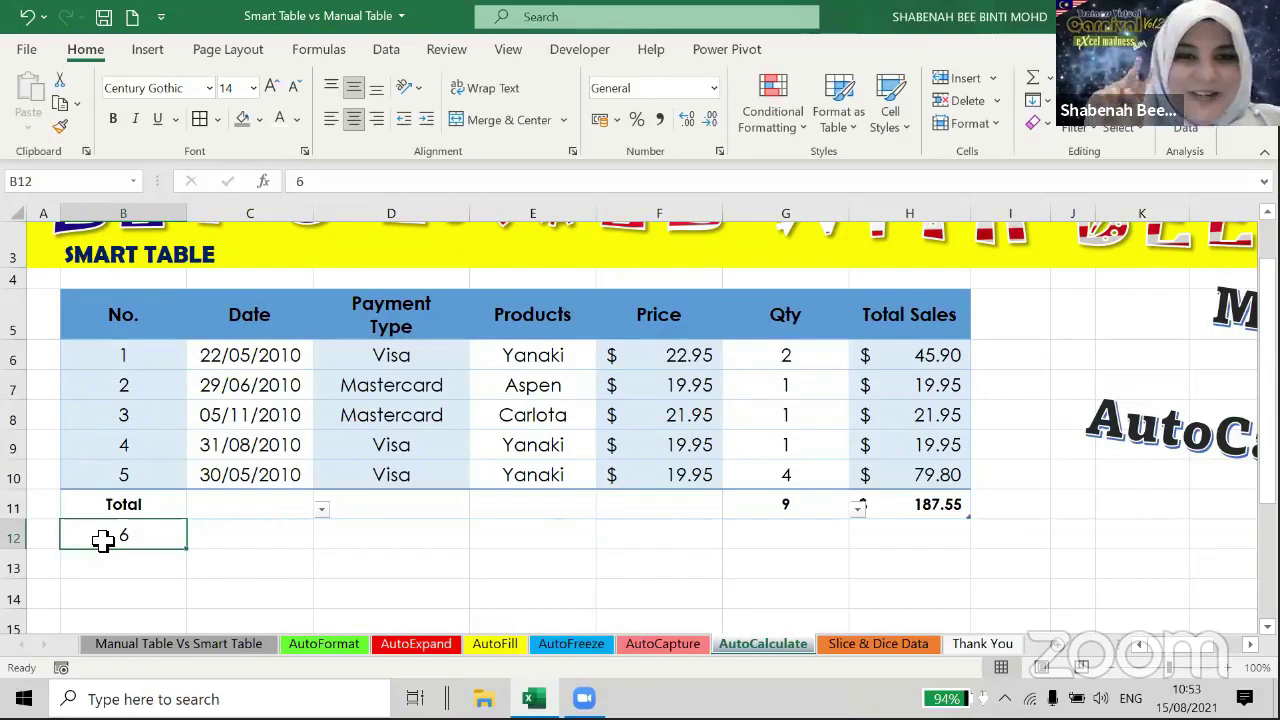
{"action": "key", "text": "Delete"}
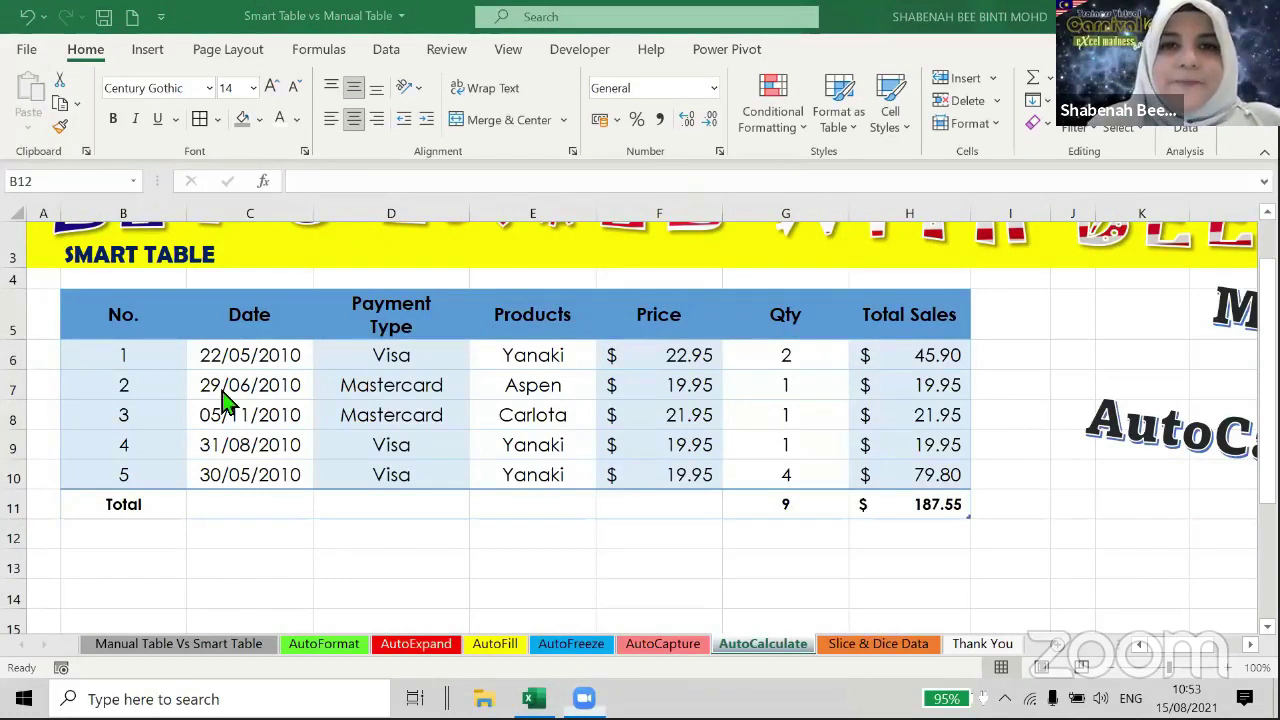
Turn the smart table's total row off and back on.
{"action": "left_click", "coordinate": [629, 418]}
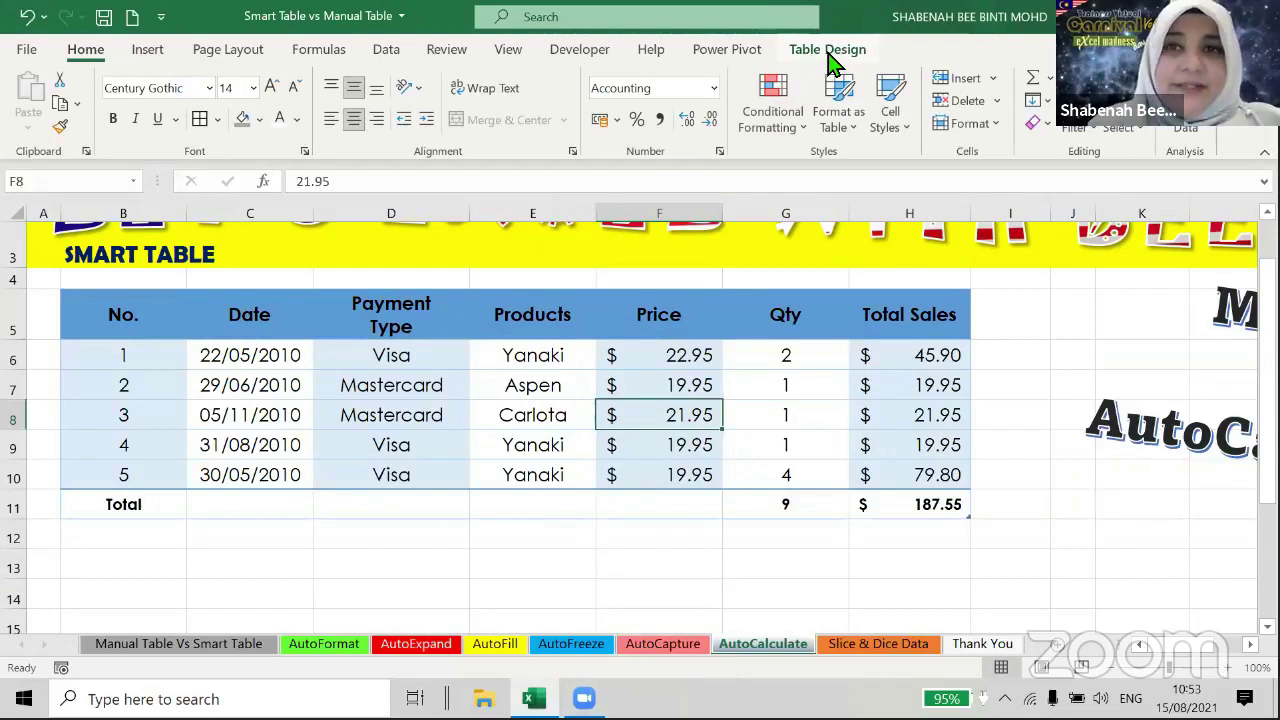
{"action": "left_click", "coordinate": [827, 52]}
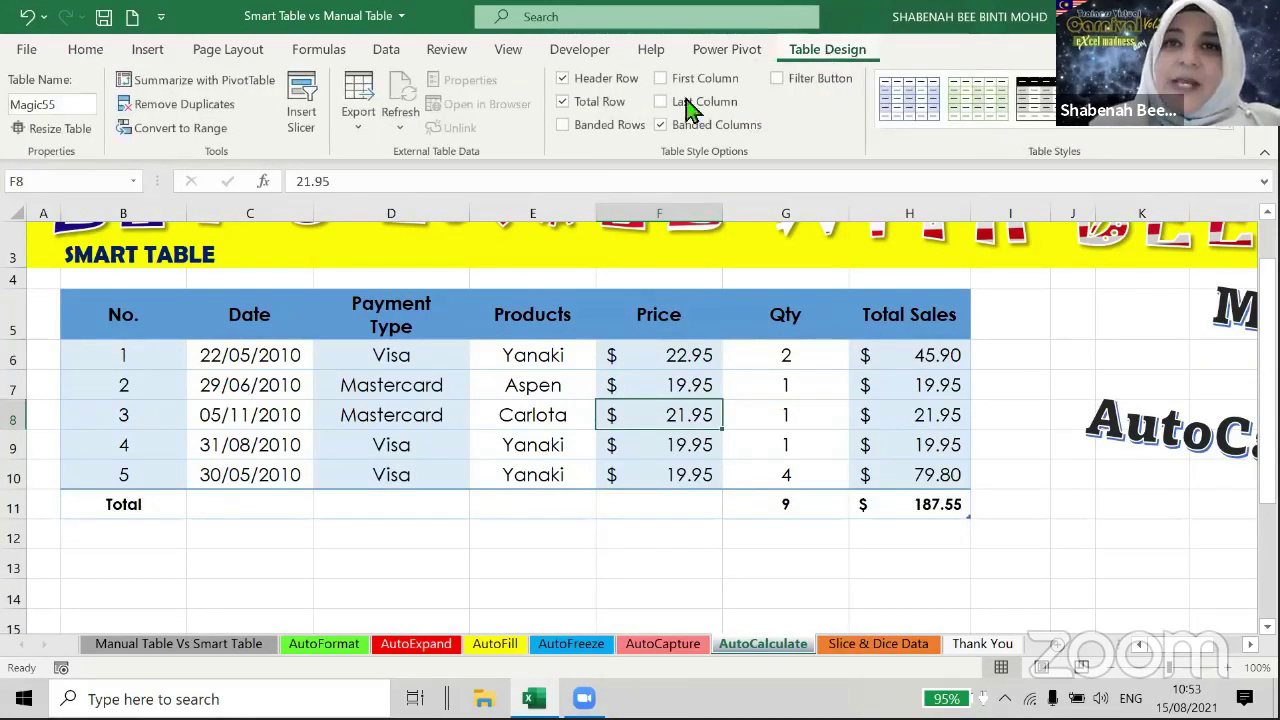
{"action": "left_click", "coordinate": [564, 103]}
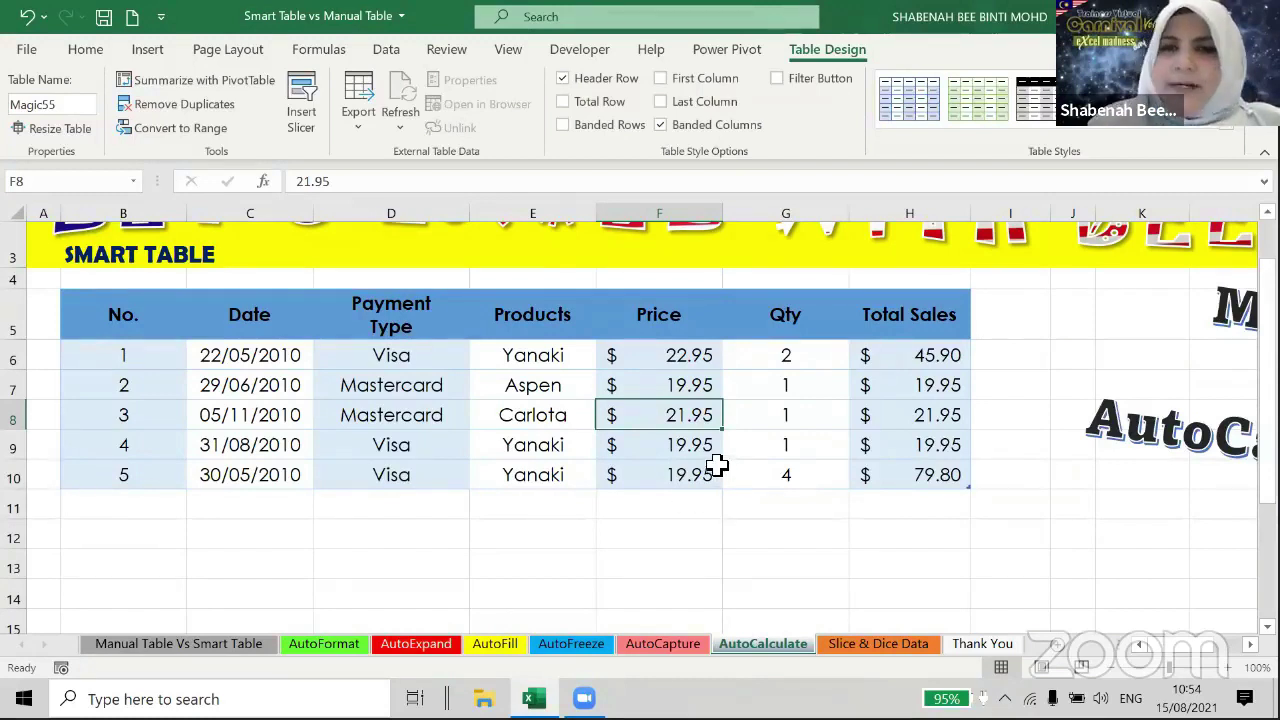
{"action": "left_click", "coordinate": [563, 102]}
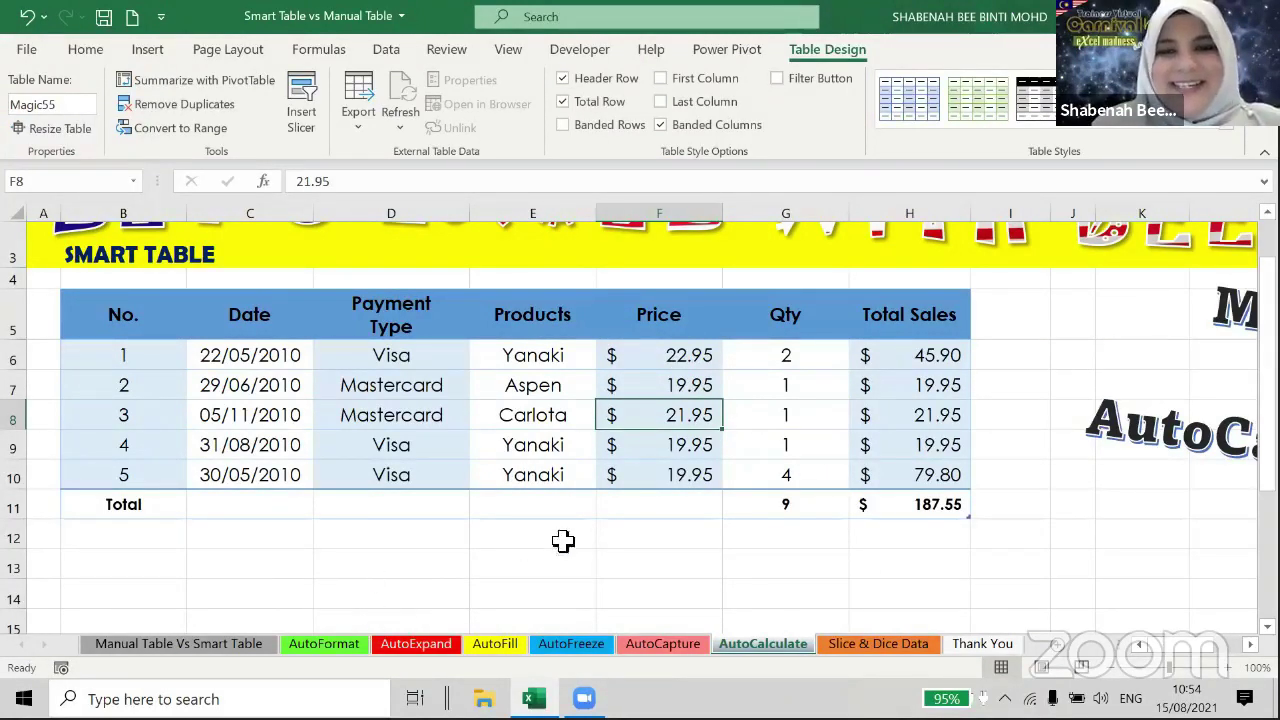
Insert a blank record row above the total row, starting from the last Total Sales cell, H10.
{"action": "left_click", "coordinate": [905, 477]}
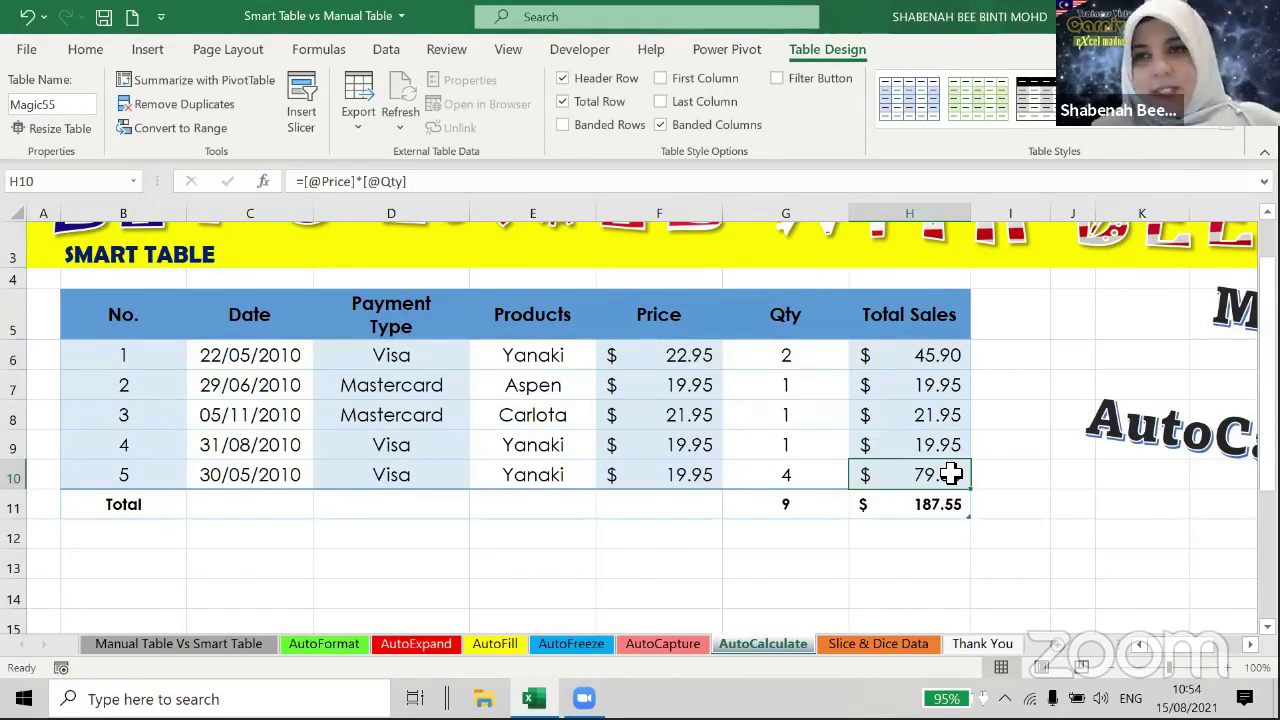
{"action": "key", "text": "Tab"}
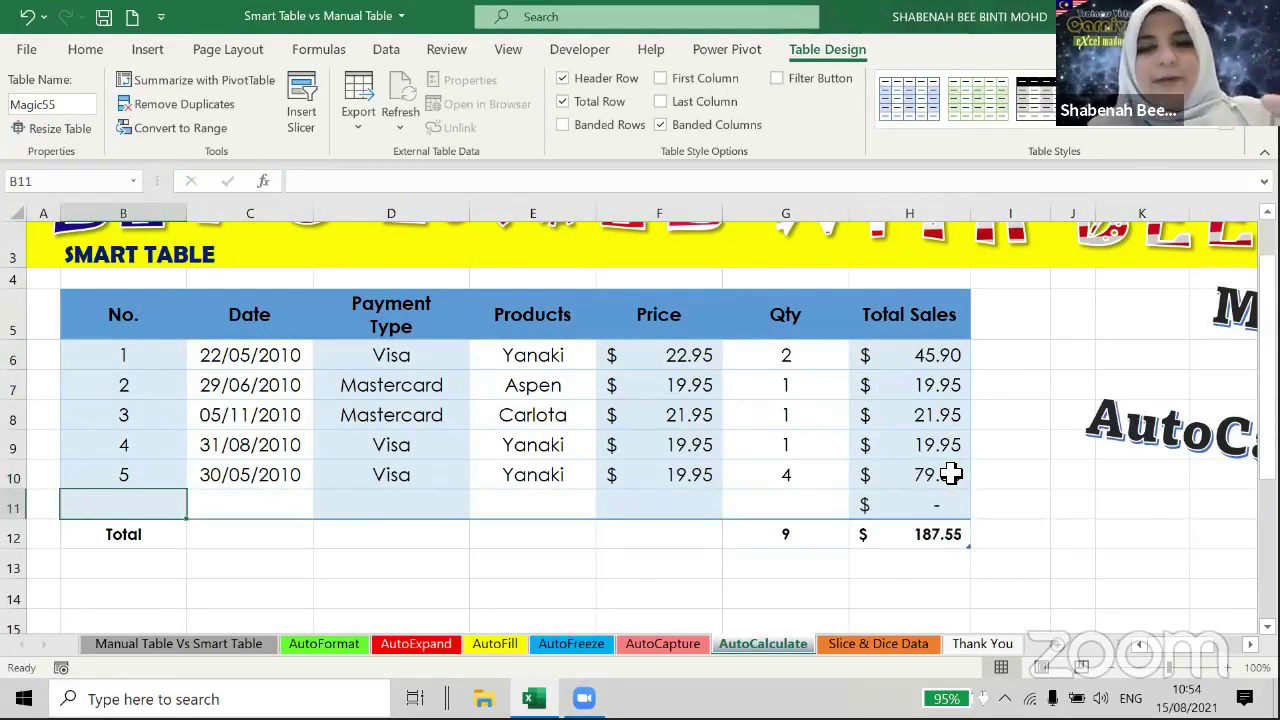
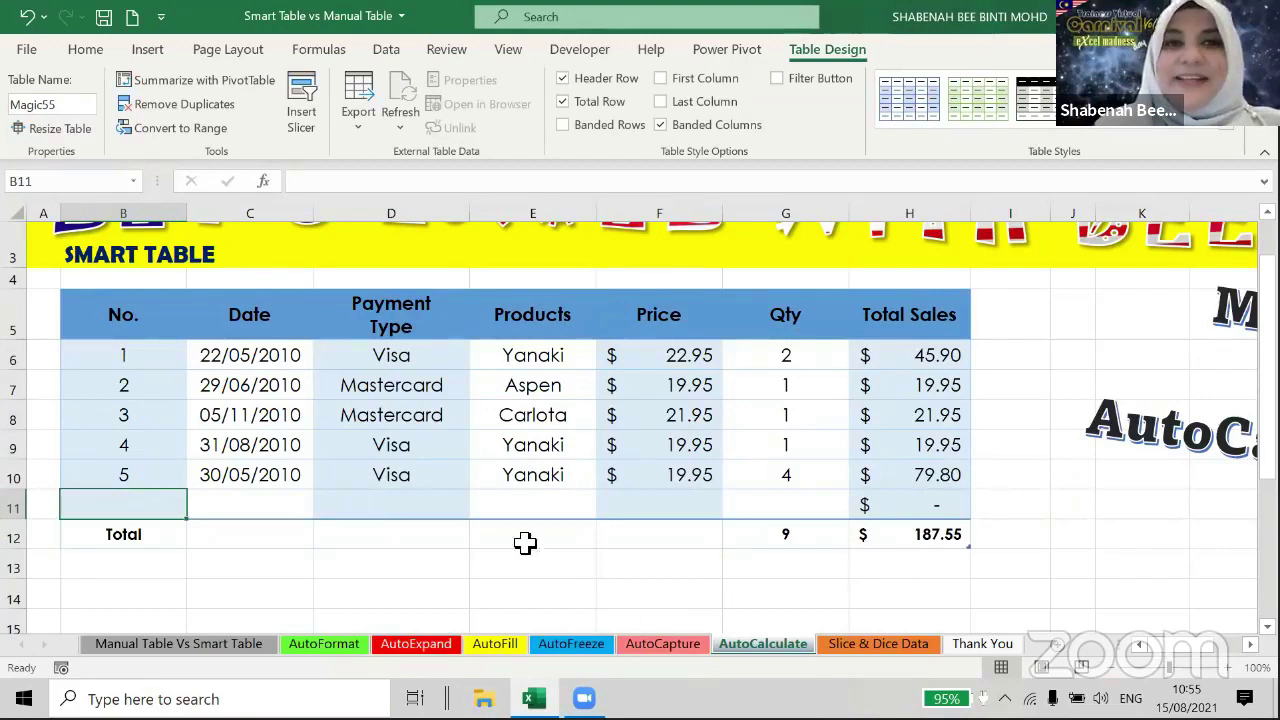
On the Slice & Dice Data sheet, correct "Slicer" to "Slice" in the MAGIC #7 title text.
{"action": "left_click", "coordinate": [878, 645]}
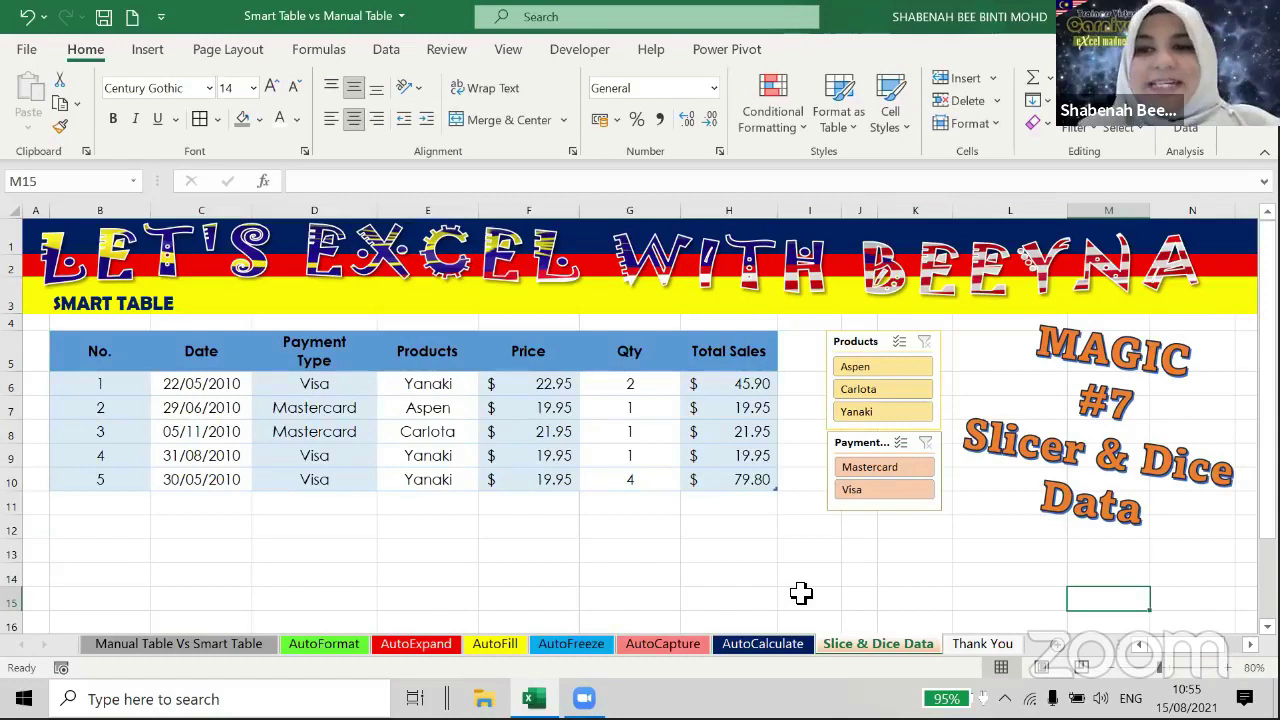
{"action": "left_click", "coordinate": [1066, 463]}
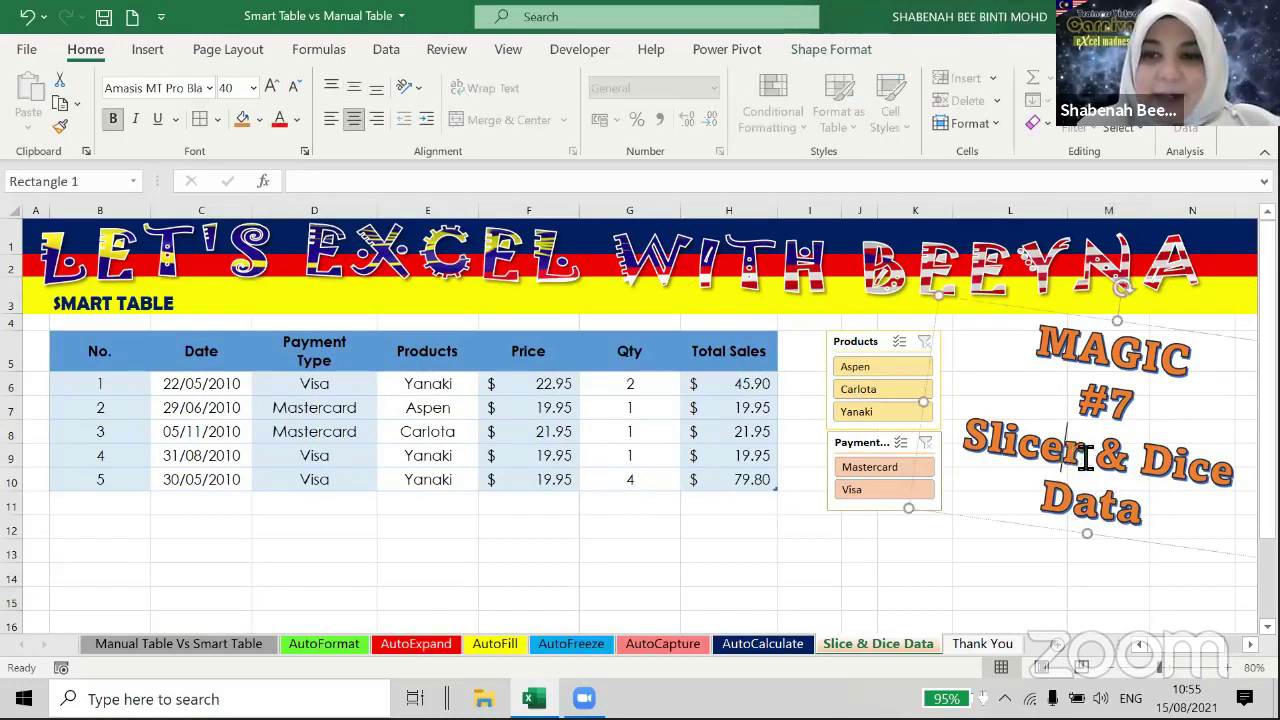
{"action": "key", "text": "Delete"}
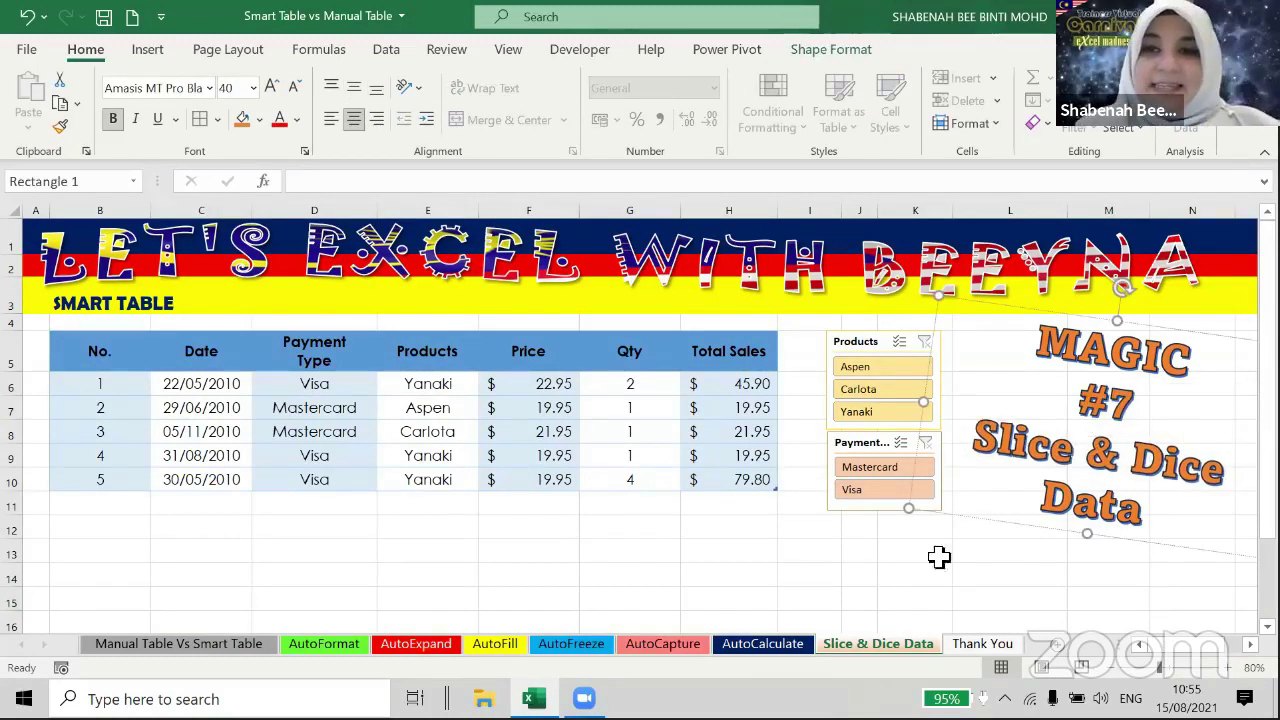
{"action": "left_click", "coordinate": [892, 588]}
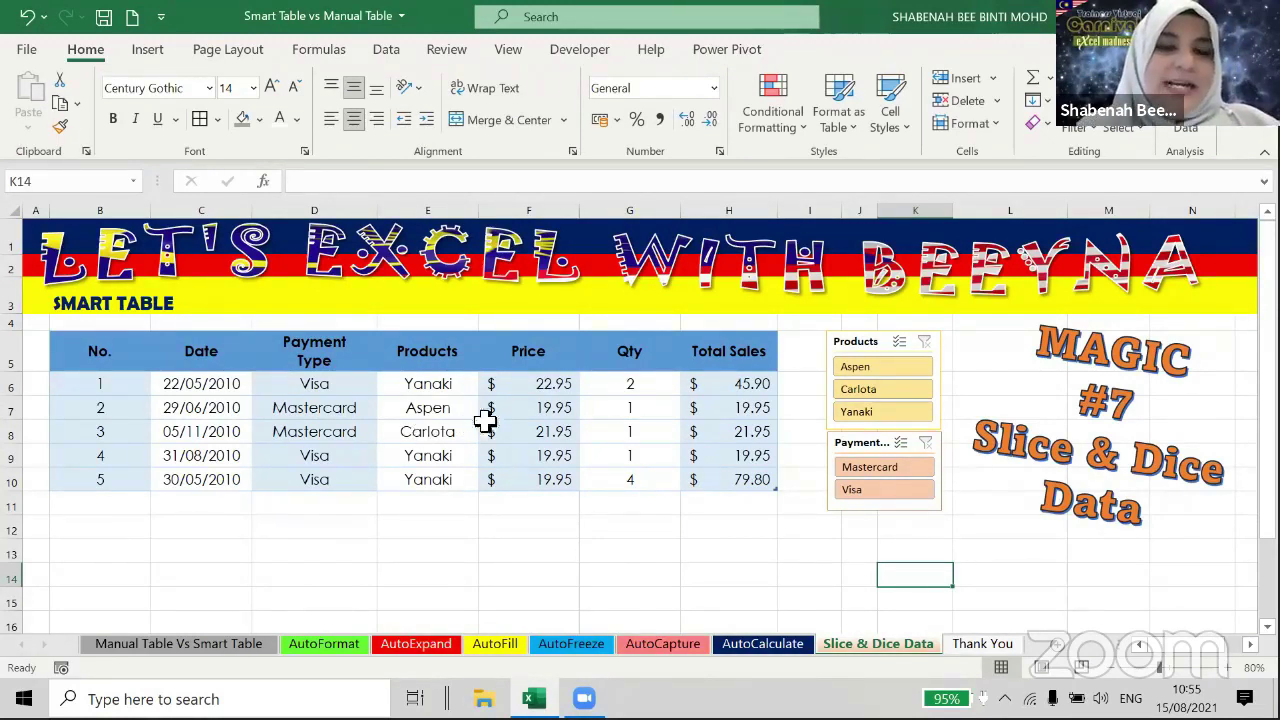
On the Manual Table Vs Smart Table sheet, turn on filtering for the manual table's headers.
{"action": "left_click", "coordinate": [453, 389]}
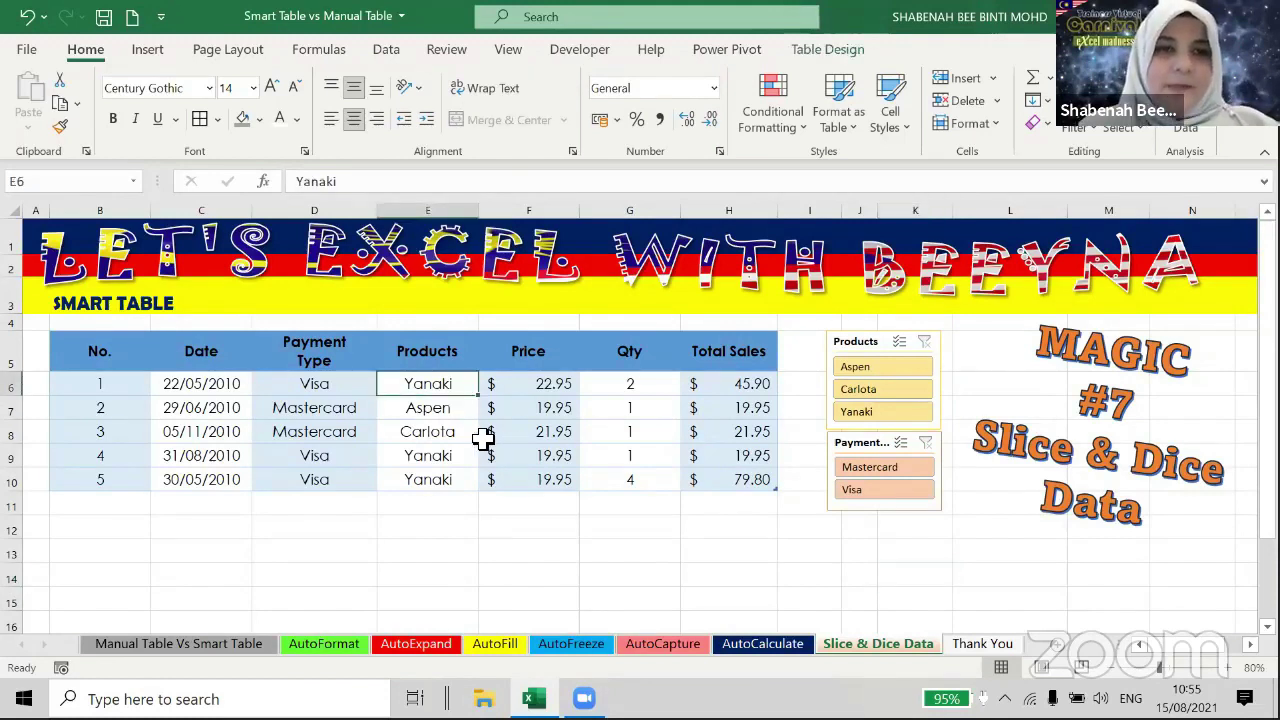
{"action": "left_click", "coordinate": [386, 55]}
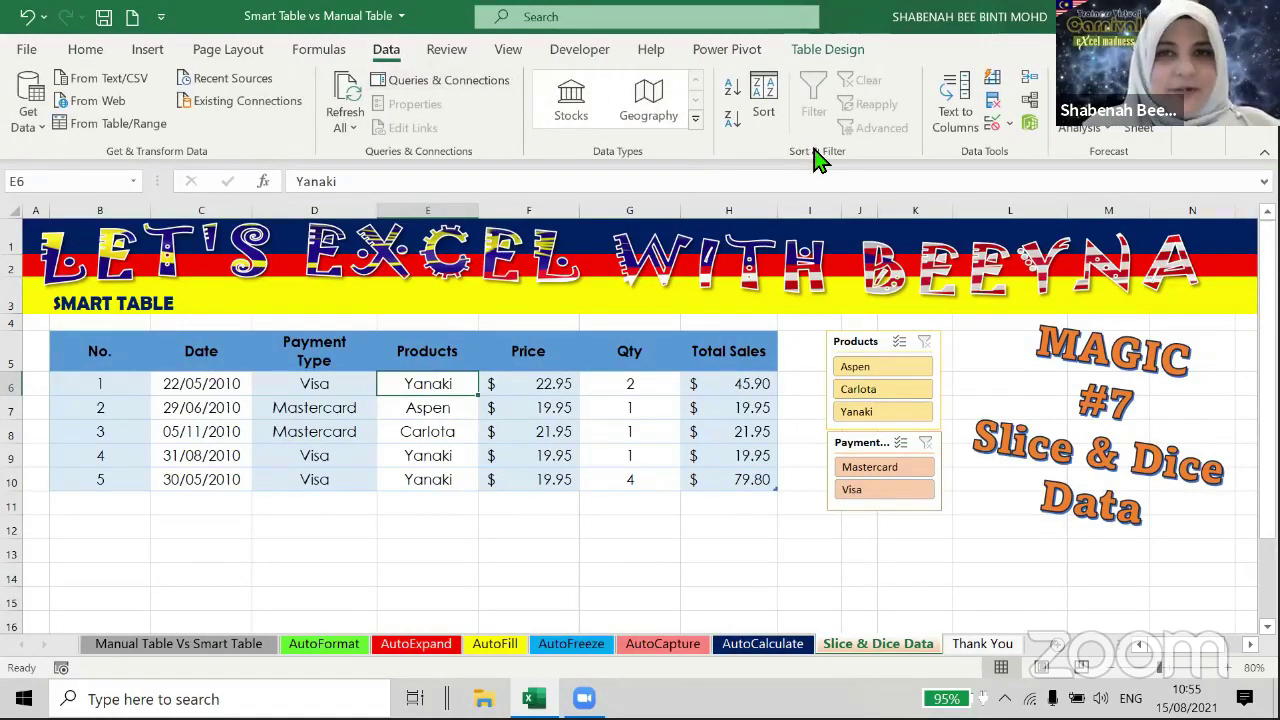
{"action": "left_click", "coordinate": [220, 645]}
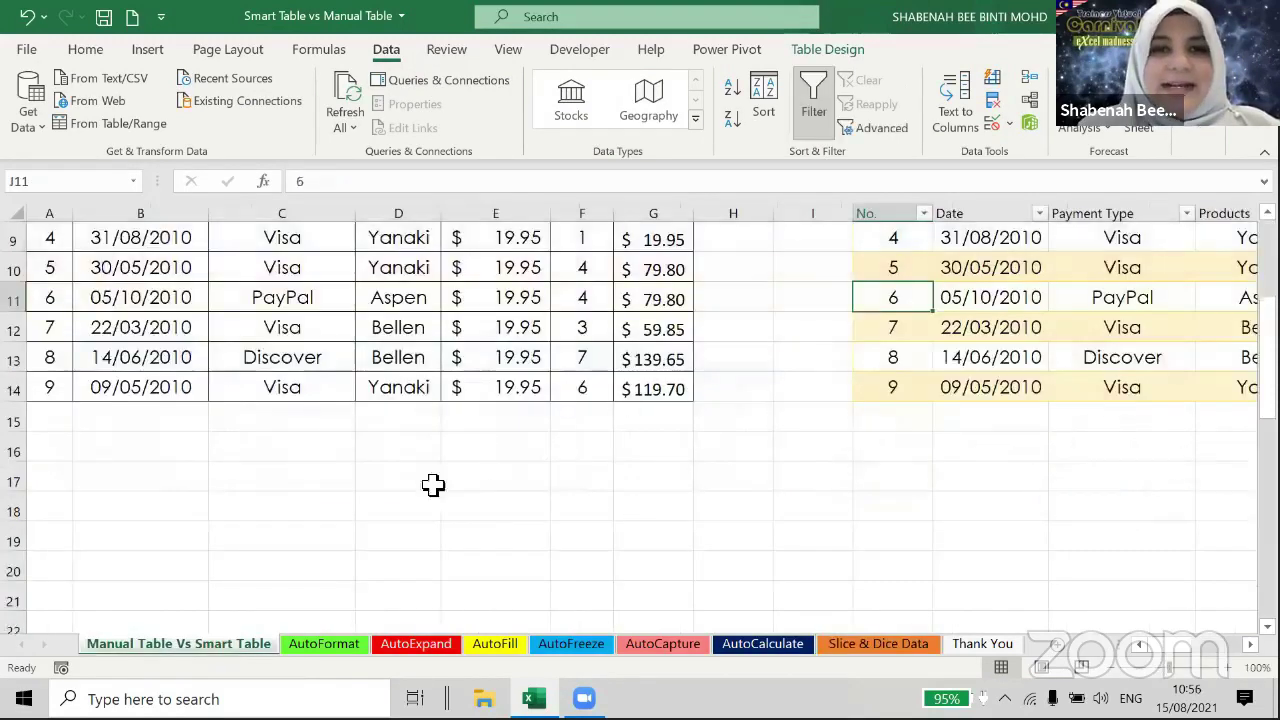
{"action": "scroll", "coordinate": [431, 486], "scroll_direction": "up", "scroll_amount": 2}
{"action": "scroll", "coordinate": [1172, 660], "scroll_direction": "up", "scroll_amount": 1}
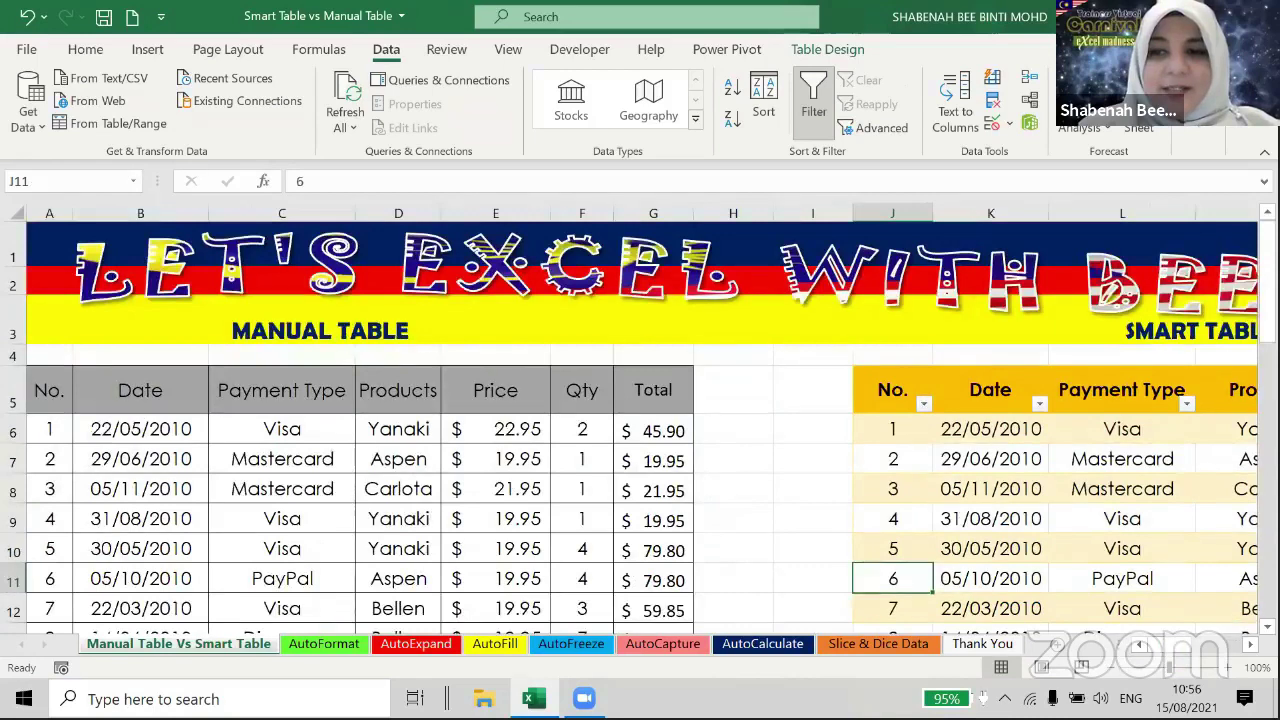
{"action": "scroll", "coordinate": [1266, 626], "scroll_direction": "down", "scroll_amount": 1}
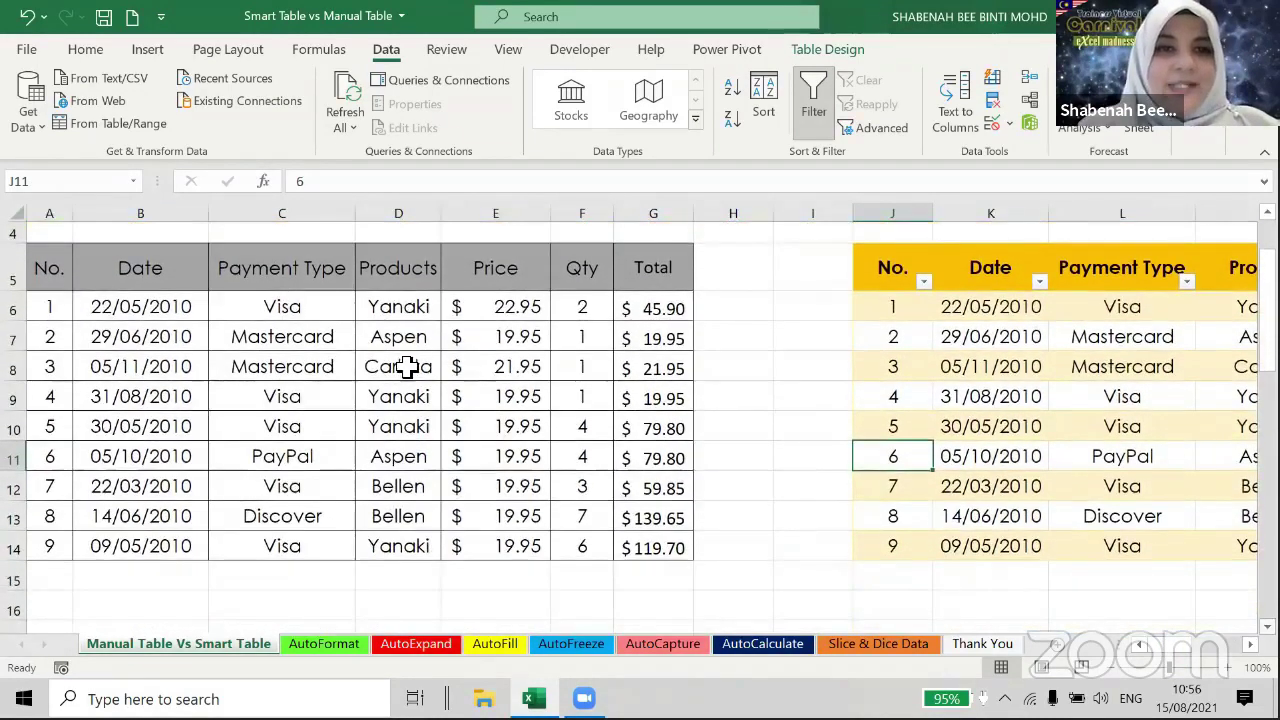
{"action": "left_click", "coordinate": [308, 342]}
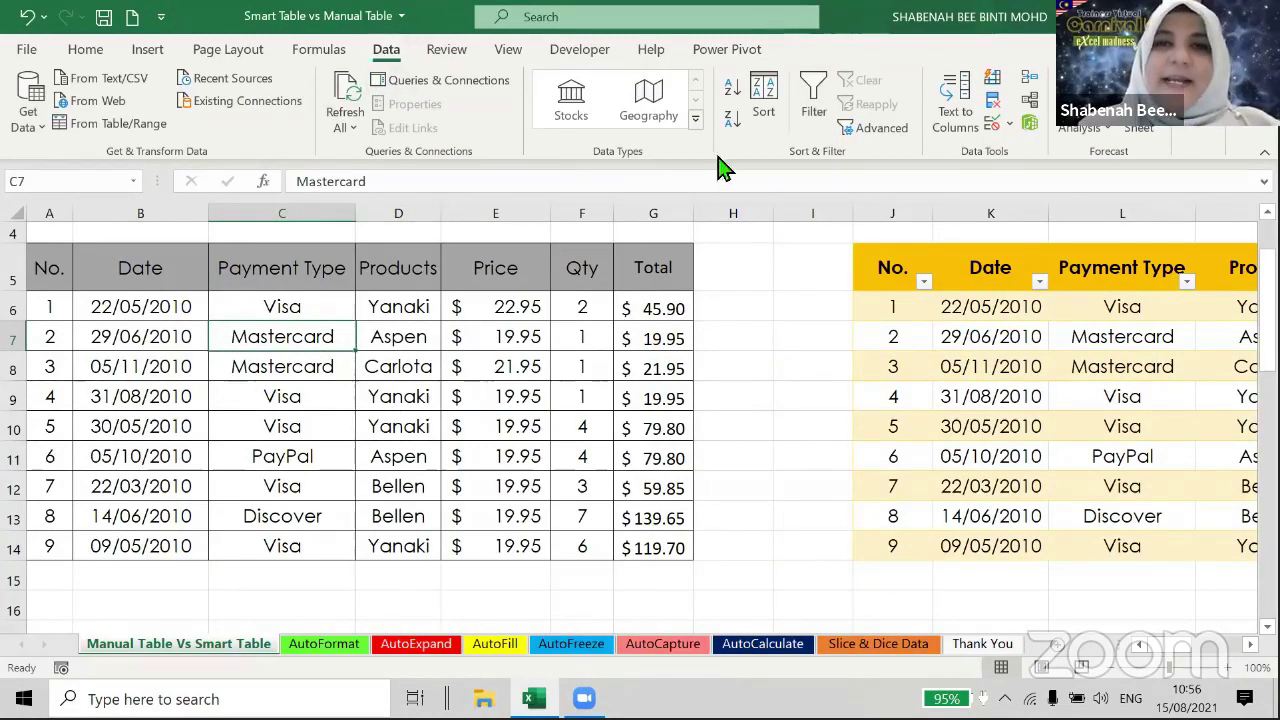
{"action": "left_click", "coordinate": [814, 110]}
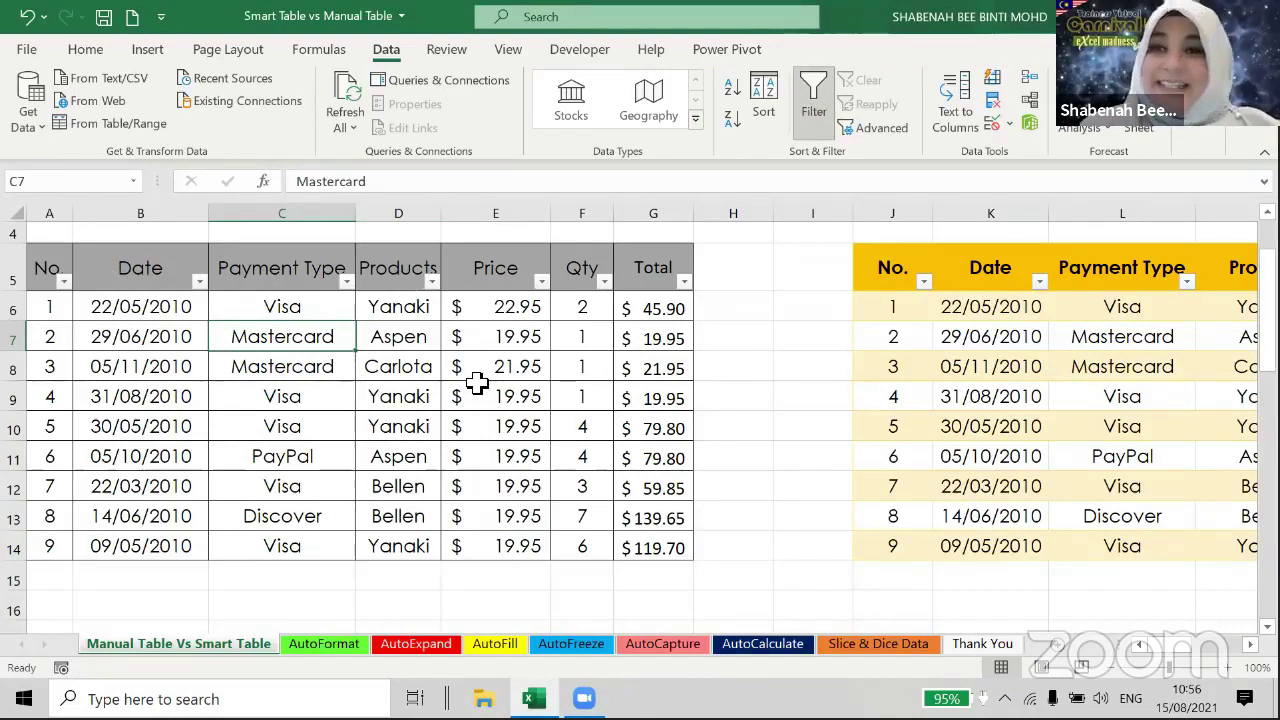
Filter the manual table's Products column to show only Yanaki.
{"action": "left_click", "coordinate": [430, 283]}
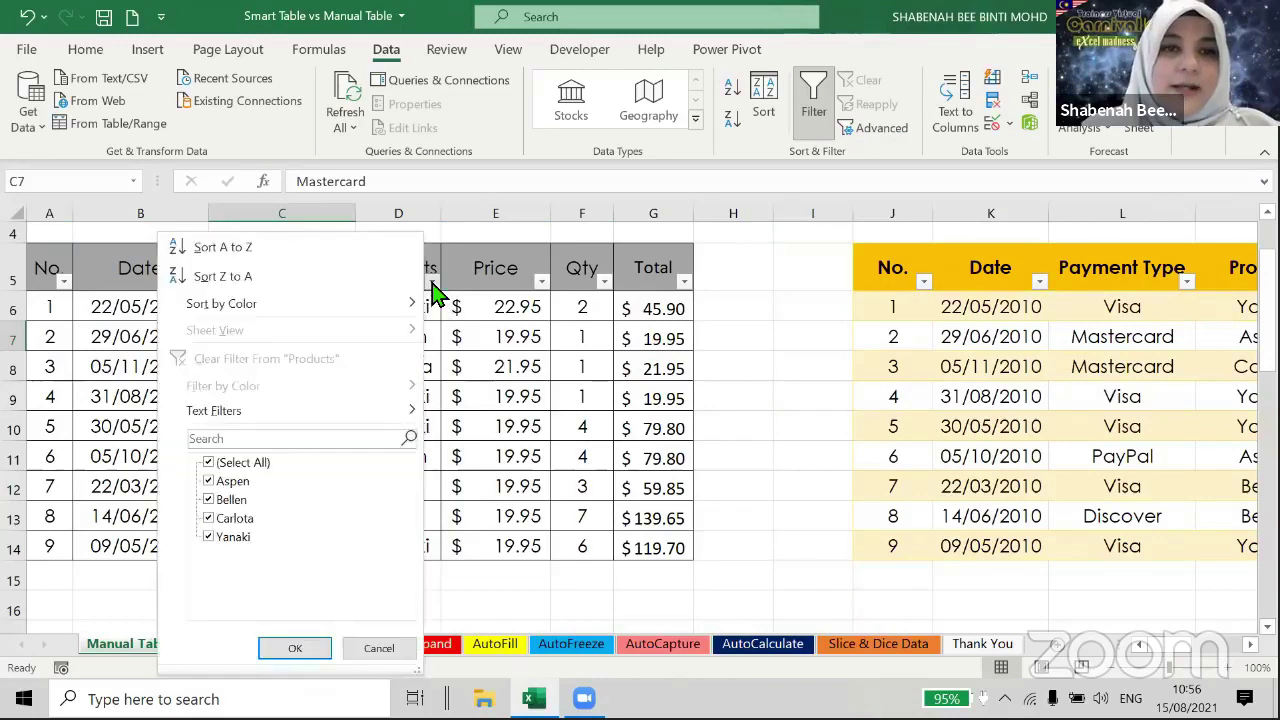
{"action": "left_click", "coordinate": [209, 464]}
{"action": "left_click", "coordinate": [208, 537]}
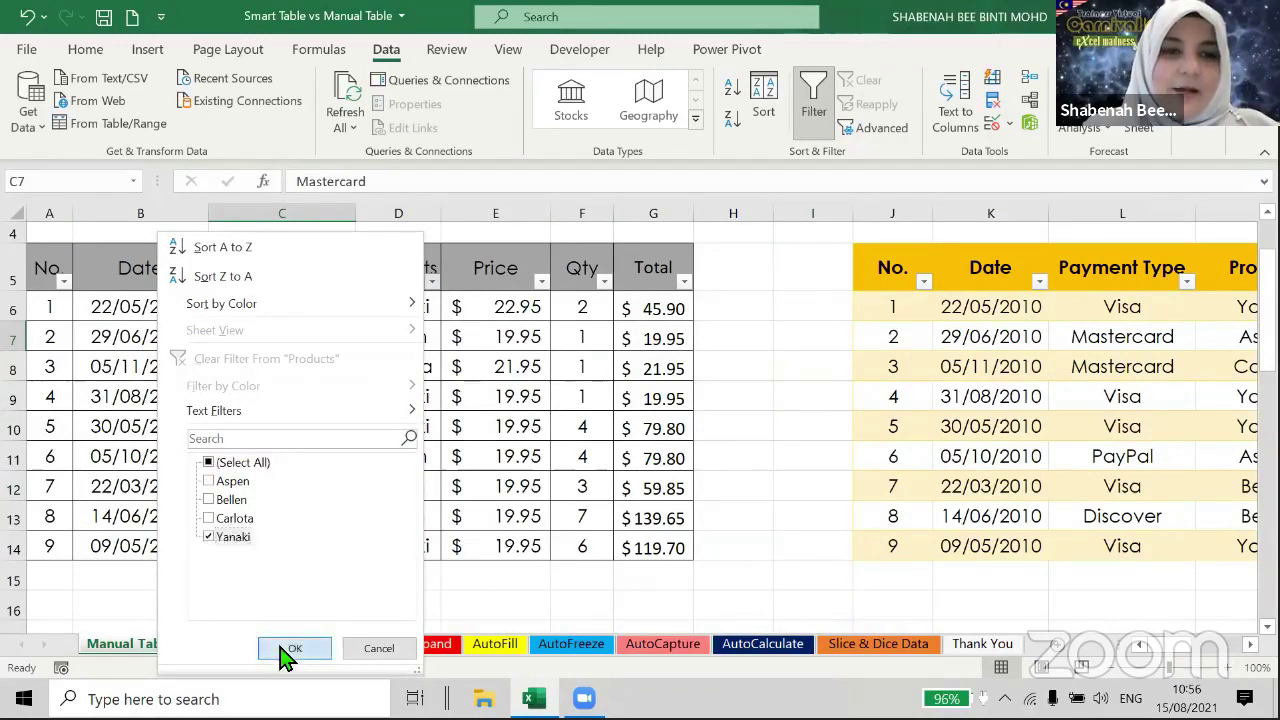
{"action": "left_click", "coordinate": [291, 649]}
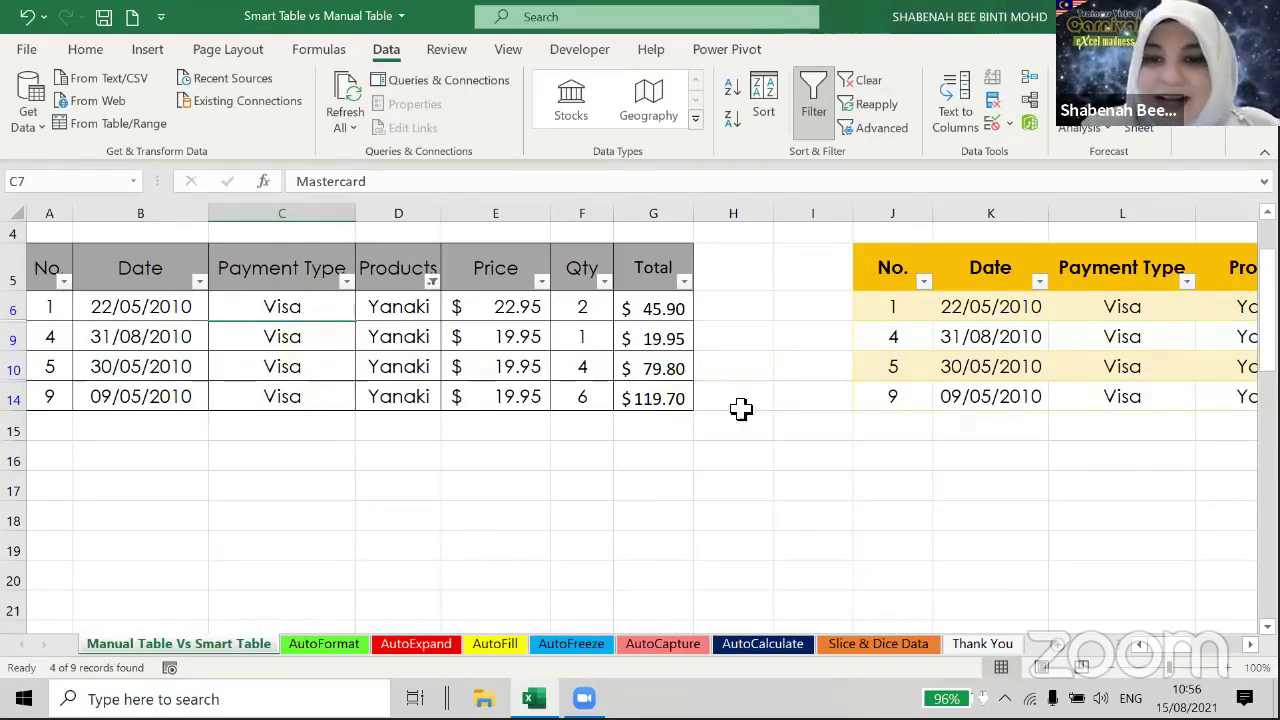
On the Slice & Dice Data sheet, nudge the Products slicer slightly, staying just above the payment slicer.
{"action": "left_click", "coordinate": [840, 650]}
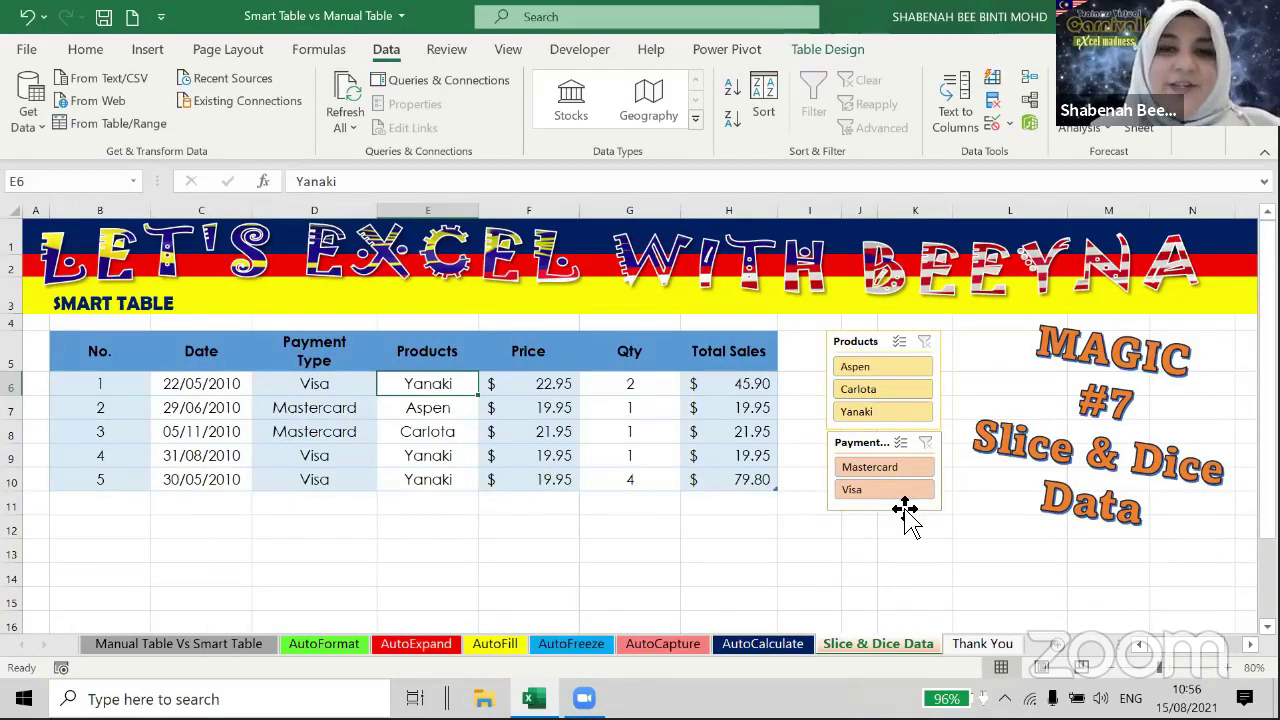
{"action": "left_click_drag", "start_coordinate": [855, 330], "coordinate": [855, 342]}
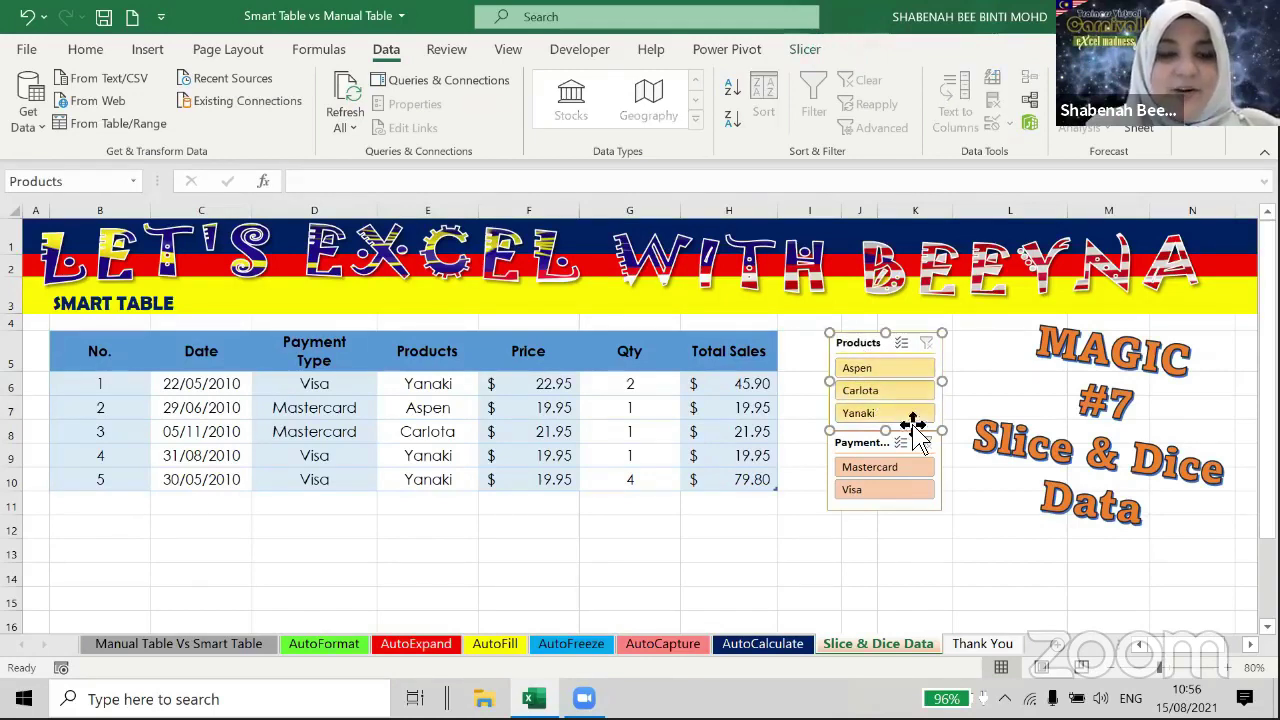
{"action": "left_click", "coordinate": [734, 549]}
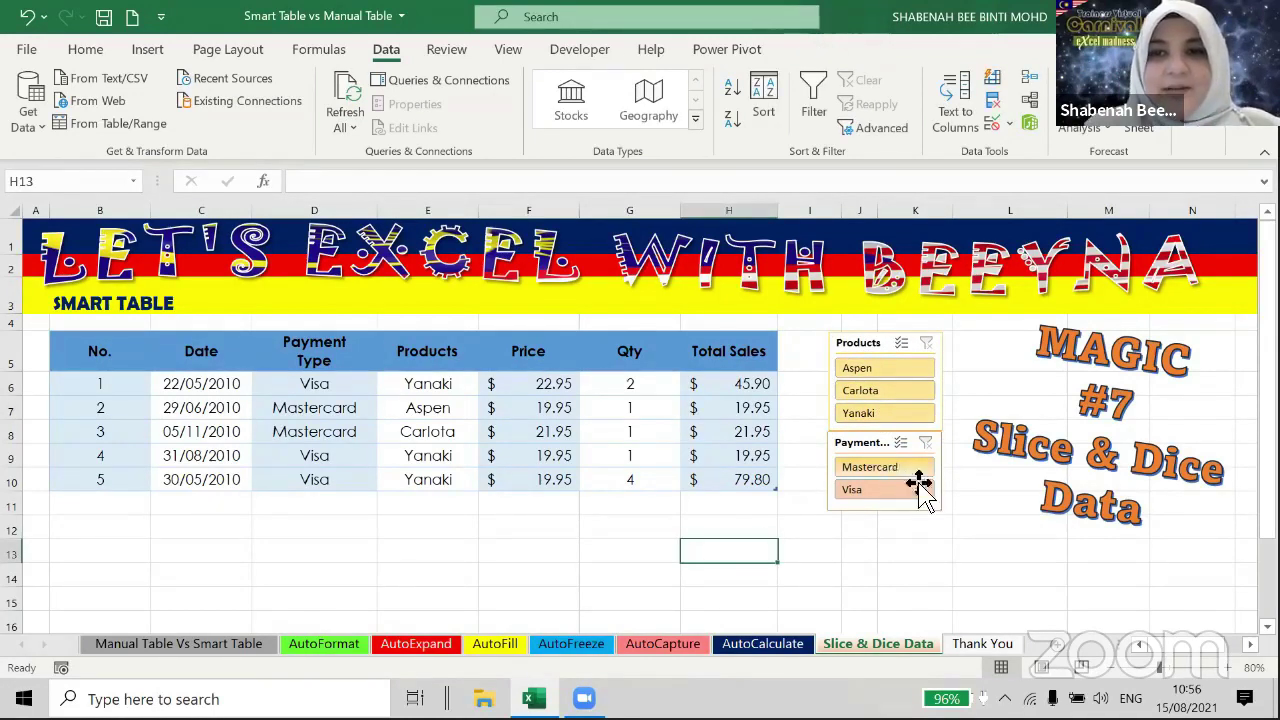
Examine the Products and payment slicers next to the smart table up close.
{"action": "scroll", "coordinate": [1150, 625], "scroll_direction": "up", "scroll_amount": 5}
{"action": "scroll", "coordinate": [657, 537], "scroll_direction": "right", "scroll_amount": 5}
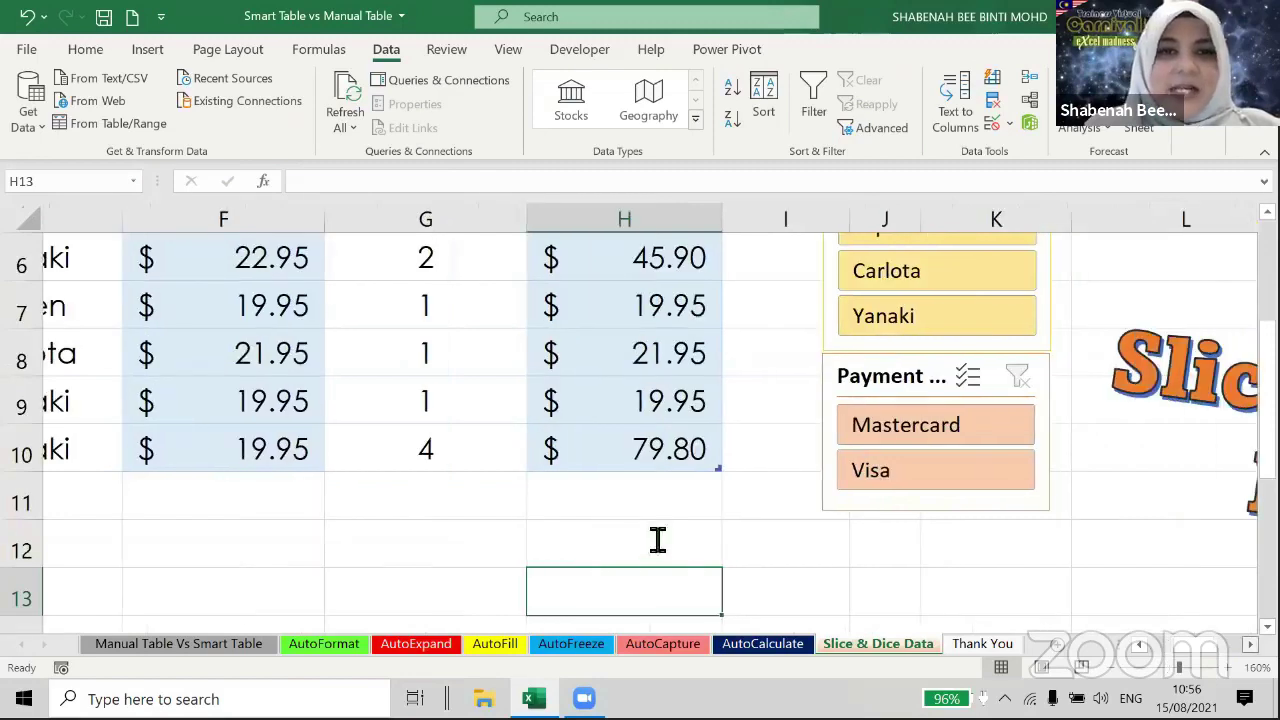
{"action": "scroll", "coordinate": [270, 400], "scroll_direction": "up", "scroll_amount": 2}
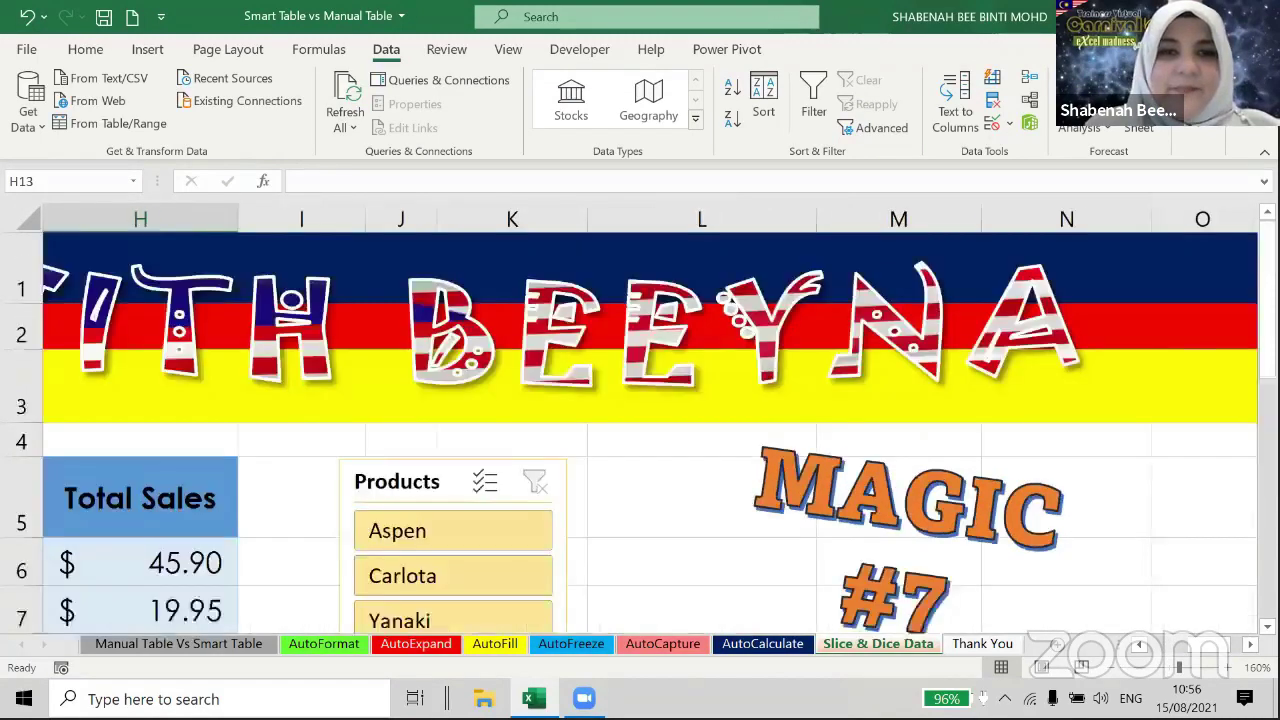
{"action": "scroll", "coordinate": [270, 400], "scroll_direction": "down", "scroll_amount": 2}
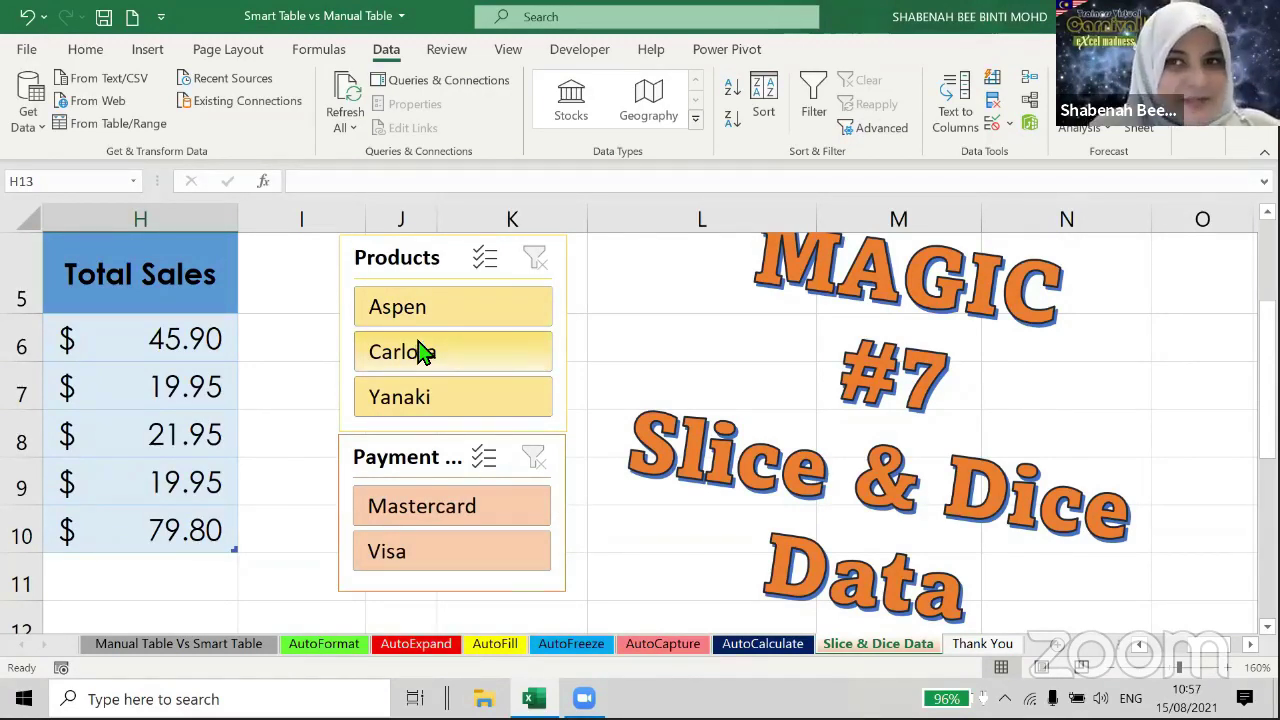
Delete the Products and Payment Type slicers beside the smart table.
{"action": "left_click", "coordinate": [400, 266]}
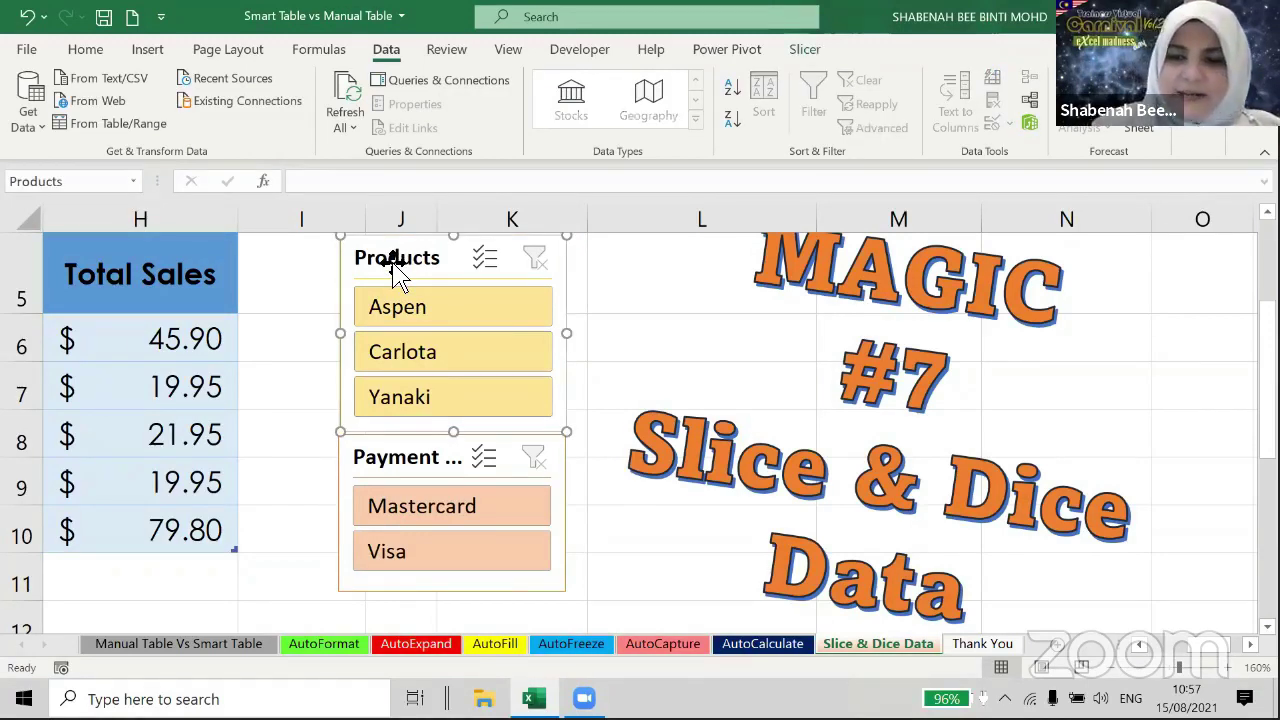
{"action": "key", "text": "Delete"}
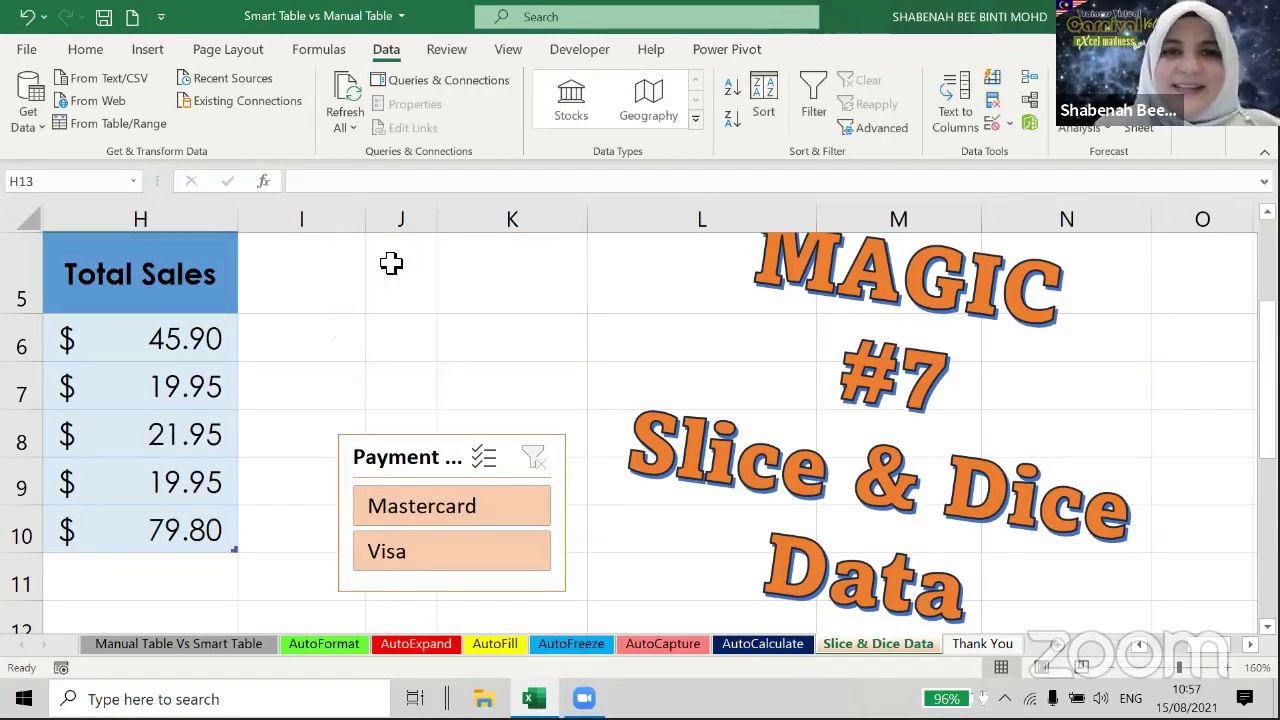
{"action": "left_click", "coordinate": [412, 446]}
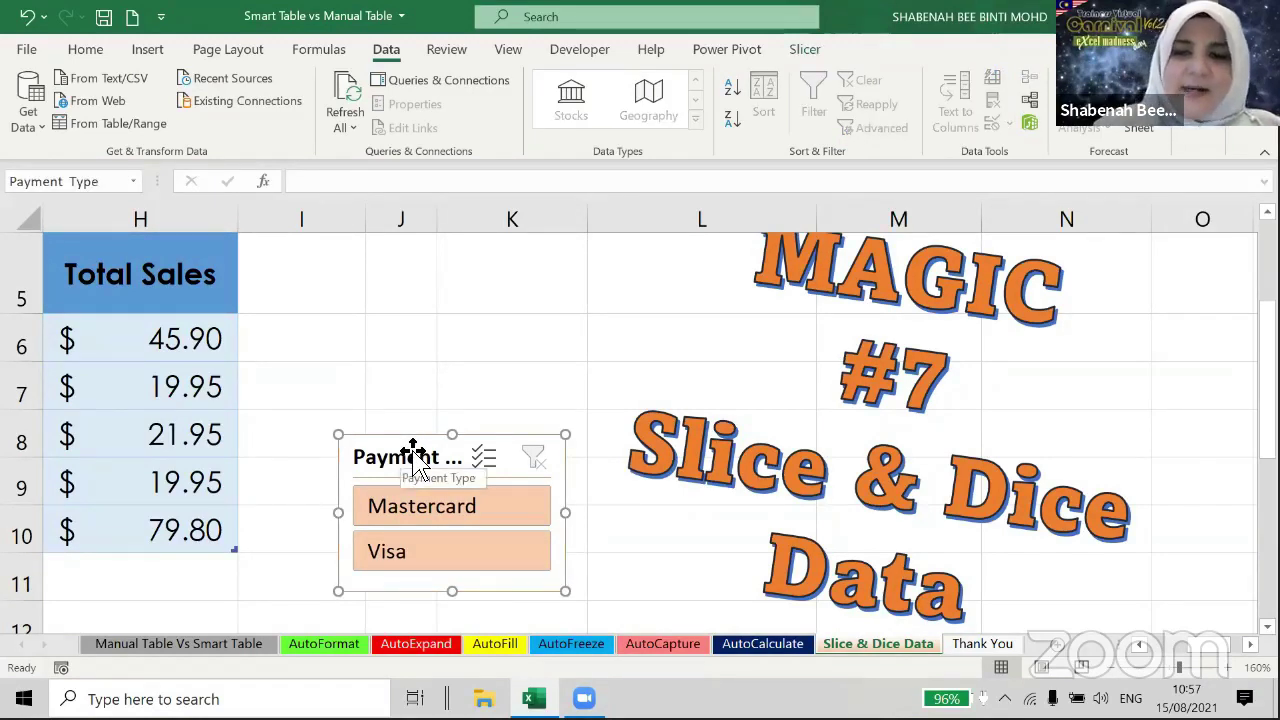
{"action": "key", "text": "Delete"}
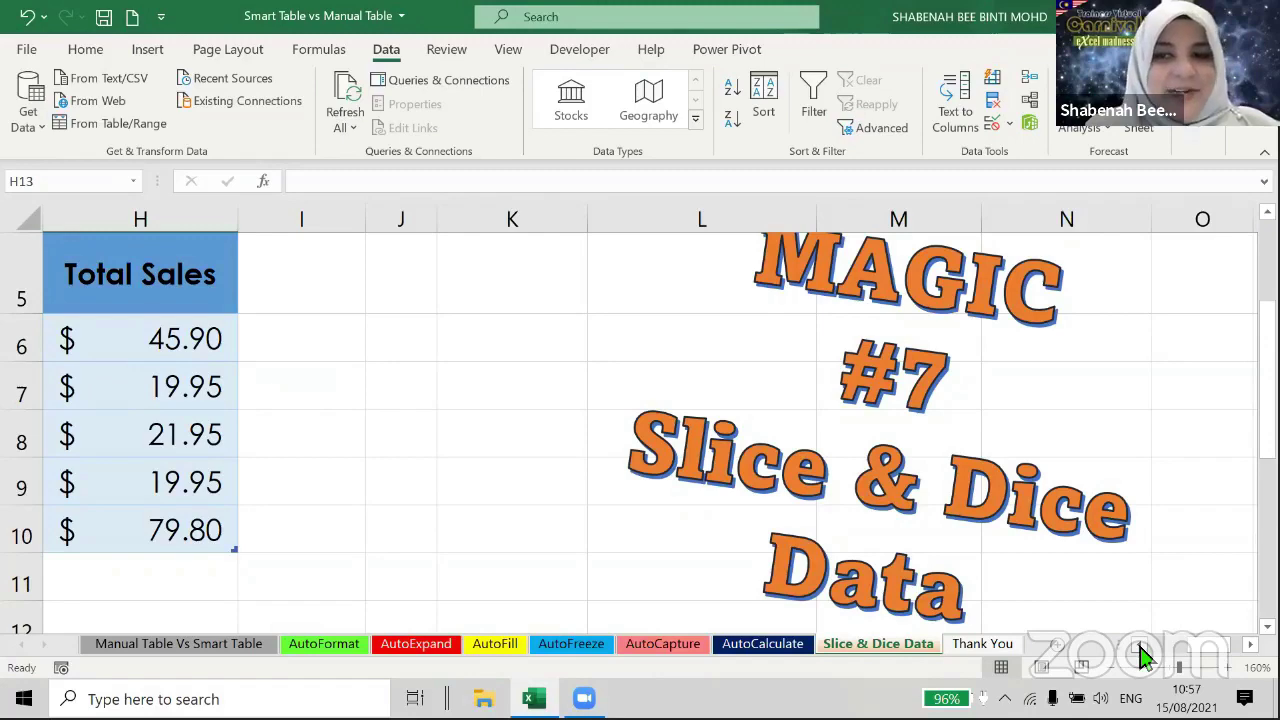
Examine the whole smart table at a smaller zoom, checking the Price column and the header cells.
{"action": "scroll", "coordinate": [1145, 655], "scroll_direction": "left", "scroll_amount": 4}
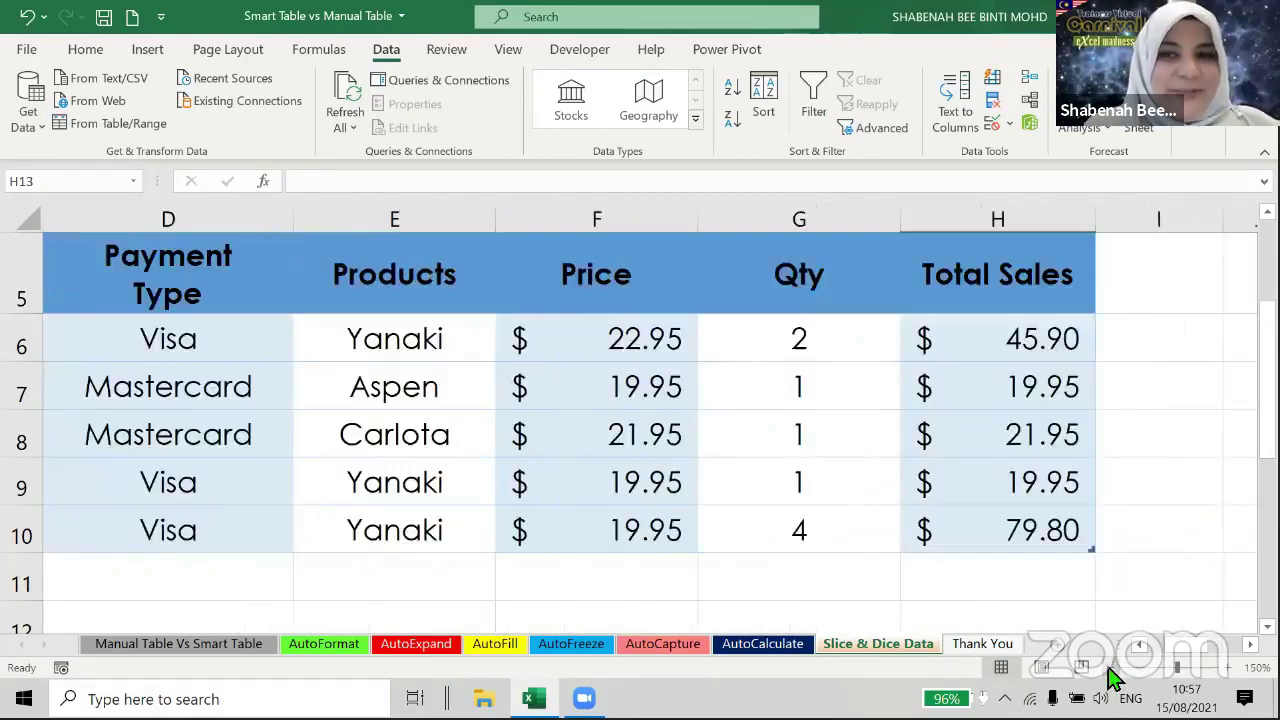
{"action": "left_click", "coordinate": [1113, 678]}
{"action": "left_click", "coordinate": [1113, 678]}
{"action": "left_click", "coordinate": [1113, 678]}
{"action": "left_click", "coordinate": [1113, 678]}
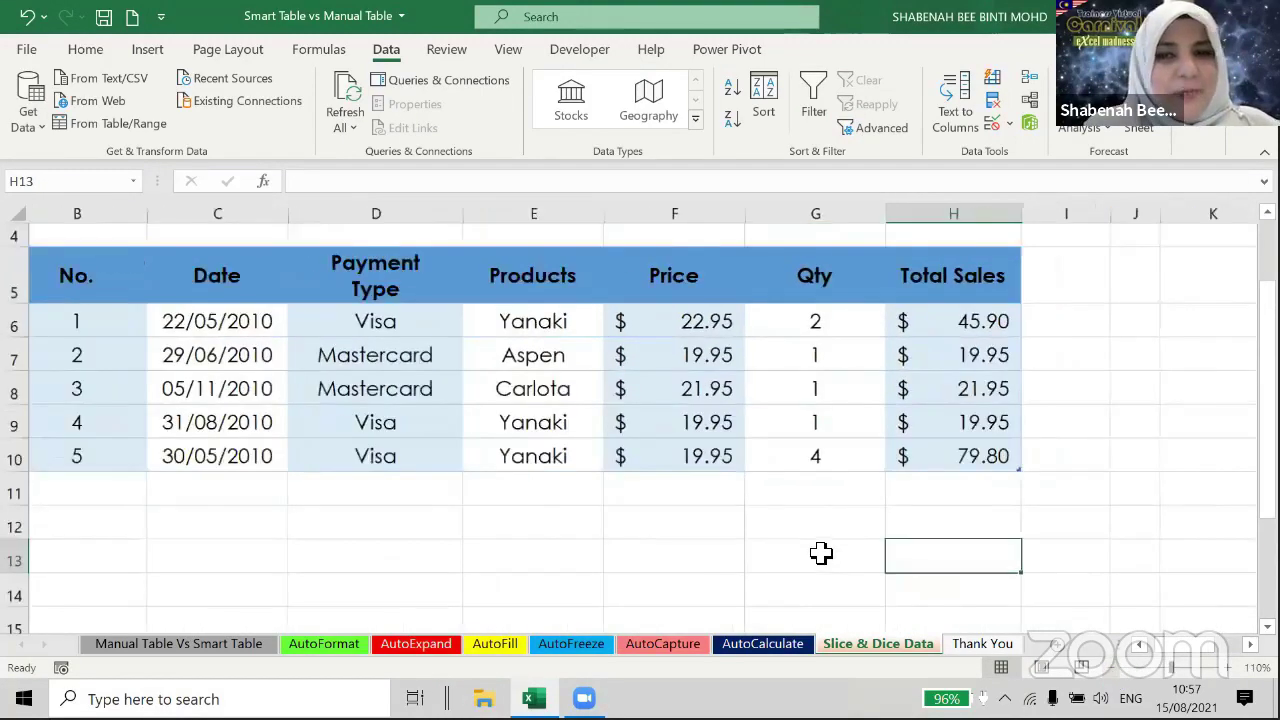
{"action": "scroll", "coordinate": [821, 553], "scroll_direction": "down", "scroll_amount": 2}
{"action": "scroll", "coordinate": [986, 520], "scroll_direction": "up", "scroll_amount": 1}
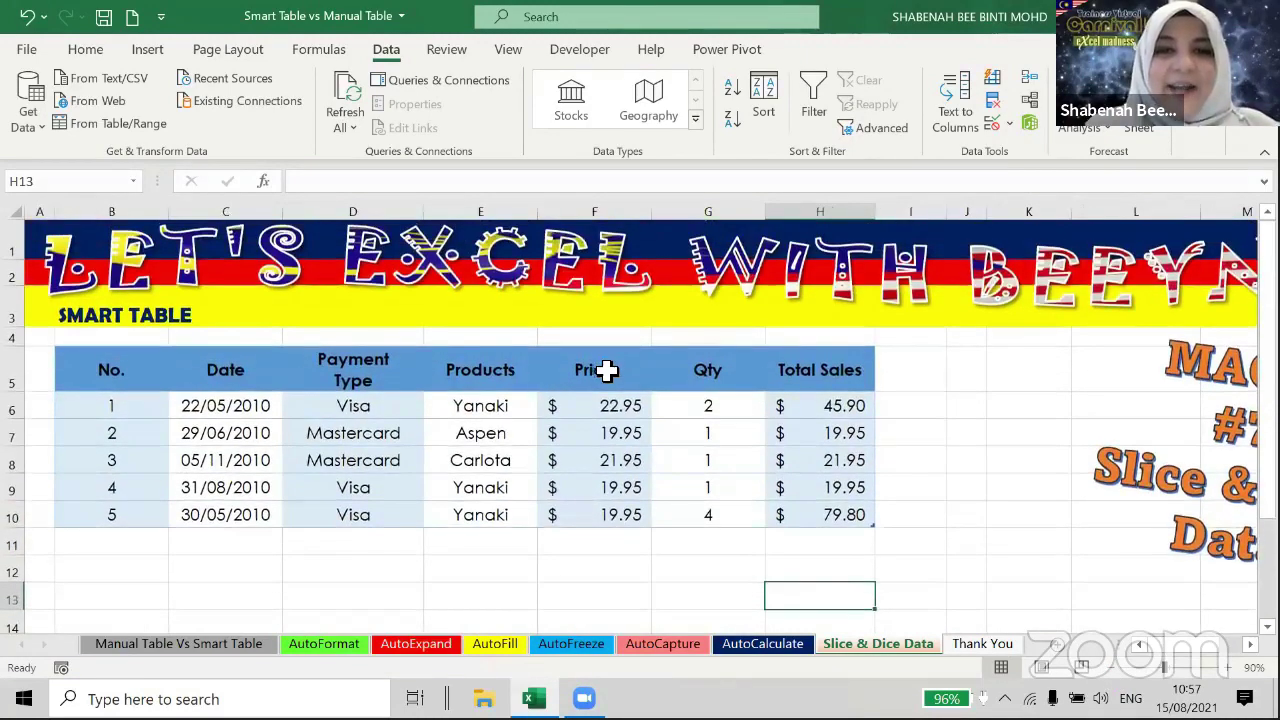
{"action": "left_click", "coordinate": [607, 370]}
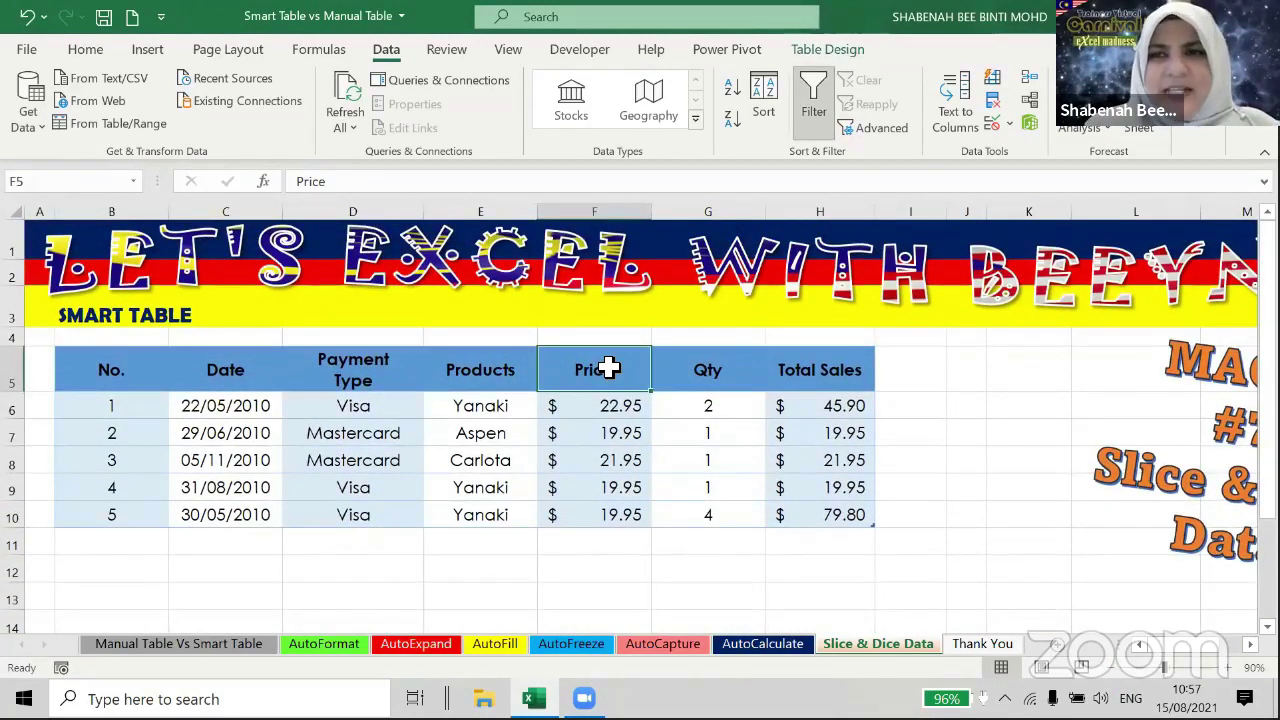
{"action": "left_click", "coordinate": [609, 432]}
{"action": "left_click", "coordinate": [351, 486]}
{"action": "left_click", "coordinate": [594, 500]}
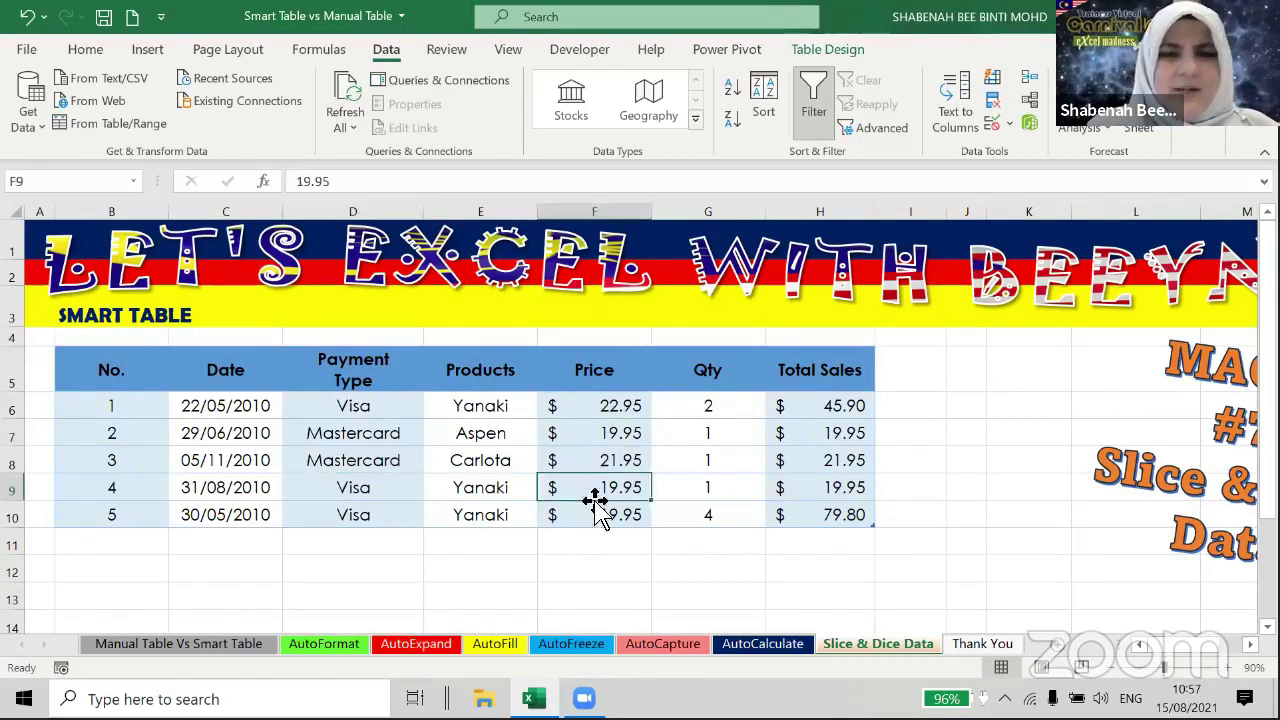
{"action": "left_click", "coordinate": [600, 378]}
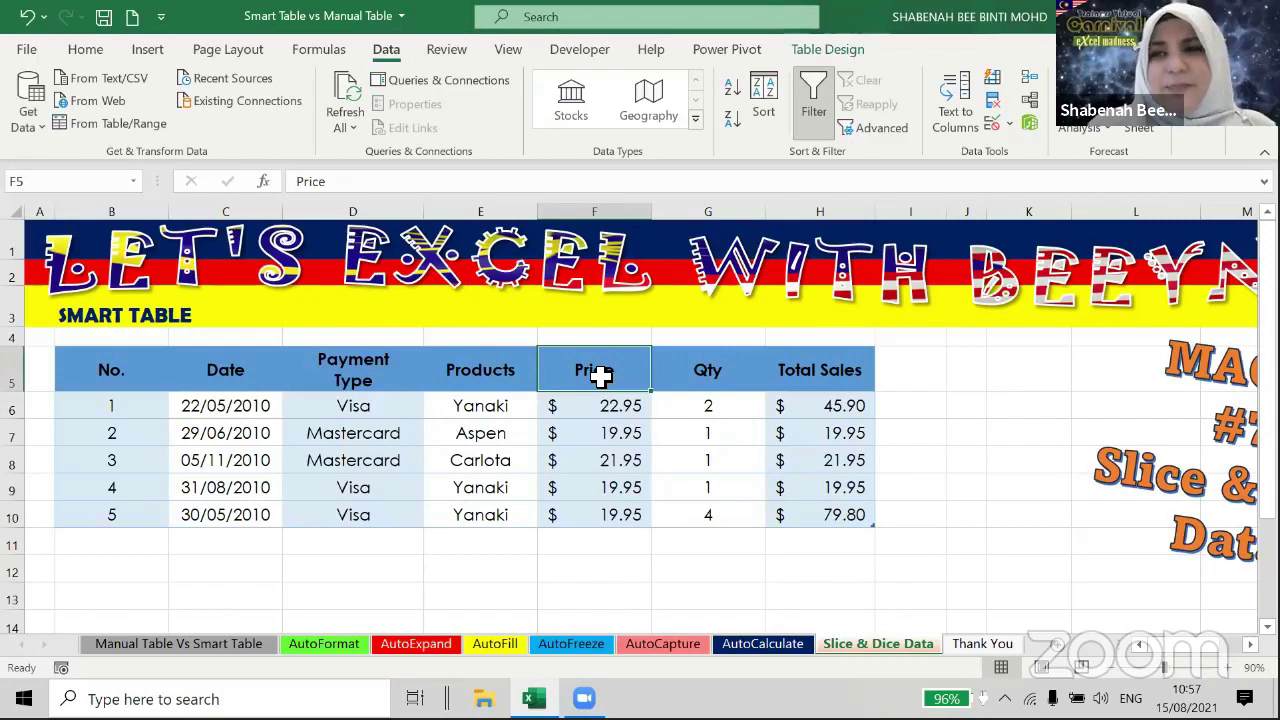
{"action": "left_click", "coordinate": [634, 456]}
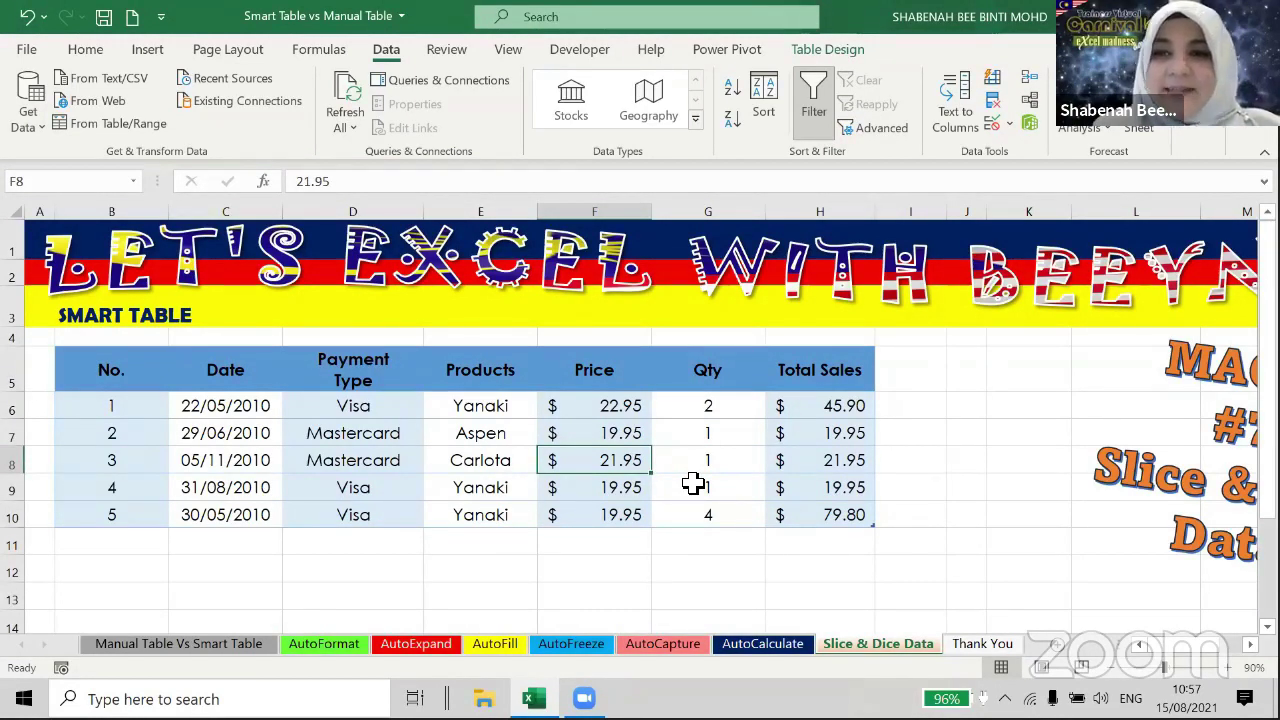
{"action": "left_click", "coordinate": [597, 369]}
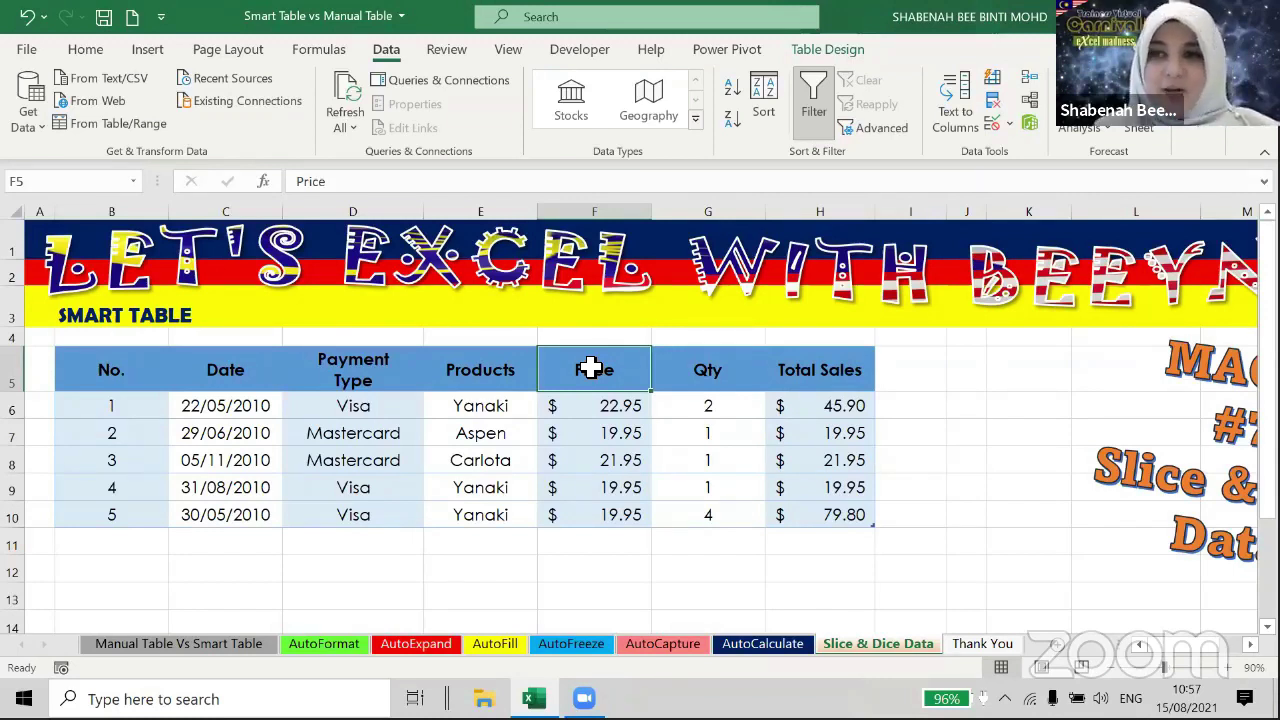
{"action": "left_click", "coordinate": [792, 368]}
Insert slicers for the smart table's Products and Payment Type fields.
{"action": "left_click", "coordinate": [740, 365]}
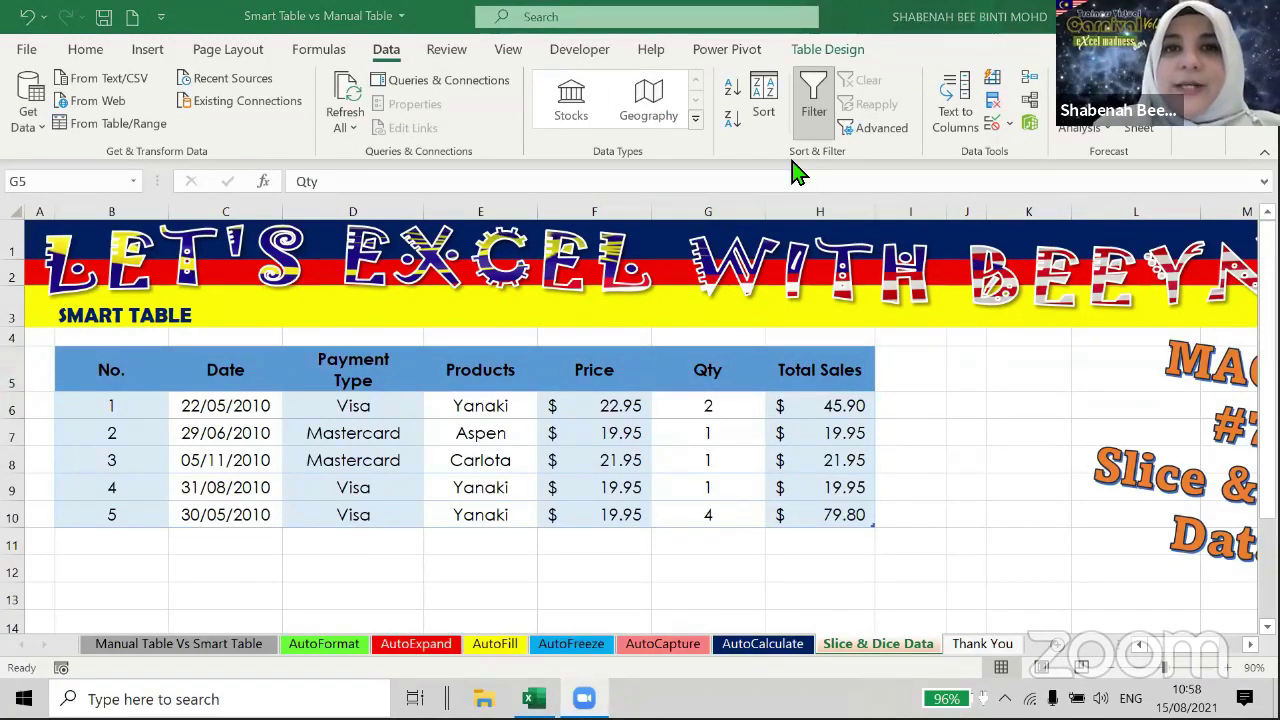
{"action": "left_click", "coordinate": [829, 55]}
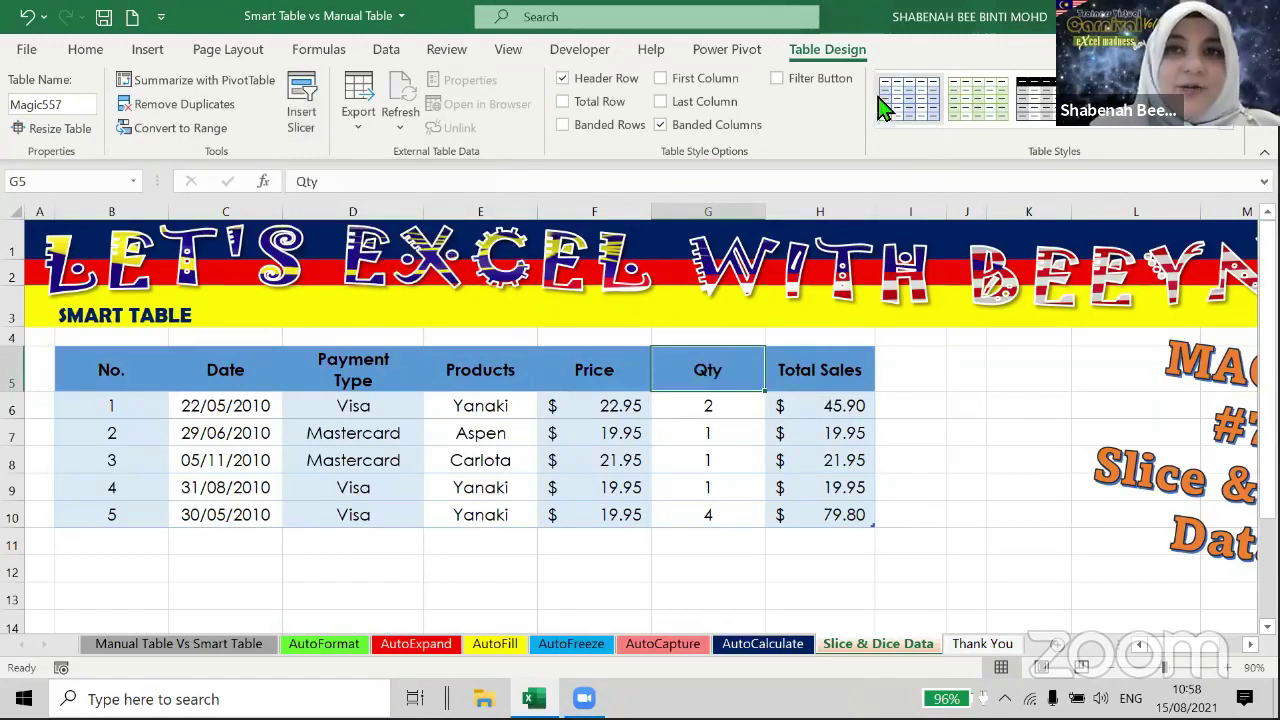
{"action": "left_click", "coordinate": [310, 135]}
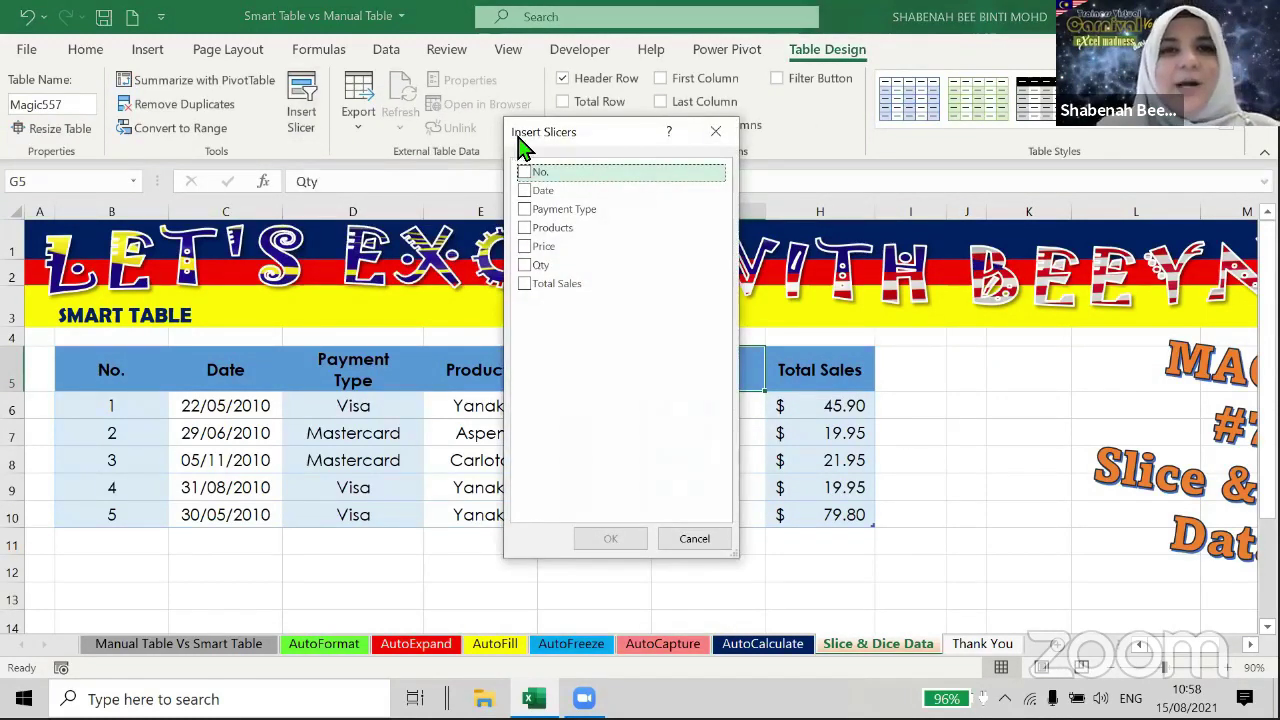
{"action": "left_click_drag", "start_coordinate": [515, 135], "coordinate": [526, 121]}
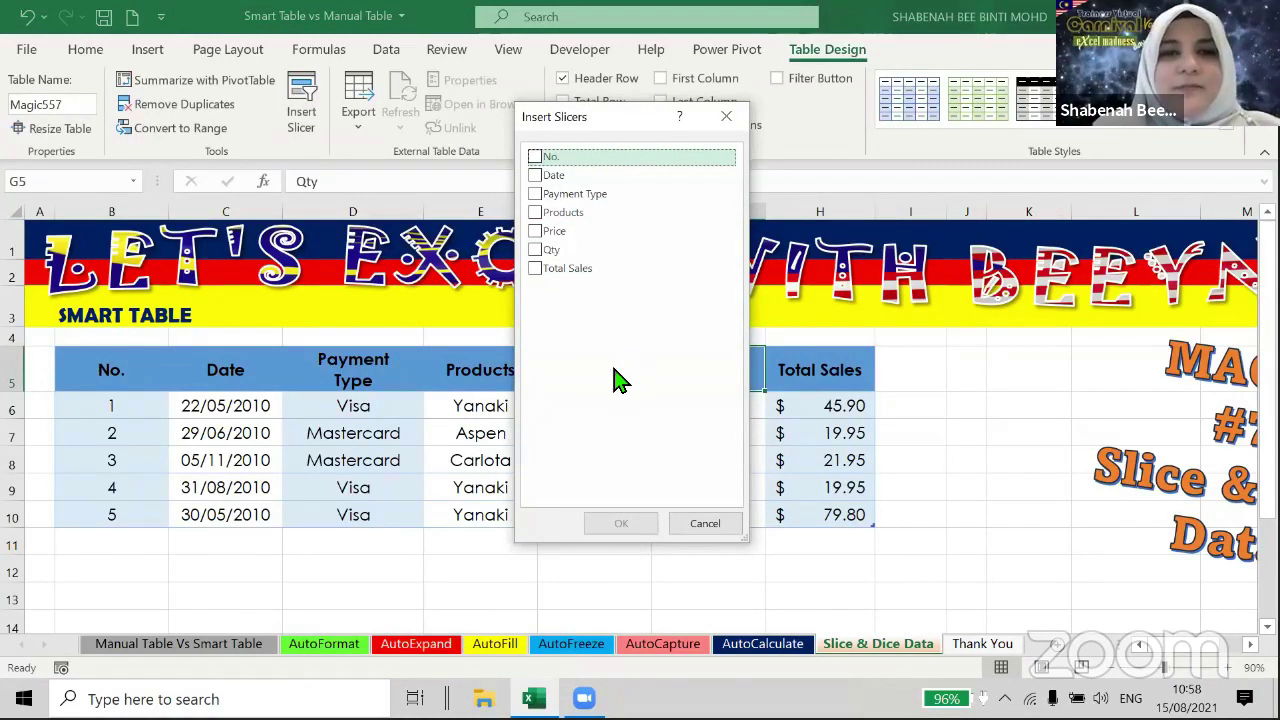
{"action": "left_click_drag", "start_coordinate": [568, 120], "coordinate": [631, 125]}
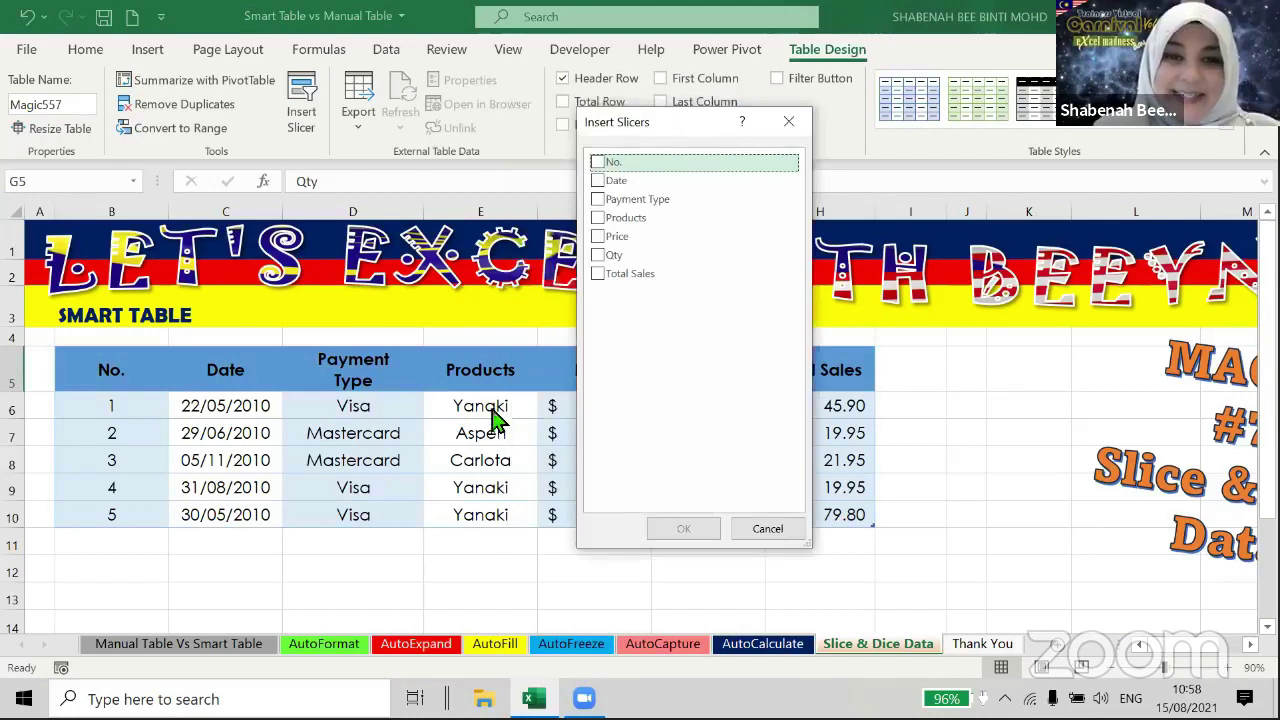
{"action": "left_click", "coordinate": [598, 222]}
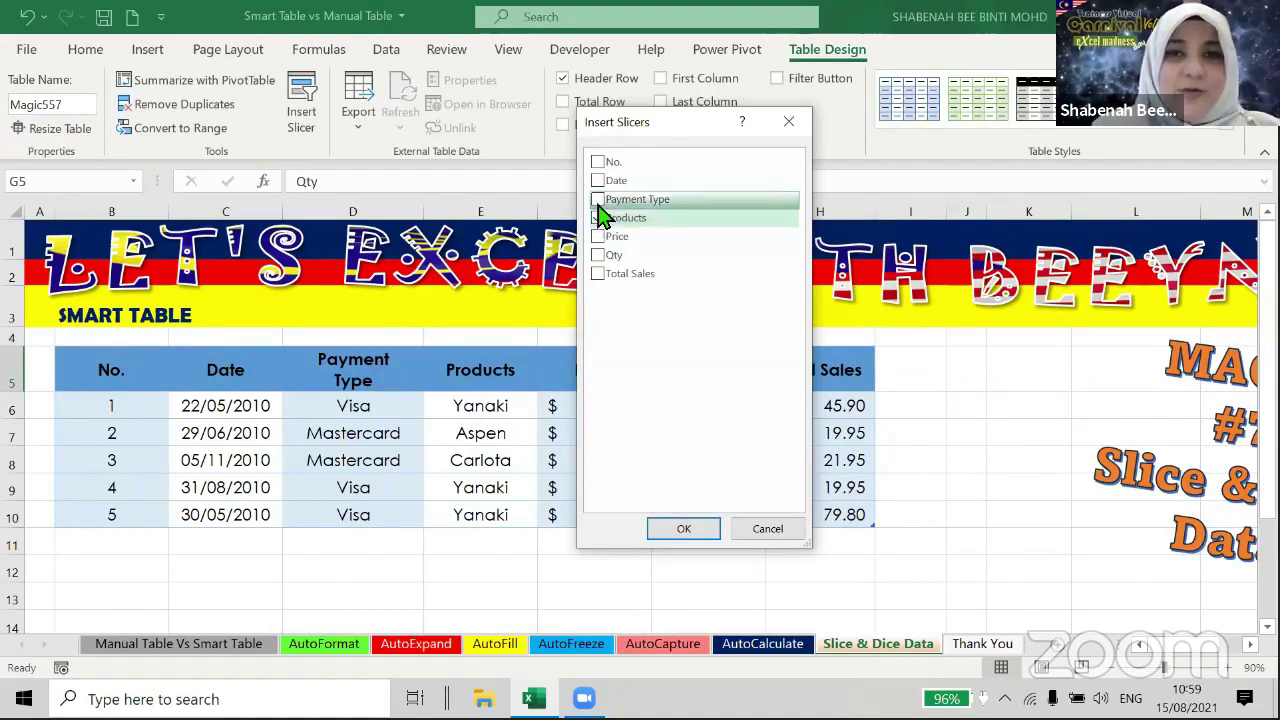
{"action": "left_click", "coordinate": [598, 207]}
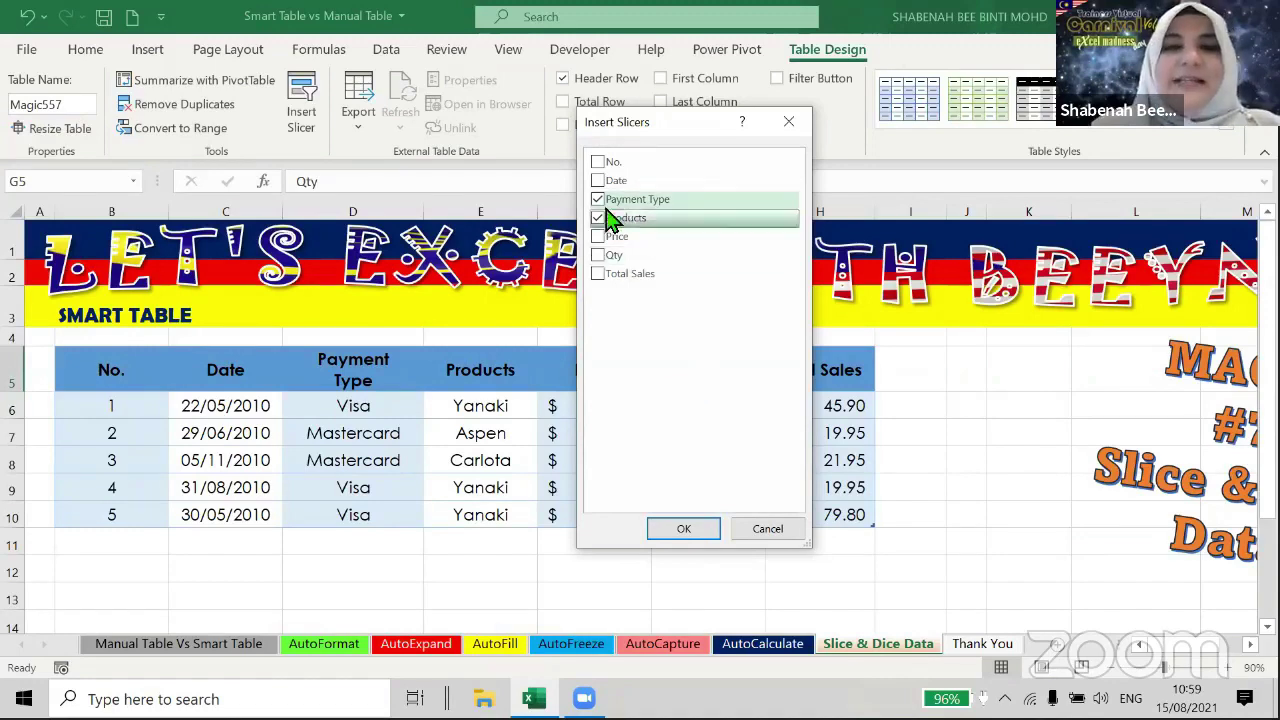
{"action": "left_click", "coordinate": [688, 530]}
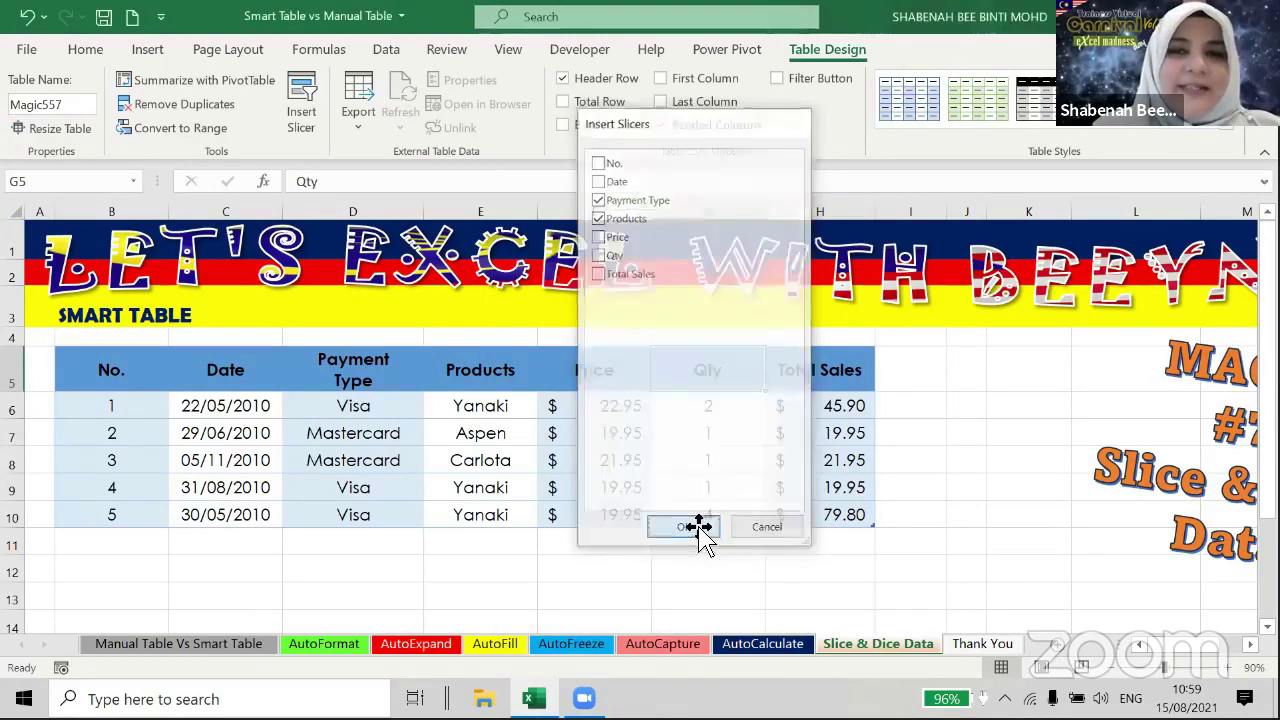
Shorten both slicers to fit their buttons, placing Products just right of the table and Payment Type directly below it.
{"action": "left_click_drag", "start_coordinate": [632, 345], "coordinate": [931, 355]}
{"action": "left_click_drag", "start_coordinate": [983, 579], "coordinate": [971, 456]}
{"action": "left_click", "coordinate": [630, 470]}
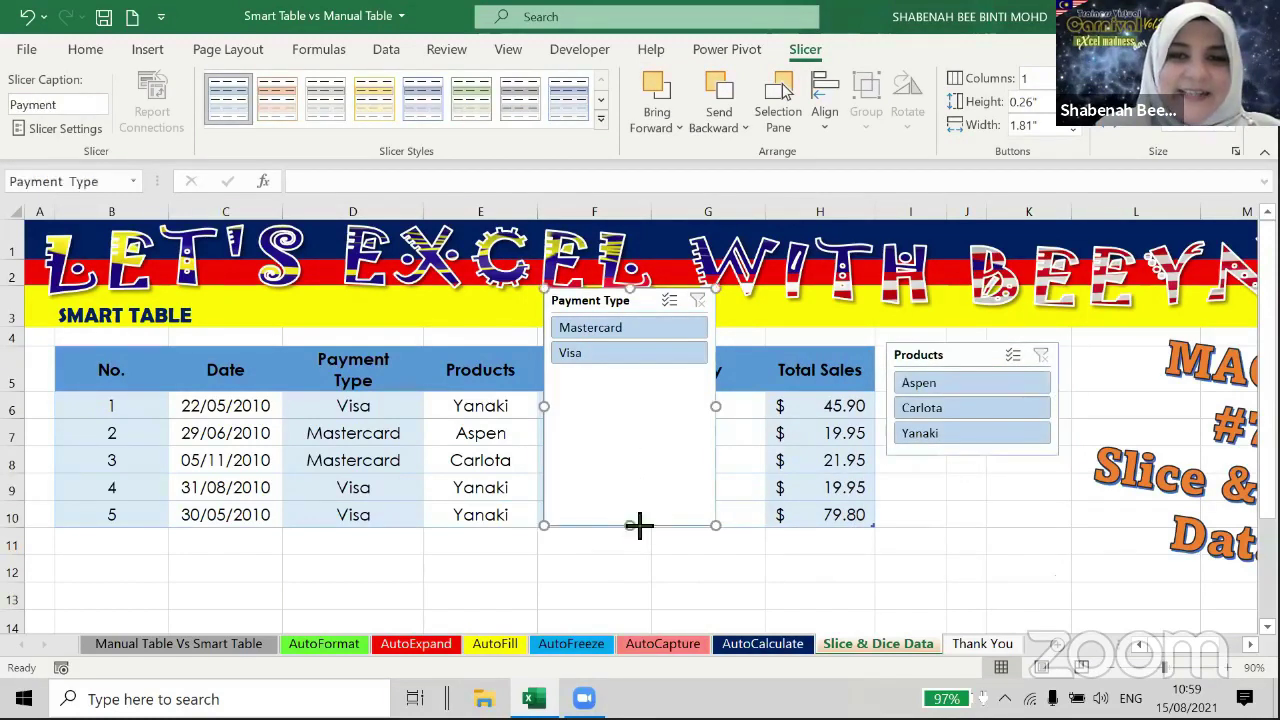
{"action": "left_click_drag", "start_coordinate": [630, 523], "coordinate": [630, 381]}
{"action": "left_click_drag", "start_coordinate": [608, 300], "coordinate": [948, 472]}
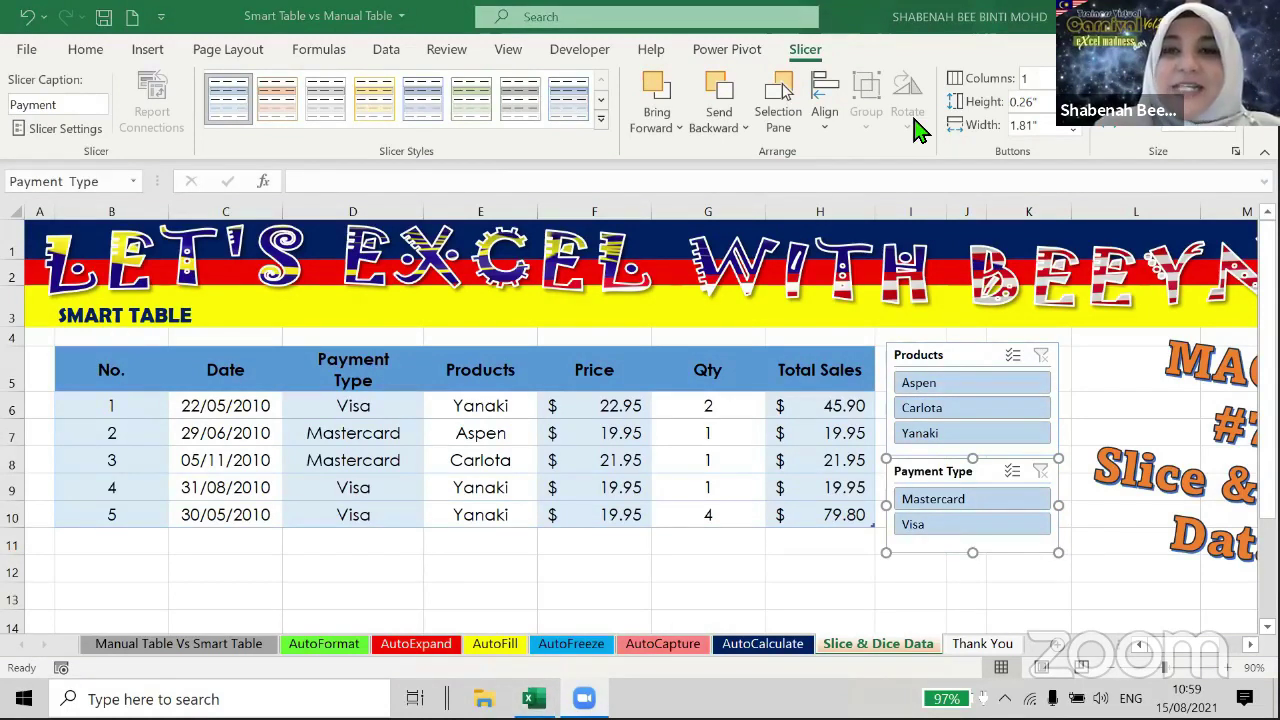
Apply the dark yellow slicer style to the Products slicer.
{"action": "left_click", "coordinate": [960, 356]}
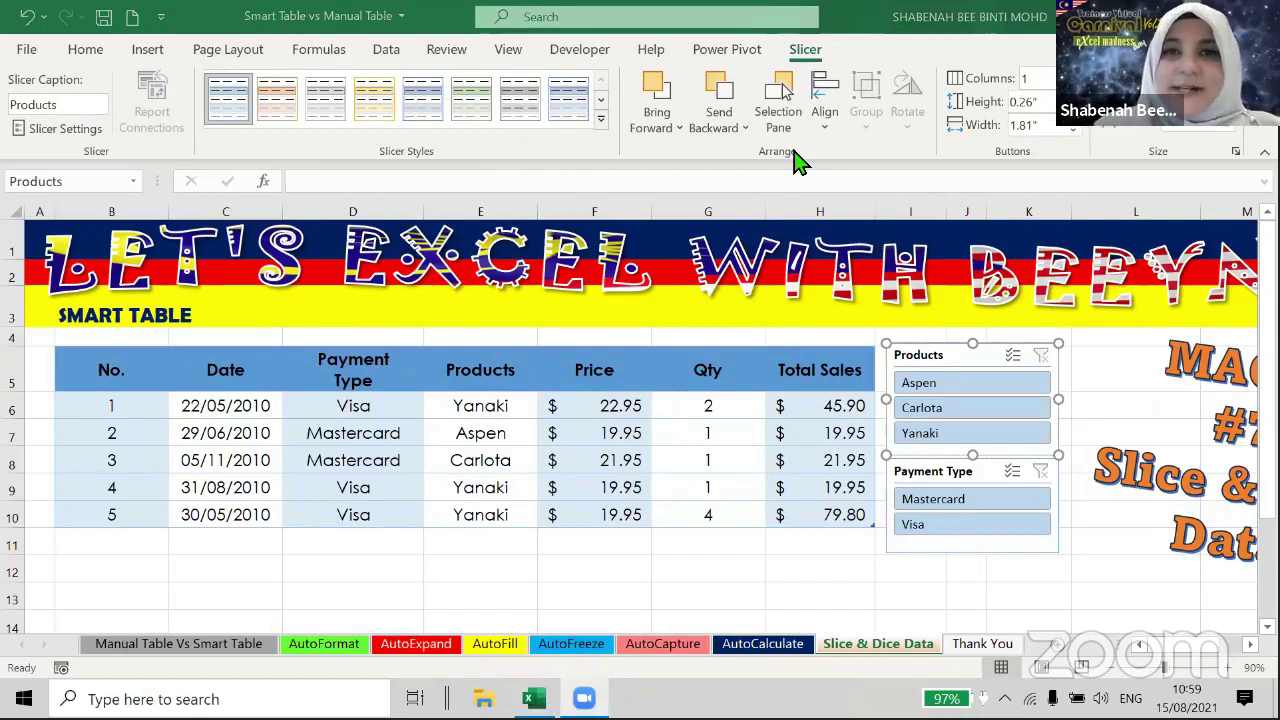
{"action": "left_click", "coordinate": [601, 121]}
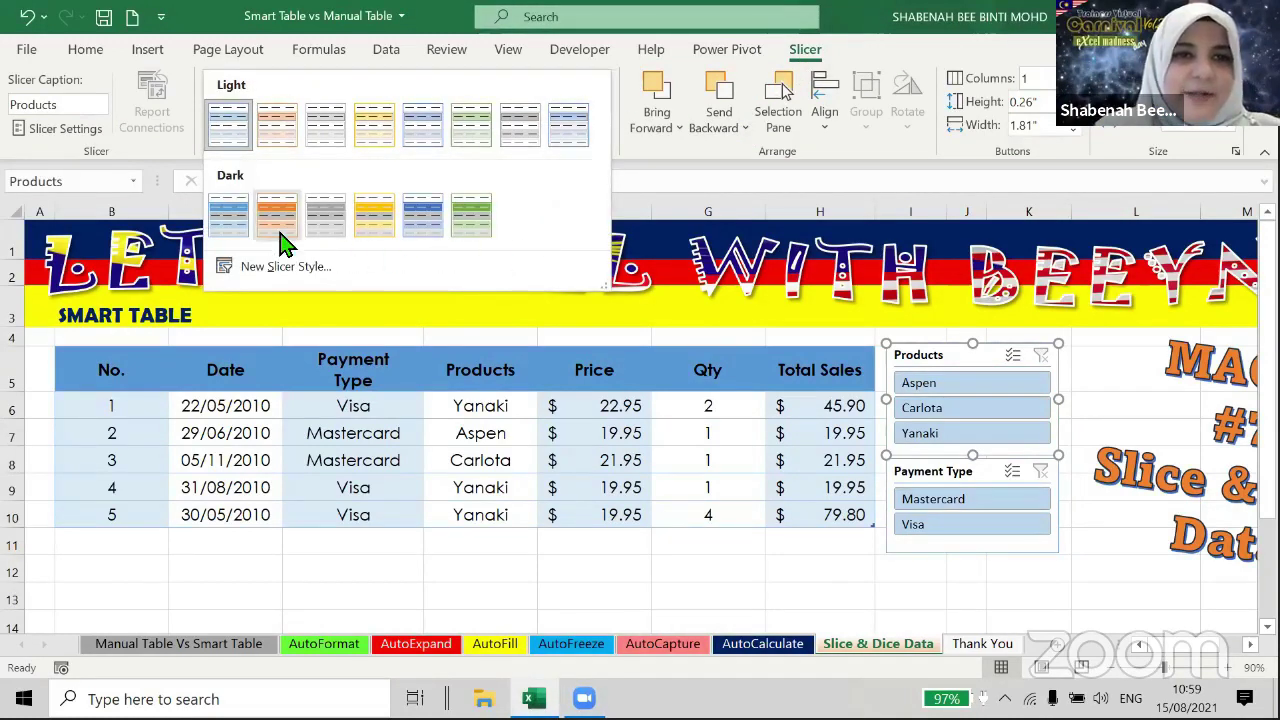
{"action": "left_click", "coordinate": [373, 232]}
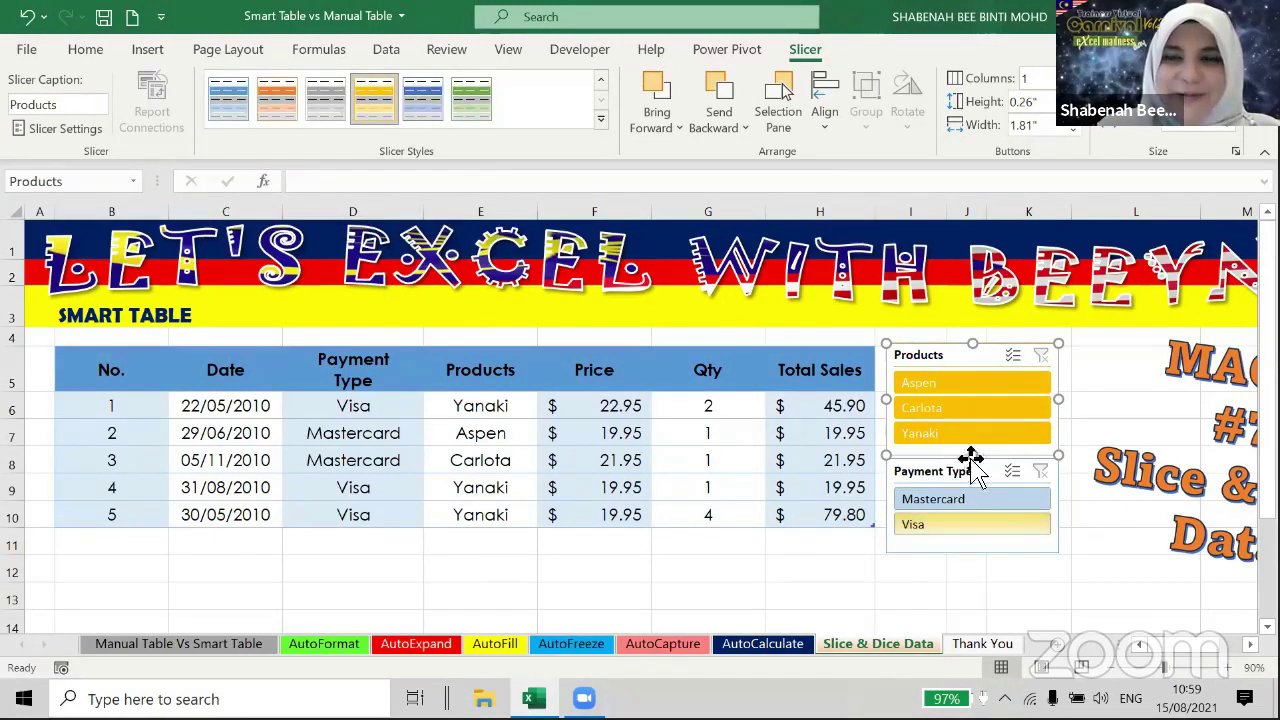
Apply the dark orange slicer style to the Payment Type slicer.
{"action": "left_click", "coordinate": [933, 471]}
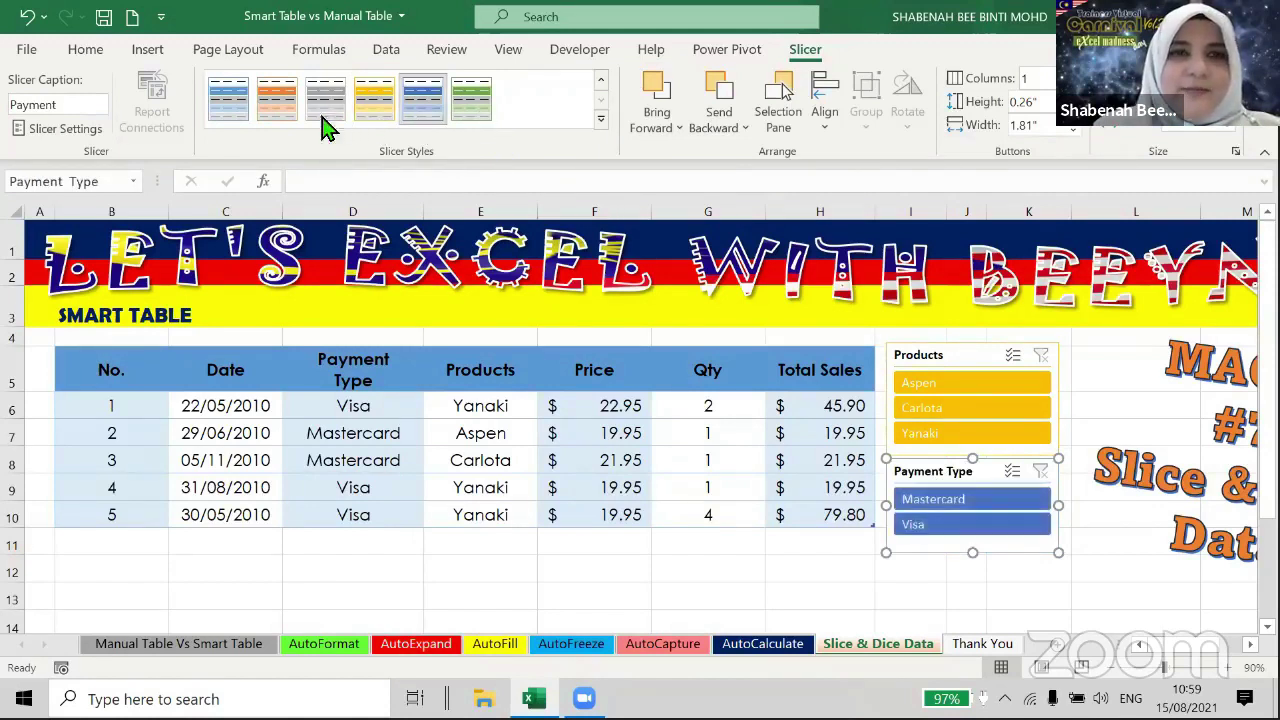
{"action": "left_click", "coordinate": [277, 97]}
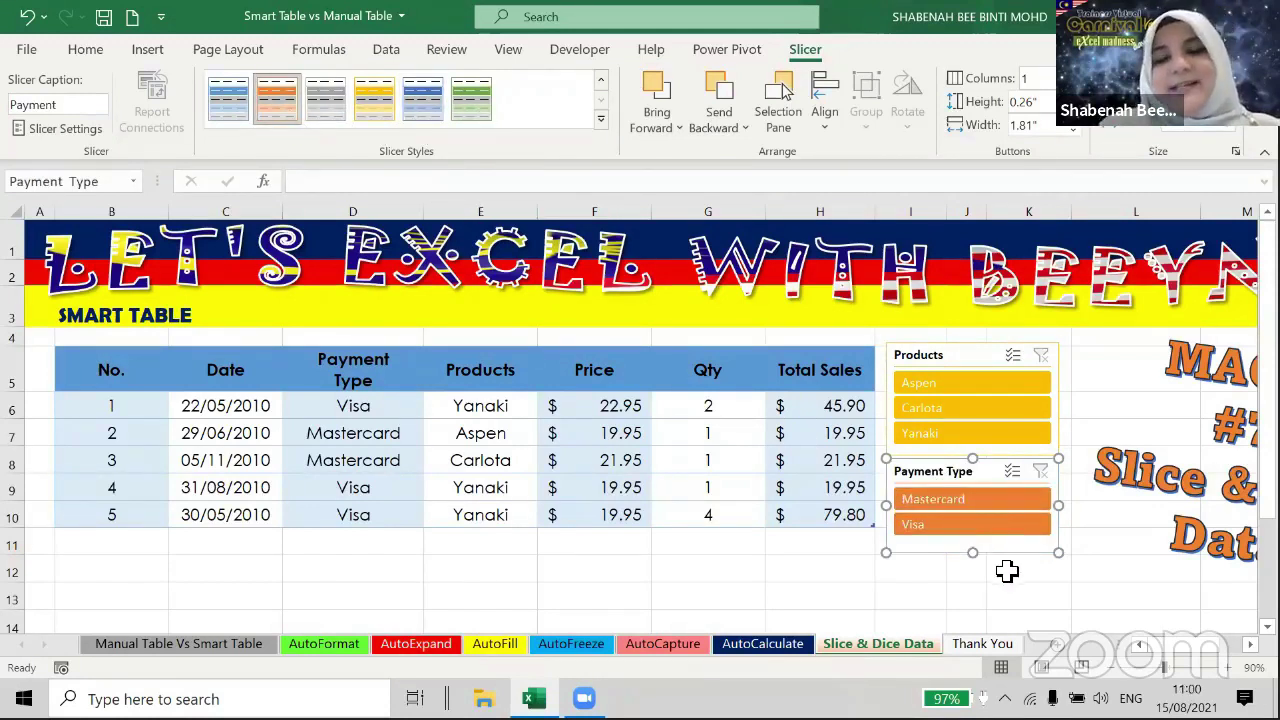
{"action": "left_click", "coordinate": [601, 118]}
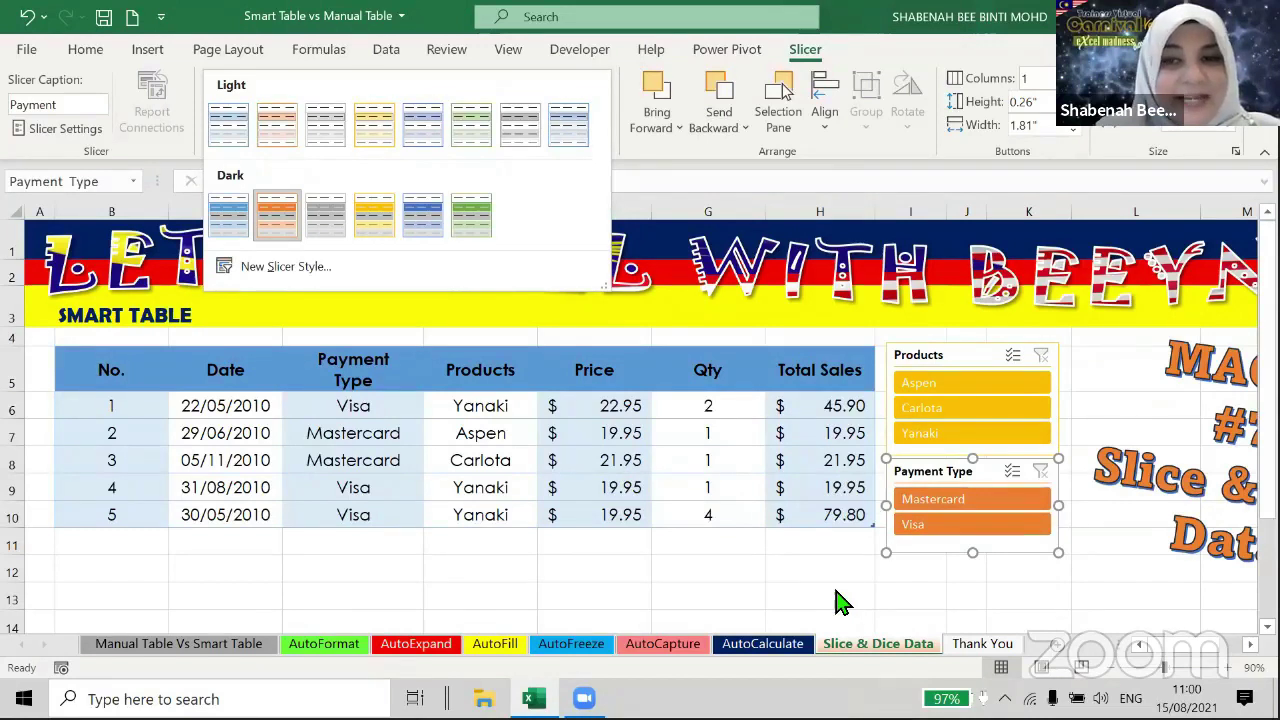
{"action": "left_click", "coordinate": [1014, 597]}
Filter the table with the Products slicer by Aspen, Carlota and finally Yanaki, one product at a time.
{"action": "left_click", "coordinate": [914, 386]}
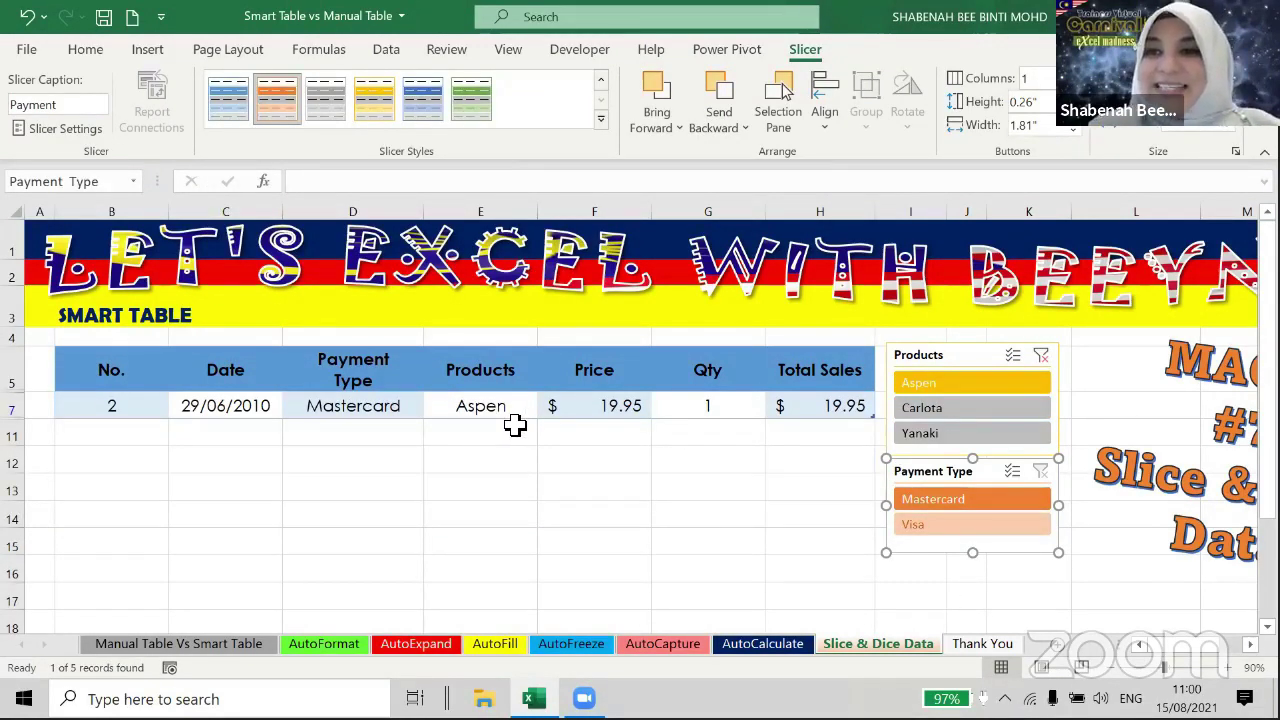
{"action": "left_click", "coordinate": [943, 412]}
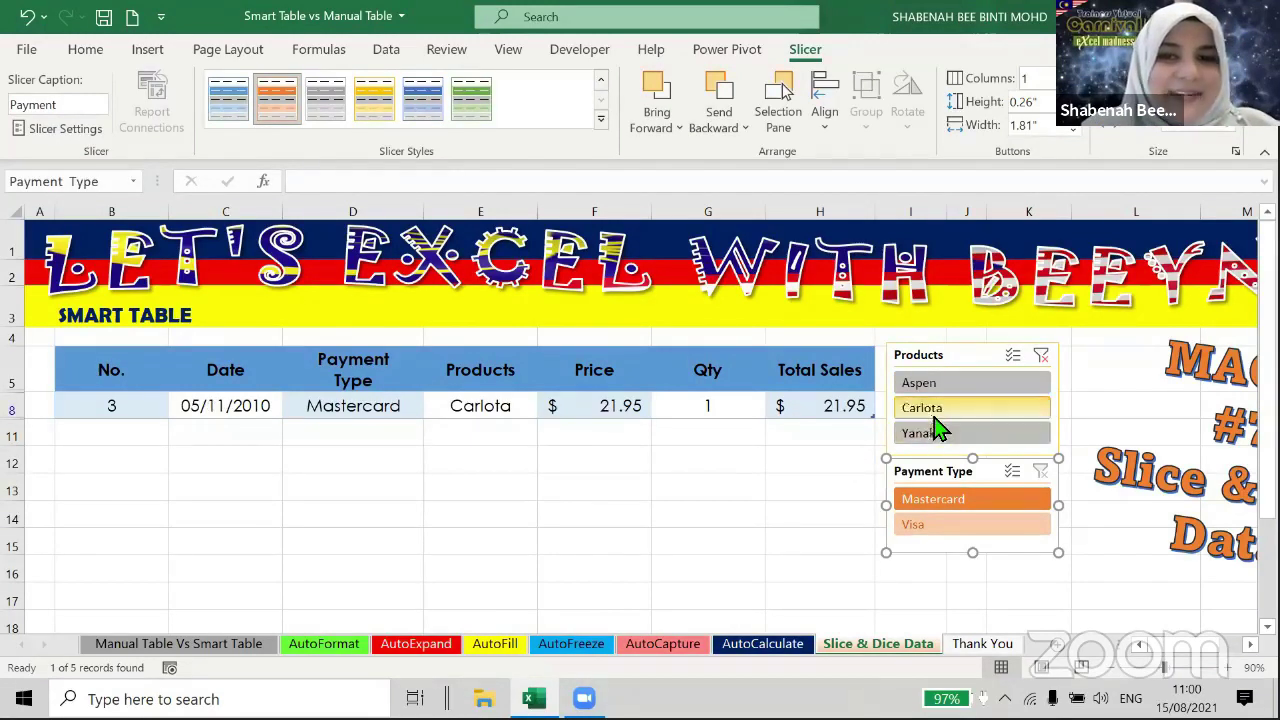
{"action": "left_click", "coordinate": [930, 438]}
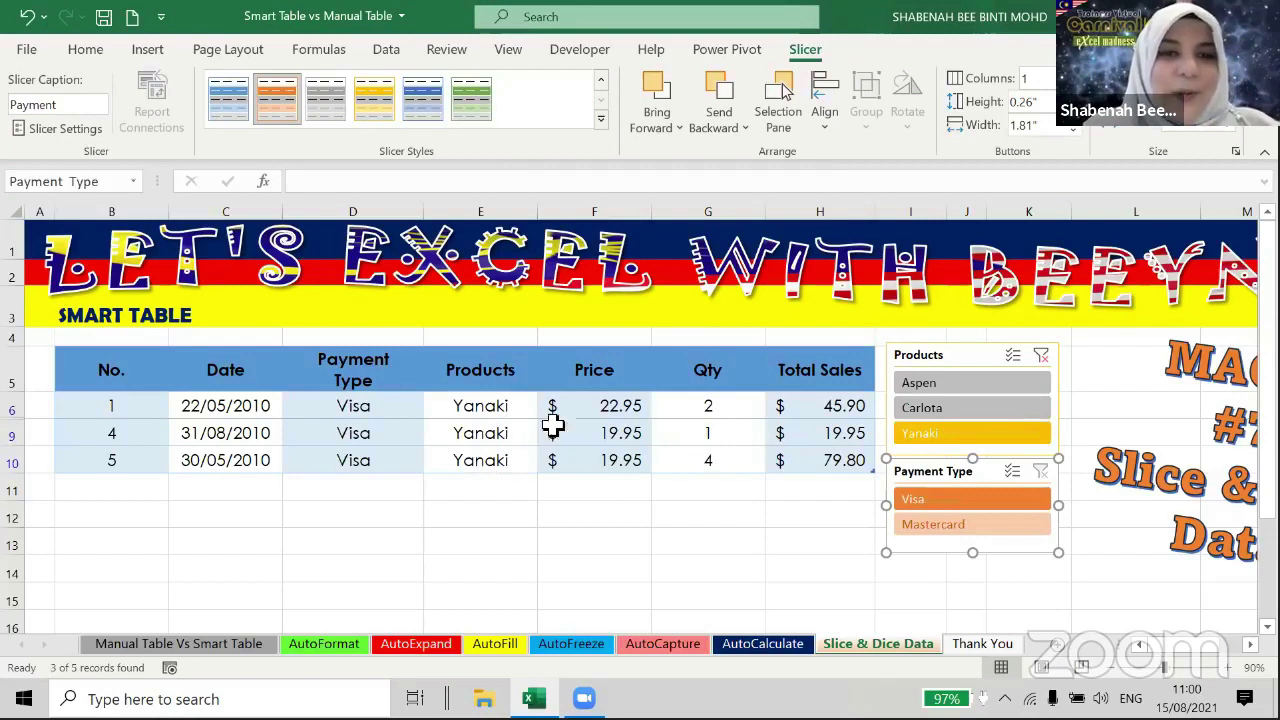
Add a total row to the filtered smart table.
{"action": "left_click", "coordinate": [460, 432]}
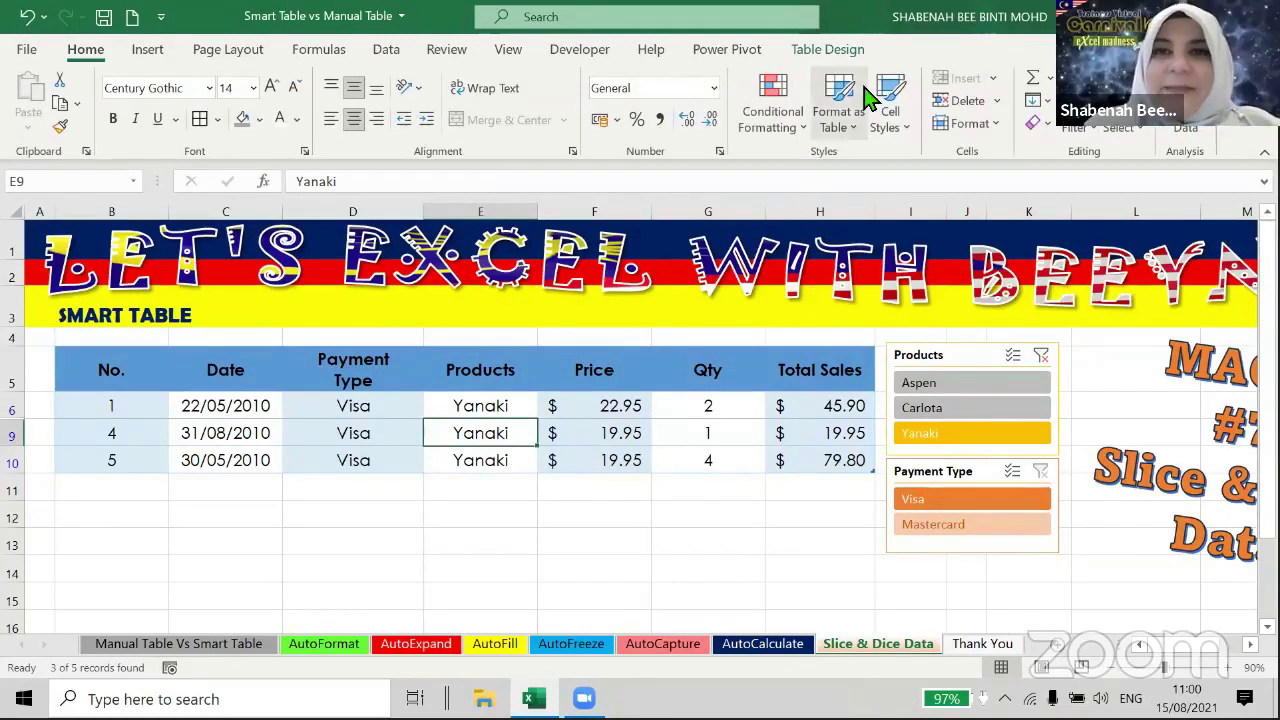
{"action": "left_click", "coordinate": [827, 49]}
{"action": "left_click", "coordinate": [562, 101]}
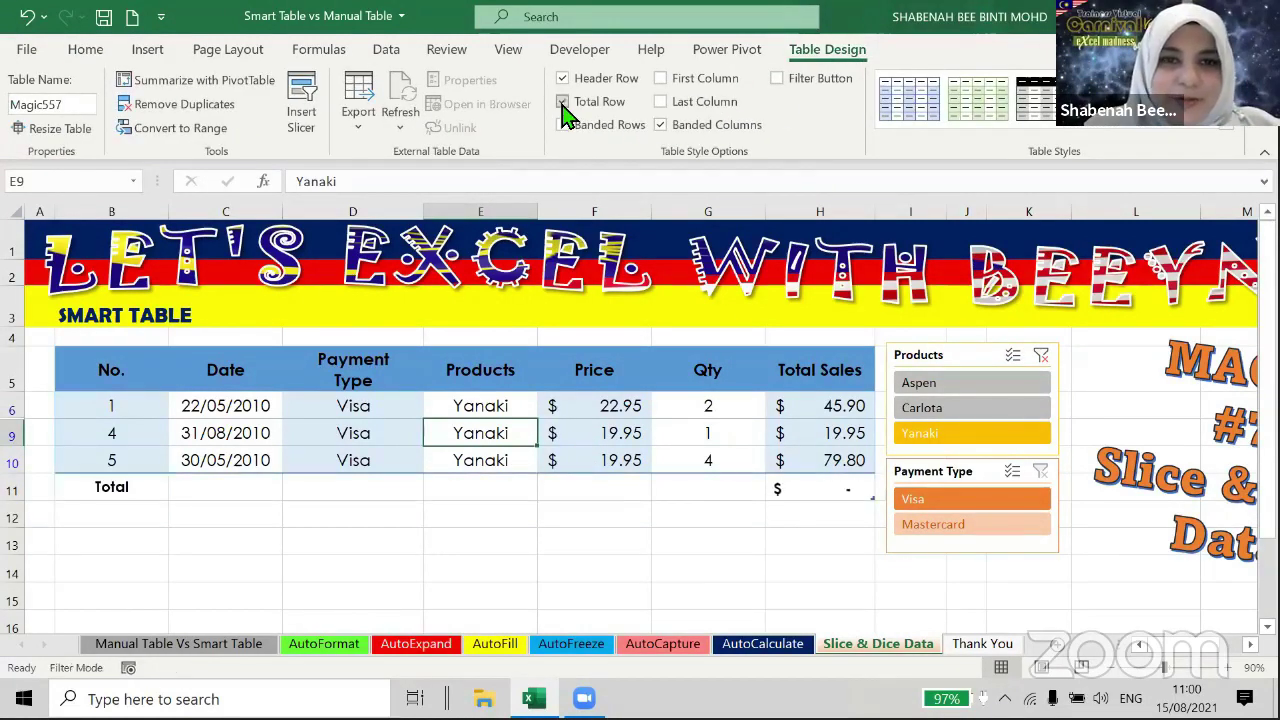
Show the Sum of the Qty column in the smart table's total row.
{"action": "left_click", "coordinate": [722, 484]}
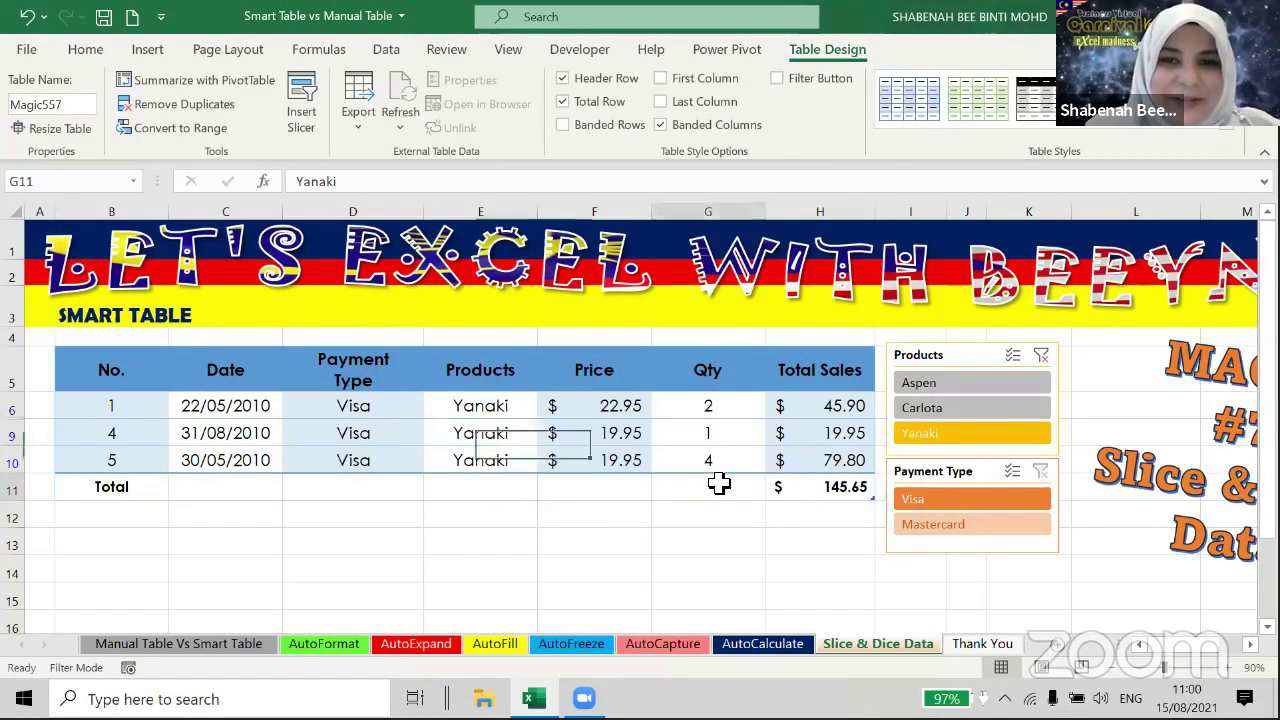
{"action": "left_click", "coordinate": [774, 490]}
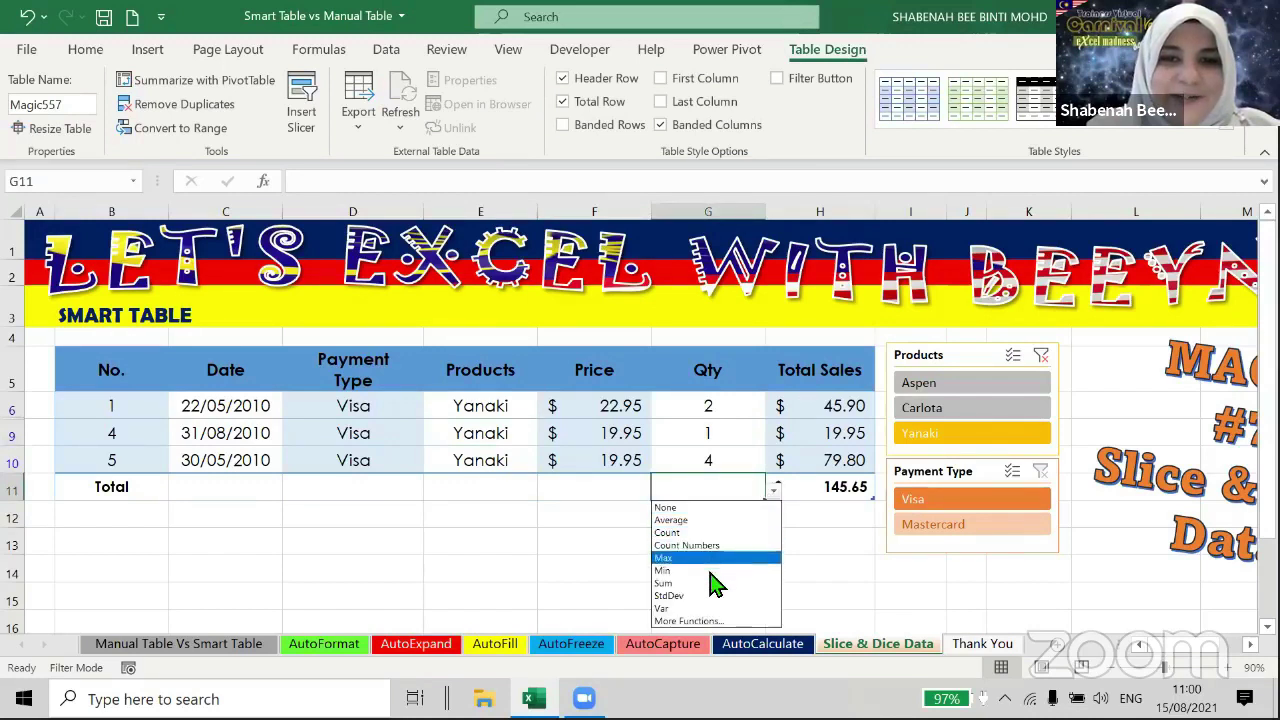
{"action": "left_click", "coordinate": [664, 582]}
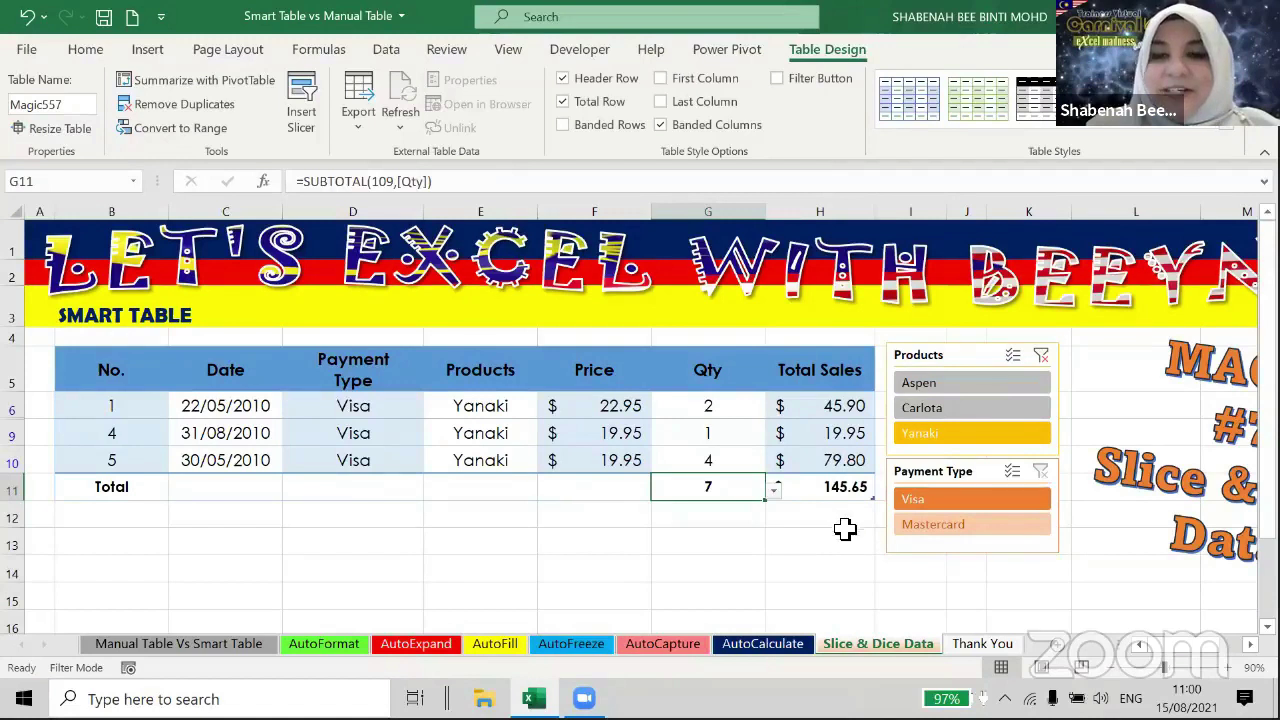
Filter the table by the product Aspen and separately by the payment type Visa, clearing each slicer filter after use.
{"action": "left_click", "coordinate": [920, 385]}
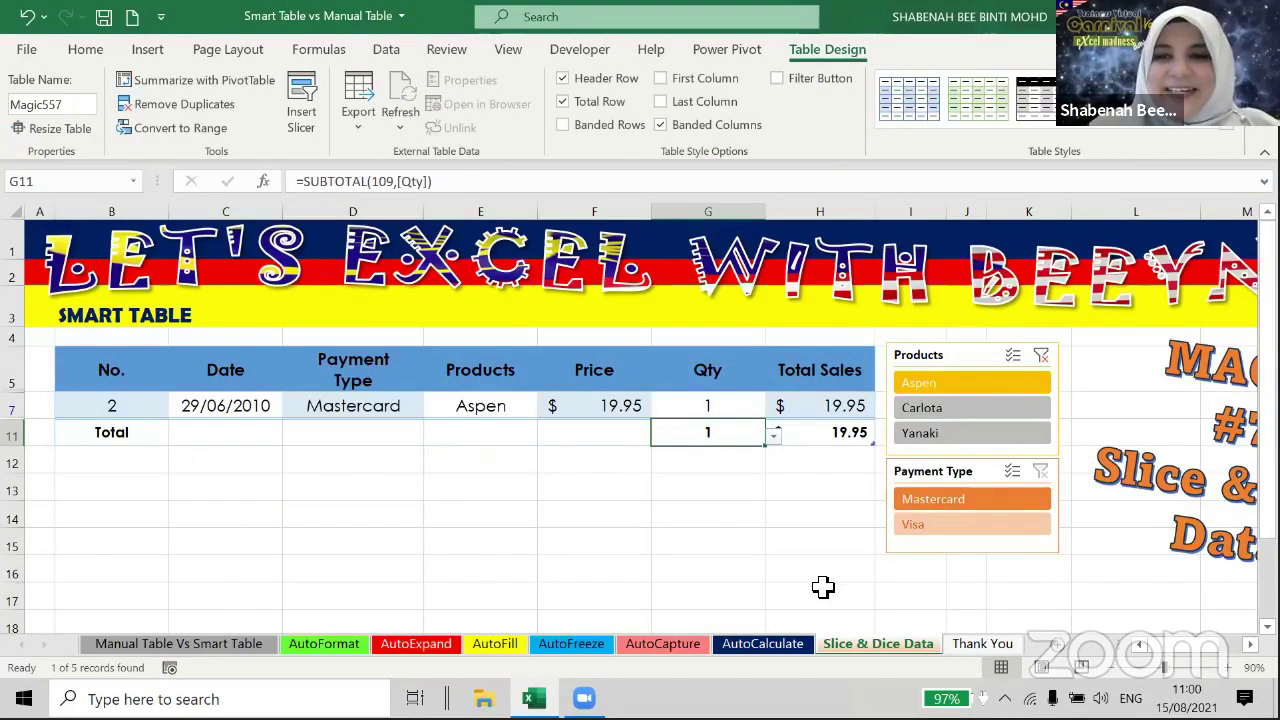
{"action": "left_click", "coordinate": [1041, 355]}
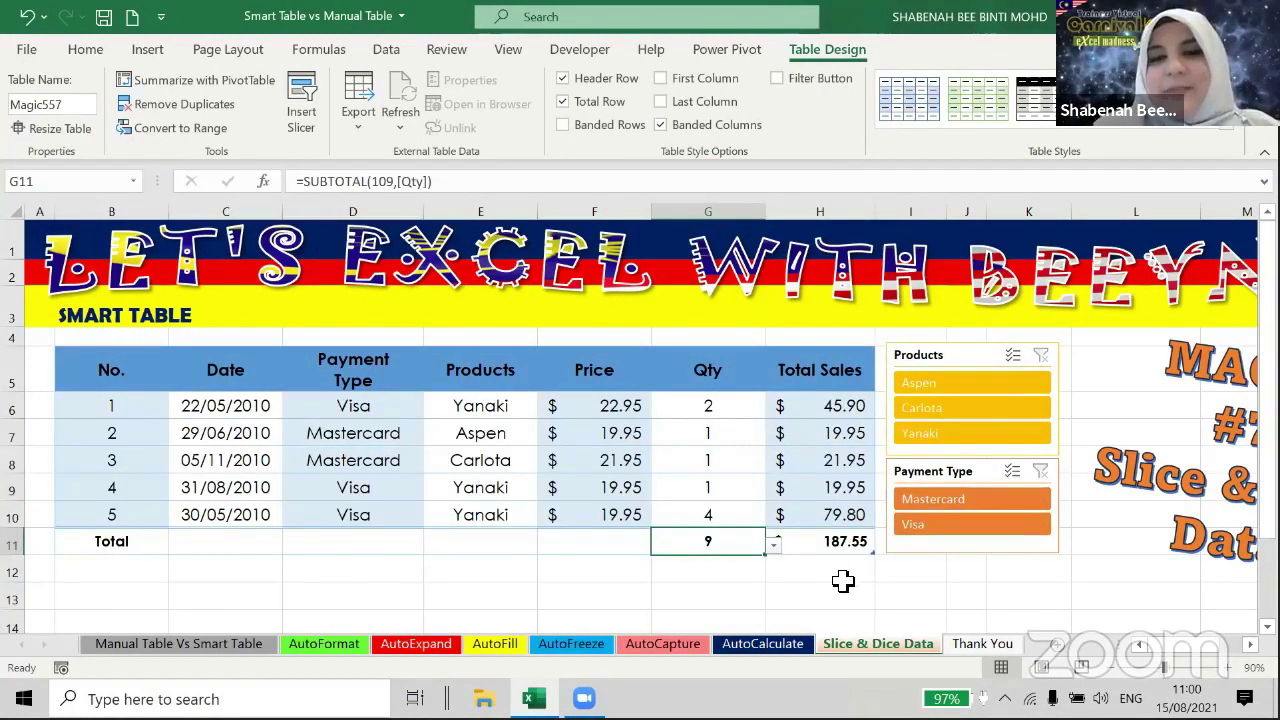
{"action": "left_click", "coordinate": [951, 529]}
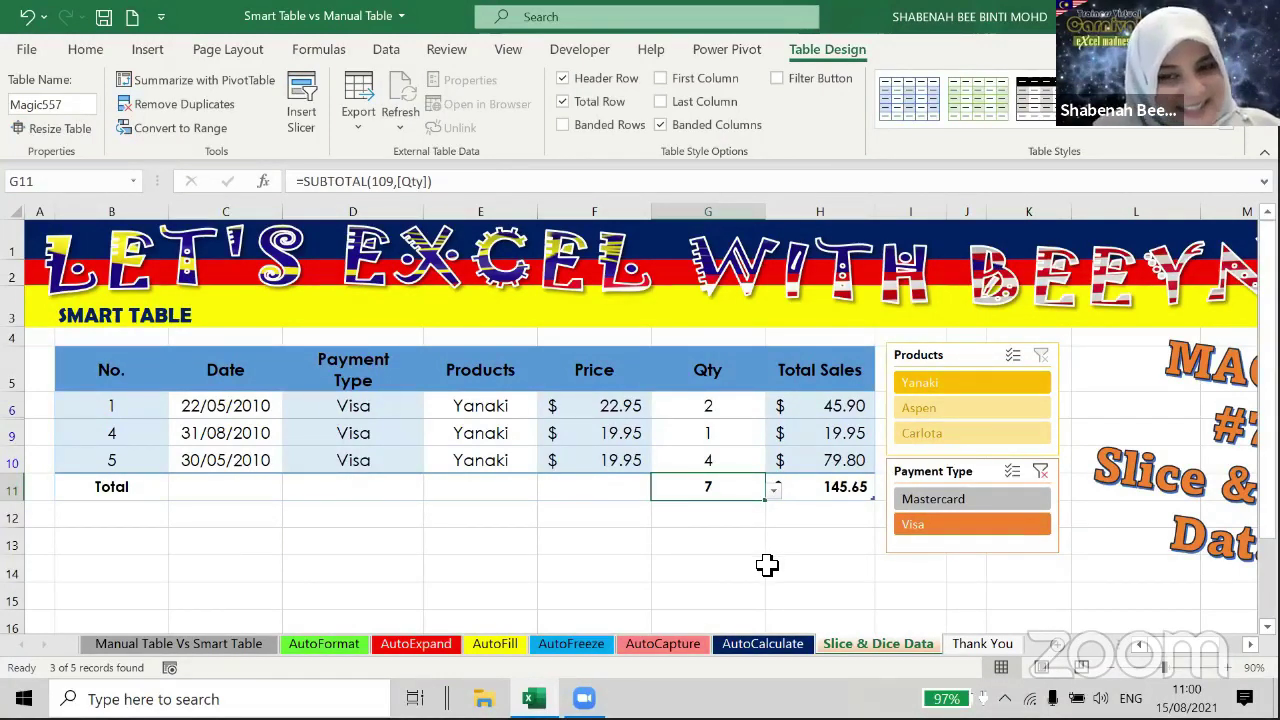
{"action": "left_click", "coordinate": [1040, 470]}
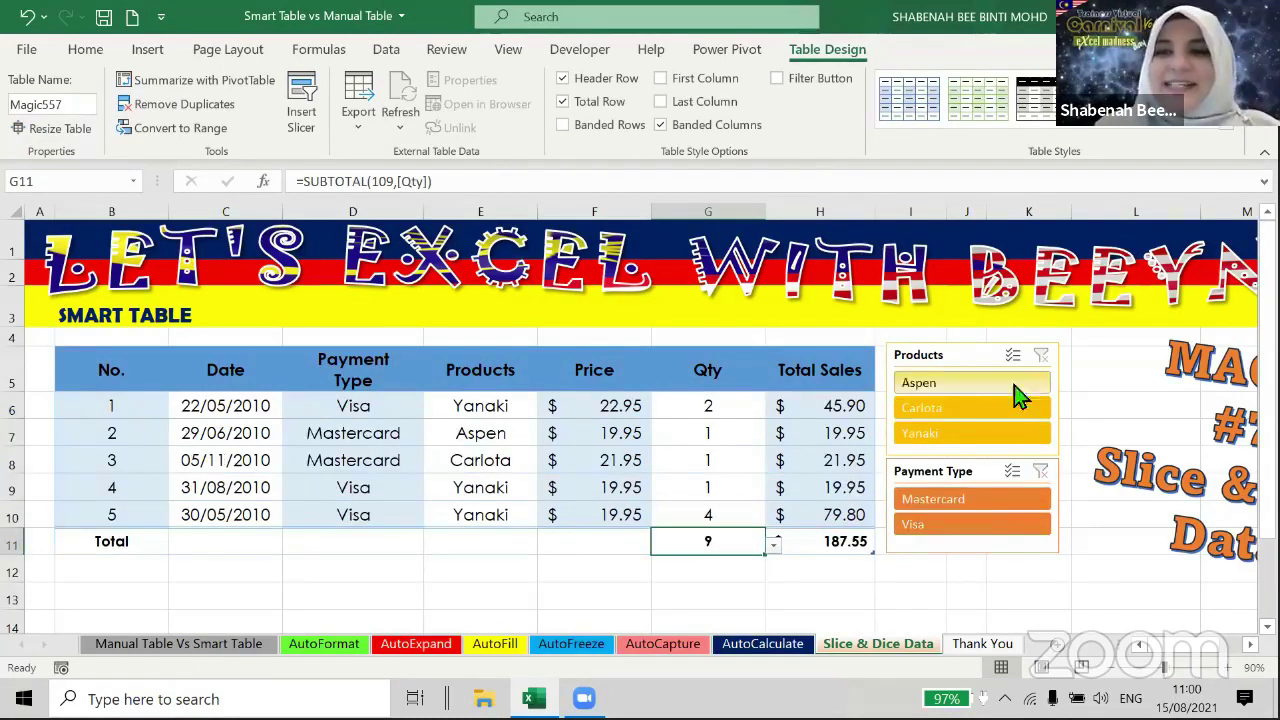
Apply the light black-and-grey table style with full gridlines to the smart table.
{"action": "left_click", "coordinate": [511, 464]}
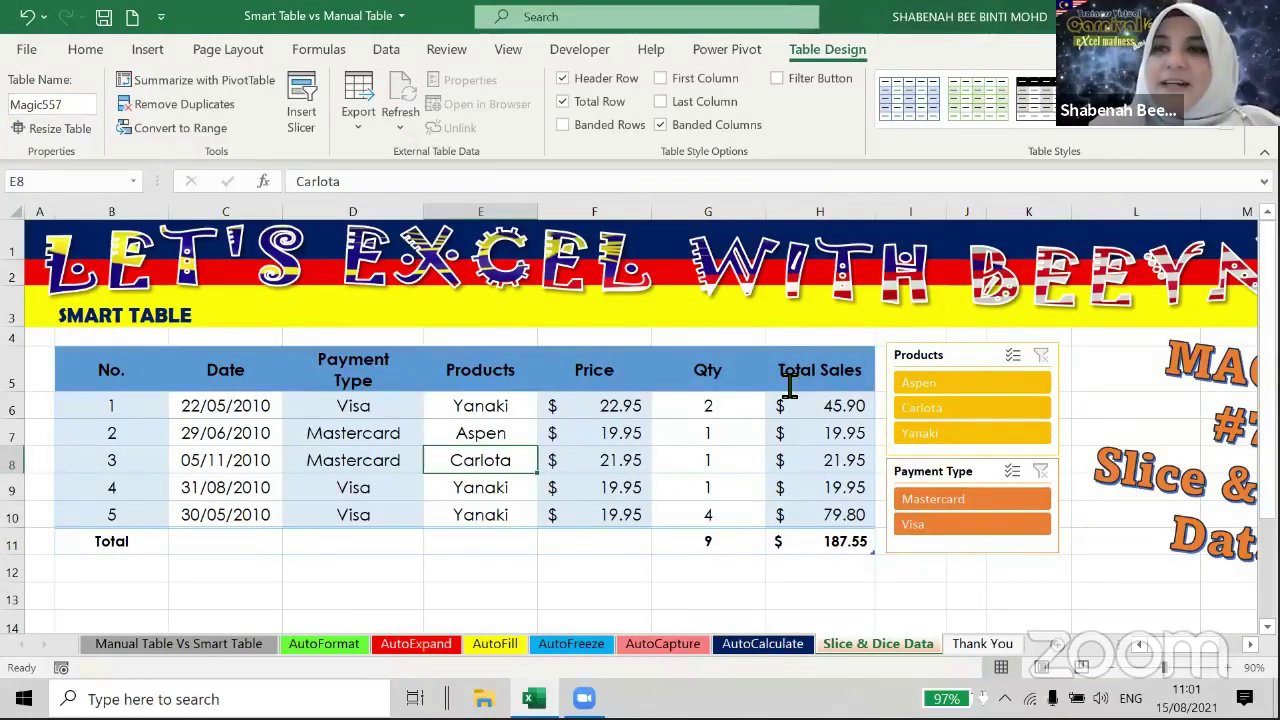
{"action": "left_click", "coordinate": [1230, 133]}
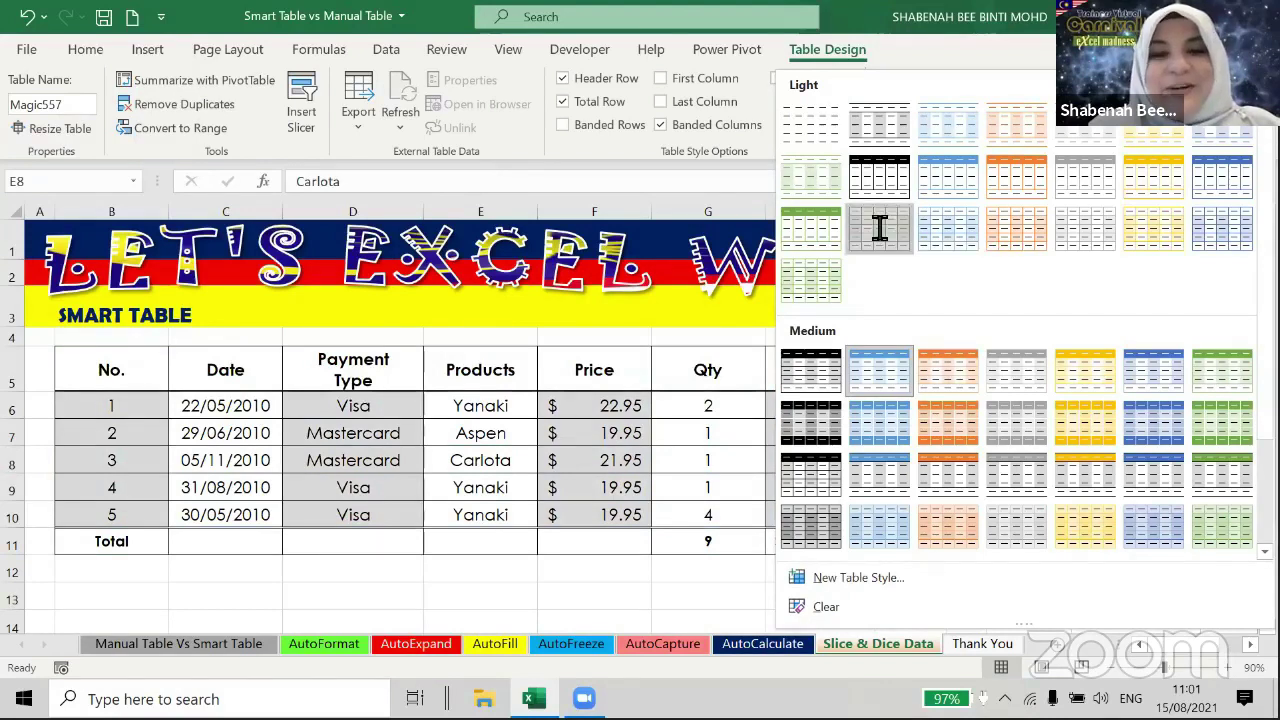
{"action": "left_click", "coordinate": [875, 230]}
{"action": "left_click", "coordinate": [749, 514]}
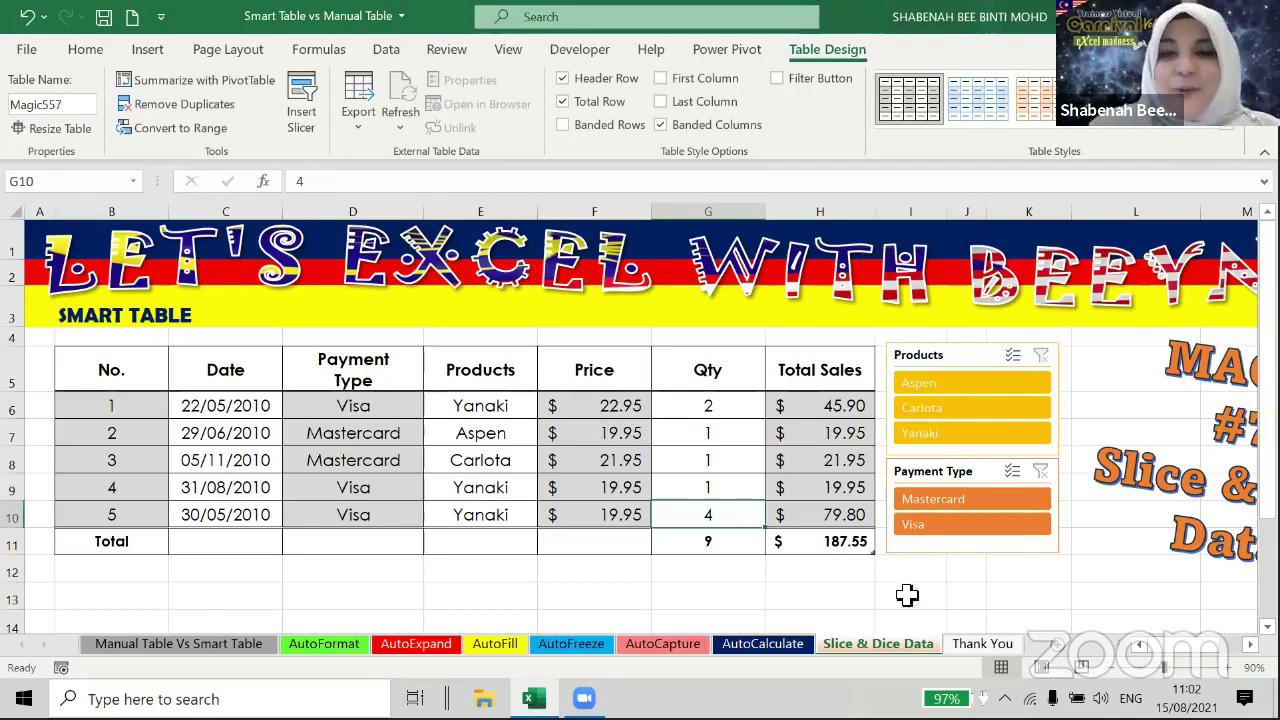
Show the Thank You worksheet.
{"action": "left_click", "coordinate": [968, 650]}
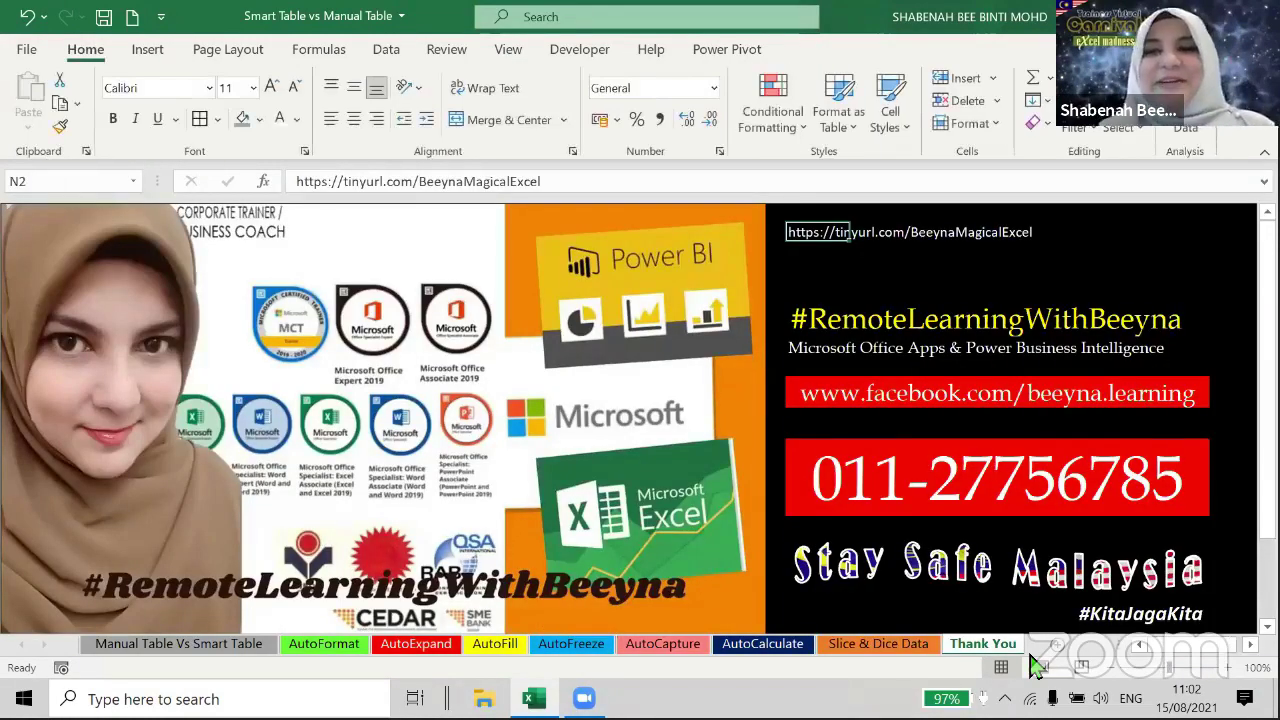